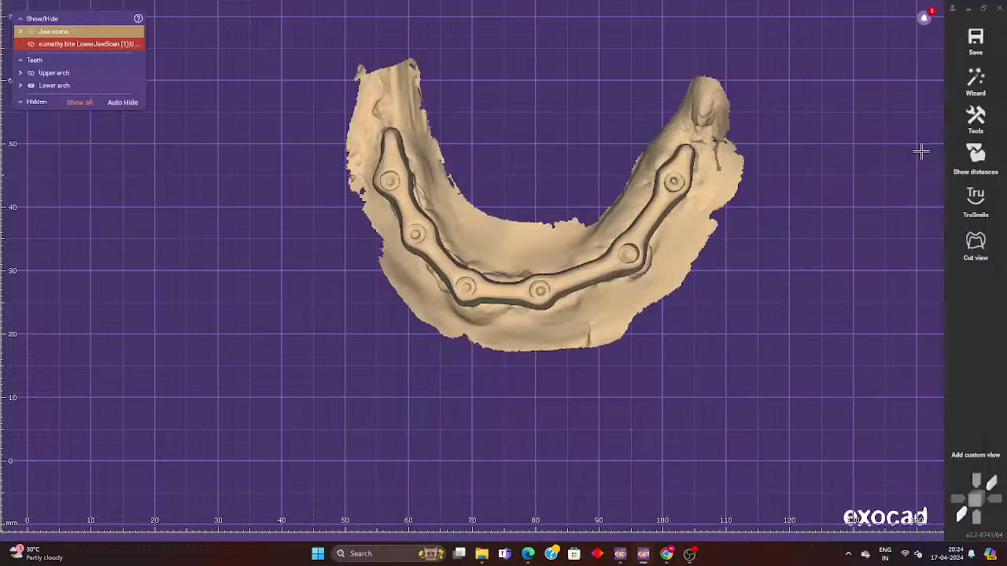
# Show the upper jaw and bite scans, then fade the bite scan to 0% opacity.
pyautogui.moveTo(302, 227)
pyautogui.mouseDown(button='right')
pyautogui.moveTo(535, 294)
pyautogui.moveTo(518, 362)
pyautogui.mouseUp(button='right')
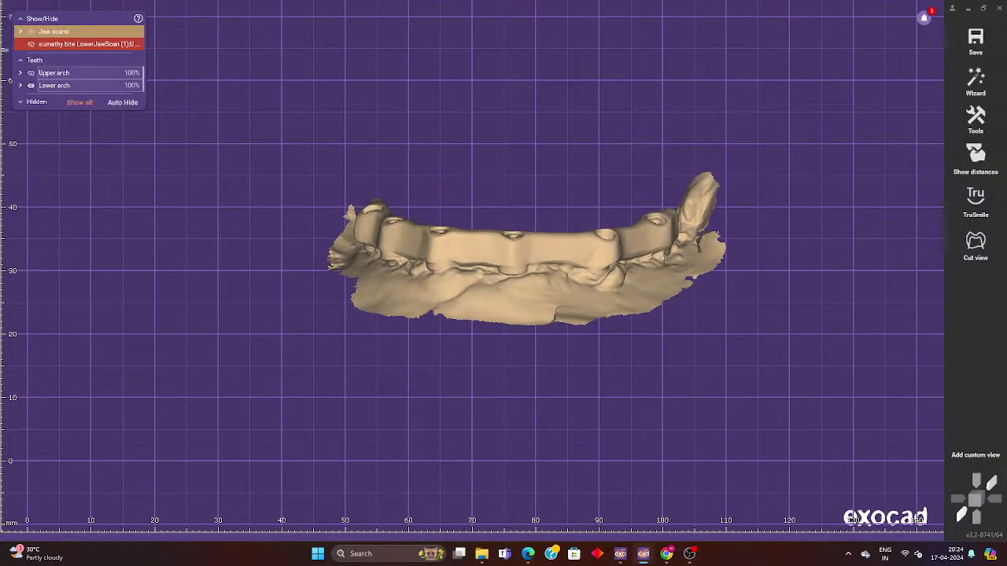
pyautogui.click(31, 31)
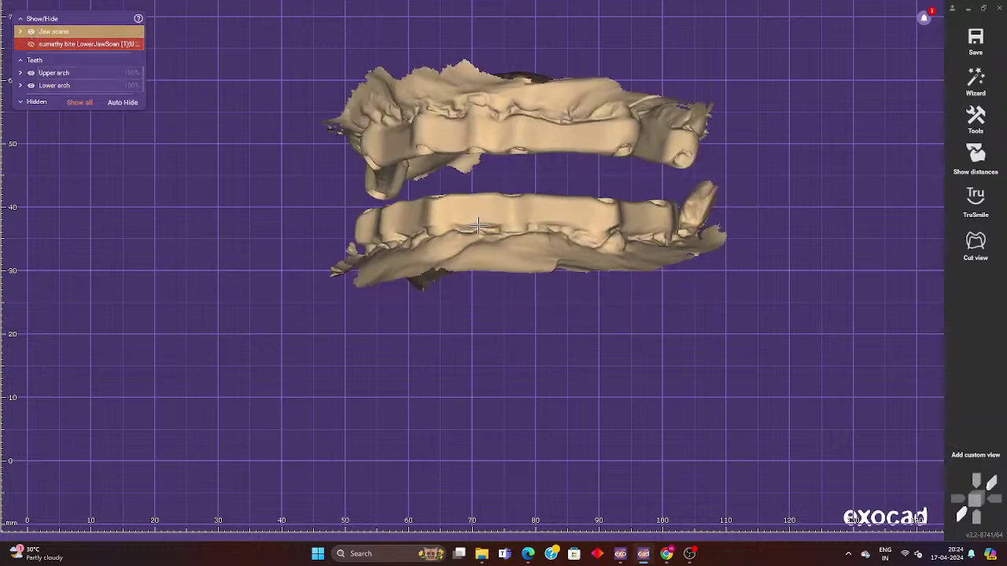
pyautogui.click(69, 44)
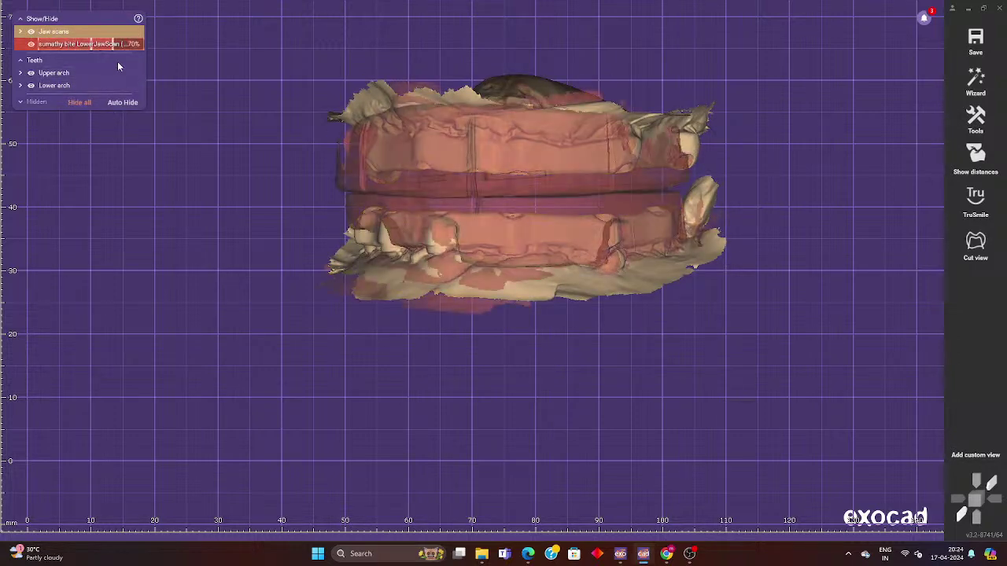
pyautogui.moveTo(453, 288); pyautogui.dragTo(440, 279, button='right')
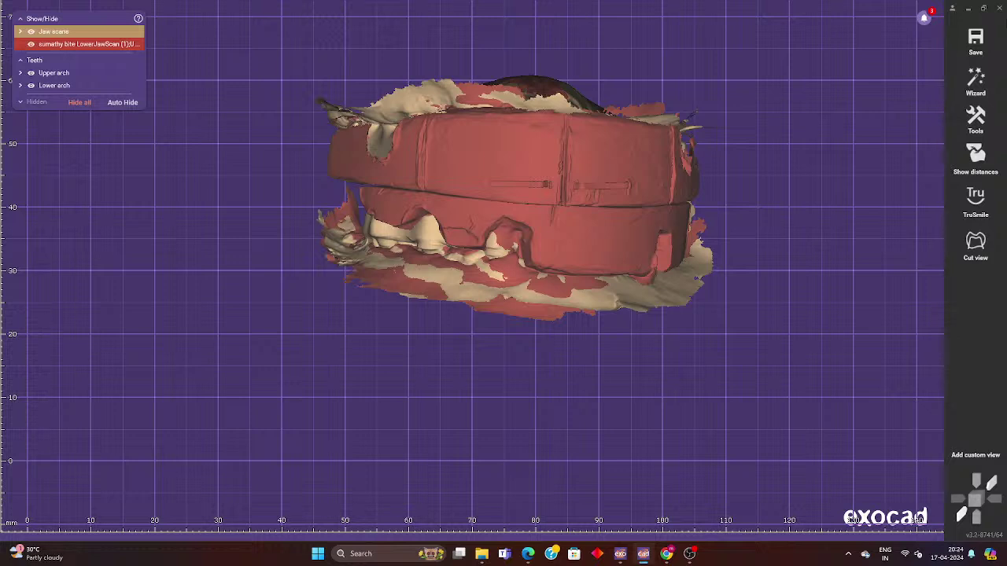
pyautogui.click(52, 44)
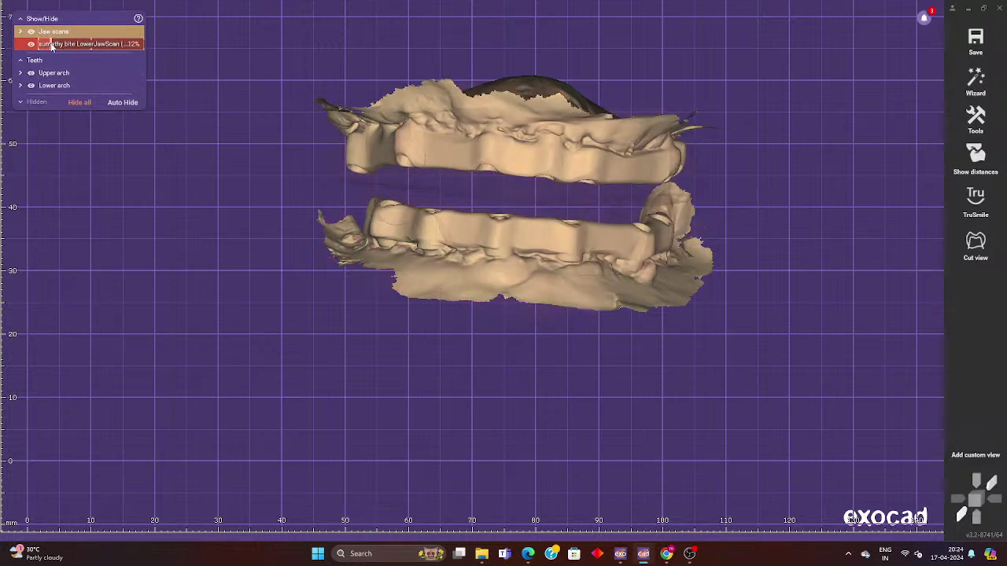
pyautogui.moveTo(52, 44); pyautogui.dragTo(36, 45)
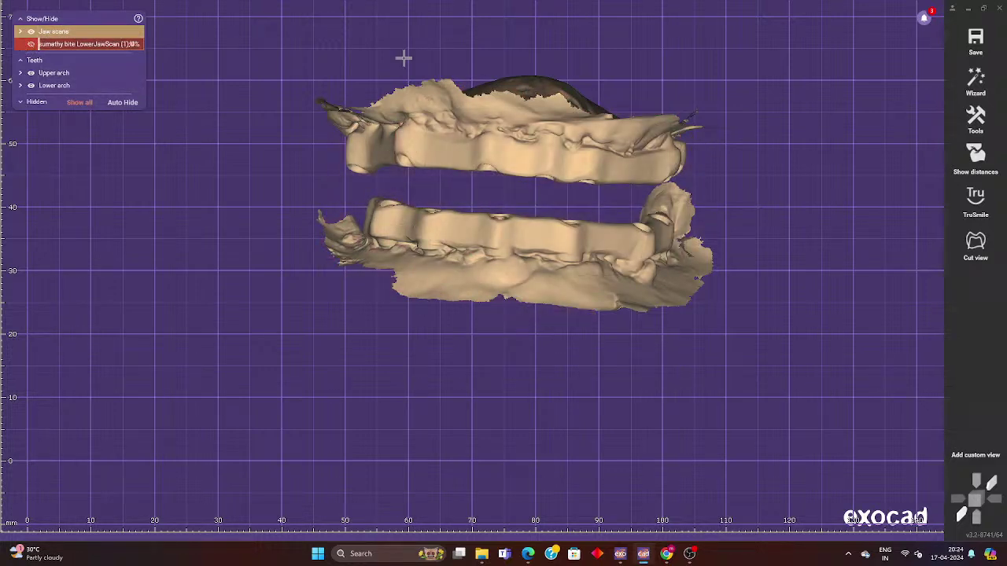
# View the upper arch occlusally and return from the Wizard to Expert mode.
pyautogui.click(976, 78)
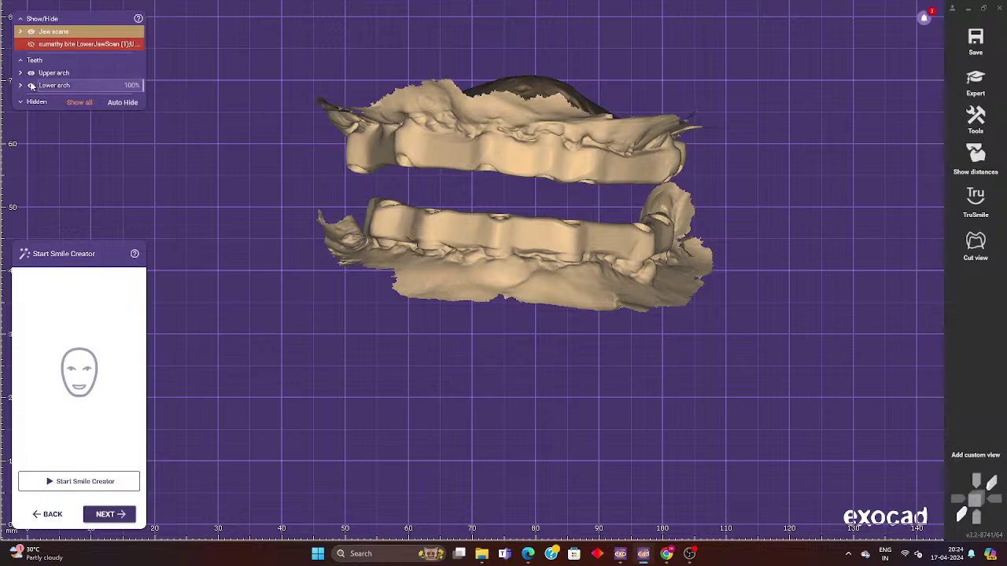
pyautogui.moveTo(52, 85); pyautogui.dragTo(34, 85)
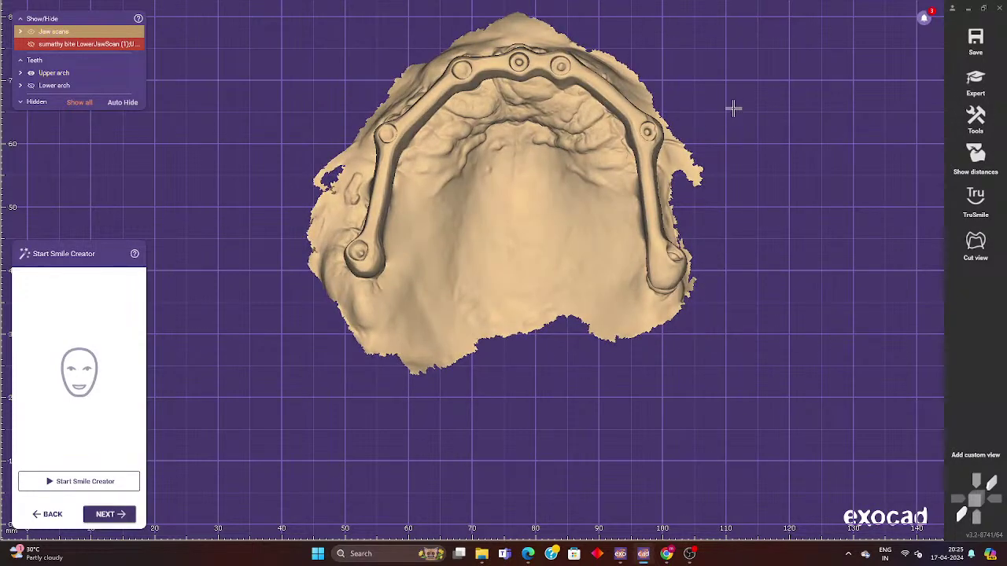
pyautogui.click(975, 79)
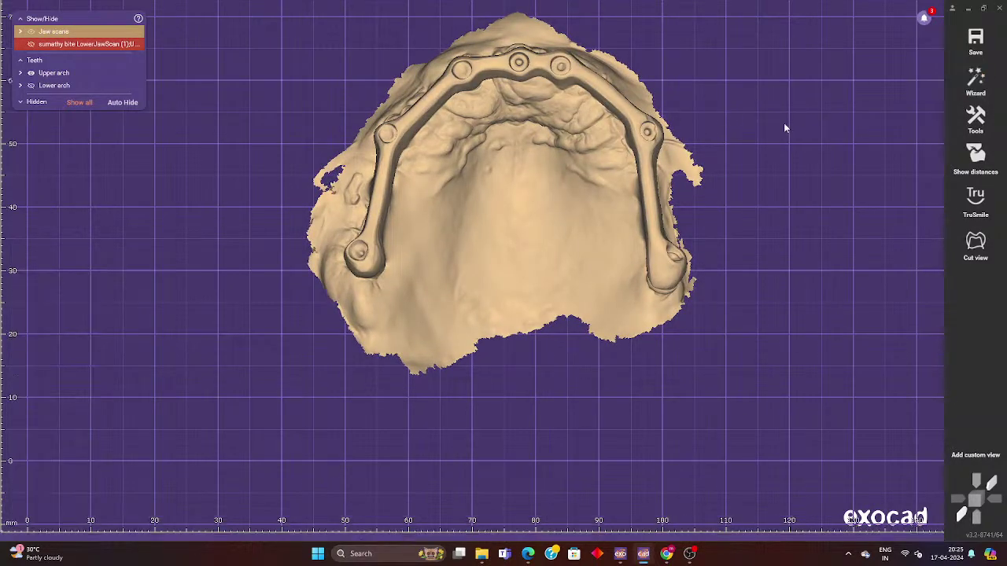
pyautogui.rightClick(784, 126)
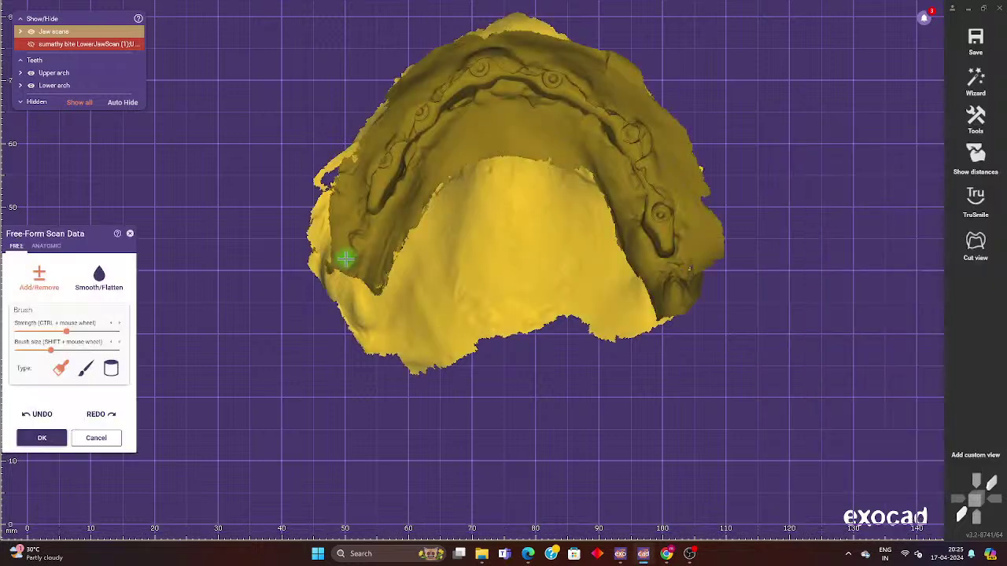
# Hide the lower arch and select the Smooth/Flatten brush.
pyautogui.click(31, 85)
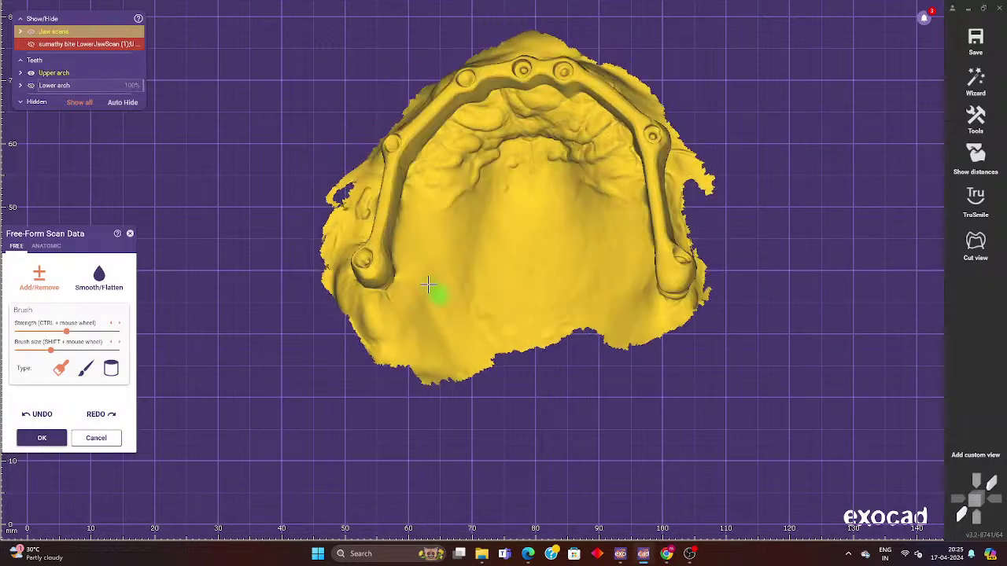
pyautogui.moveTo(433, 289); pyautogui.dragTo(189, 278, button='right')
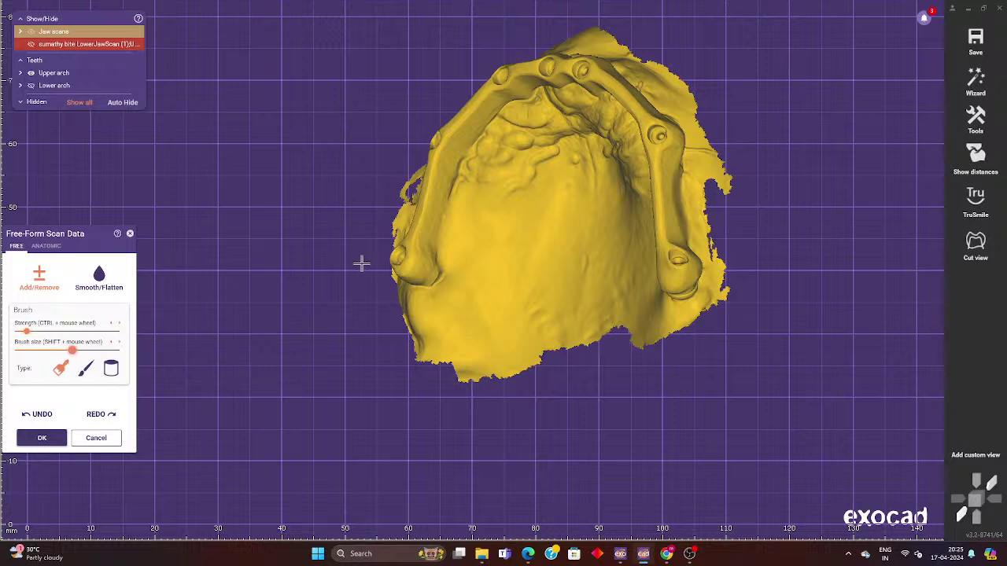
pyautogui.scroll(2, 453, 261)
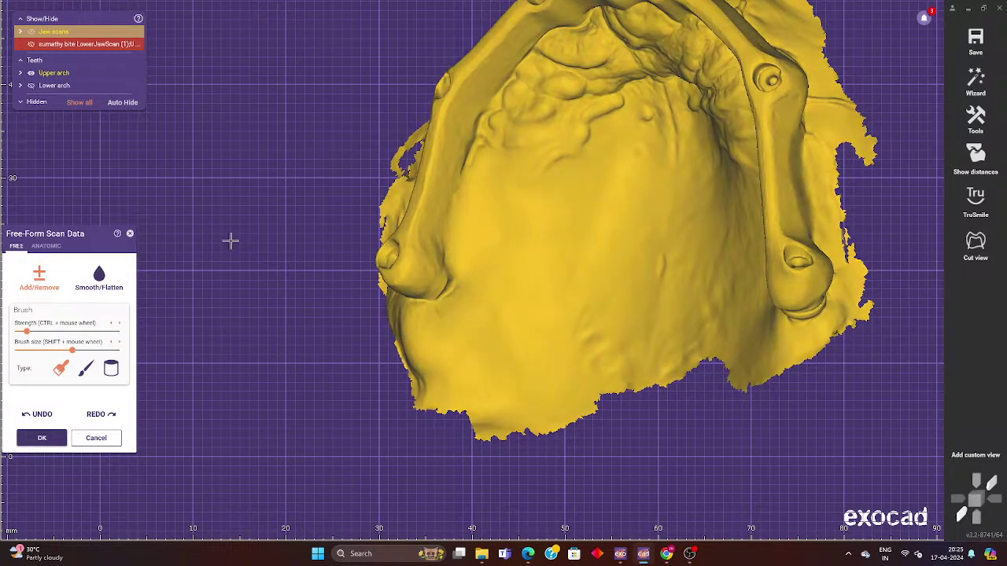
pyautogui.click(98, 277)
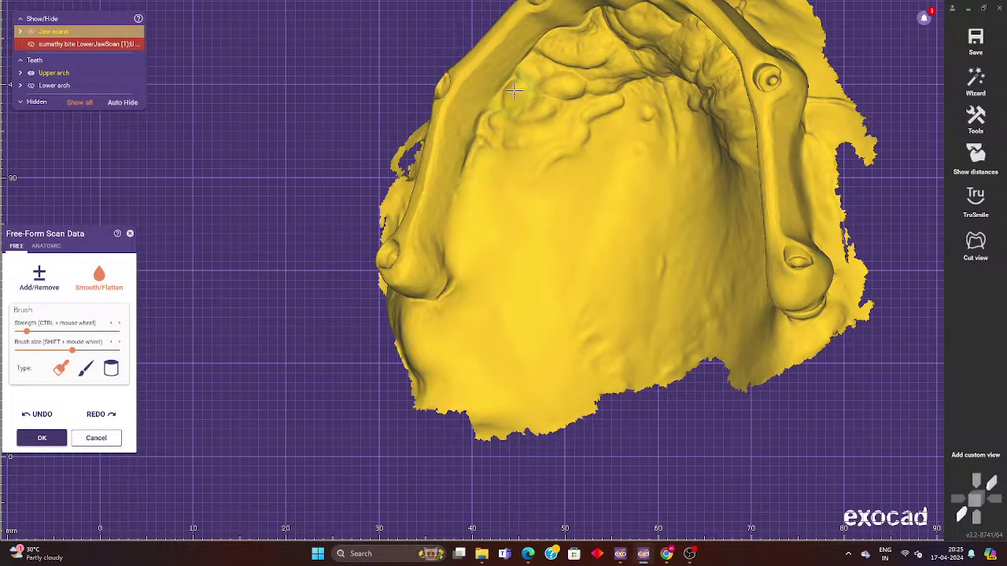
# Orbit the upper arch through oblique views back to an occlusal view of the bar.
pyautogui.moveTo(568, 26)
pyautogui.mouseDown(button='right')
pyautogui.moveTo(595, 33)
pyautogui.moveTo(483, 192)
pyautogui.mouseUp(button='right')
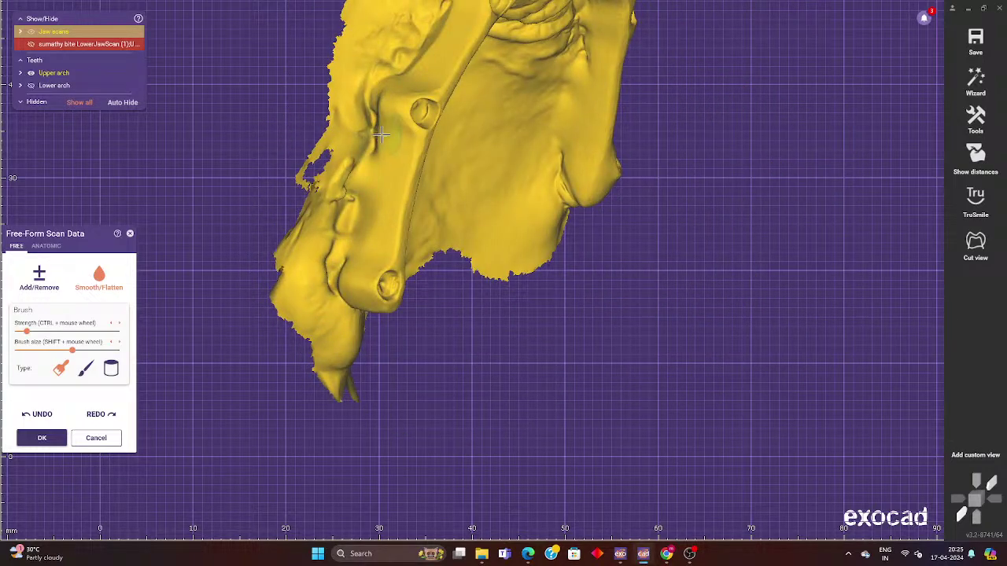
pyautogui.moveTo(381, 135); pyautogui.dragTo(303, 189, button='right')
pyautogui.moveTo(471, 171)
pyautogui.mouseDown(button='right')
pyautogui.moveTo(456, 315)
pyautogui.moveTo(423, 273)
pyautogui.mouseUp(button='right')
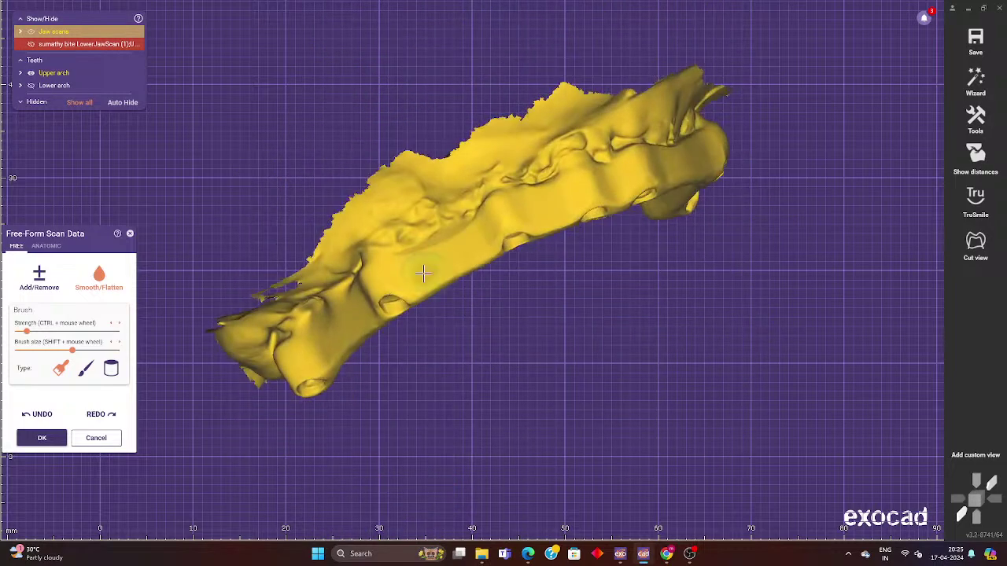
pyautogui.moveTo(535, 173); pyautogui.dragTo(527, 214, button='right')
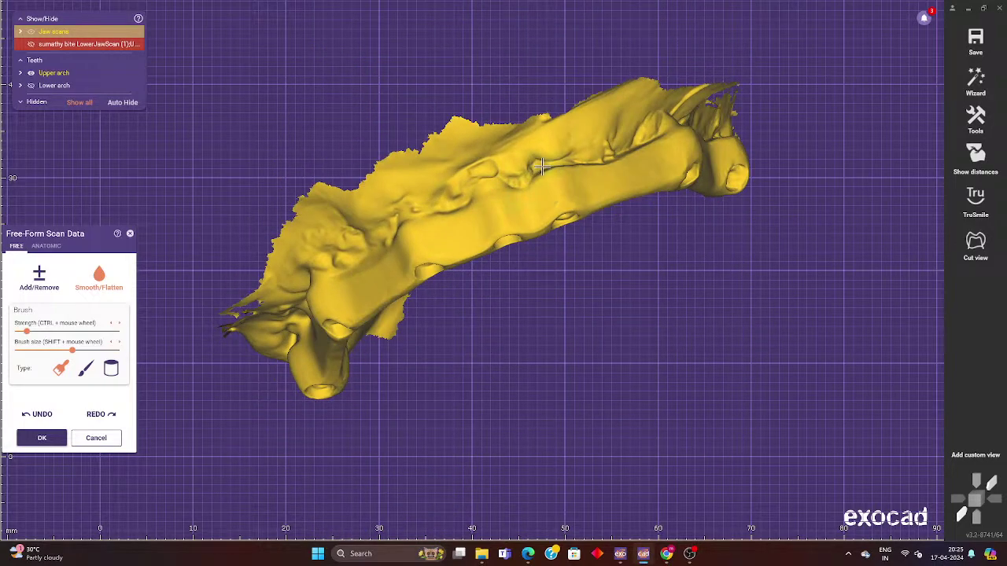
pyautogui.moveTo(594, 159); pyautogui.dragTo(444, 235, button='right')
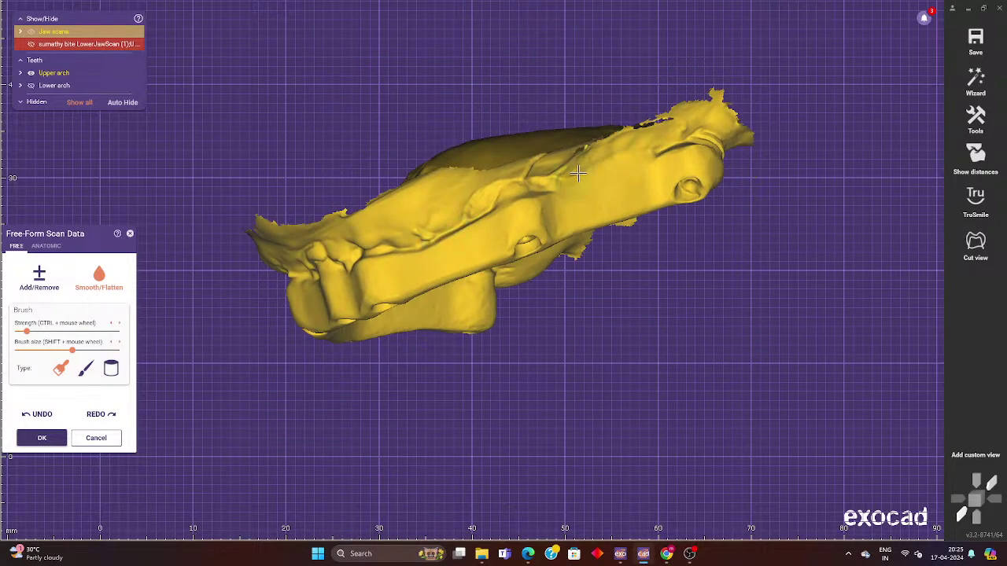
pyautogui.moveTo(695, 141)
pyautogui.mouseDown(button='right')
pyautogui.moveTo(687, 257)
pyautogui.moveTo(684, 236)
pyautogui.moveTo(784, 275)
pyautogui.mouseUp(button='right')
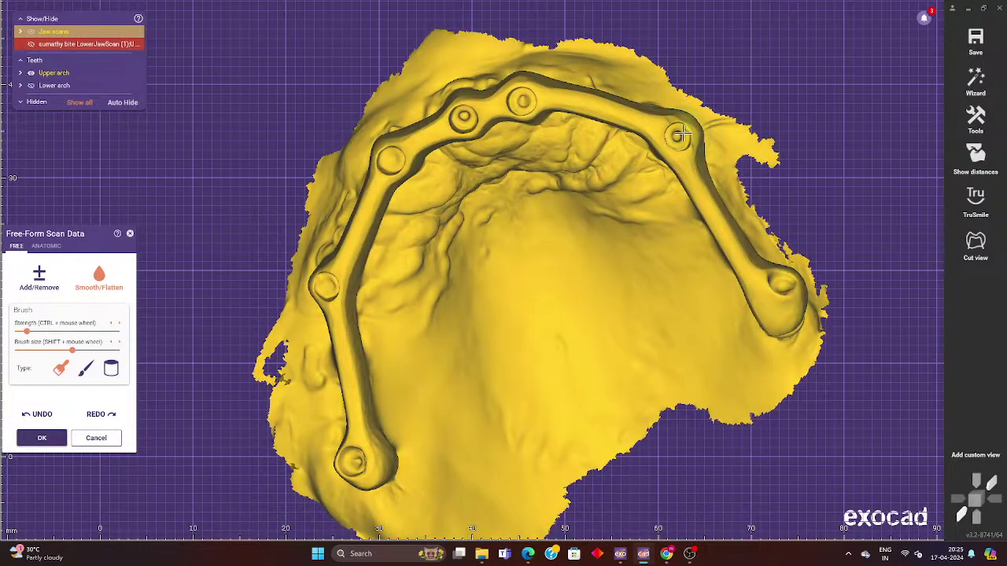
# Smooth the gingiva at an anterior bar post, then zoom out.
pyautogui.moveTo(519, 124); pyautogui.dragTo(529, 128, button='right')
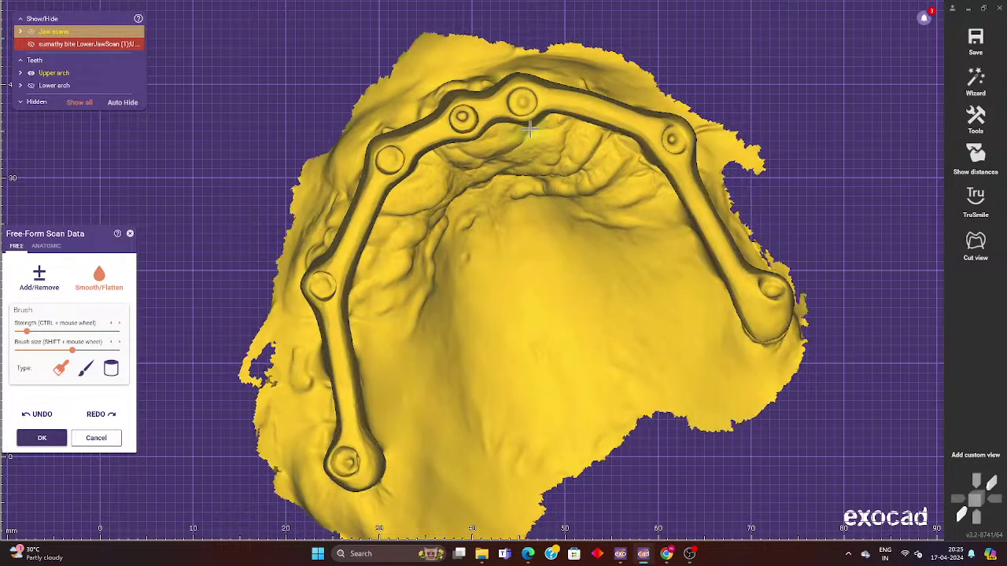
pyautogui.click(464, 115)
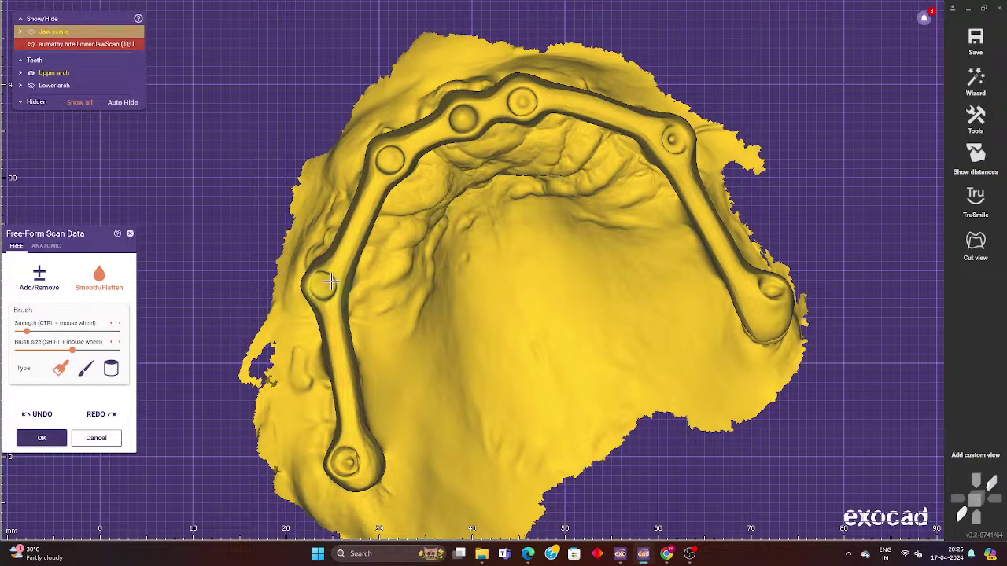
pyautogui.scroll(-5, 358, 462)
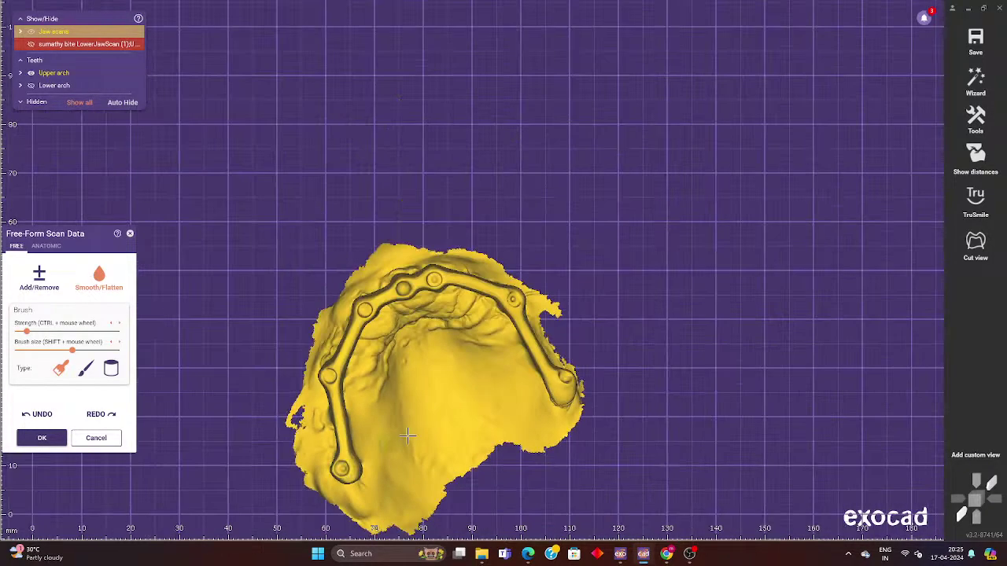
pyautogui.moveTo(358, 462); pyautogui.dragTo(490, 386, button='right')
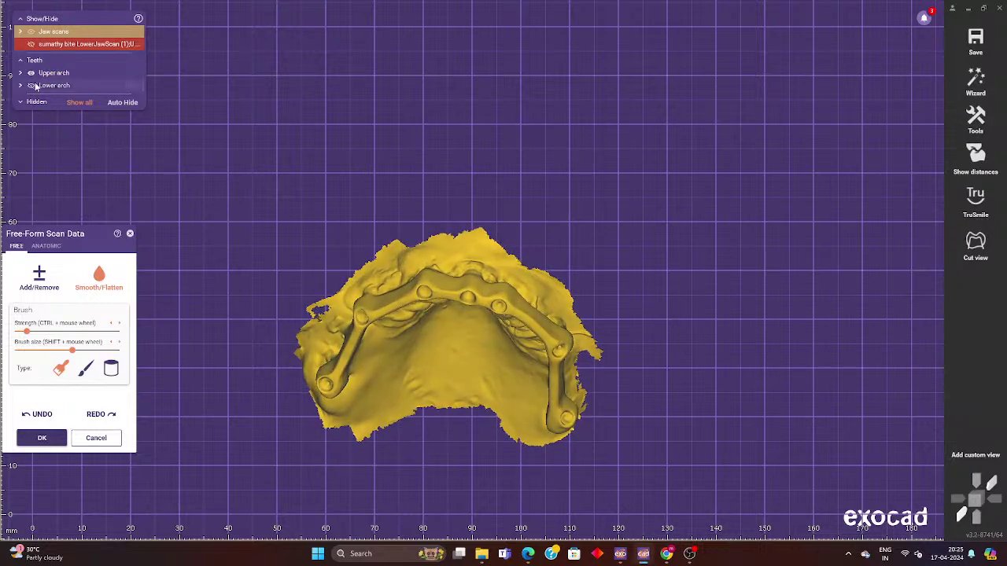
# Show the lower arch again and rotate to a front view of the bar.
pyautogui.click(31, 85)
pyautogui.moveTo(540, 162)
pyautogui.mouseDown(button='right')
pyautogui.moveTo(535, 190)
pyautogui.moveTo(495, 162)
pyautogui.moveTo(465, 338)
pyautogui.moveTo(420, 177)
pyautogui.mouseUp(button='right')
pyautogui.scroll(3, 420, 177)
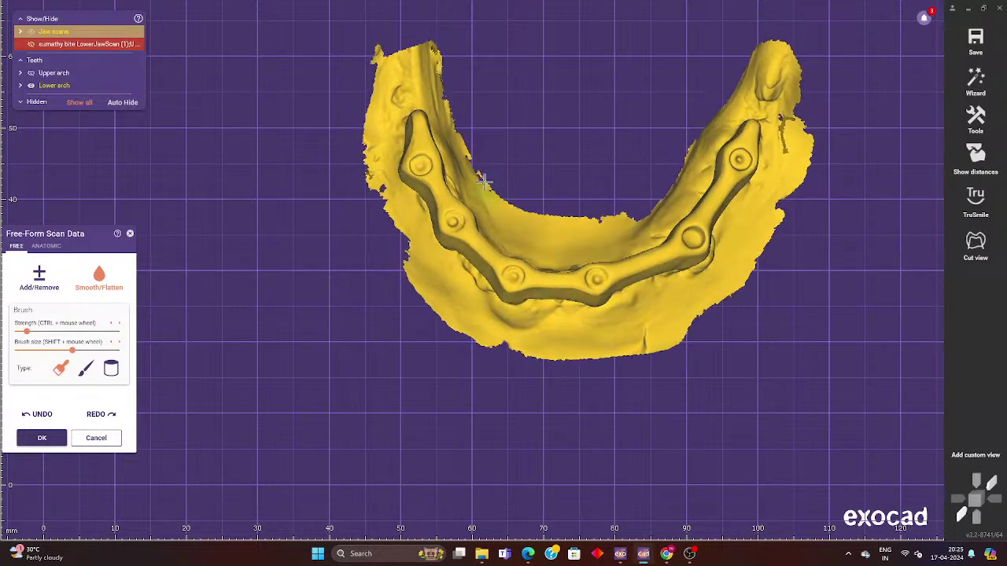
pyautogui.moveTo(735, 142); pyautogui.dragTo(483, 180, button='right')
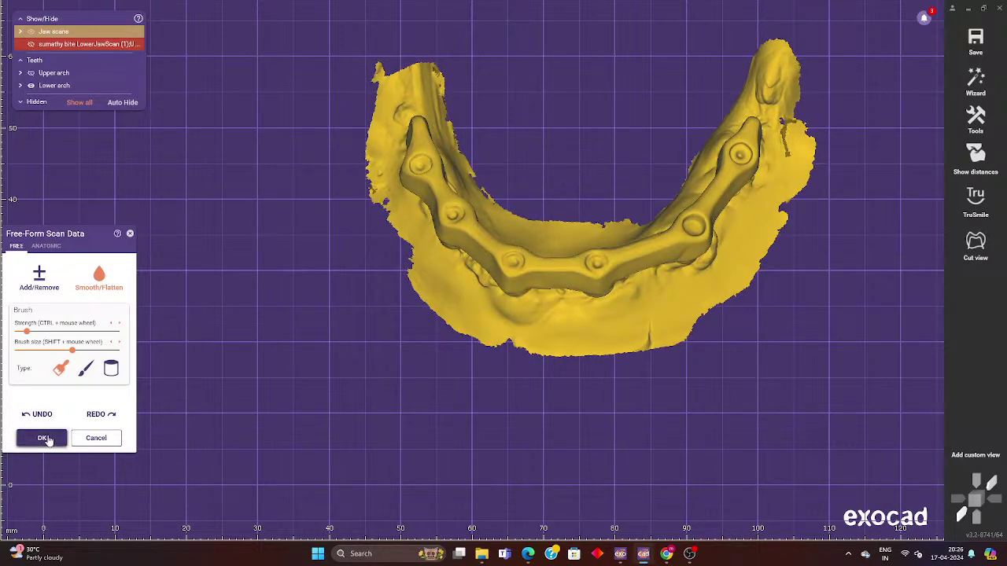
pyautogui.moveTo(477, 321); pyautogui.dragTo(485, 314, button='right')
pyautogui.scroll(3, 485, 315)
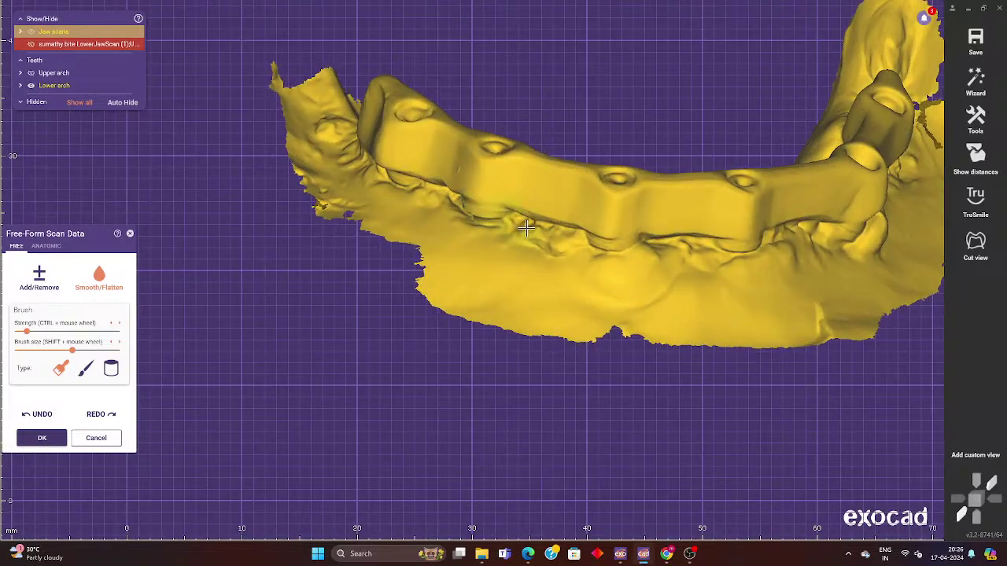
# Check the arch from oblique angles and apply the free-forming edits.
pyautogui.moveTo(461, 209); pyautogui.dragTo(392, 138, button='right')
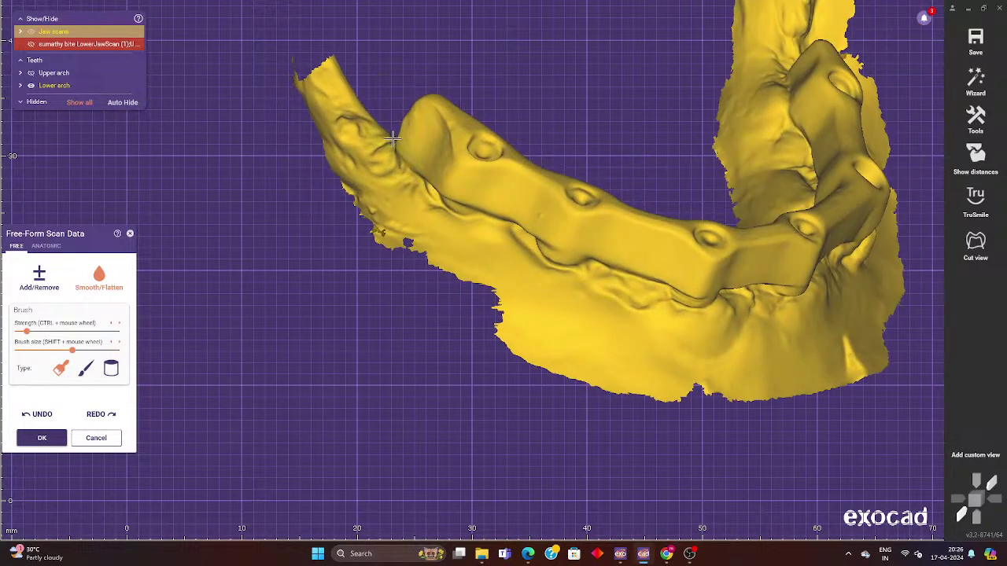
pyautogui.moveTo(478, 218); pyautogui.dragTo(461, 207, button='right')
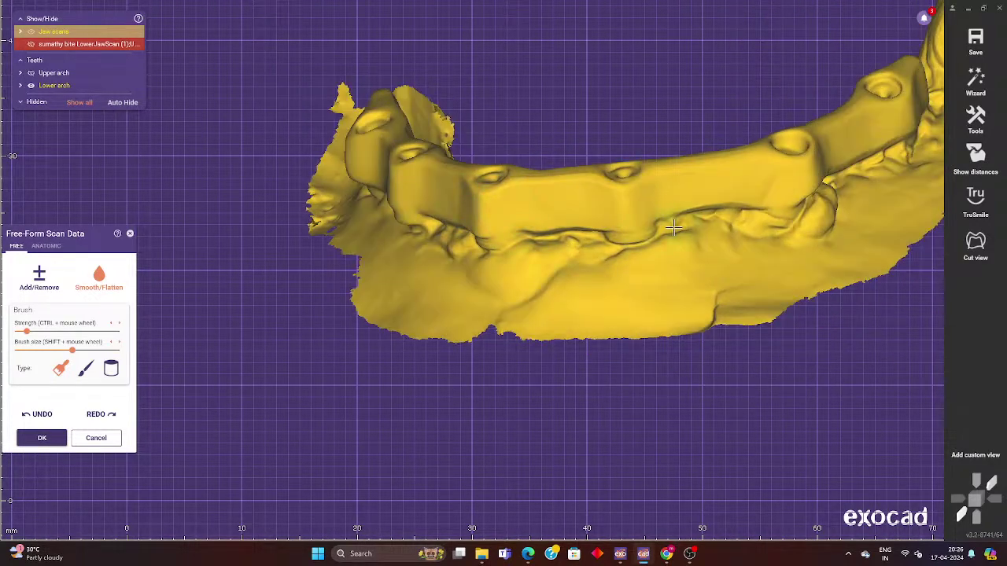
pyautogui.moveTo(685, 175); pyautogui.dragTo(491, 66, button='right')
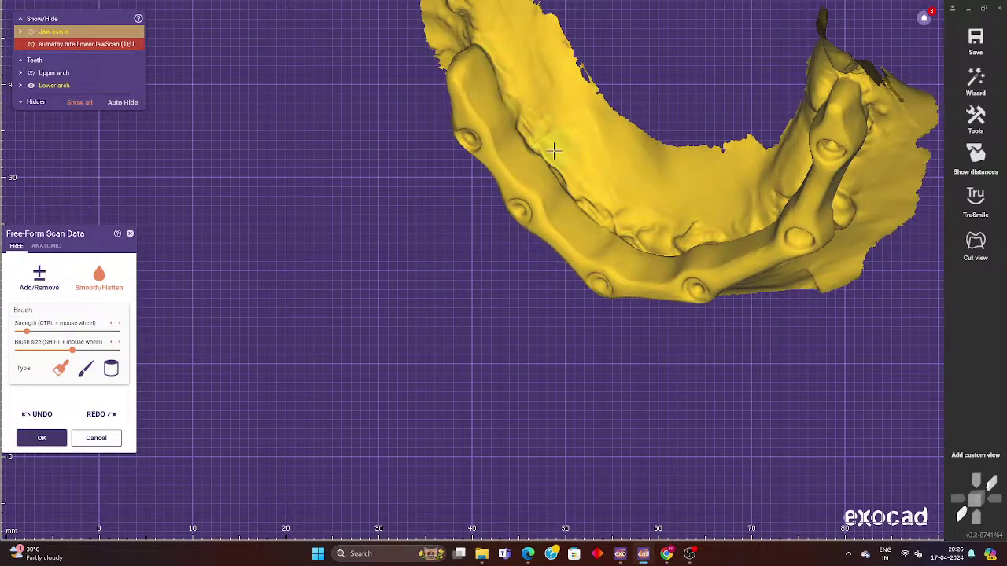
pyautogui.moveTo(583, 199); pyautogui.dragTo(636, 237, button='right')
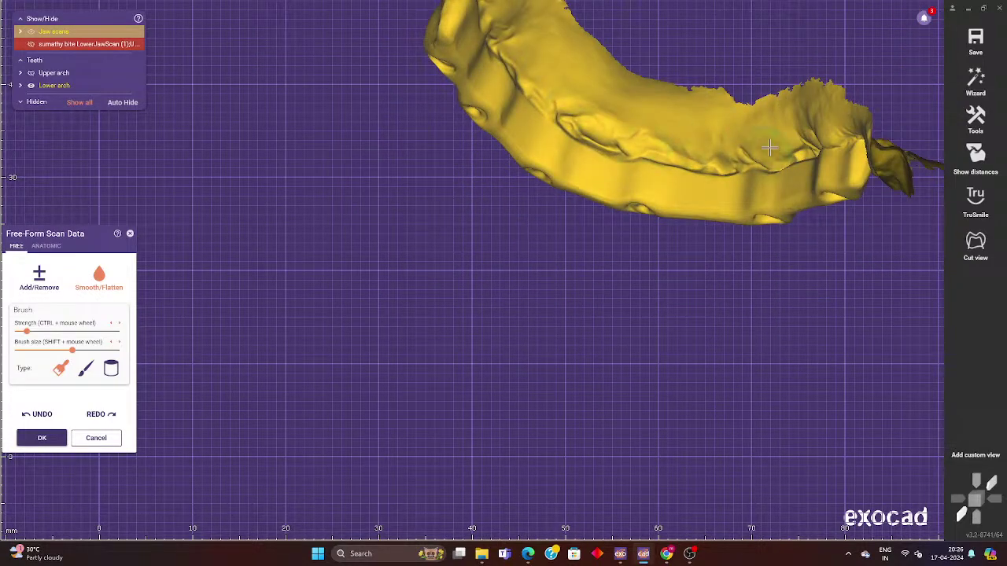
pyautogui.moveTo(674, 139)
pyautogui.mouseDown(button='right')
pyautogui.moveTo(715, 227)
pyautogui.moveTo(590, 235)
pyautogui.moveTo(590, 276)
pyautogui.mouseUp(button='right')
pyautogui.click(42, 438)
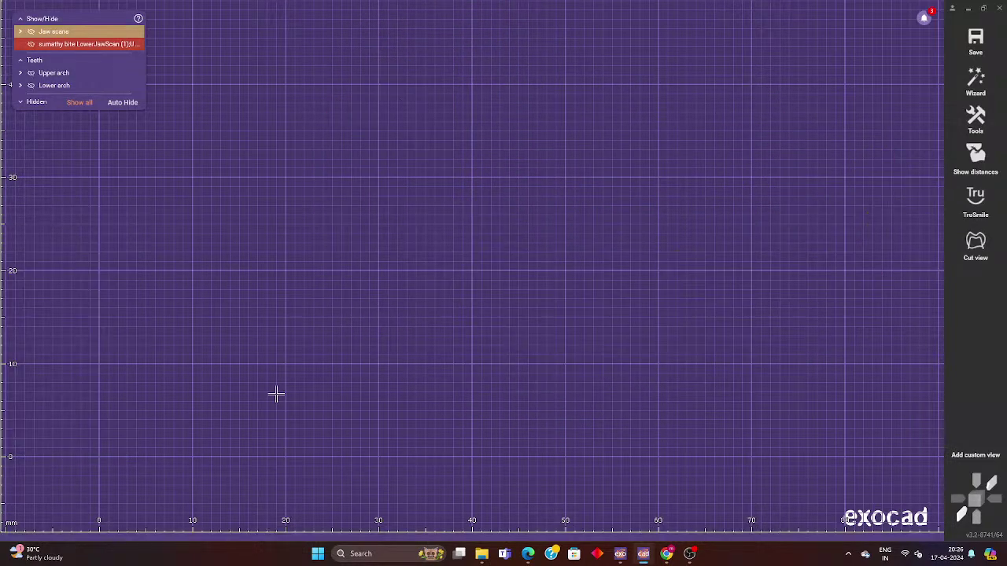
# Advance to the upper 16–26 bottom margin step and auto-detect the margin occlusally.
pyautogui.click(975, 77)
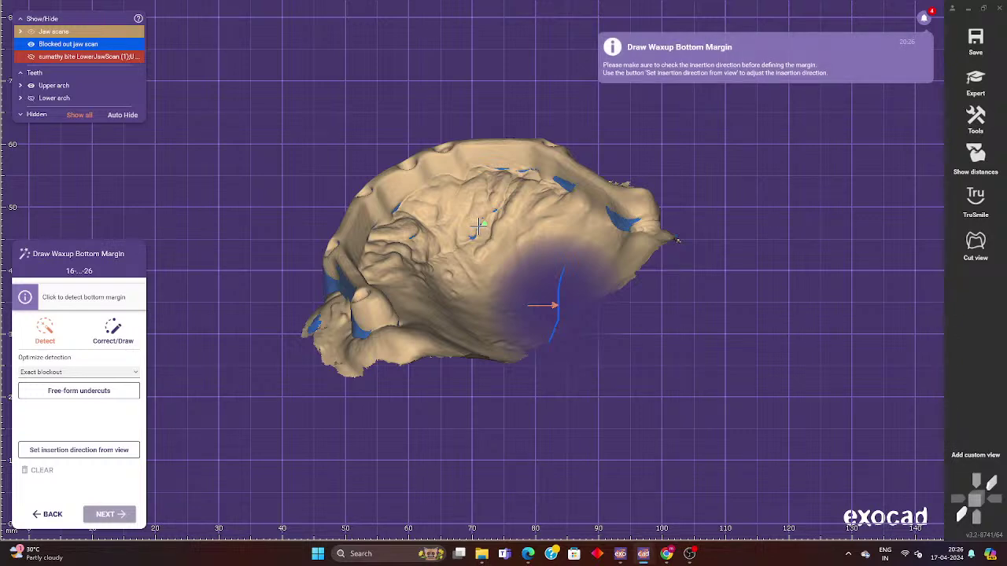
pyautogui.moveTo(477, 226); pyautogui.dragTo(477, 287, button='right')
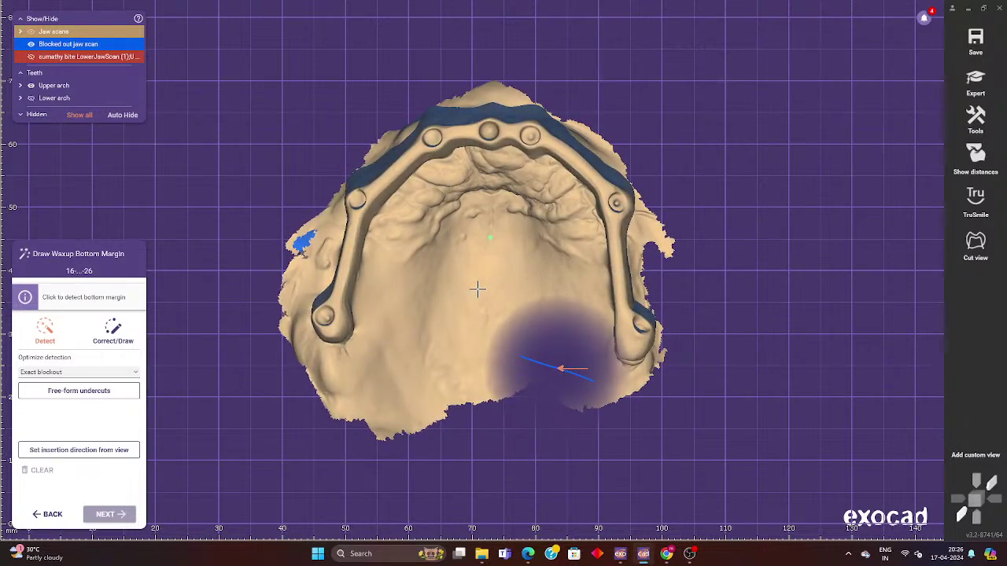
pyautogui.moveTo(478, 289); pyautogui.dragTo(473, 293, button='right')
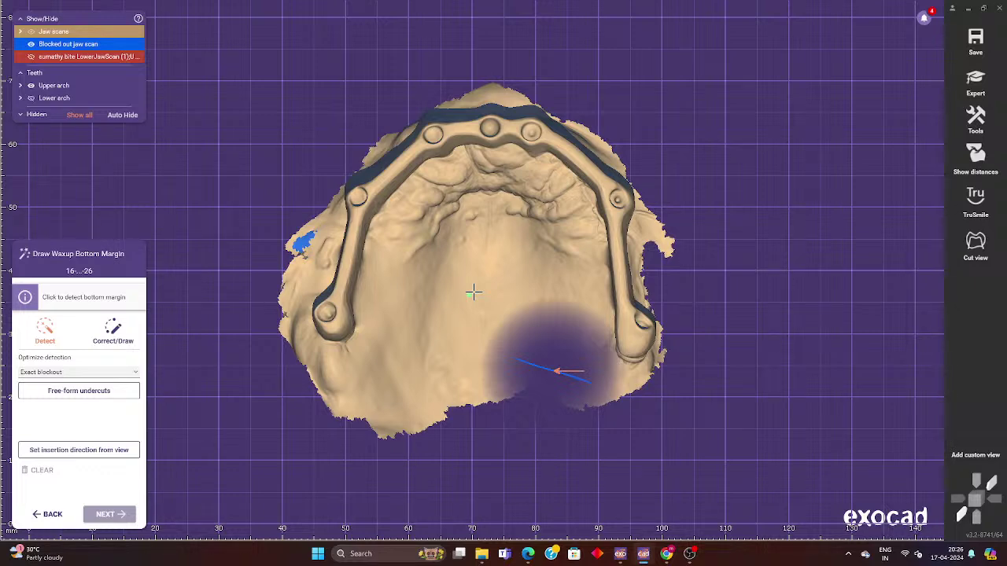
pyautogui.moveTo(473, 293); pyautogui.dragTo(473, 297, button='right')
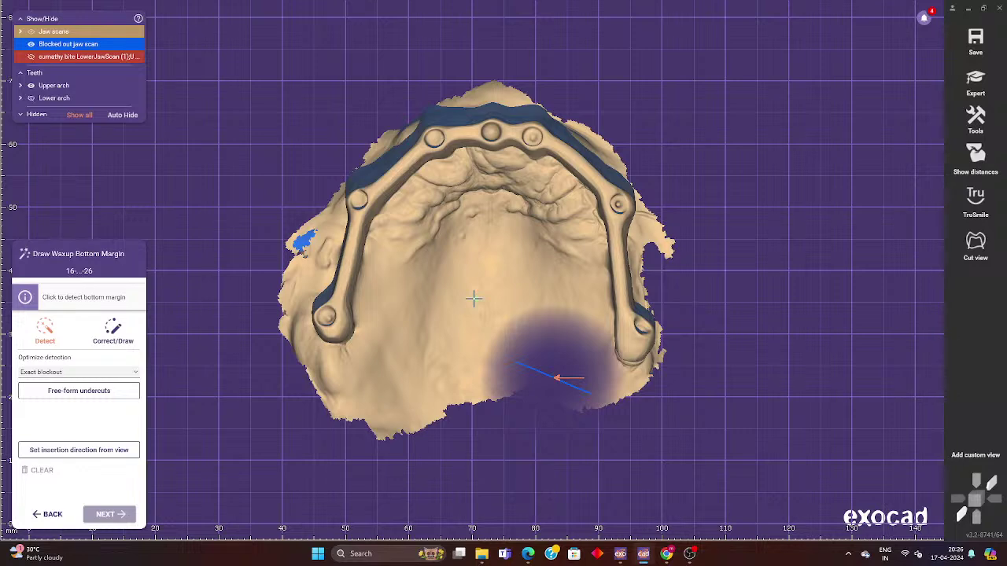
pyautogui.click(78, 451)
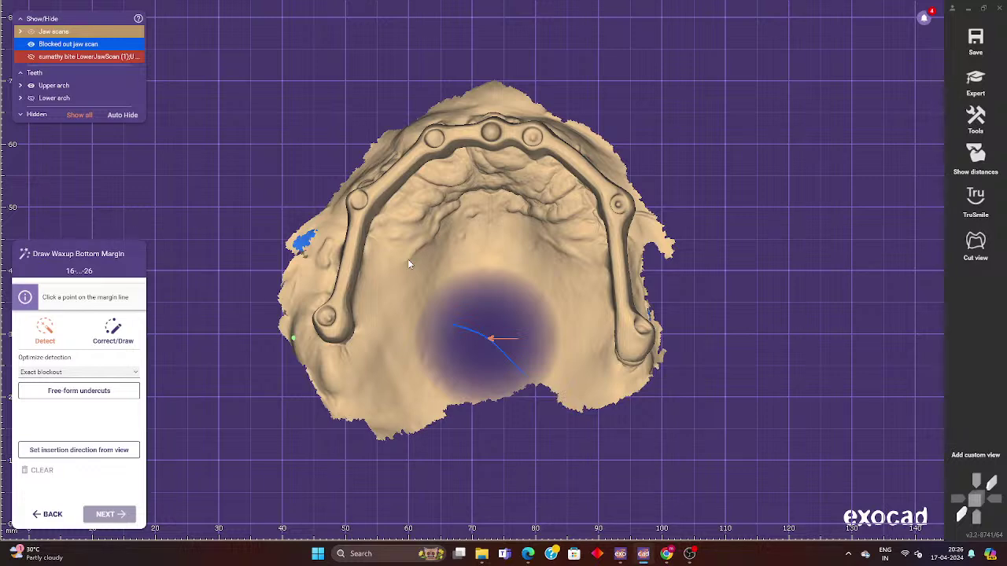
pyautogui.moveTo(407, 264); pyautogui.dragTo(443, 247, button='right')
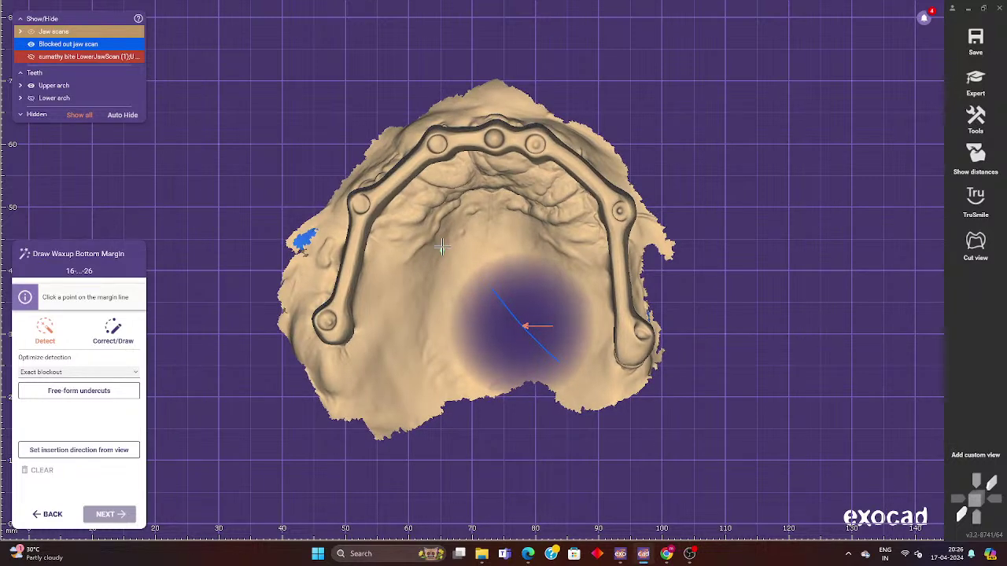
# Set the insertion direction from the current view and accept the undercut free-forming.
pyautogui.click(94, 450)
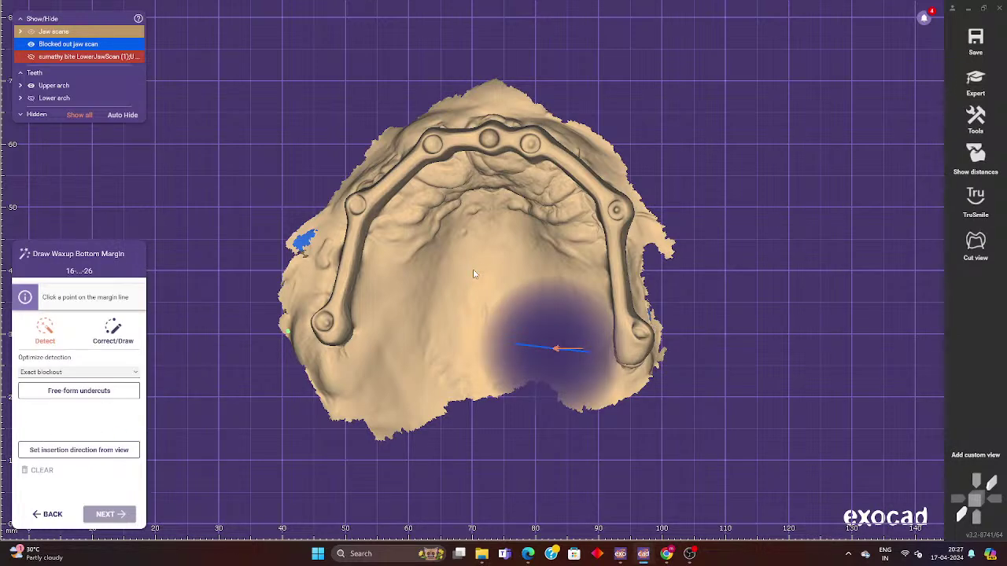
pyautogui.click(81, 450)
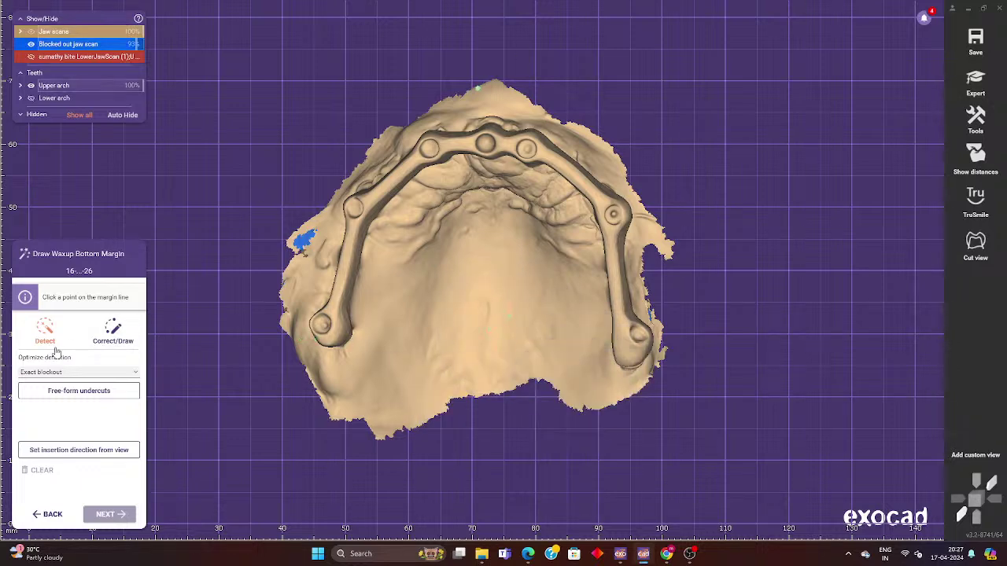
pyautogui.click(87, 387)
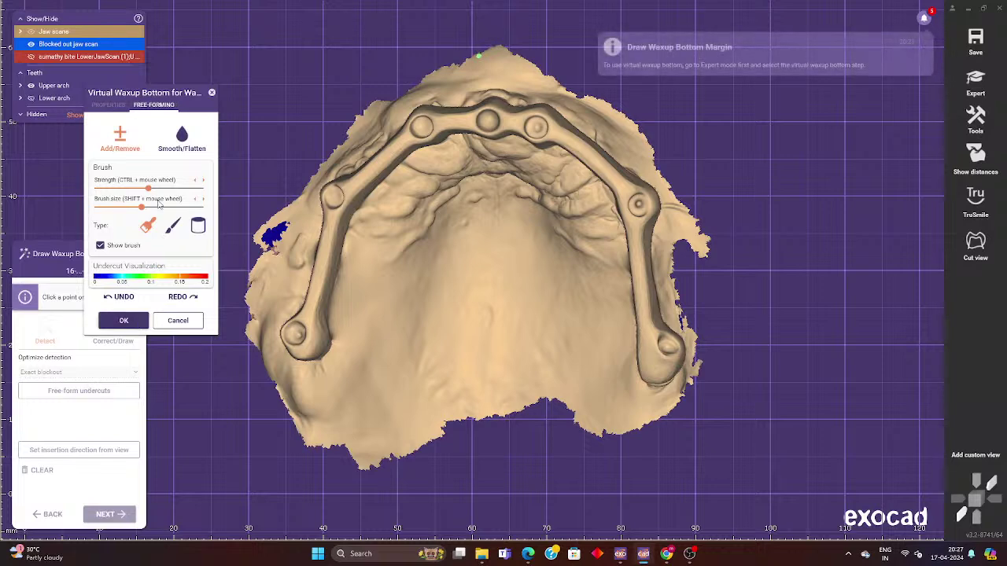
pyautogui.click(124, 325)
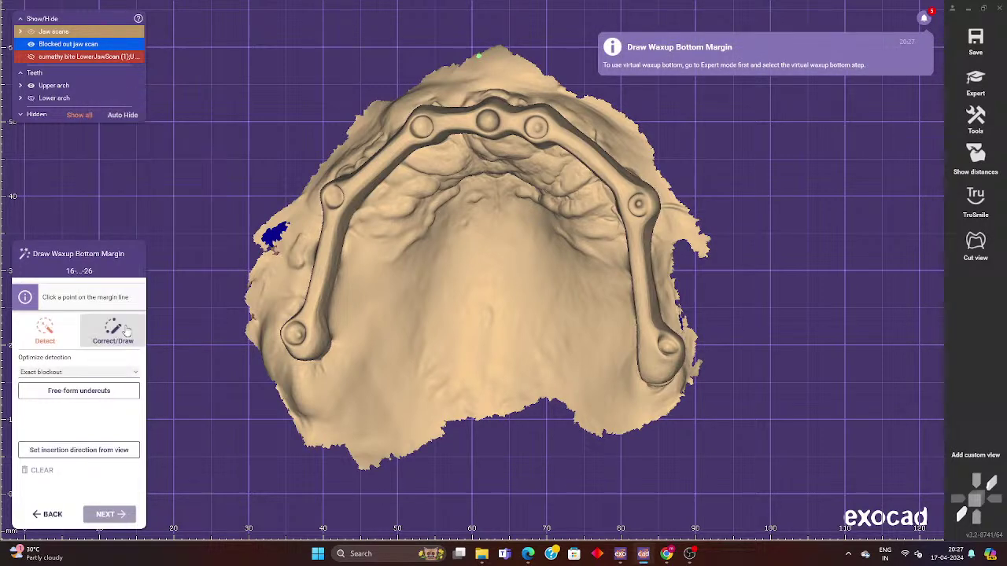
# Free-draw the waxup bottom margin line around the upper bar.
pyautogui.click(124, 329)
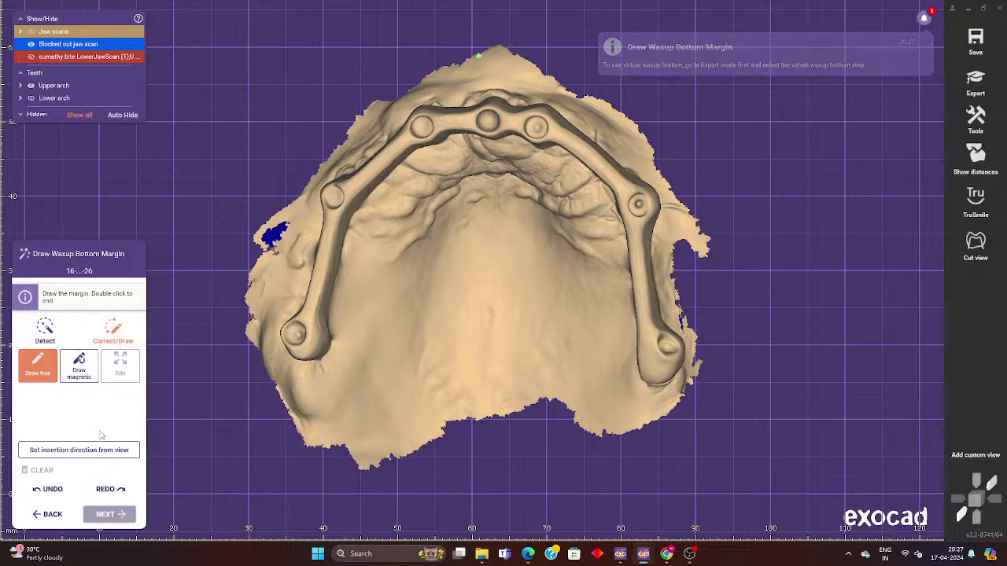
pyautogui.click(100, 450)
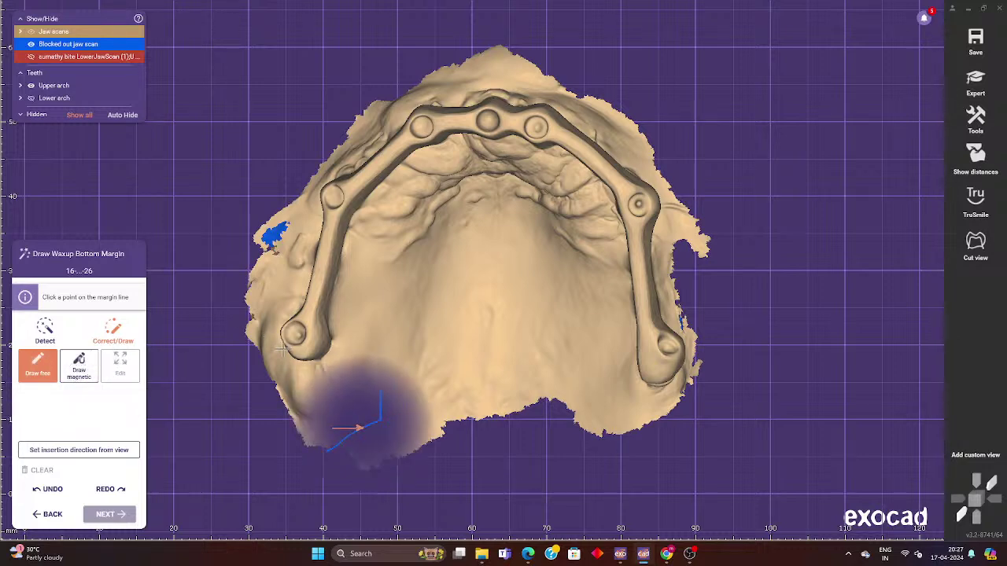
pyautogui.scroll(2, 285, 338)
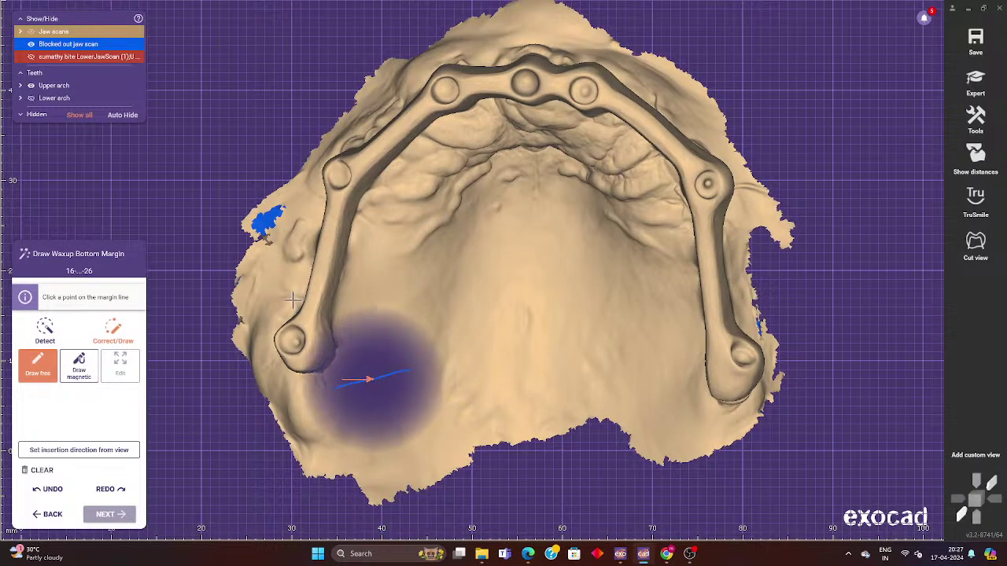
pyautogui.moveTo(292, 299); pyautogui.dragTo(332, 314)
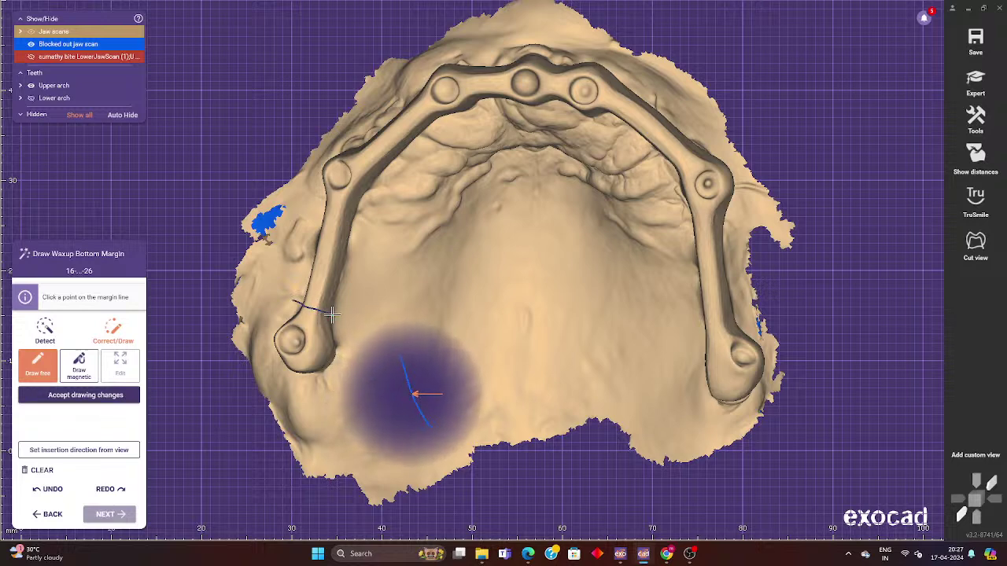
pyautogui.moveTo(333, 314)
pyautogui.mouseDown()
pyautogui.moveTo(361, 209)
pyautogui.moveTo(437, 130)
pyautogui.moveTo(491, 100)
pyautogui.moveTo(614, 125)
pyautogui.moveTo(645, 150)
pyautogui.moveTo(691, 236)
pyautogui.moveTo(700, 337)
pyautogui.mouseUp()
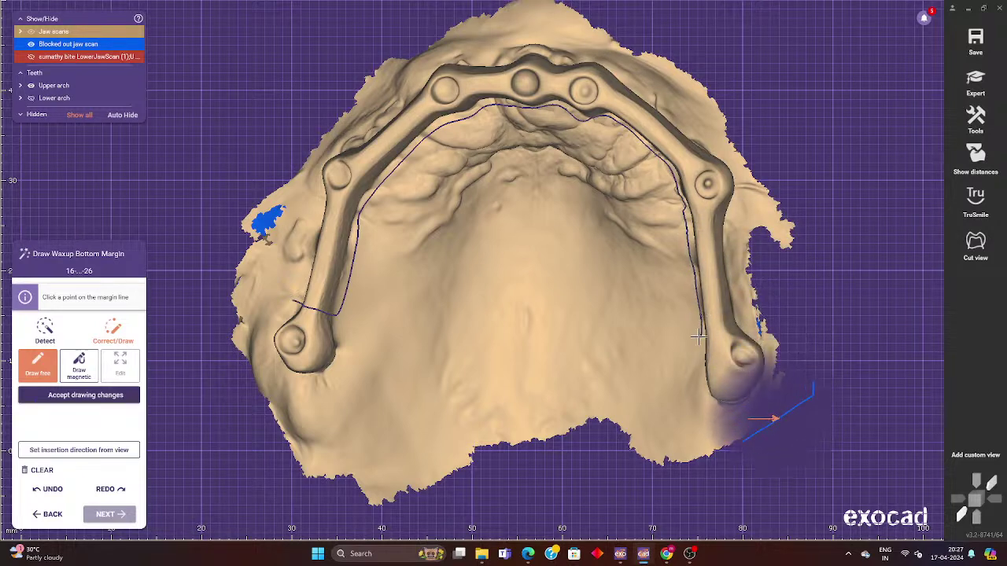
pyautogui.moveTo(699, 337)
pyautogui.mouseDown()
pyautogui.moveTo(741, 325)
pyautogui.moveTo(733, 202)
pyautogui.mouseUp()
pyautogui.moveTo(736, 187)
pyautogui.mouseDown()
pyautogui.moveTo(636, 83)
pyautogui.moveTo(529, 52)
pyautogui.moveTo(454, 61)
pyautogui.moveTo(330, 154)
pyautogui.moveTo(303, 287)
pyautogui.moveTo(311, 299)
pyautogui.mouseUp()
# Inspect the bar's underside and confirm the upper margin.
pyautogui.scroll(2, 605, 211)
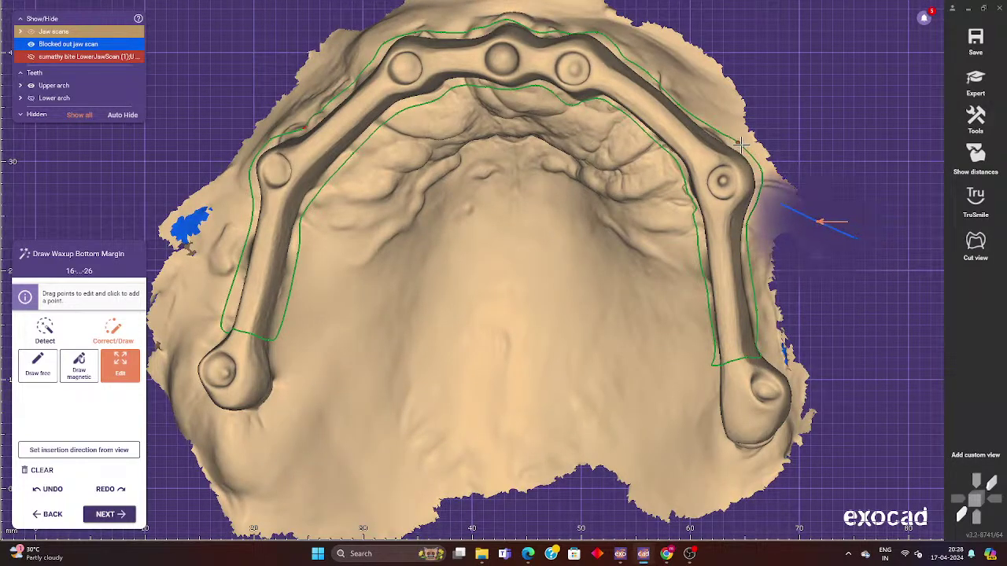
pyautogui.moveTo(389, 307); pyautogui.dragTo(346, 244, button='right')
pyautogui.scroll(2, 346, 244)
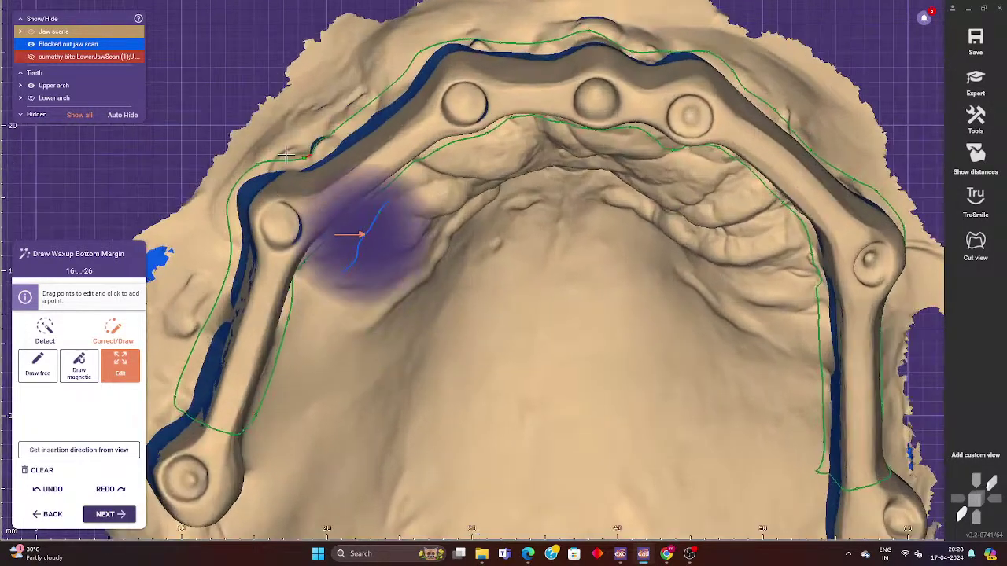
pyautogui.scroll(-5, 317, 146)
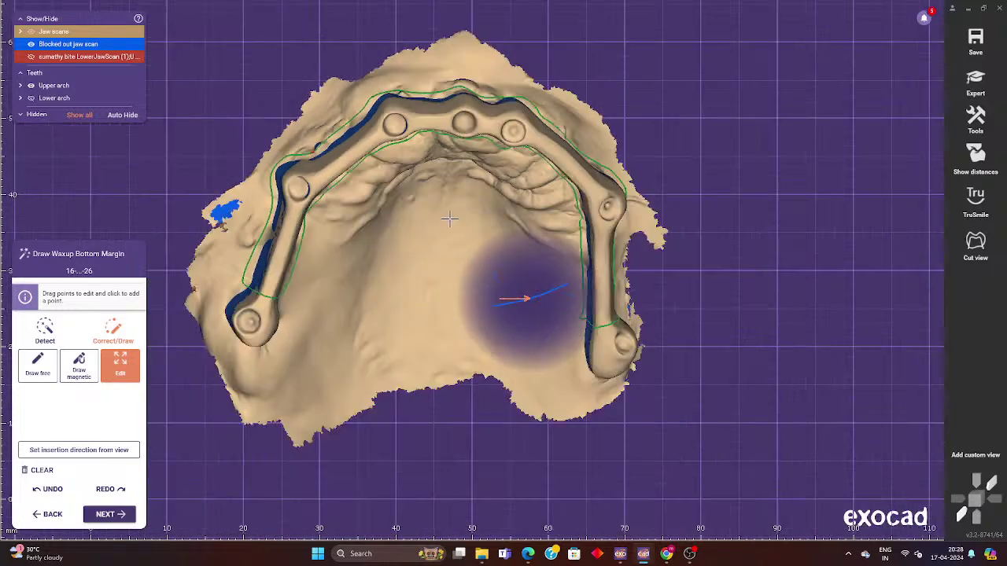
pyautogui.click(97, 516)
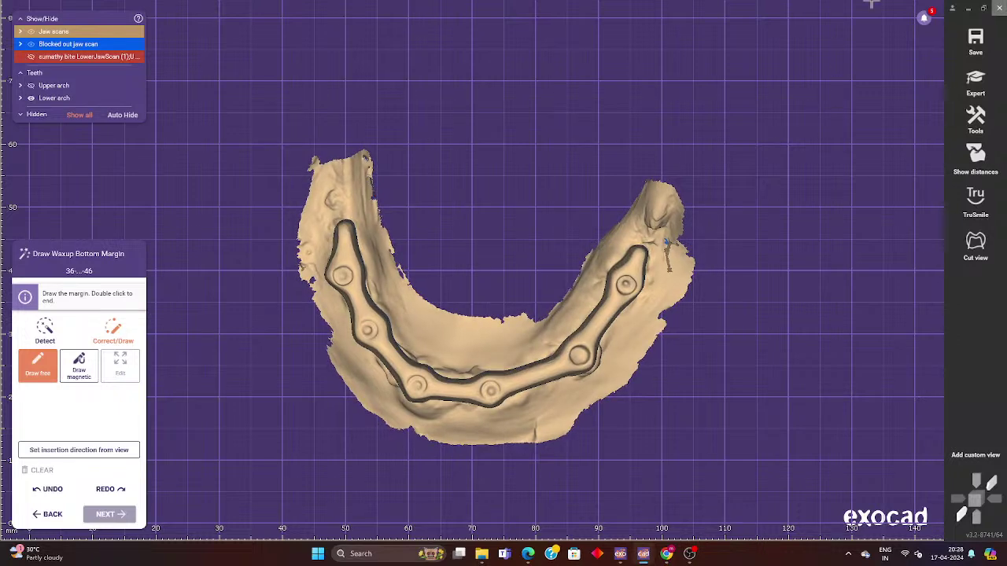
# Free-draw the margin around the lower bar for 36–46 and double-click to close it.
pyautogui.scroll(2, 343, 296)
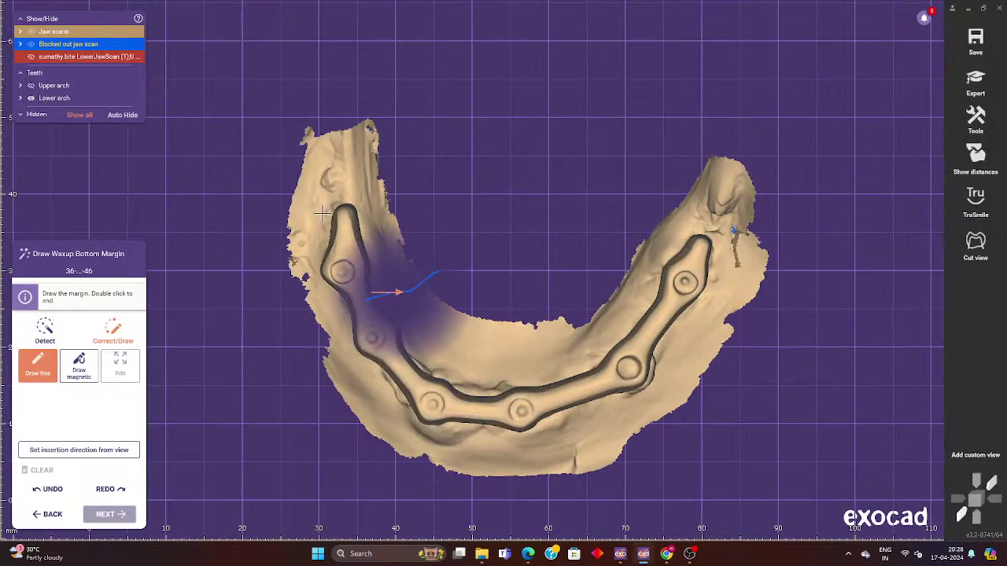
pyautogui.moveTo(323, 214)
pyautogui.mouseDown()
pyautogui.moveTo(321, 254)
pyautogui.moveTo(343, 314)
pyautogui.moveTo(401, 401)
pyautogui.moveTo(494, 429)
pyautogui.moveTo(612, 404)
pyautogui.moveTo(681, 312)
pyautogui.mouseUp()
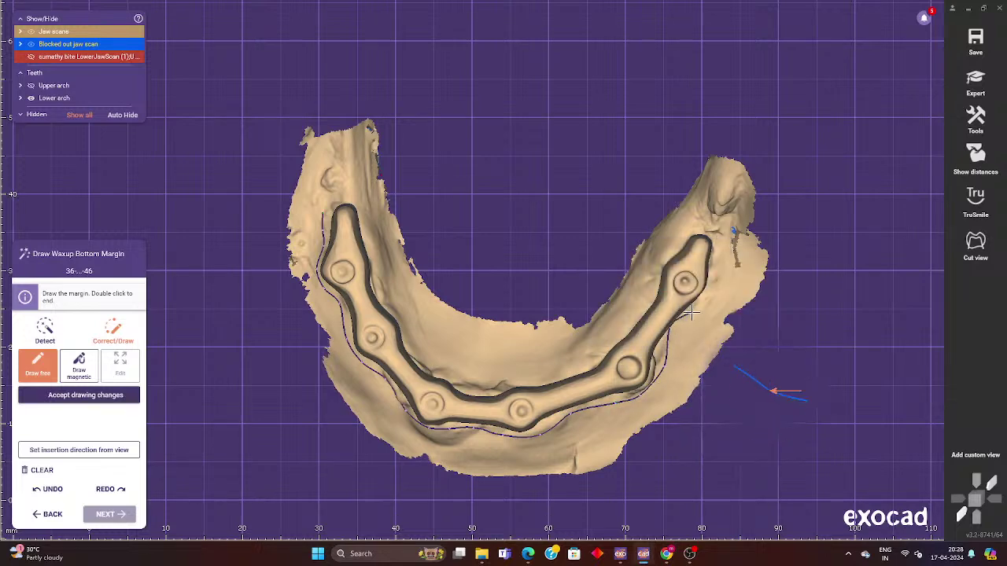
pyautogui.scroll(3, 678, 319)
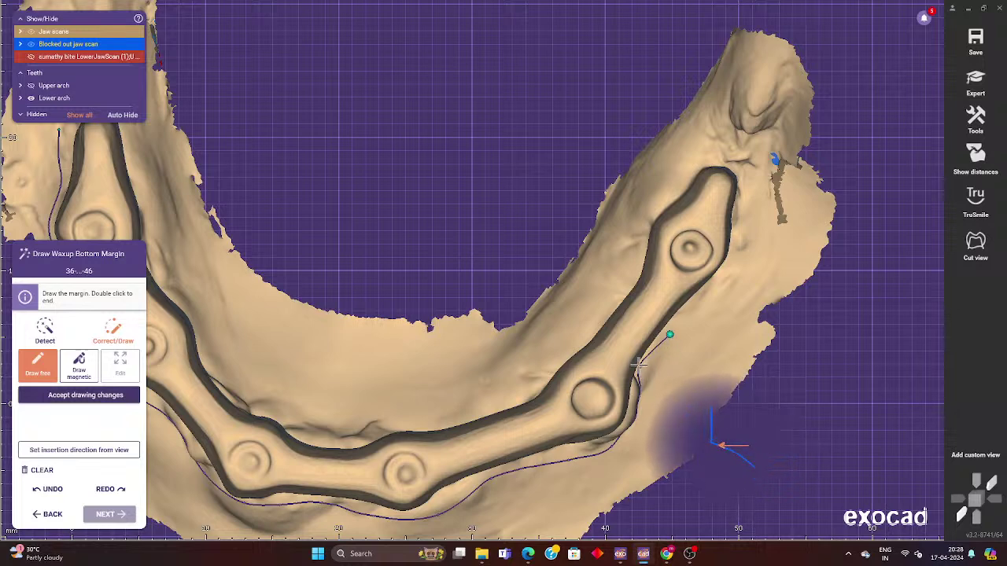
pyautogui.moveTo(668, 338)
pyautogui.mouseDown()
pyautogui.moveTo(722, 271)
pyautogui.moveTo(710, 160)
pyautogui.moveTo(629, 288)
pyautogui.moveTo(519, 402)
pyautogui.moveTo(425, 431)
pyautogui.moveTo(337, 419)
pyautogui.moveTo(236, 266)
pyautogui.mouseUp()
pyautogui.scroll(-3, 425, 431)
pyautogui.doubleClick(236, 266)
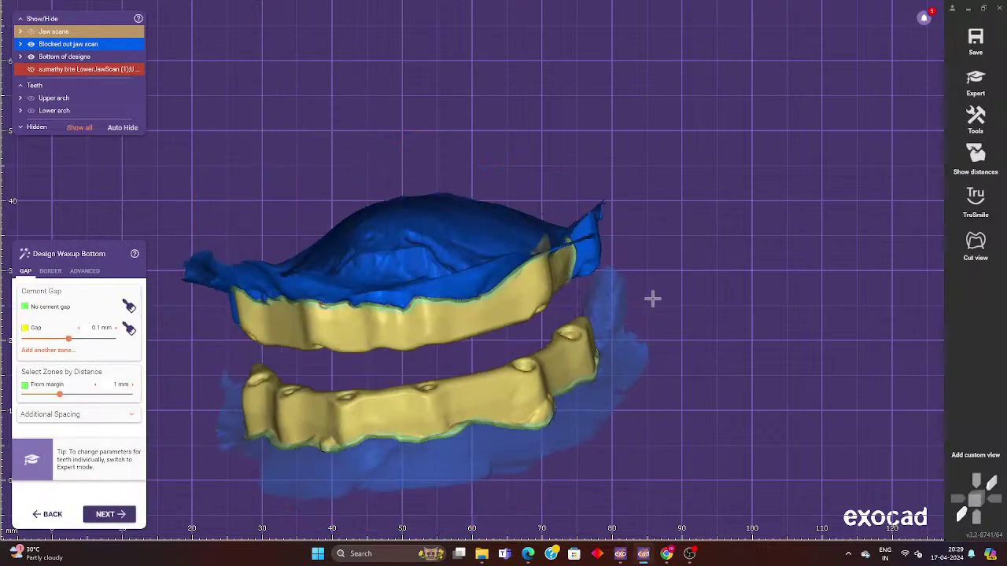
# Widen the cement gap, set Angled border 0 mm and Angle 0°, and accept.
pyautogui.moveTo(652, 301)
pyautogui.mouseDown(button='right')
pyautogui.moveTo(674, 386)
pyautogui.moveTo(702, 291)
pyautogui.mouseUp(button='right')
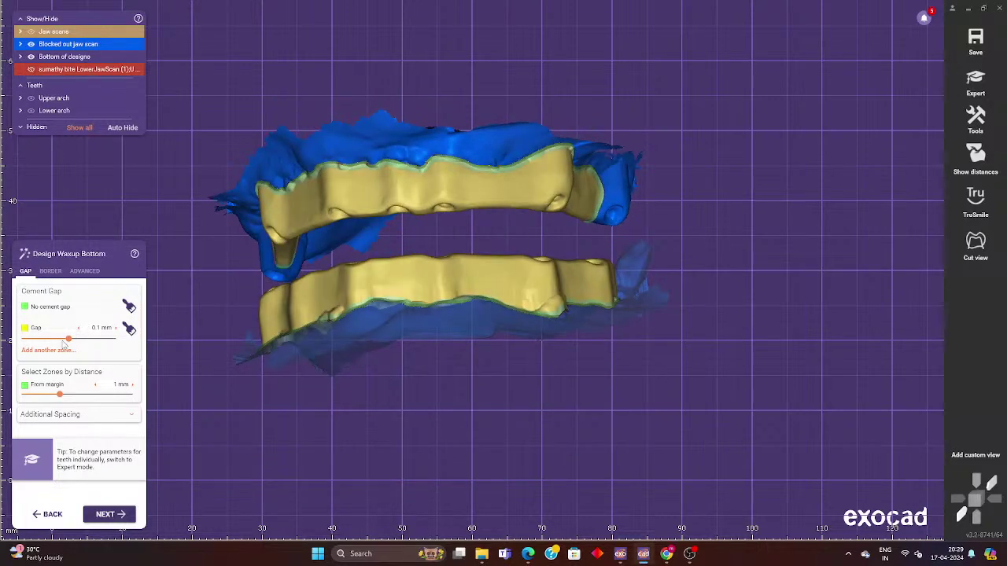
pyautogui.moveTo(68, 338); pyautogui.dragTo(101, 343)
pyautogui.click(54, 271)
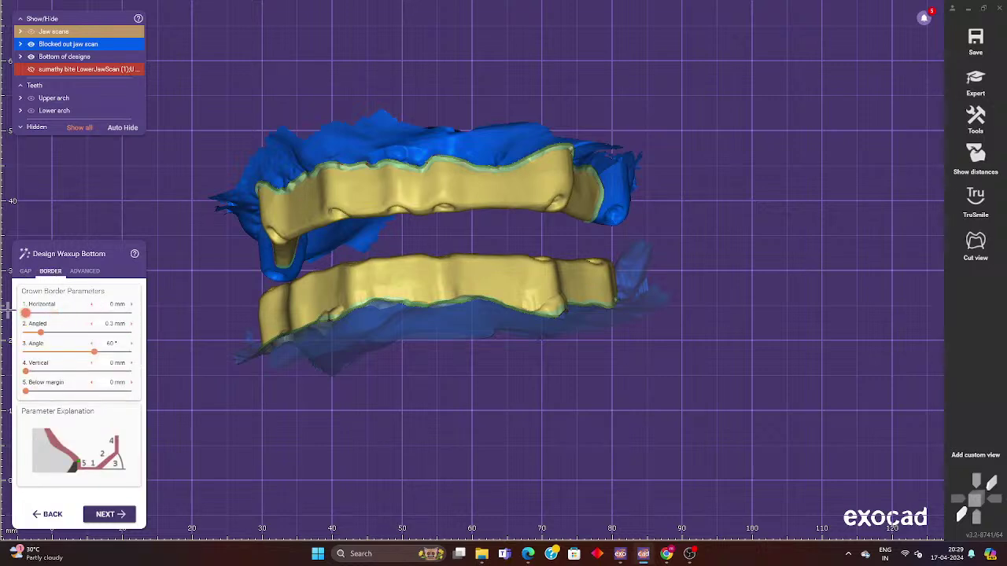
pyautogui.moveTo(41, 333); pyautogui.dragTo(10, 333)
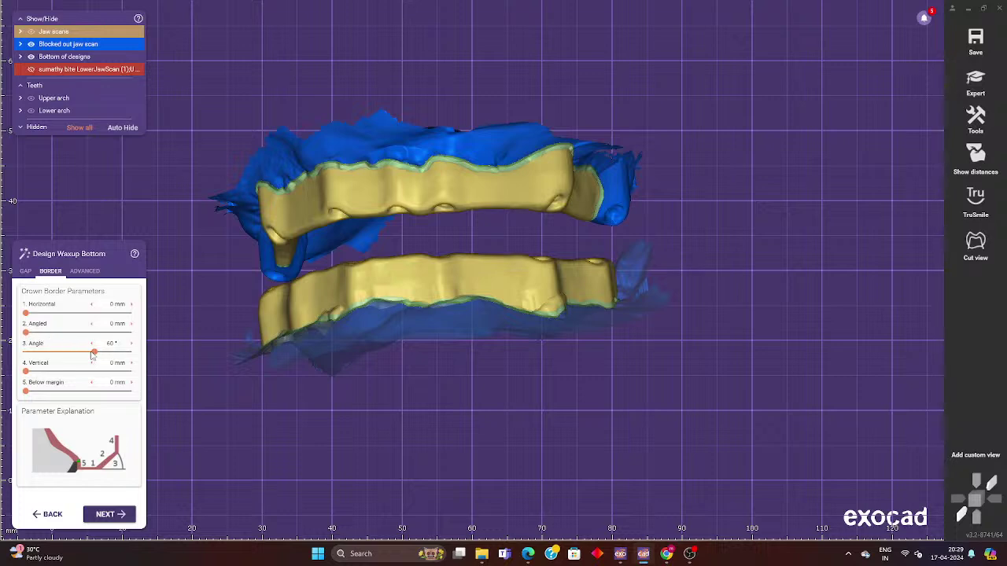
pyautogui.moveTo(95, 352); pyautogui.dragTo(13, 352)
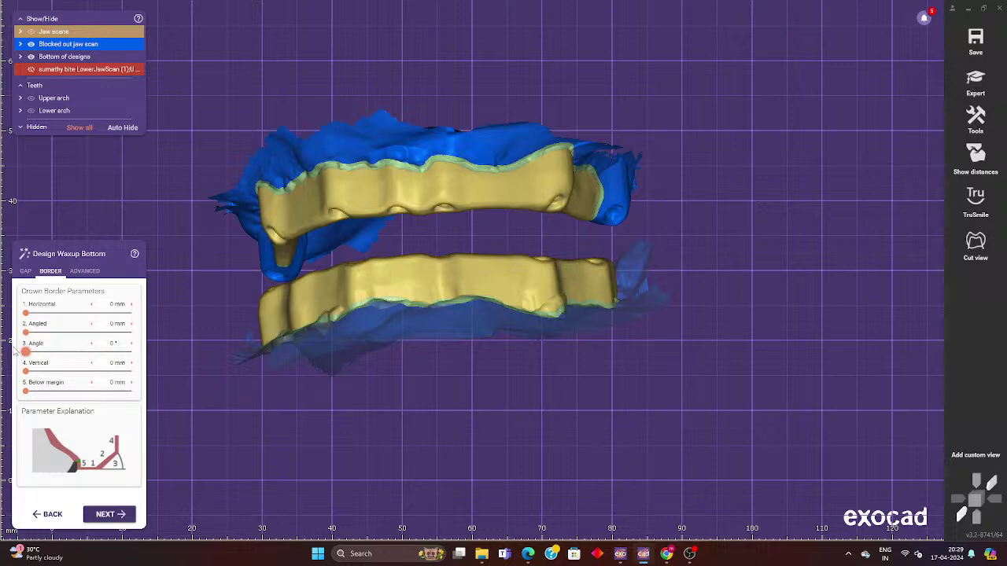
pyautogui.click(26, 271)
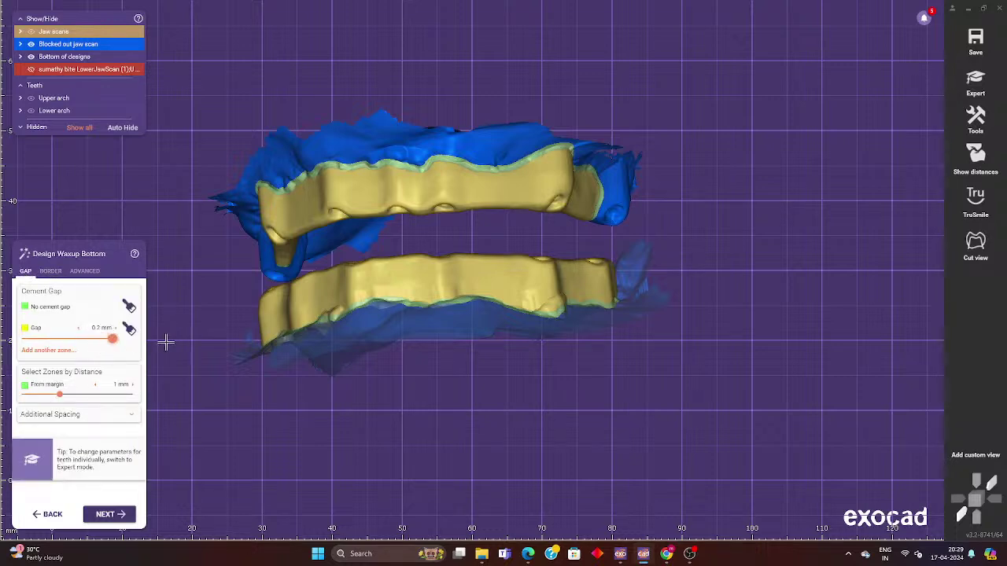
pyautogui.click(110, 515)
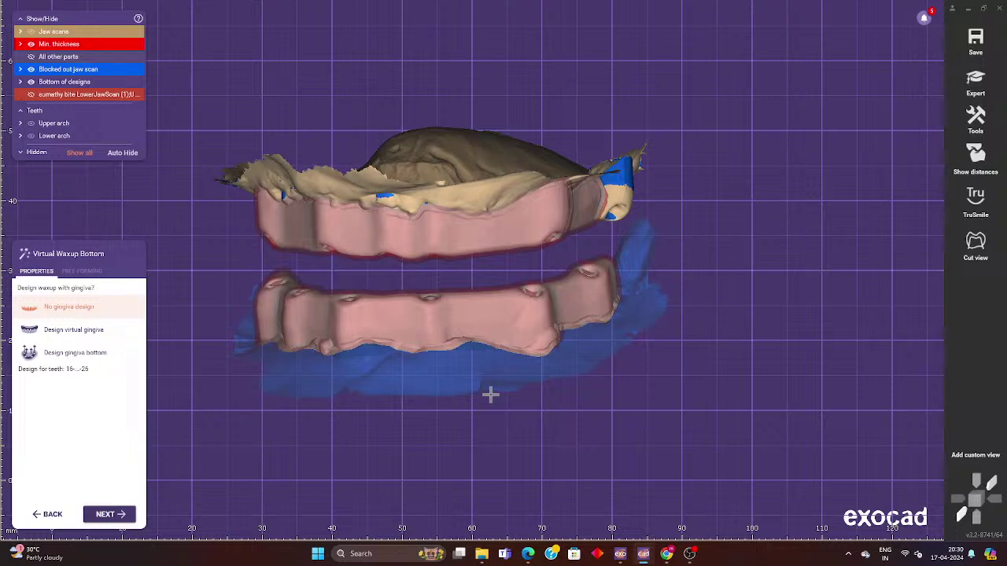
# Generate virtual gingiva waxup bottoms for upper 16–26 and lower 36–46.
pyautogui.click(105, 331)
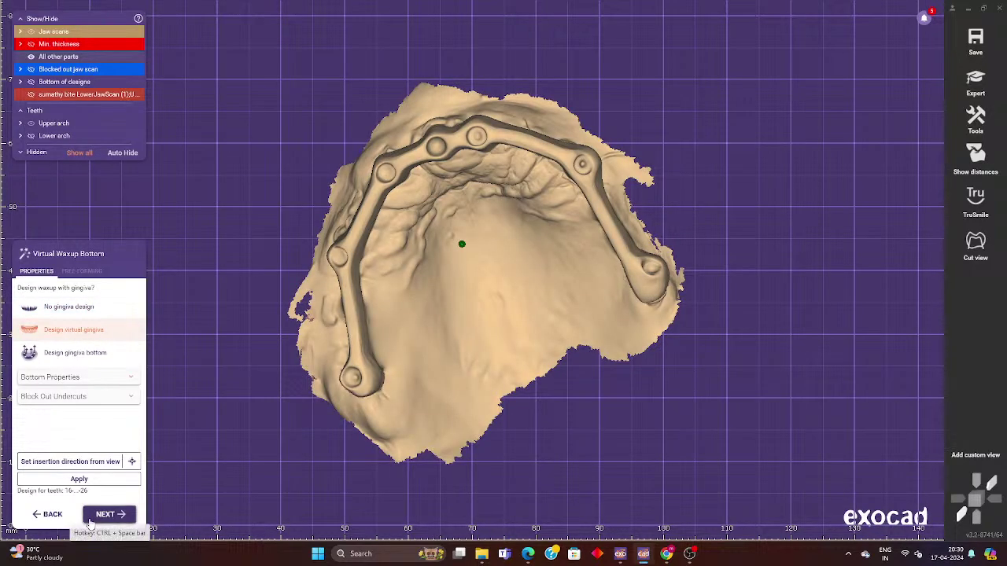
pyautogui.click(90, 519)
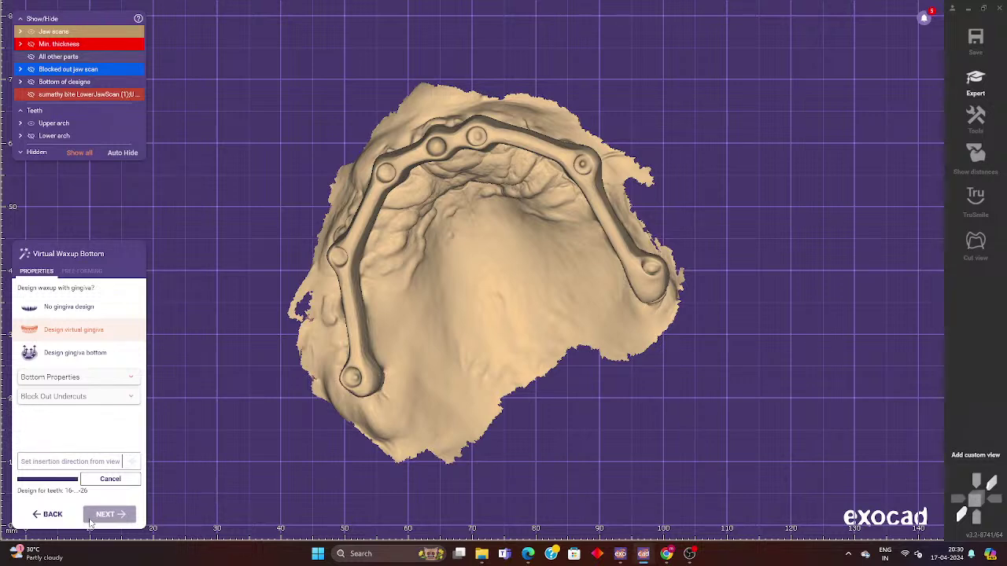
pyautogui.click(93, 329)
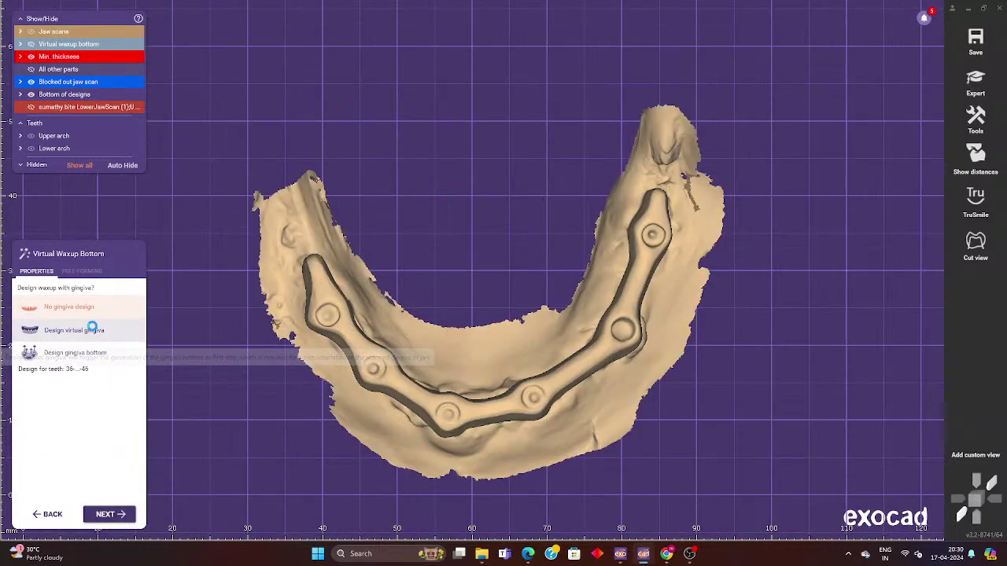
pyautogui.click(116, 516)
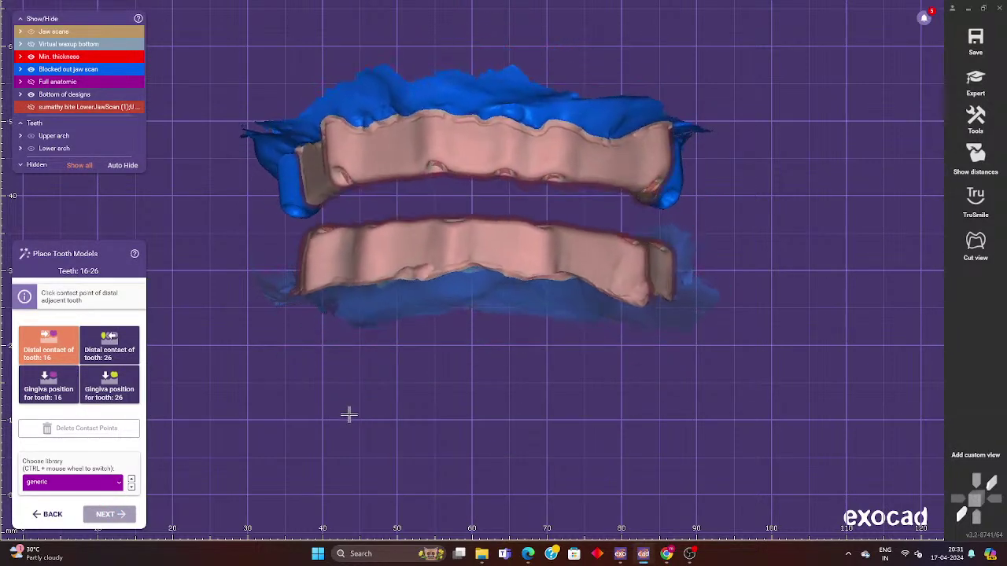
# Hide the lower arch layers, keep the jaw scans shown, and view the upper arch occlusally.
pyautogui.click(31, 148)
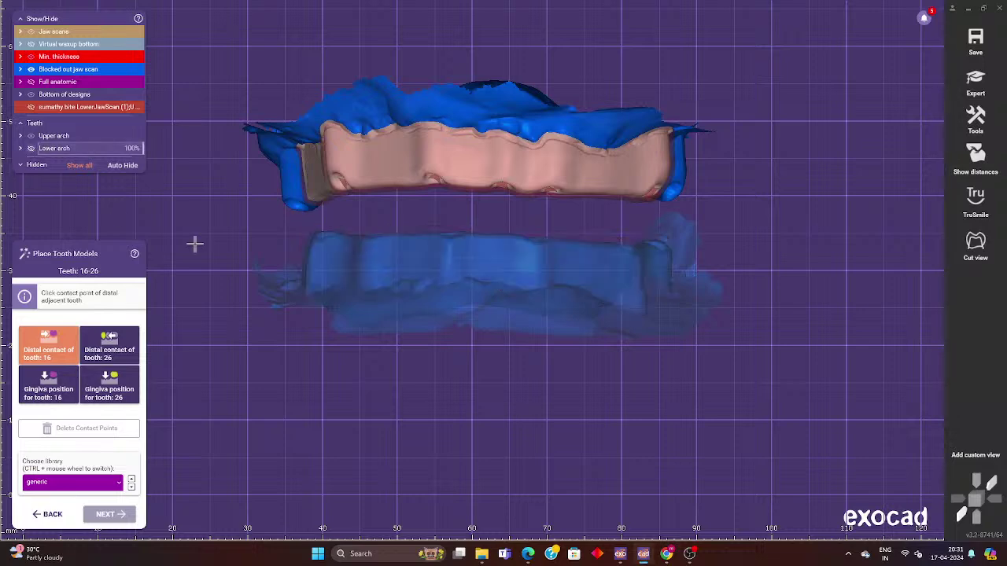
pyautogui.click(31, 69)
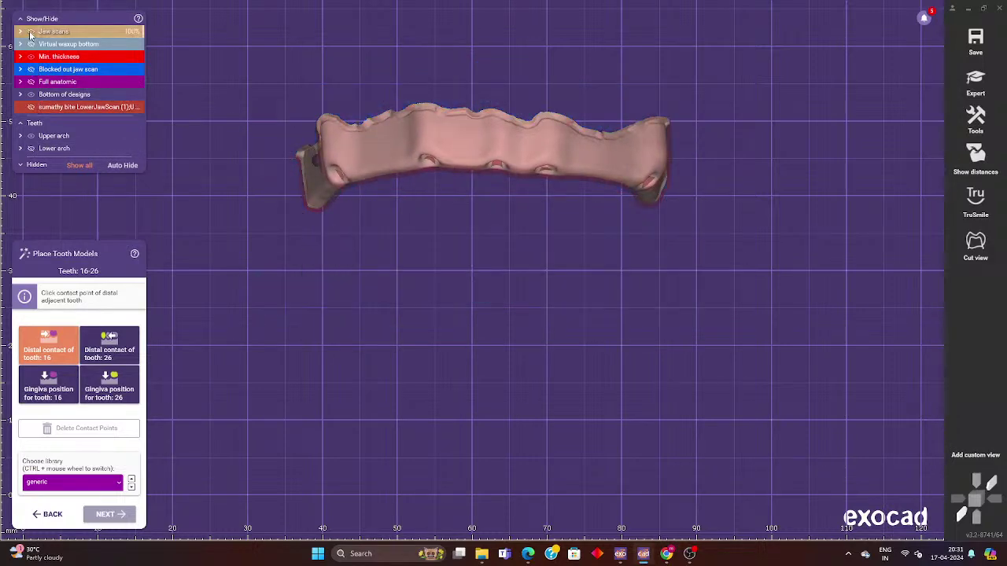
pyautogui.click(31, 32)
pyautogui.click(31, 149)
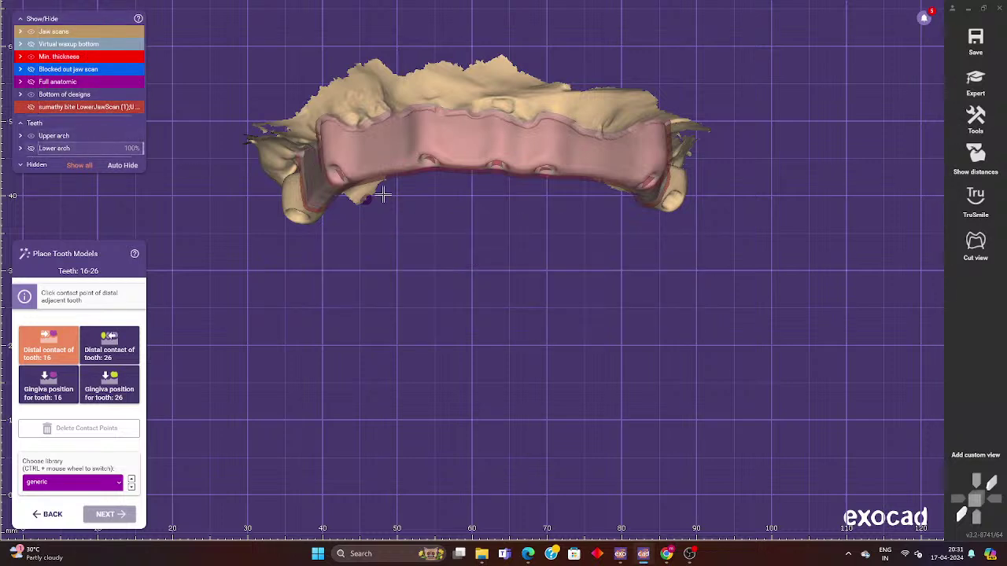
pyautogui.moveTo(382, 194); pyautogui.dragTo(307, 284, button='right')
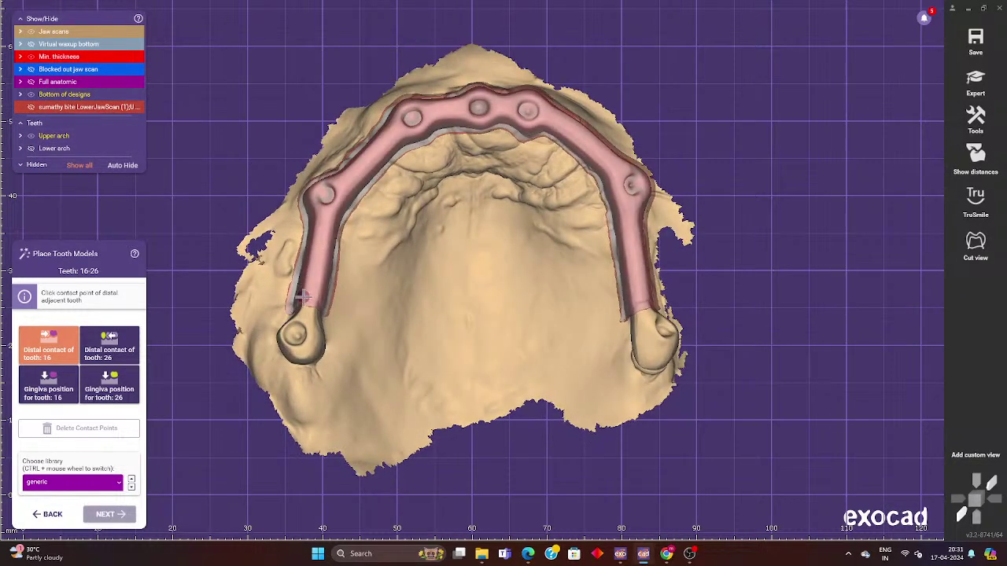
# Mark distal contacts for teeth 16 and 26, then 36 and 46.
pyautogui.click(303, 297)
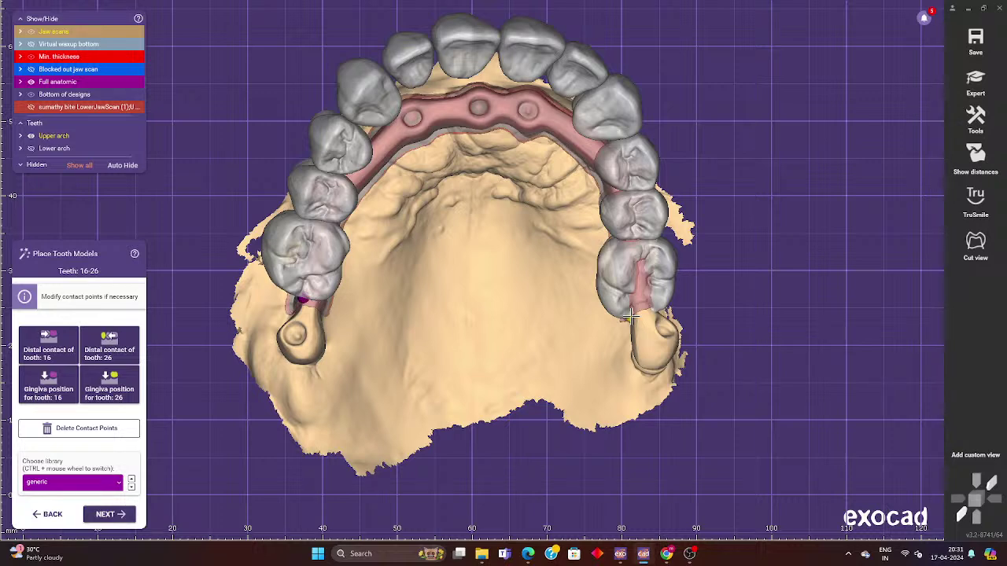
pyautogui.click(631, 317)
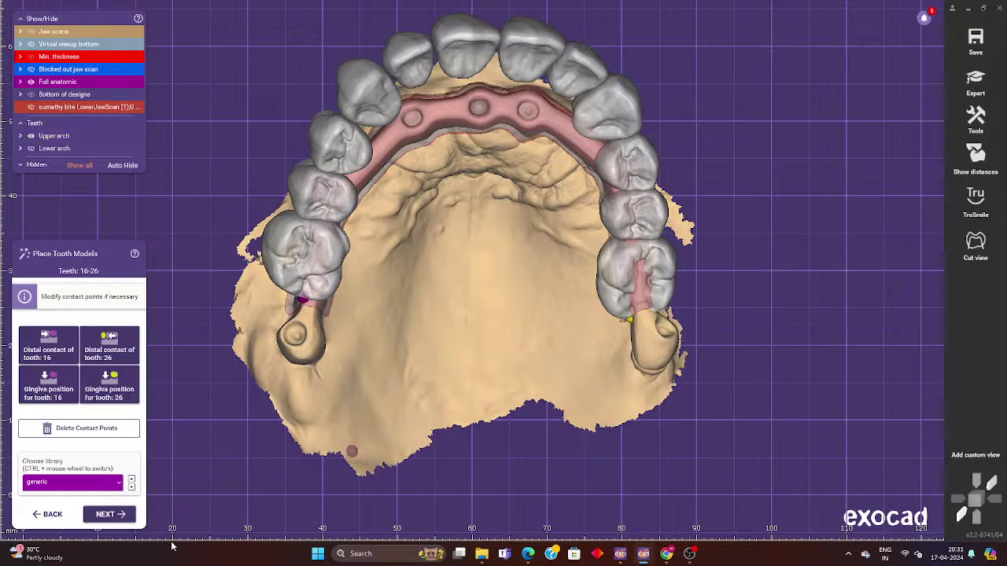
pyautogui.click(103, 516)
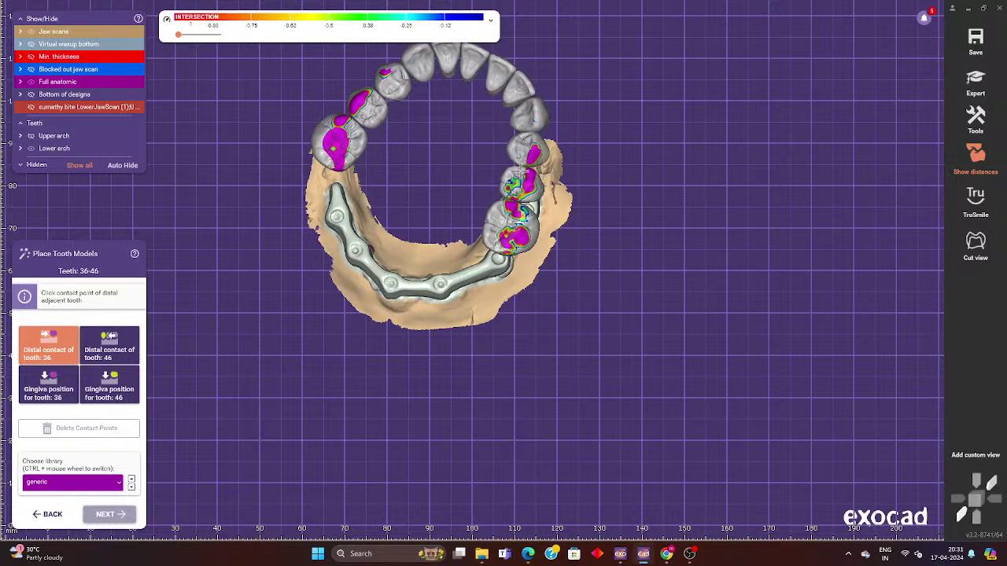
pyautogui.click(446, 258)
pyautogui.click(335, 186)
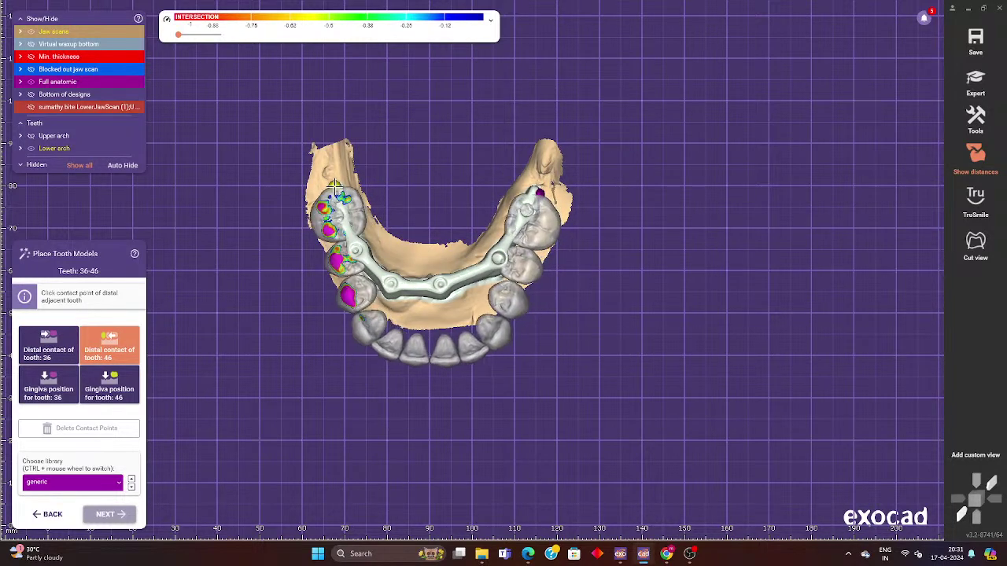
pyautogui.click(96, 516)
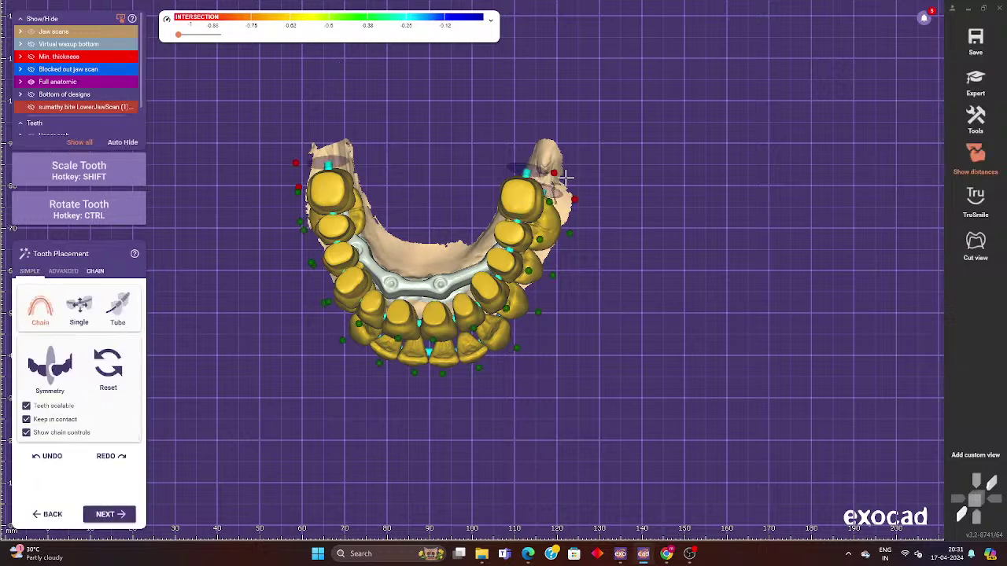
# Show the jaw scans, hide the lower arch teeth, and view the upper arch underside.
pyautogui.click(31, 31)
pyautogui.moveTo(467, 343)
pyautogui.mouseDown(button='right')
pyautogui.moveTo(466, 331)
pyautogui.moveTo(464, 345)
pyautogui.mouseUp(button='right')
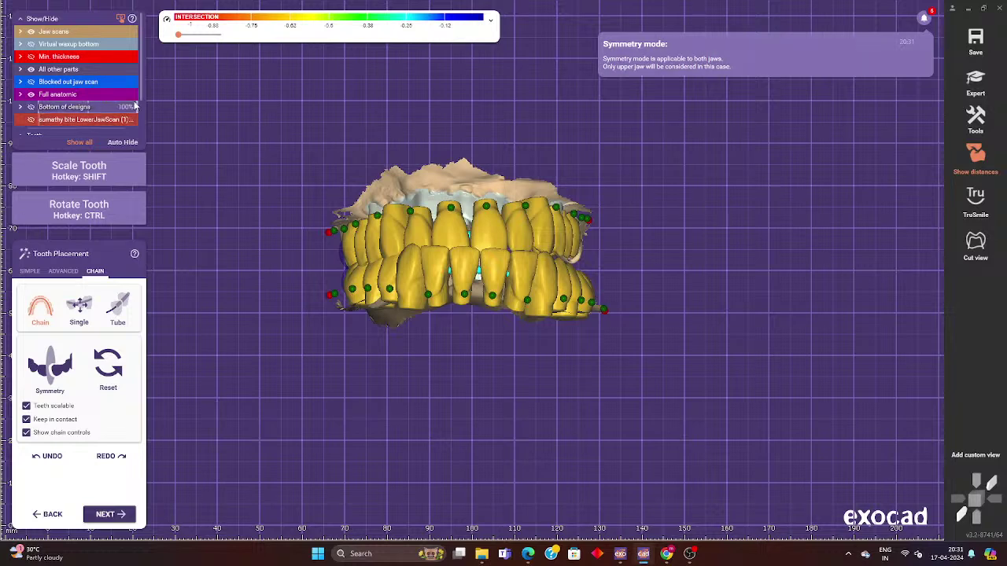
pyautogui.scroll(-3, 135, 106)
pyautogui.click(31, 115)
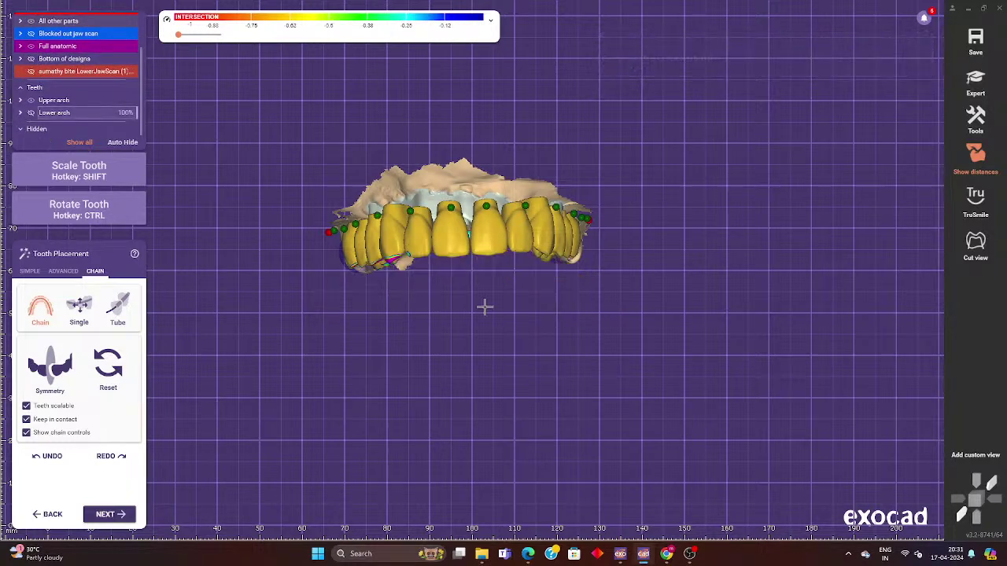
pyautogui.moveTo(486, 306); pyautogui.dragTo(484, 275, button='right')
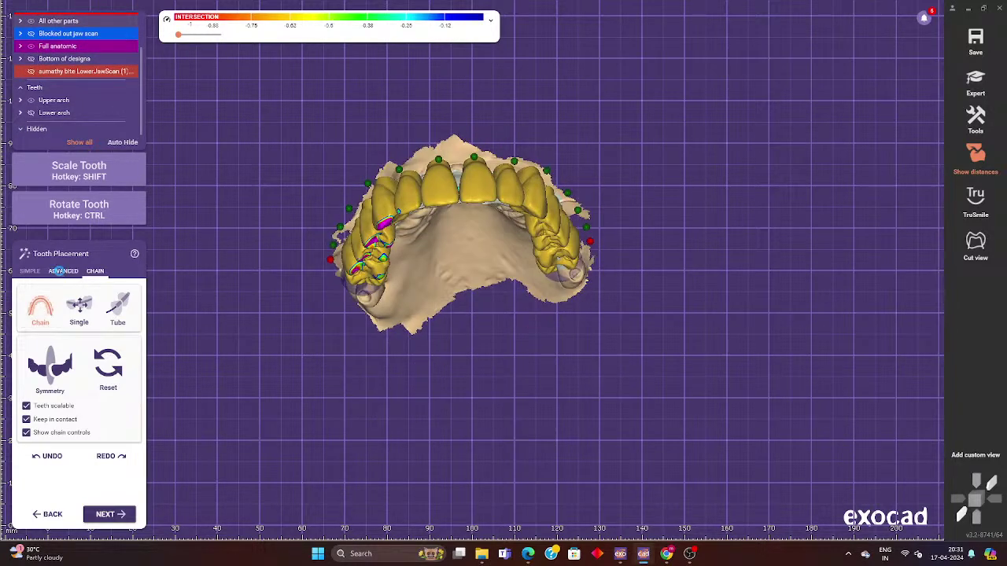
# Set posterior tooth morphing to Flat and show the lower jaw bite scan.
pyautogui.click(62, 271)
pyautogui.moveTo(458, 334); pyautogui.dragTo(459, 346, button='right')
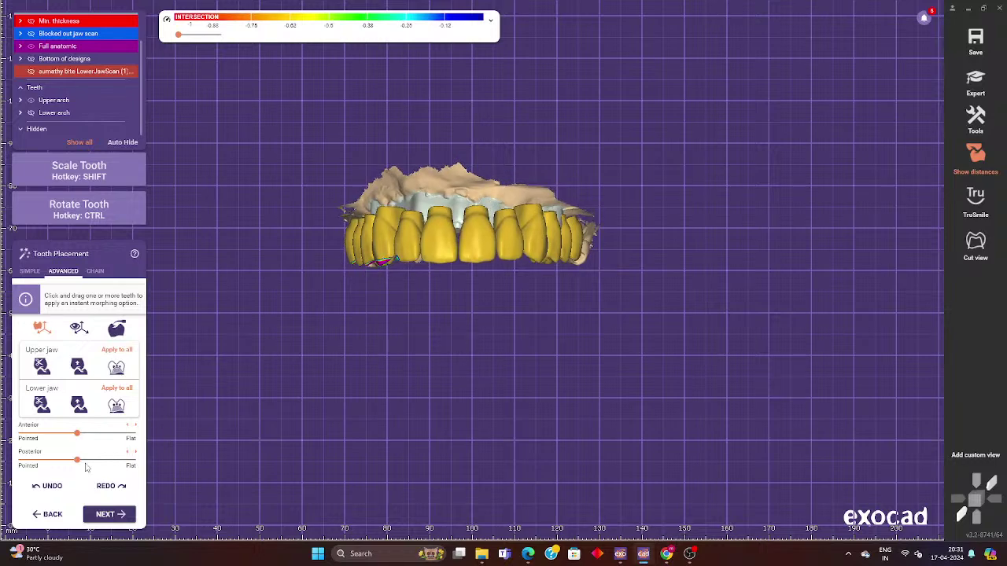
pyautogui.scroll(2, 81, 152)
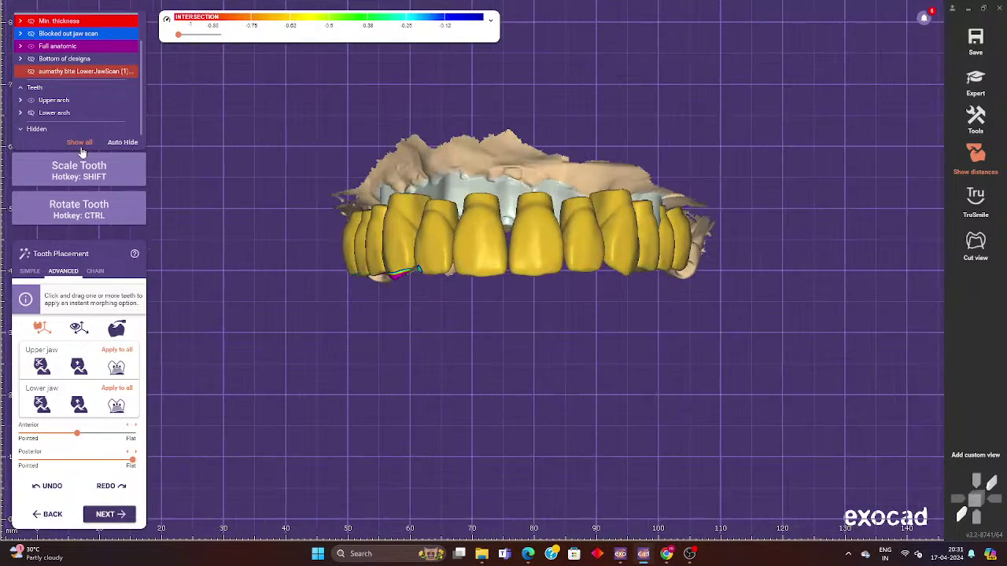
pyautogui.click(72, 72)
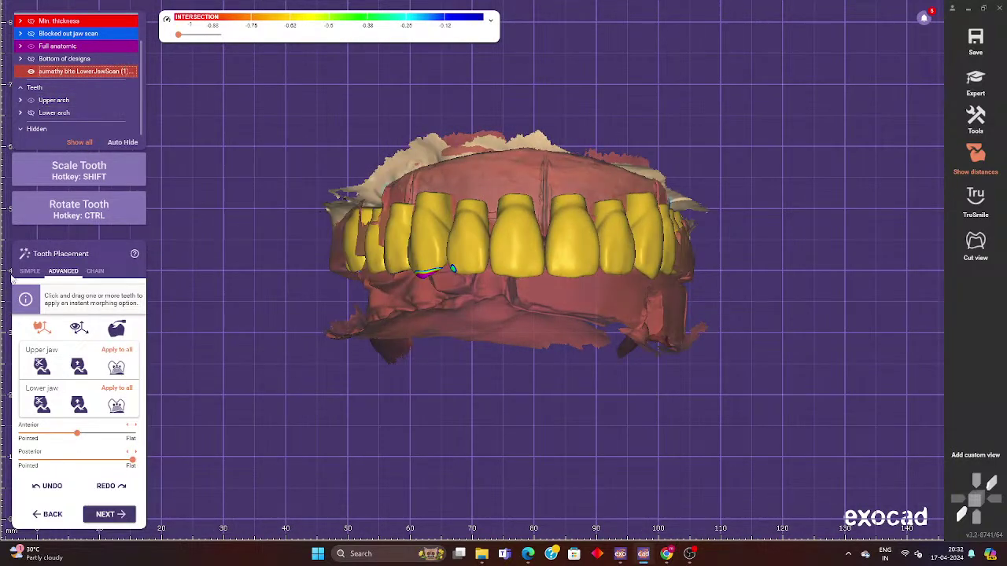
pyautogui.click(29, 271)
# Enable moving all teeth together and orbit around the upper arch to inspect it.
pyautogui.click(26, 408)
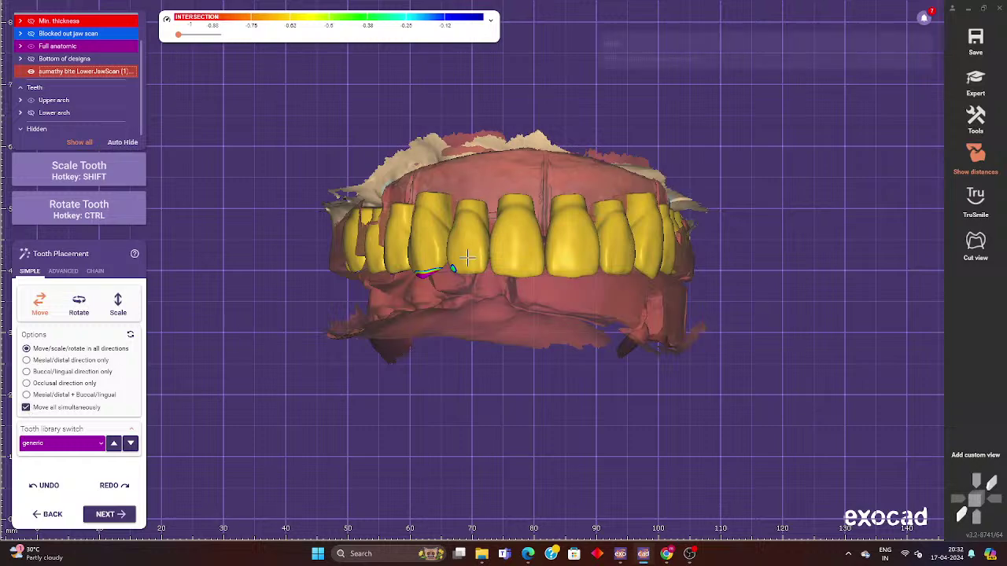
pyautogui.scroll(3, 555, 240)
pyautogui.scroll(2, 560, 205)
pyautogui.moveTo(557, 202)
pyautogui.mouseDown(button='right')
pyautogui.moveTo(580, 222)
pyautogui.moveTo(816, 288)
pyautogui.moveTo(795, 272)
pyautogui.moveTo(775, 287)
pyautogui.moveTo(671, 311)
pyautogui.moveTo(530, 322)
pyautogui.moveTo(535, 346)
pyautogui.mouseUp(button='right')
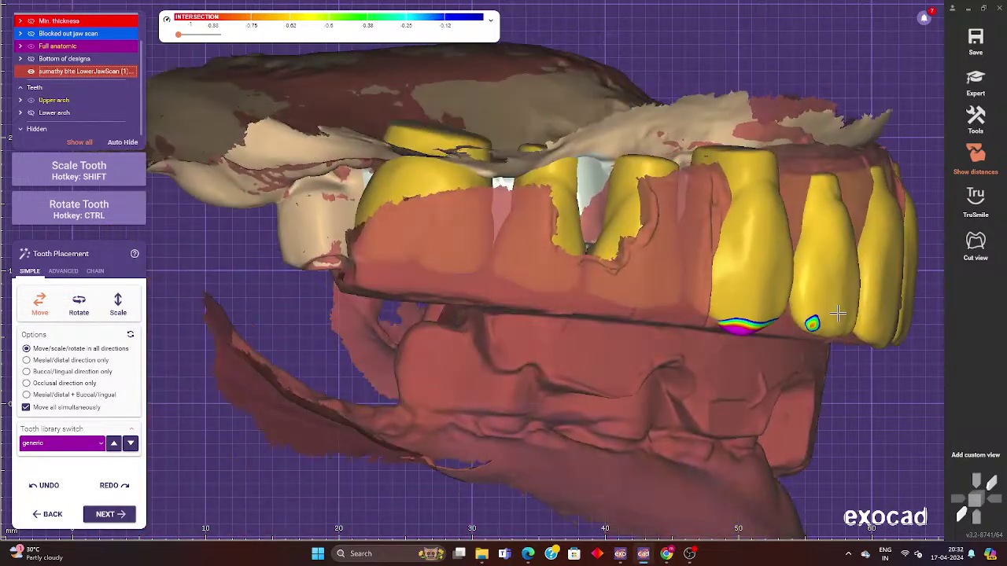
pyautogui.moveTo(862, 297); pyautogui.dragTo(836, 324, button='right')
pyautogui.scroll(3, 625, 288)
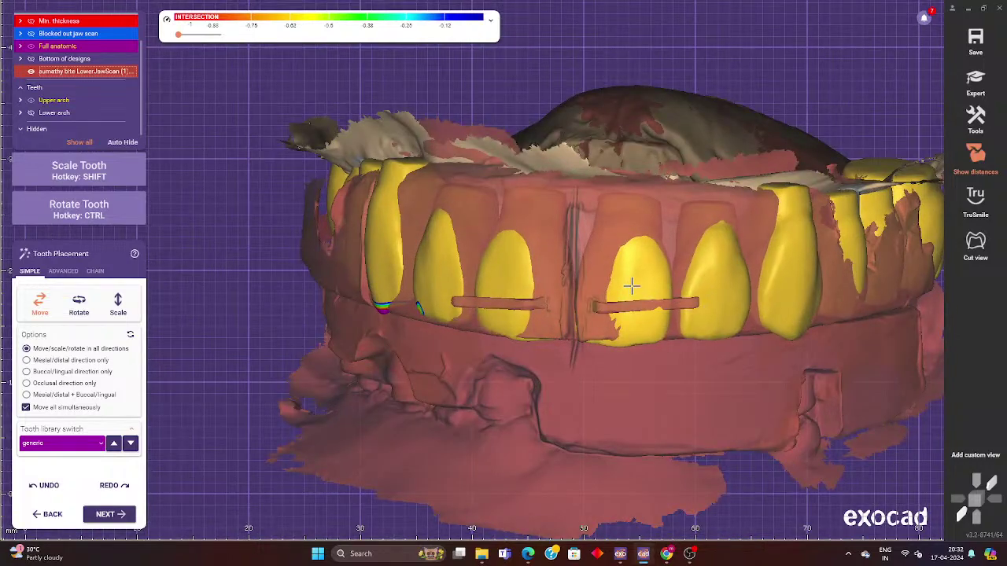
pyautogui.moveTo(633, 287)
pyautogui.mouseDown(button='right')
pyautogui.moveTo(665, 353)
pyautogui.moveTo(644, 338)
pyautogui.mouseUp(button='right')
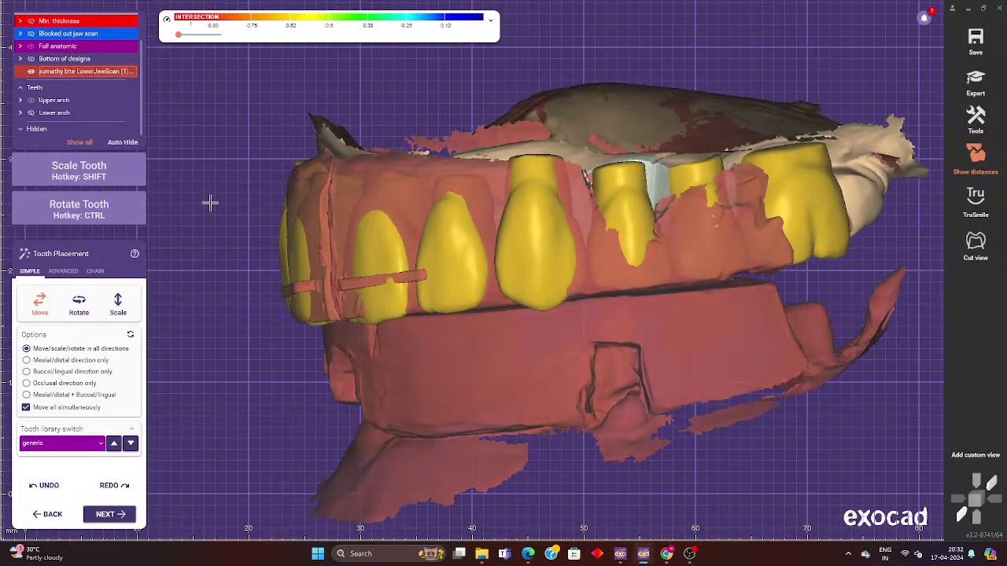
# Make the full anatomic teeth half transparent and return to a frontal view.
pyautogui.click(67, 45)
pyautogui.click(68, 46)
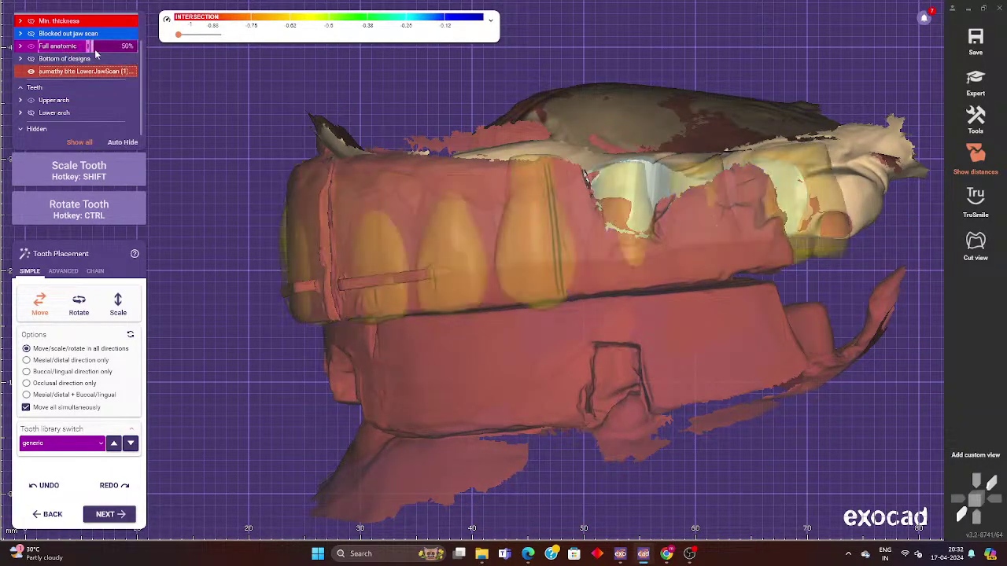
pyautogui.moveTo(348, 322)
pyautogui.mouseDown(button='right')
pyautogui.moveTo(721, 294)
pyautogui.moveTo(615, 306)
pyautogui.moveTo(559, 236)
pyautogui.moveTo(522, 157)
pyautogui.moveTo(472, 113)
pyautogui.mouseUp(button='right')
pyautogui.moveTo(577, 155)
pyautogui.mouseDown(button='right')
pyautogui.moveTo(588, 96)
pyautogui.moveTo(590, 104)
pyautogui.mouseUp(button='right')
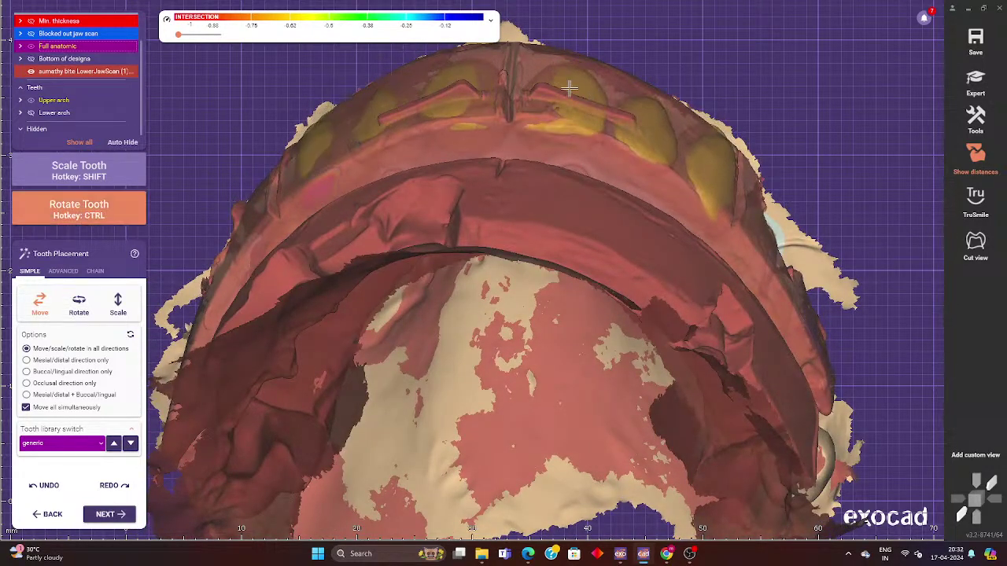
pyautogui.press('Home')
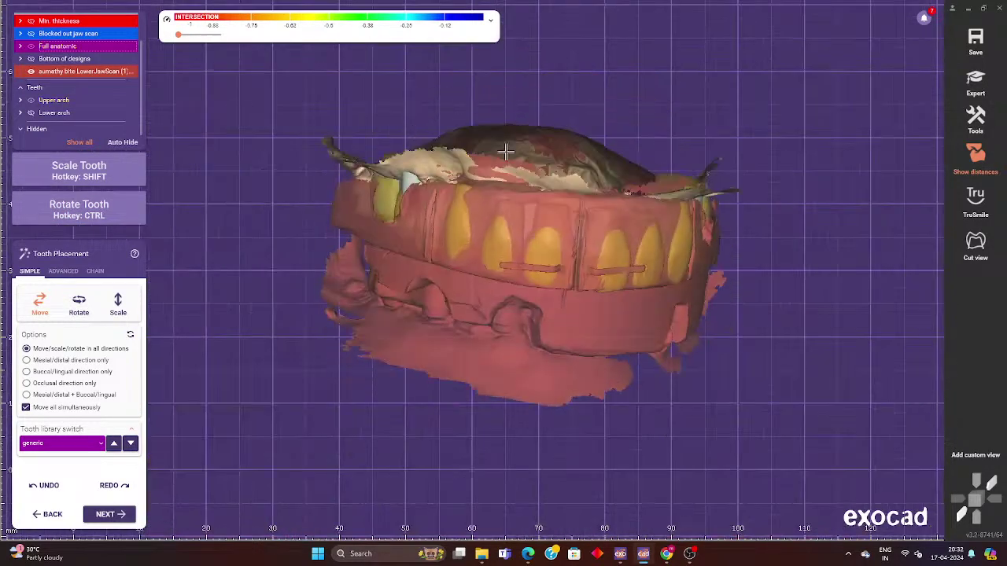
pyautogui.scroll(5, 535, 341)
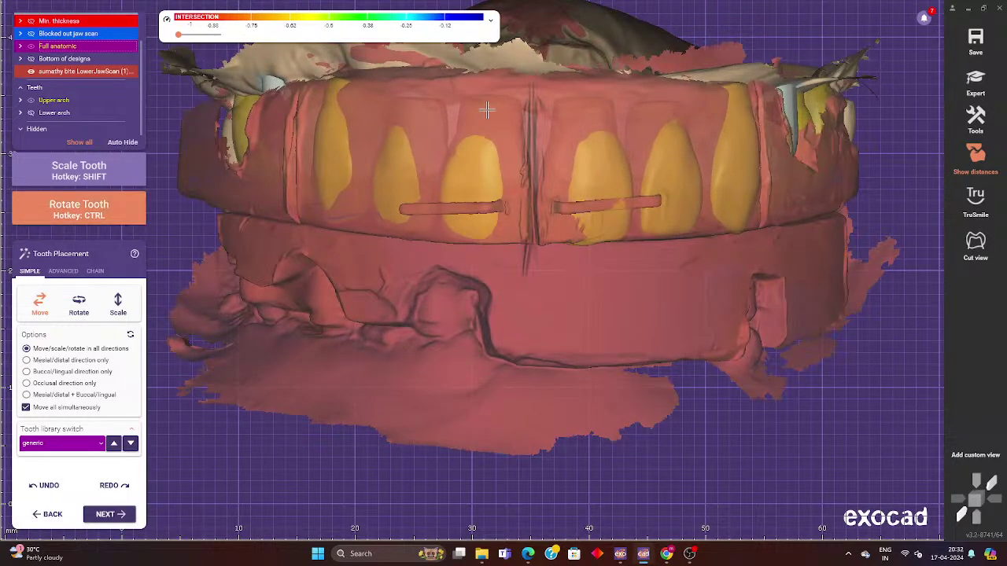
# Show the lower jaw scan at about 26% opacity behind the upper teeth.
pyautogui.moveTo(75, 72); pyautogui.dragTo(116, 76)
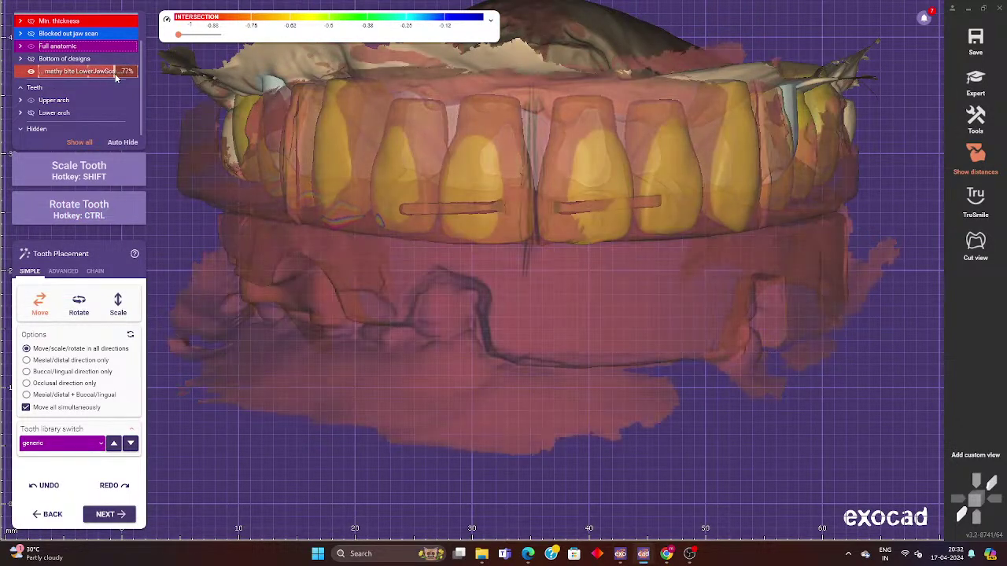
pyautogui.click(46, 73)
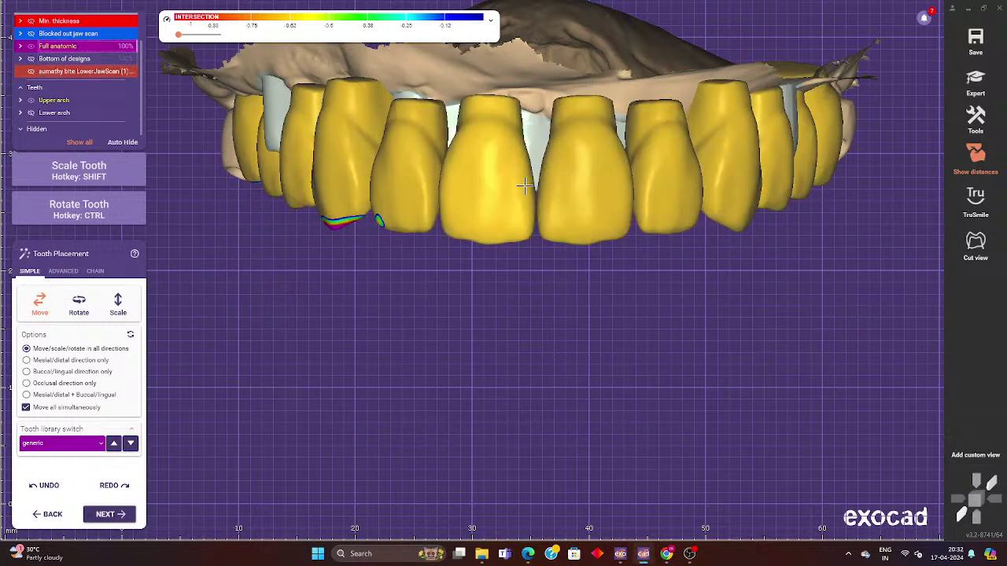
pyautogui.rightClick(534, 265)
pyautogui.click(68, 72)
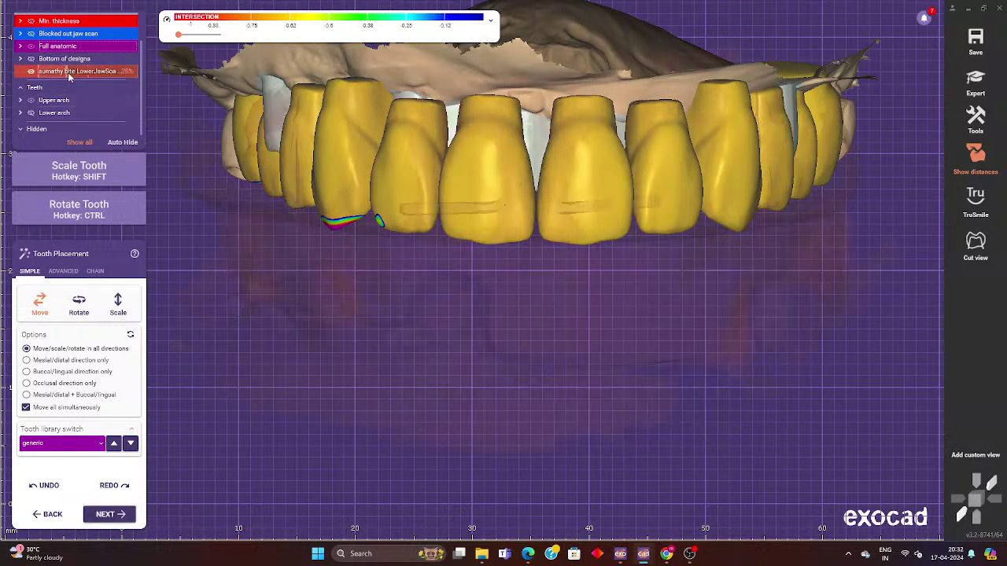
pyautogui.moveTo(492, 390); pyautogui.dragTo(488, 376, button='right')
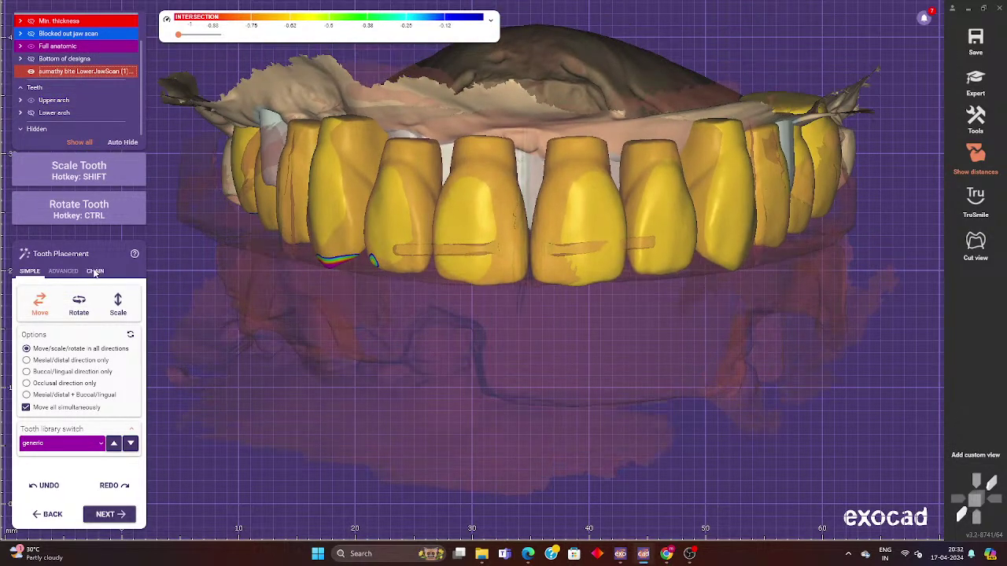
# Widen the left and right ends of the upper tooth arch outward in Chain mode.
pyautogui.click(94, 269)
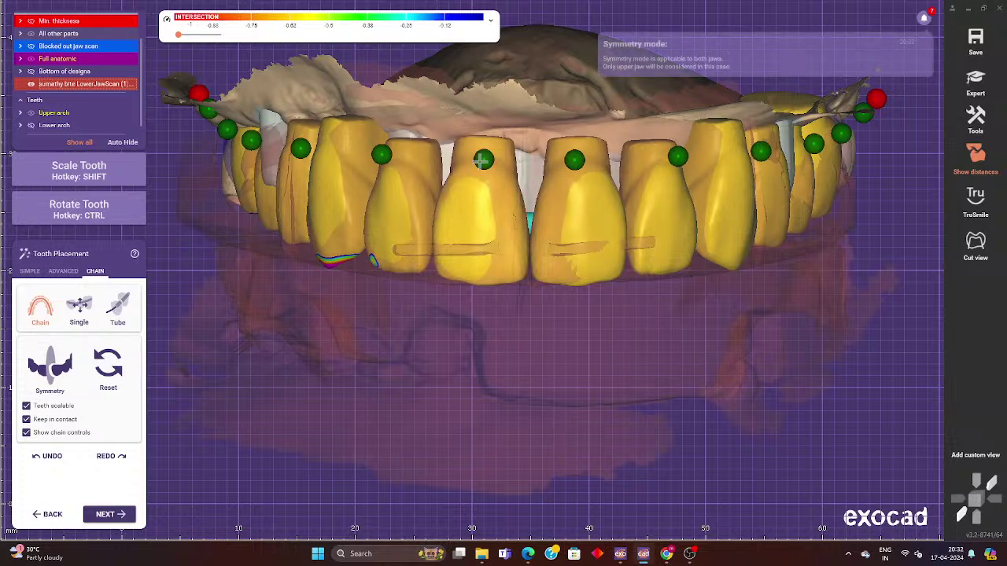
pyautogui.click(586, 158)
pyautogui.moveTo(225, 158); pyautogui.dragTo(184, 184)
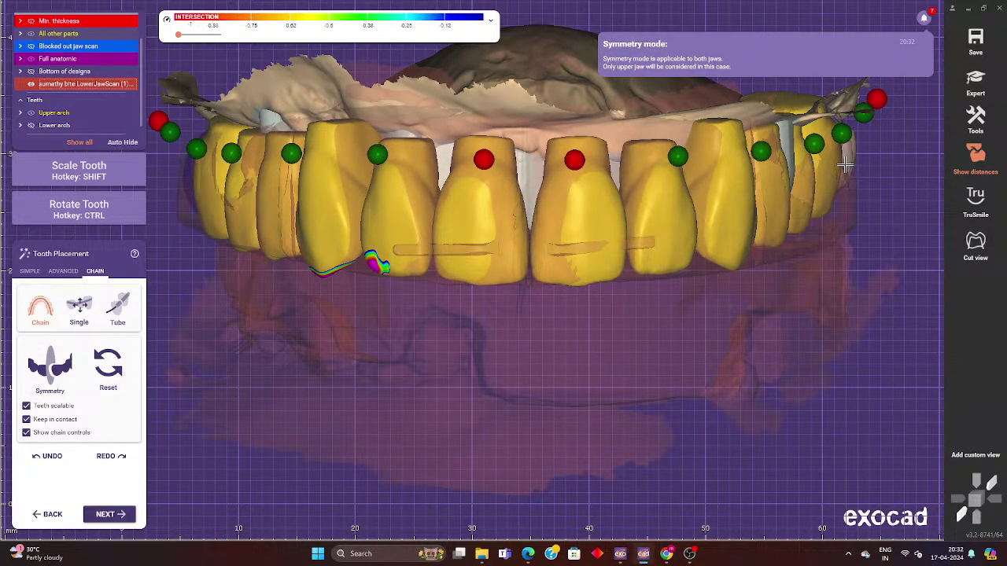
pyautogui.moveTo(844, 164); pyautogui.dragTo(824, 195)
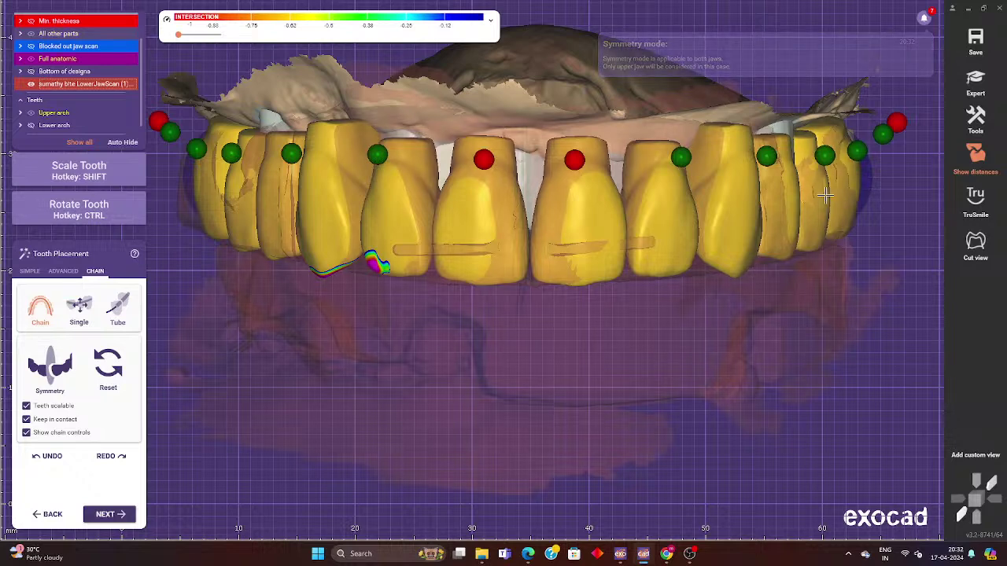
pyautogui.scroll(1, 647, 388)
pyautogui.scroll(1, 641, 384)
pyautogui.scroll(1, 641, 383)
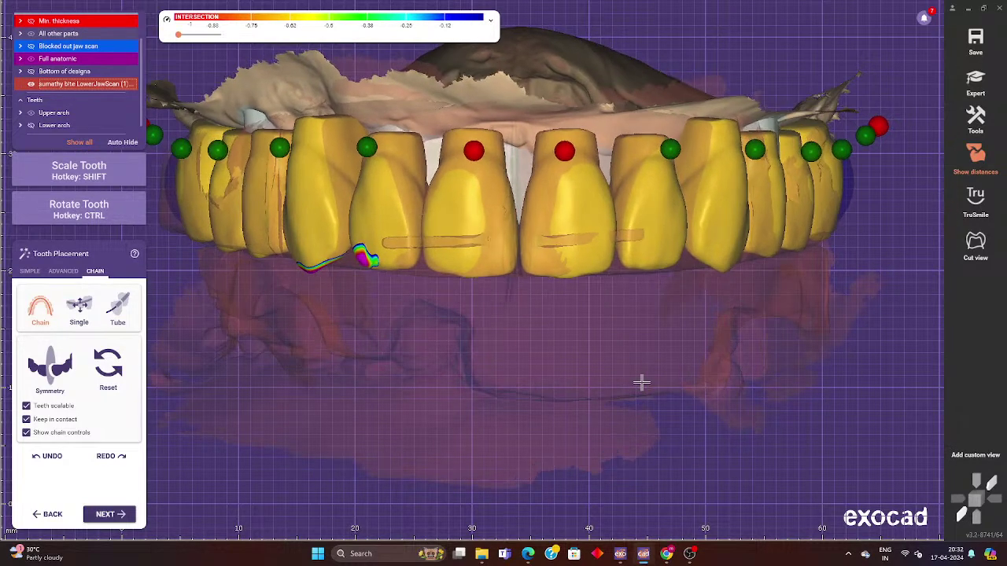
# Turn off Move all simultaneously in Simple mode, then go back to Chain mode.
pyautogui.click(28, 271)
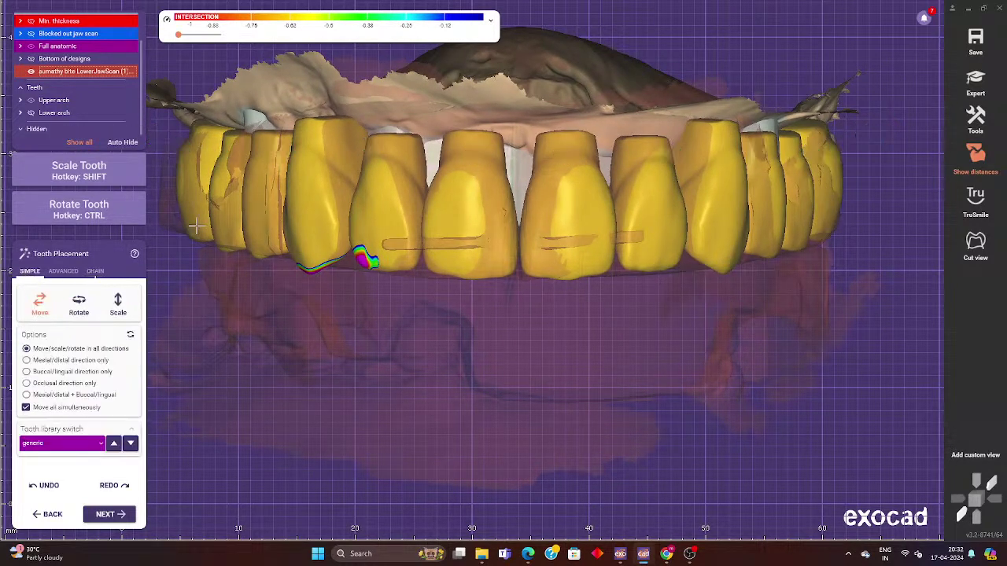
pyautogui.click(26, 407)
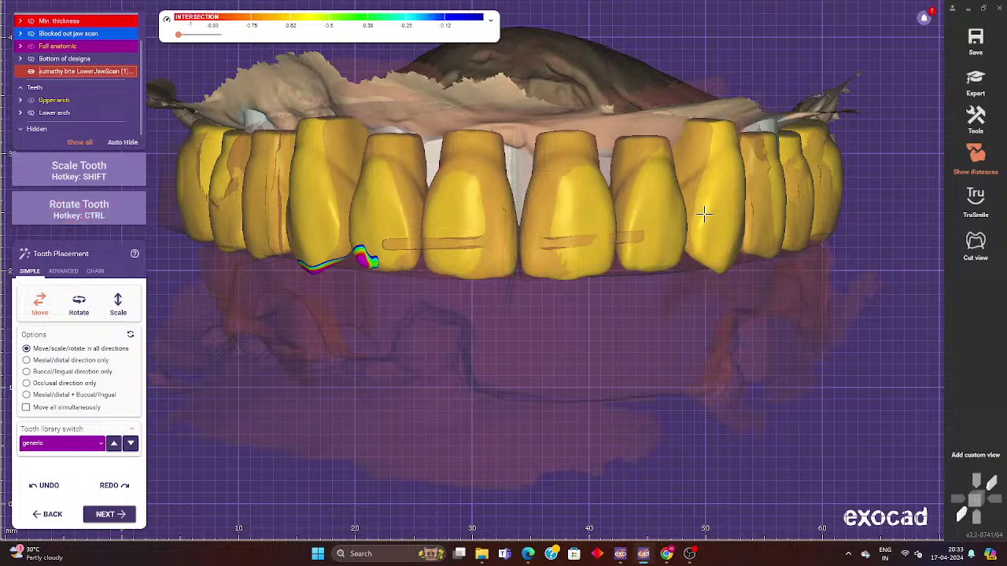
pyautogui.press('ctrl')
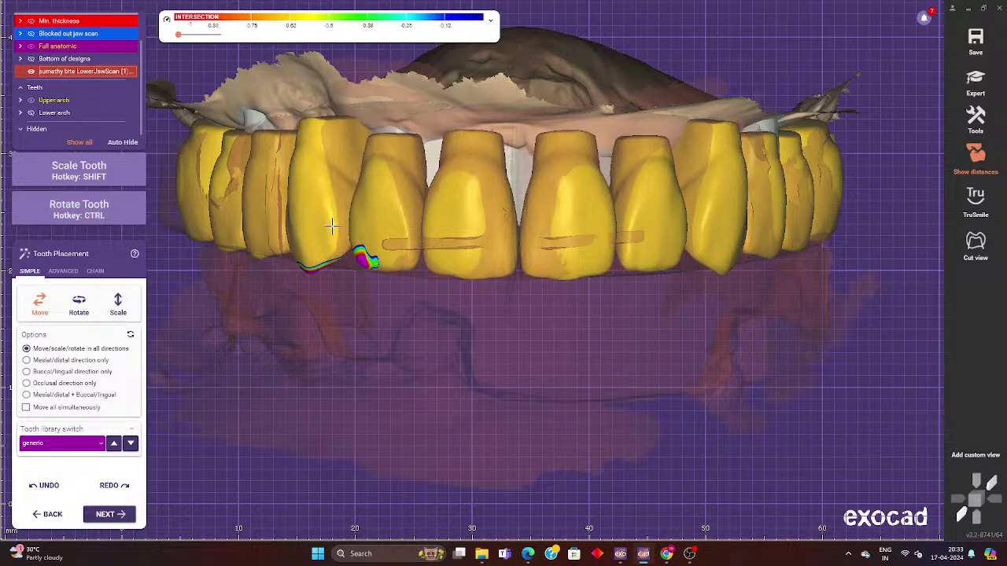
pyautogui.scroll(-3, 449, 353)
pyautogui.scroll(3, 476, 319)
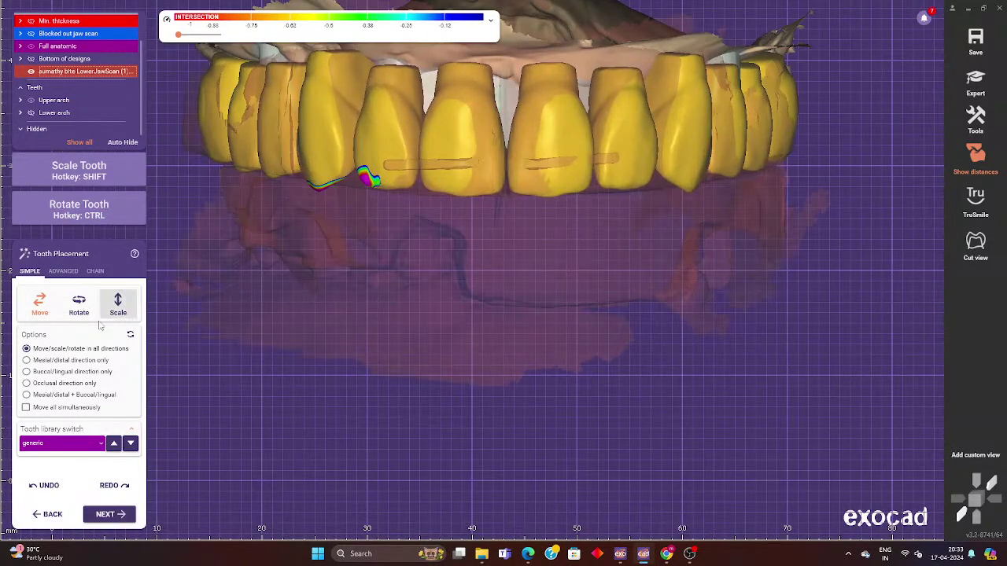
pyautogui.click(94, 271)
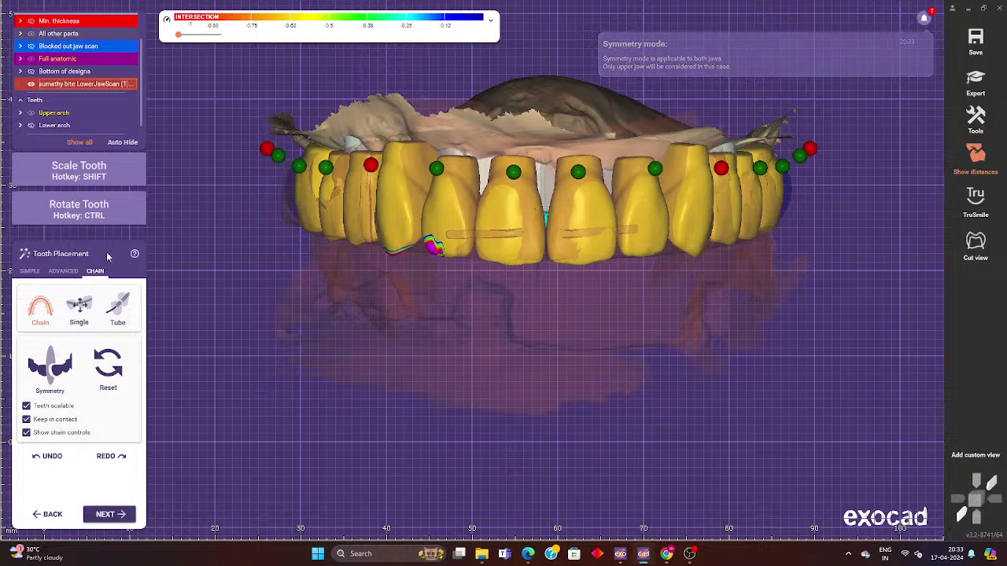
# Show the lower arch teeth and scale them along the arch.
pyautogui.press('l')
pyautogui.moveTo(523, 361)
pyautogui.mouseDown(button='right')
pyautogui.moveTo(647, 409)
pyautogui.moveTo(409, 317)
pyautogui.mouseUp(button='right')
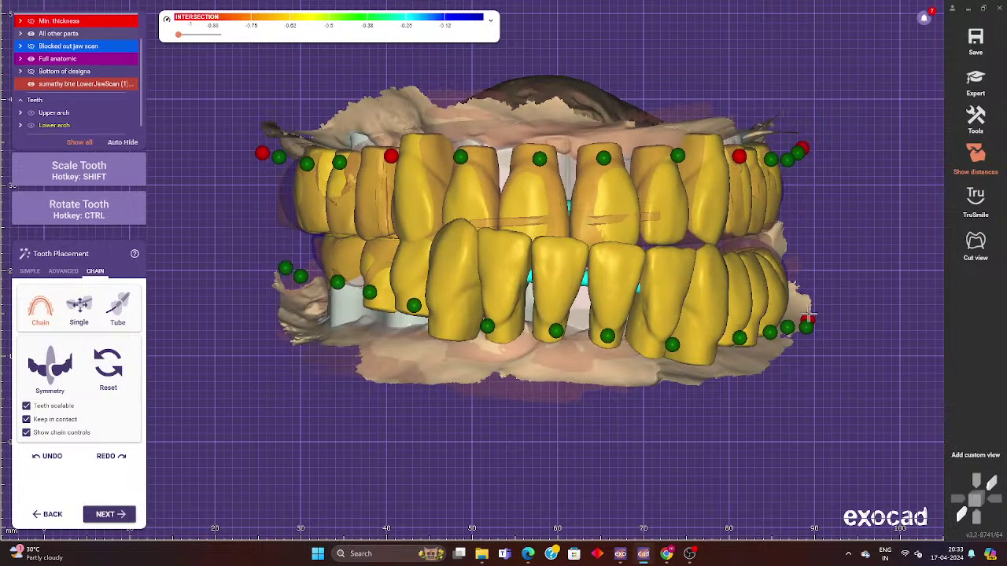
pyautogui.scroll(3, 807, 315)
pyautogui.moveTo(796, 313)
pyautogui.keyDown('shift'); pyautogui.mouseDown()
pyautogui.moveTo(747, 287)
pyautogui.moveTo(708, 283)
pyautogui.mouseUp(); pyautogui.keyUp('shift')
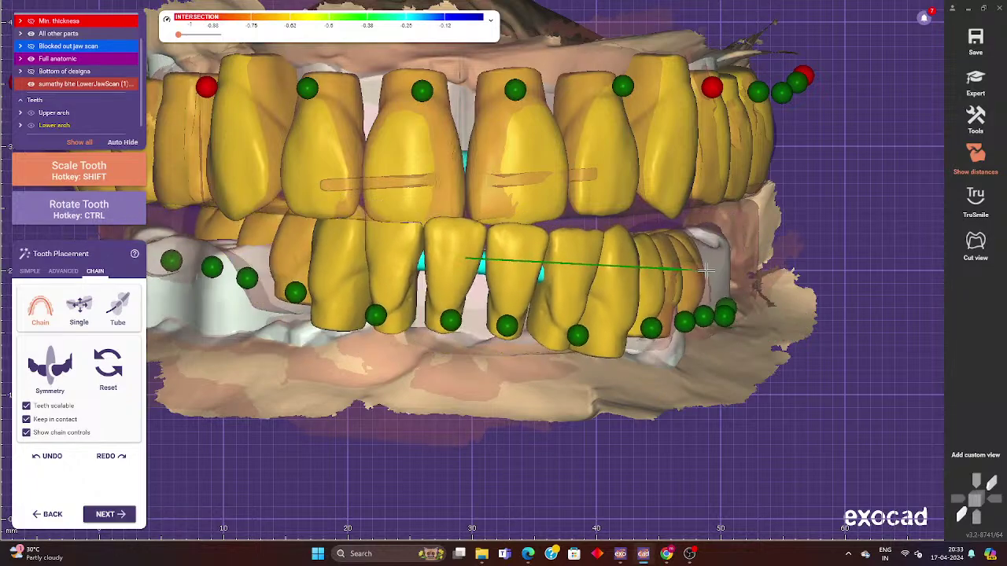
pyautogui.moveTo(598, 354)
pyautogui.mouseDown(button='right')
pyautogui.moveTo(605, 293)
pyautogui.moveTo(535, 251)
pyautogui.moveTo(786, 377)
pyautogui.mouseUp(button='right')
pyautogui.scroll(-3, 535, 251)
pyautogui.scroll(2, 519, 256)
pyautogui.scroll(2, 515, 257)
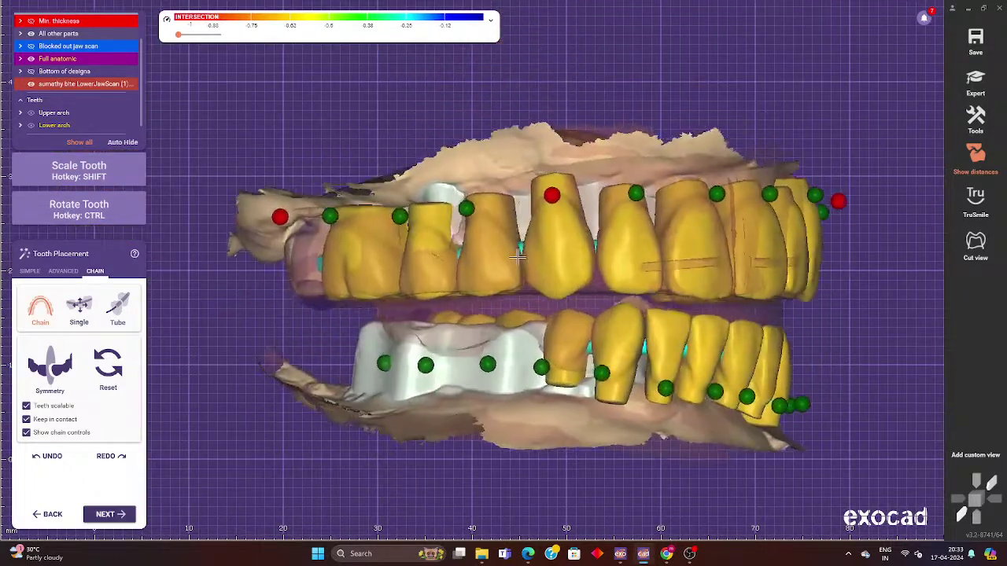
pyautogui.scroll(3, 811, 386)
# Shift the lower arch teeth into position and make the bite scan semi-transparent.
pyautogui.moveTo(814, 388); pyautogui.dragTo(772, 372)
pyautogui.moveTo(772, 372)
pyautogui.mouseDown(button='right')
pyautogui.moveTo(755, 359)
pyautogui.moveTo(775, 366)
pyautogui.moveTo(780, 357)
pyautogui.mouseUp(button='right')
pyautogui.moveTo(780, 357); pyautogui.dragTo(773, 354)
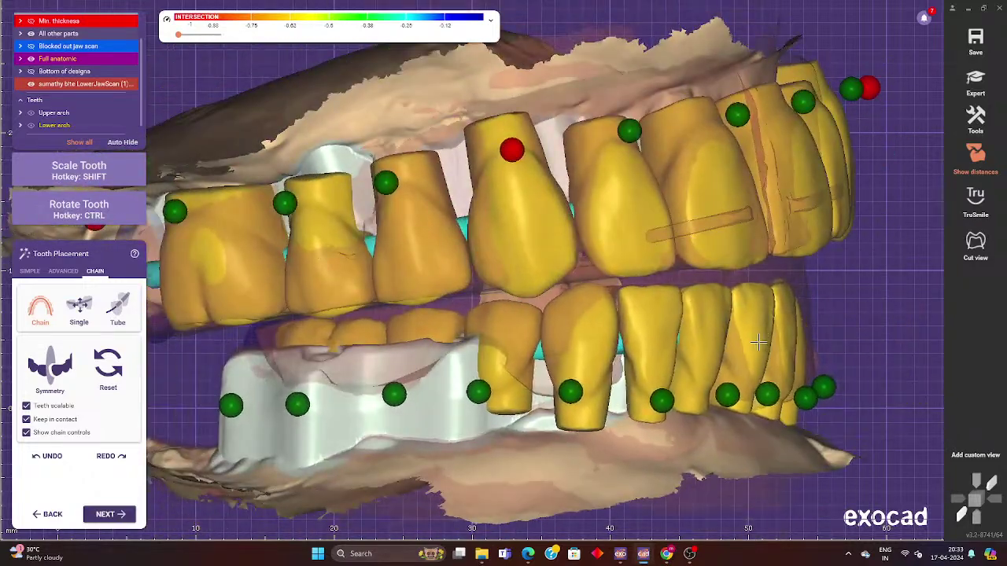
pyautogui.moveTo(75, 84); pyautogui.dragTo(97, 87)
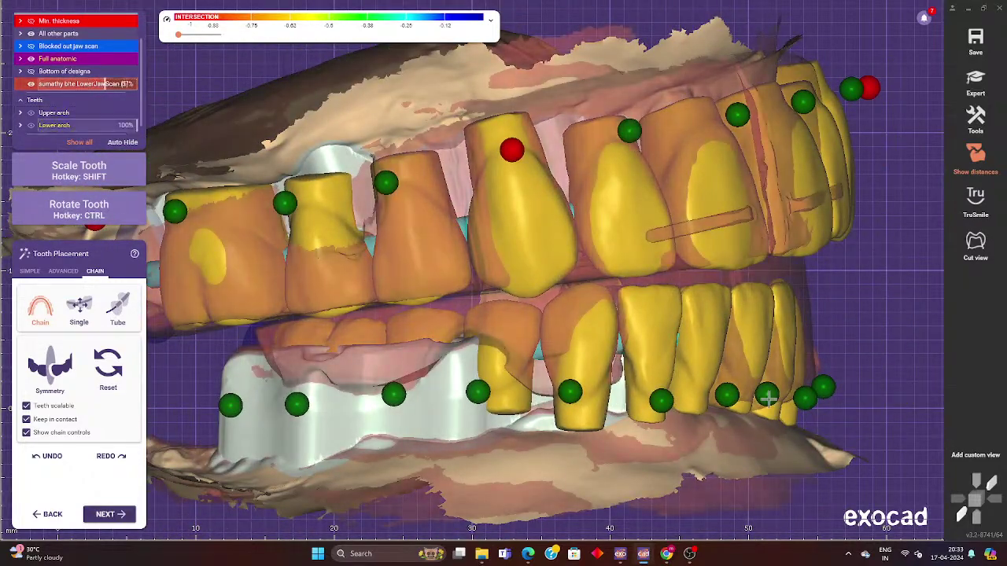
pyautogui.moveTo(767, 398); pyautogui.dragTo(515, 380, button='right')
pyautogui.scroll(-2, 515, 380)
pyautogui.scroll(-2, 515, 381)
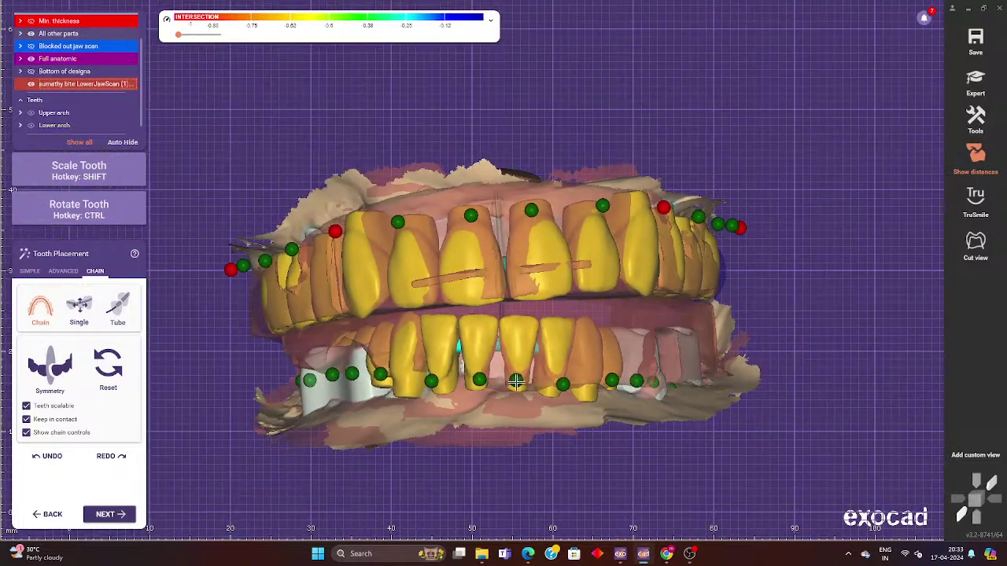
pyautogui.scroll(3, 515, 381)
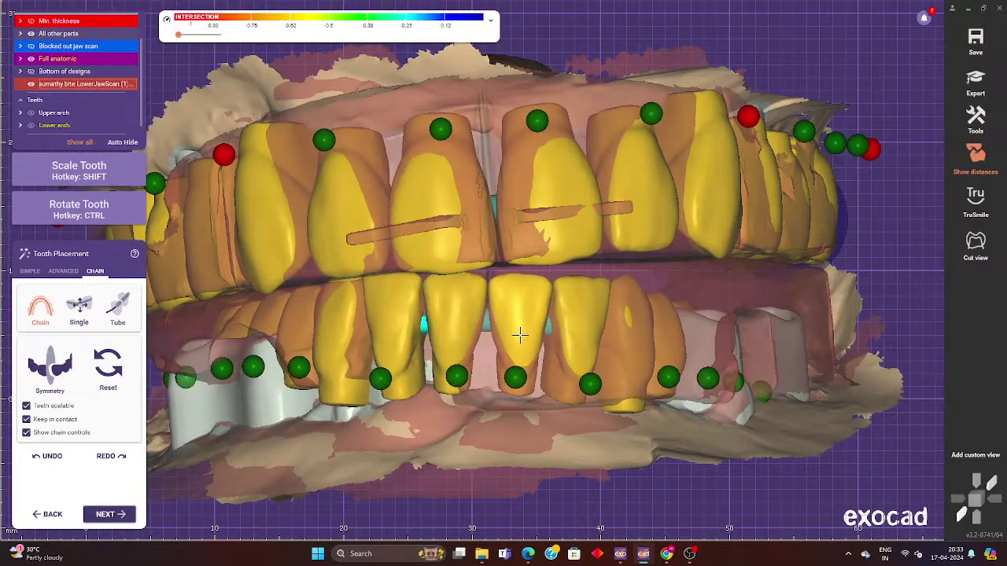
# Move a lower tooth toward its neighbour, inspect the arches, and return to Simple placement.
pyautogui.moveTo(452, 376); pyautogui.dragTo(214, 337)
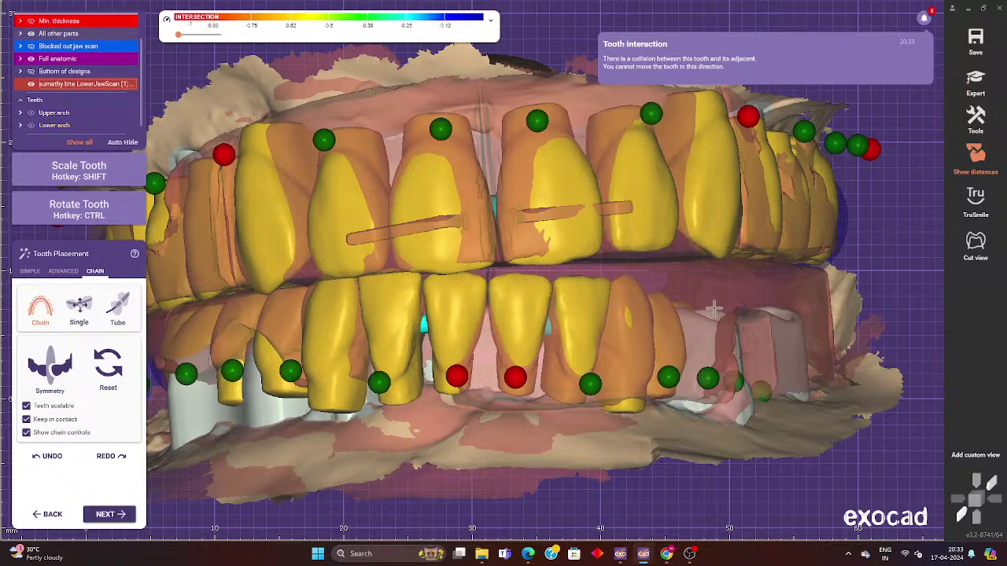
pyautogui.moveTo(718, 334)
pyautogui.mouseDown(button='right')
pyautogui.moveTo(720, 313)
pyautogui.moveTo(779, 313)
pyautogui.mouseUp(button='right')
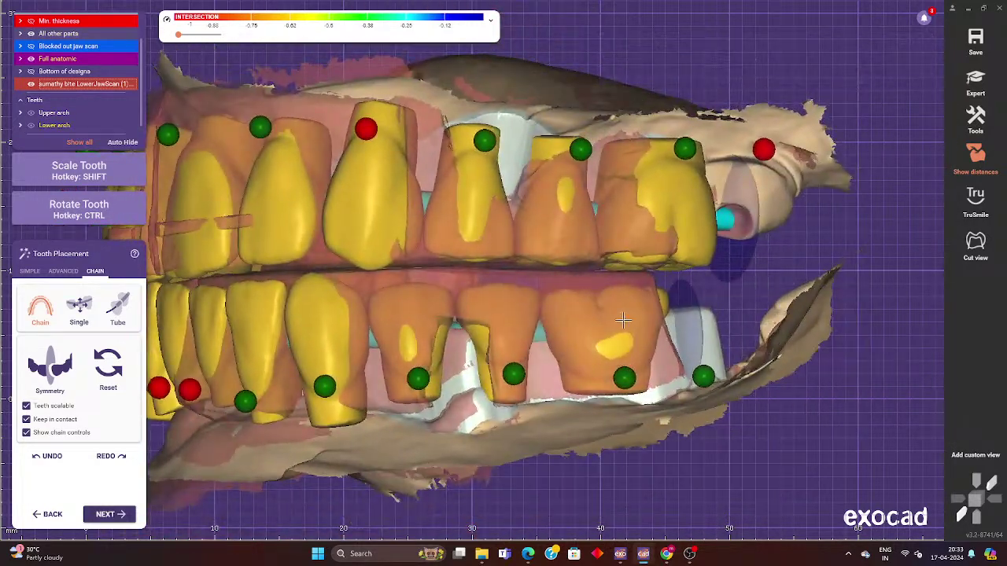
pyautogui.moveTo(621, 309); pyautogui.dragTo(558, 353, button='right')
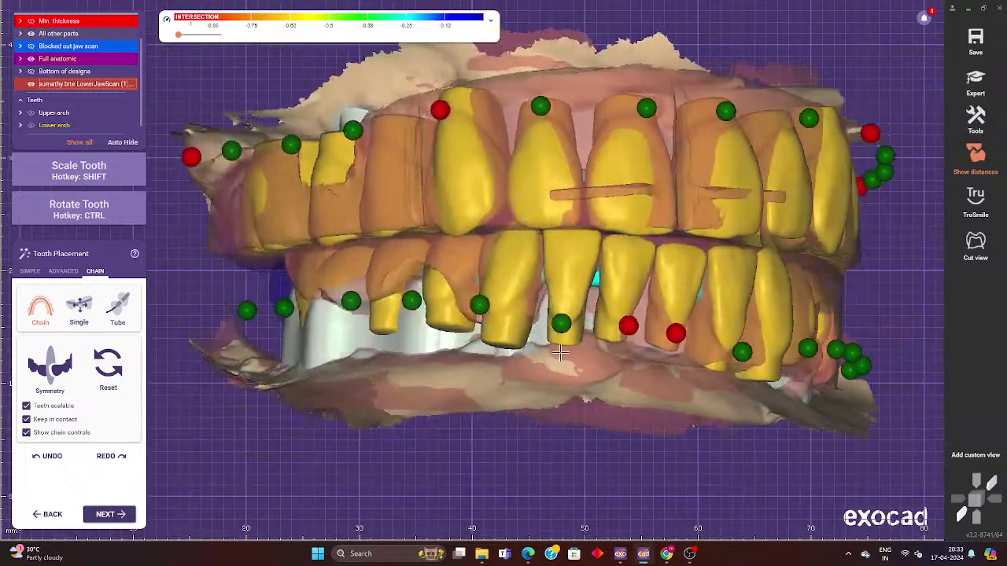
pyautogui.scroll(2, 495, 301)
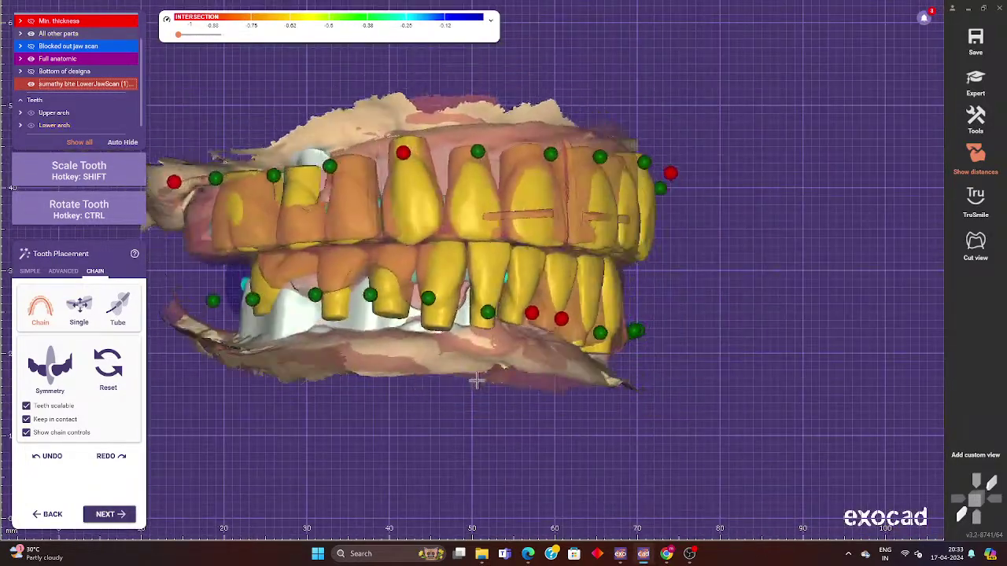
pyautogui.scroll(1, 477, 354)
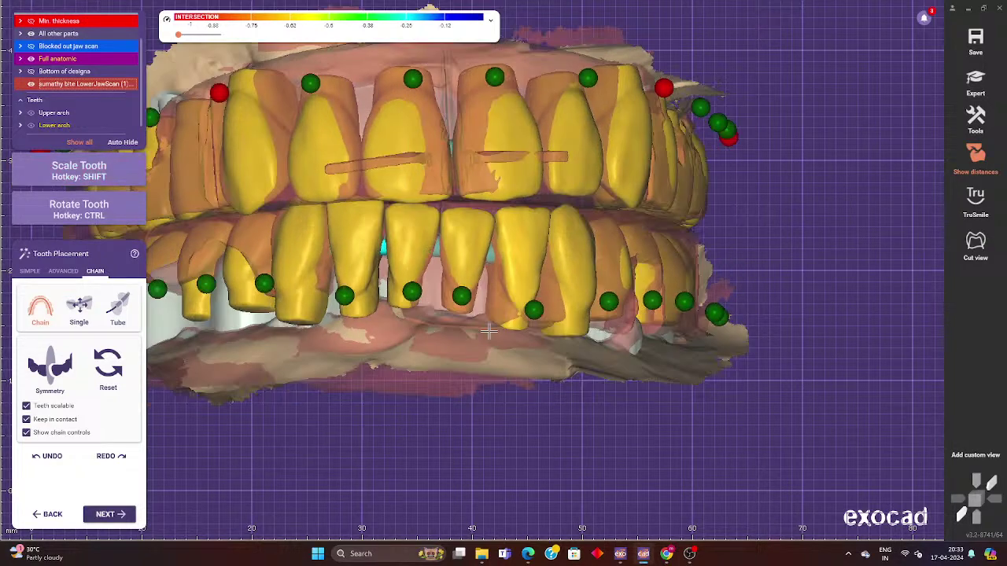
pyautogui.moveTo(390, 292)
pyautogui.mouseDown(button='right')
pyautogui.moveTo(546, 287)
pyautogui.moveTo(433, 315)
pyautogui.mouseUp(button='right')
pyautogui.scroll(1, 546, 287)
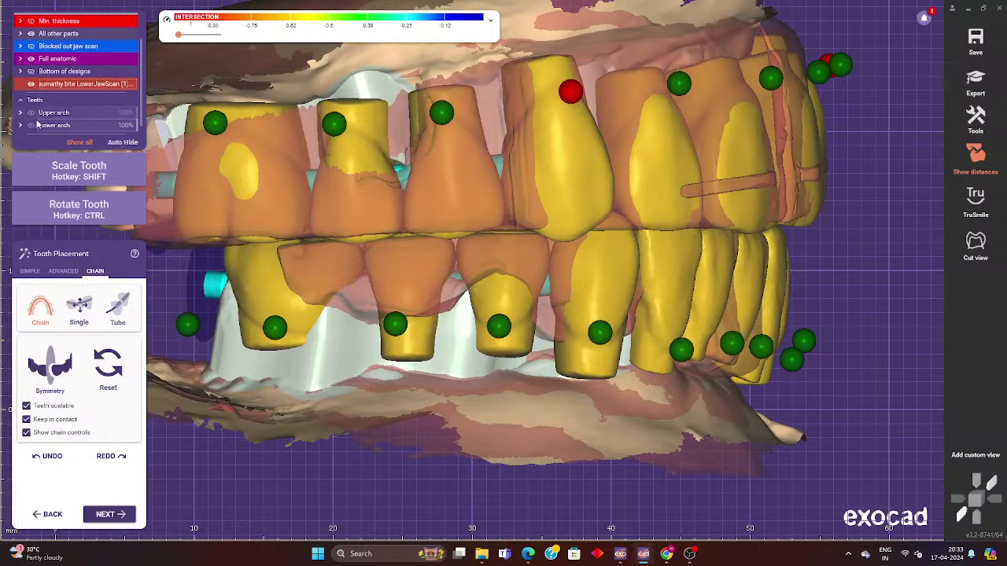
pyautogui.click(30, 271)
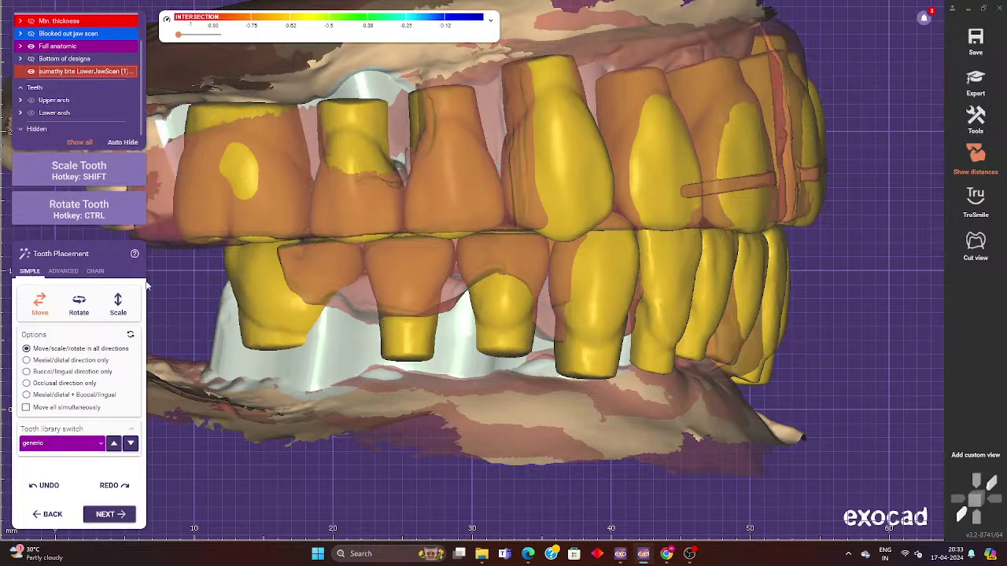
# Hide the lower jaw scan and orbit to a frontal view of the lower front teeth.
pyautogui.scroll(1, 270, 279)
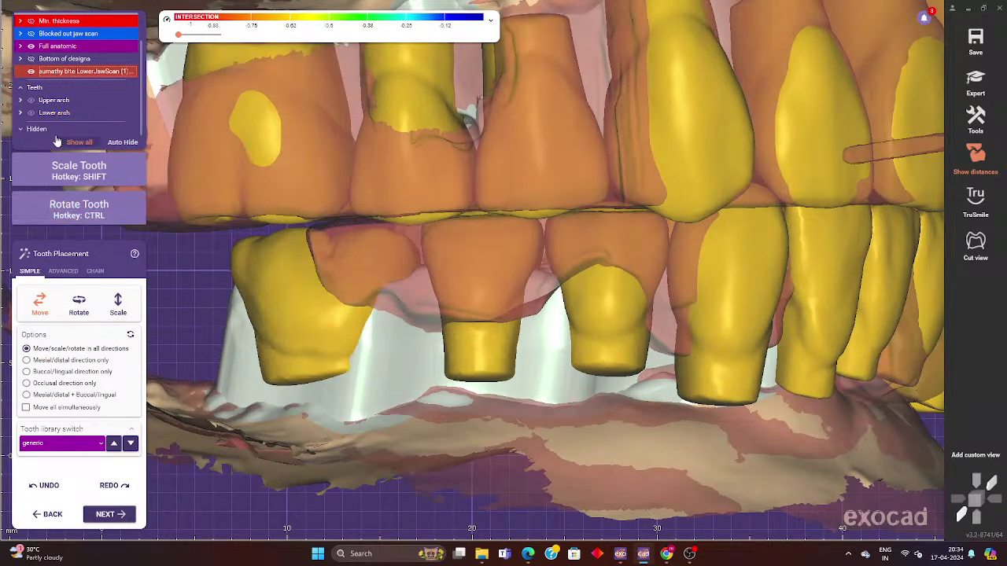
pyautogui.click(32, 71)
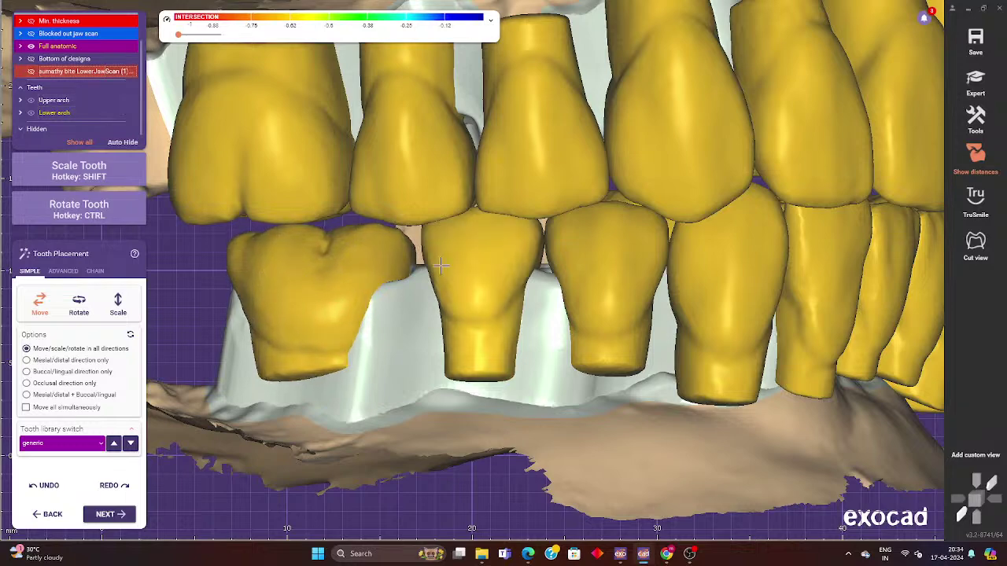
pyautogui.moveTo(591, 274)
pyautogui.mouseDown(button='right')
pyautogui.moveTo(427, 292)
pyautogui.moveTo(406, 271)
pyautogui.moveTo(404, 180)
pyautogui.mouseUp(button='right')
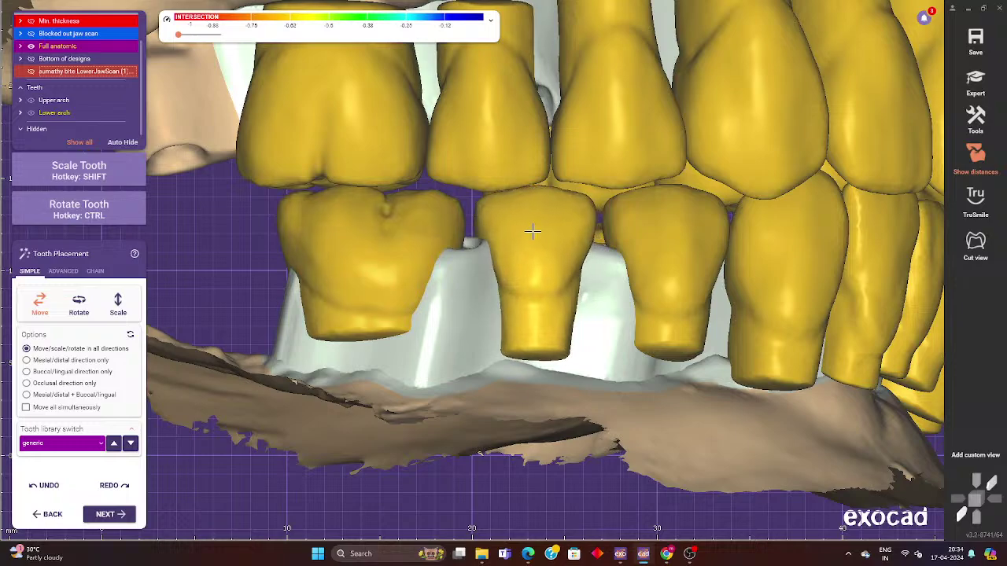
pyautogui.moveTo(656, 238)
pyautogui.mouseDown(button='right')
pyautogui.moveTo(244, 256)
pyautogui.moveTo(165, 115)
pyautogui.mouseUp(button='right')
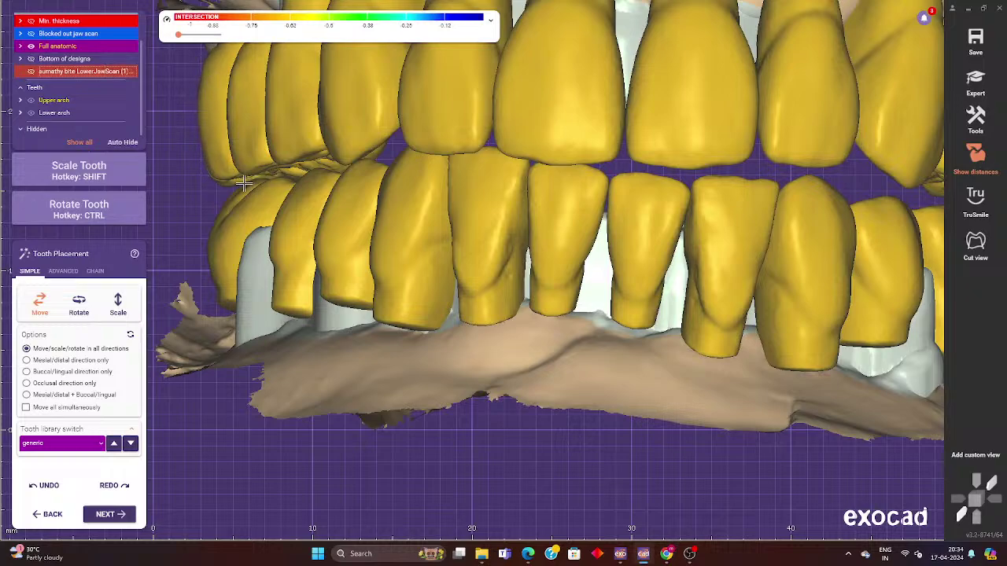
pyautogui.moveTo(244, 182); pyautogui.dragTo(642, 226, button='right')
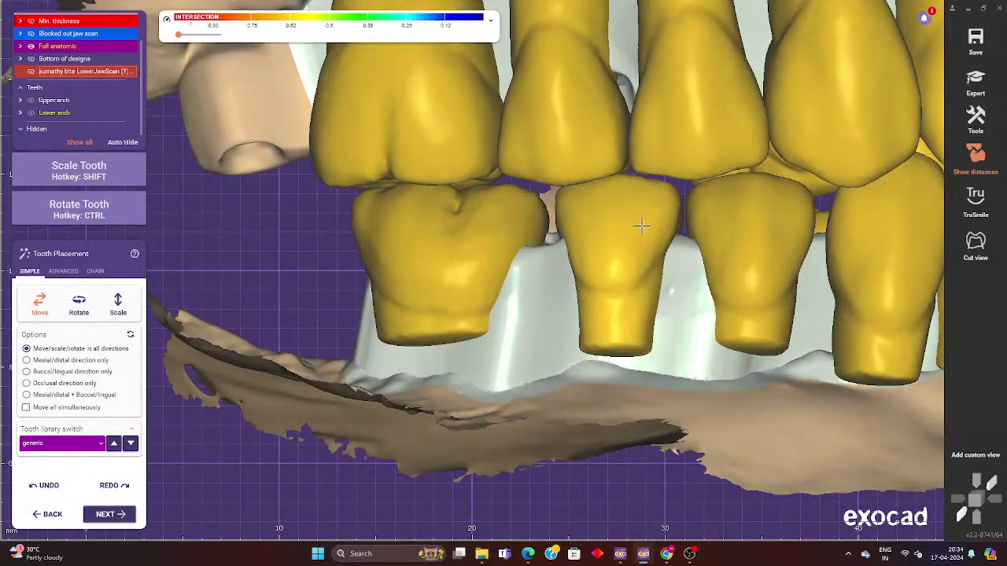
pyautogui.moveTo(760, 220)
pyautogui.mouseDown(button='right')
pyautogui.moveTo(702, 373)
pyautogui.moveTo(734, 398)
pyautogui.moveTo(530, 404)
pyautogui.moveTo(684, 274)
pyautogui.moveTo(359, 229)
pyautogui.mouseUp(button='right')
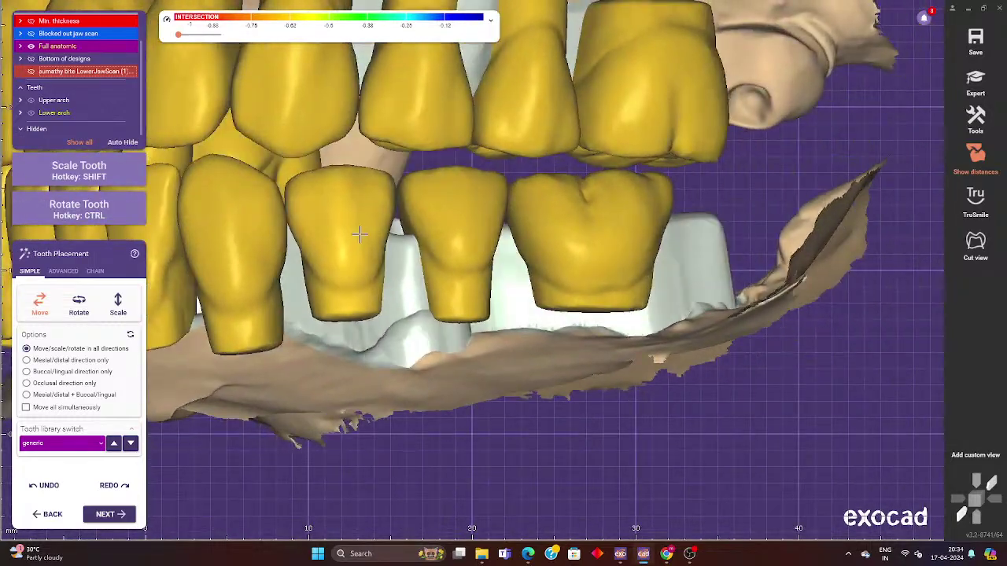
pyautogui.scroll(-3, 90, 81)
pyautogui.moveTo(441, 236); pyautogui.dragTo(393, 240, button='right')
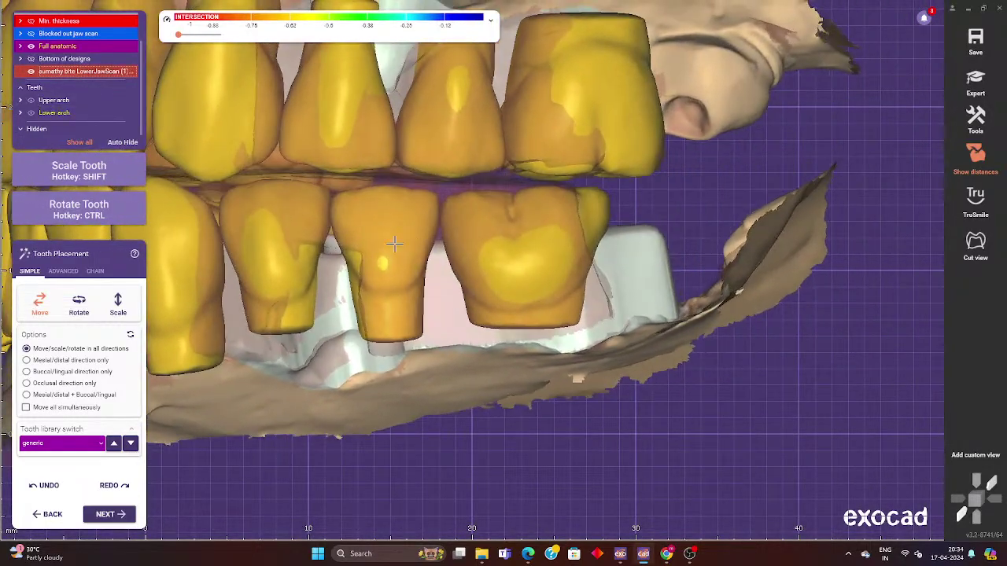
# Shift a lower front tooth up and right and resize the lower central incisor.
pyautogui.moveTo(336, 244); pyautogui.dragTo(386, 238)
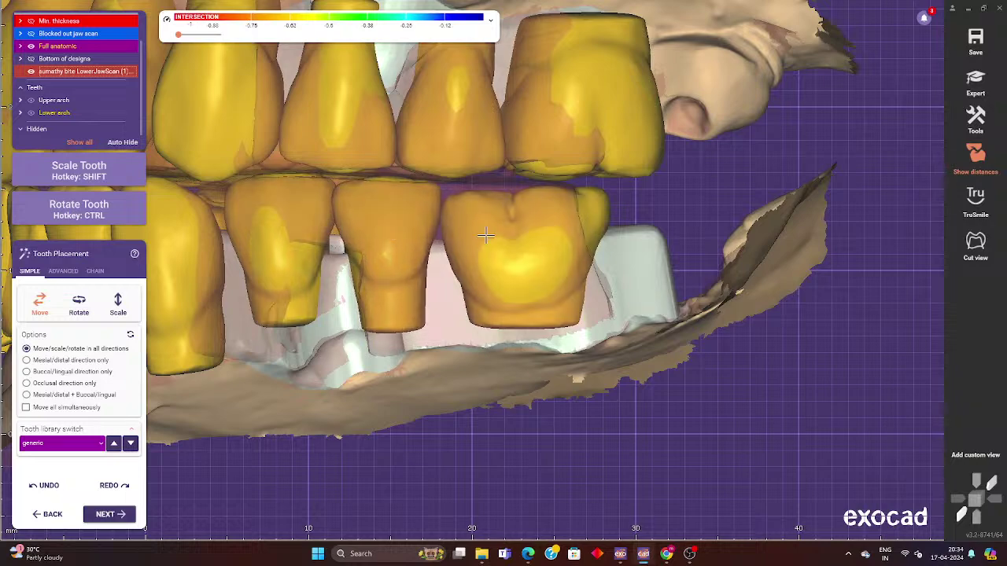
pyautogui.scroll(-3, 486, 228)
pyautogui.moveTo(486, 228)
pyautogui.mouseDown(button='right')
pyautogui.moveTo(422, 227)
pyautogui.moveTo(499, 232)
pyautogui.mouseUp(button='right')
pyautogui.scroll(3, 422, 227)
pyautogui.scroll(2, 499, 232)
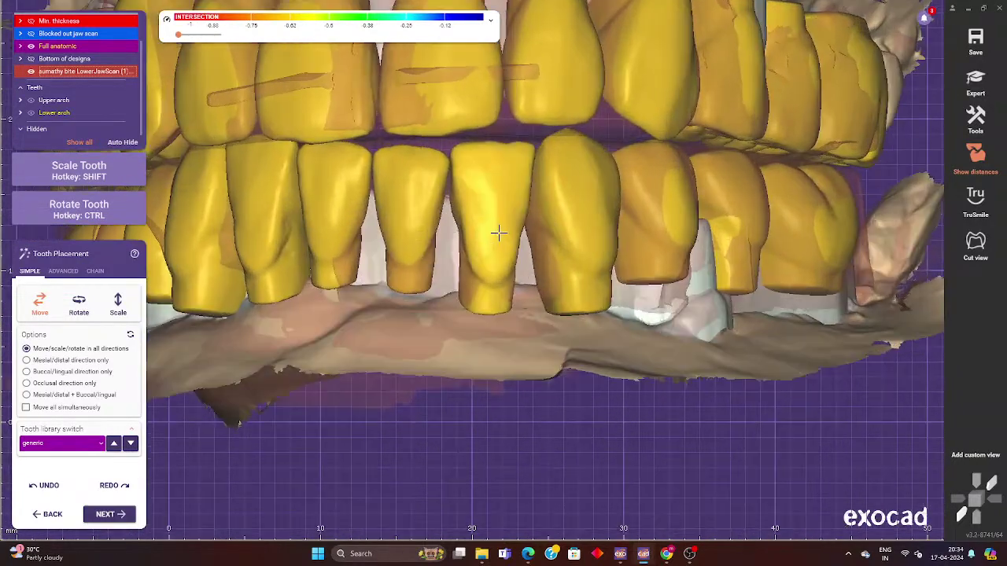
pyautogui.keyDown('shift'); pyautogui.moveTo(412, 218); pyautogui.dragTo(403, 267); pyautogui.keyUp('shift')
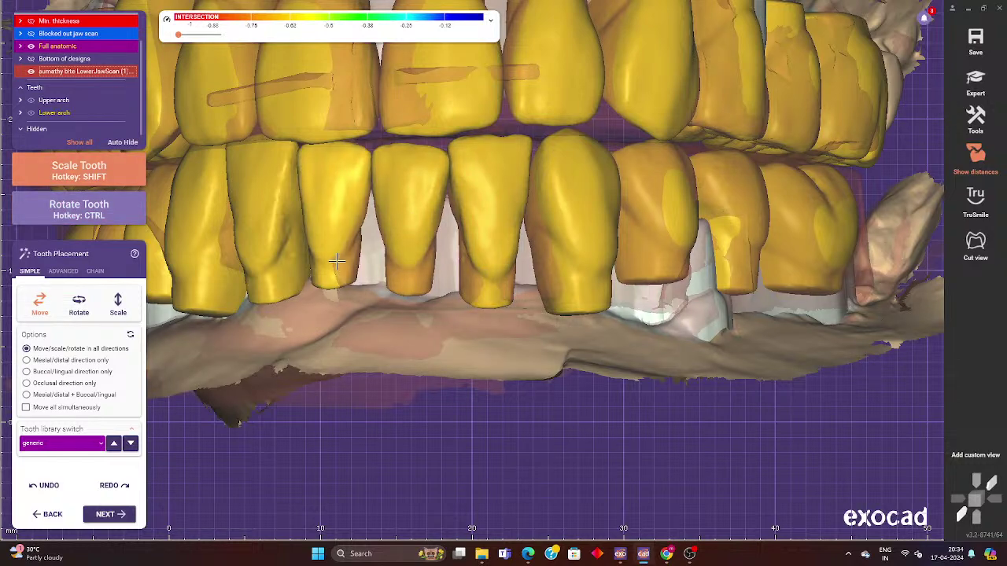
pyautogui.moveTo(355, 250); pyautogui.dragTo(389, 243, button='right')
pyautogui.scroll(-3, 388, 243)
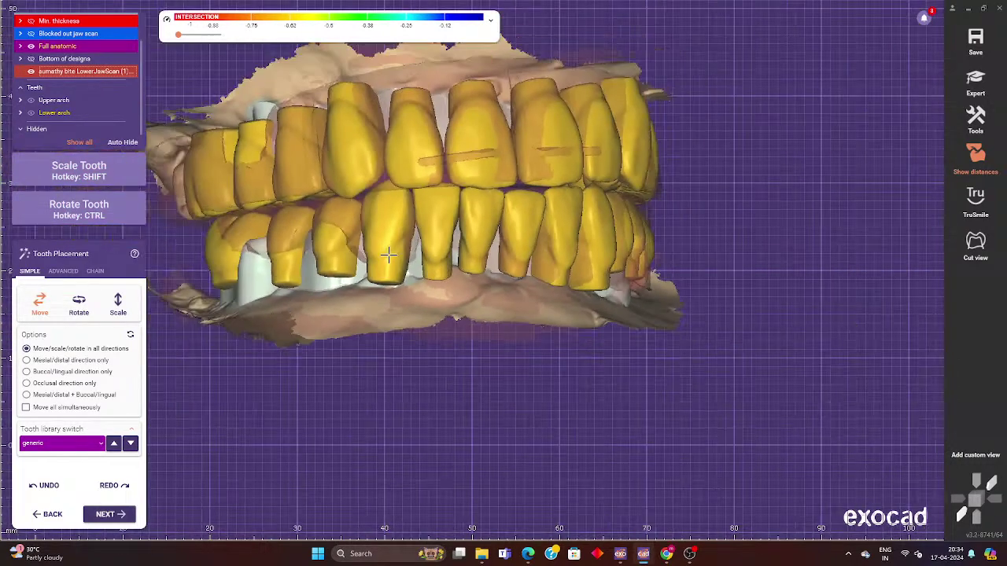
pyautogui.scroll(3, 489, 232)
# Hide the full-anatomic teeth and show the red bite scan over the arches.
pyautogui.moveTo(489, 232); pyautogui.dragTo(406, 263, button='right')
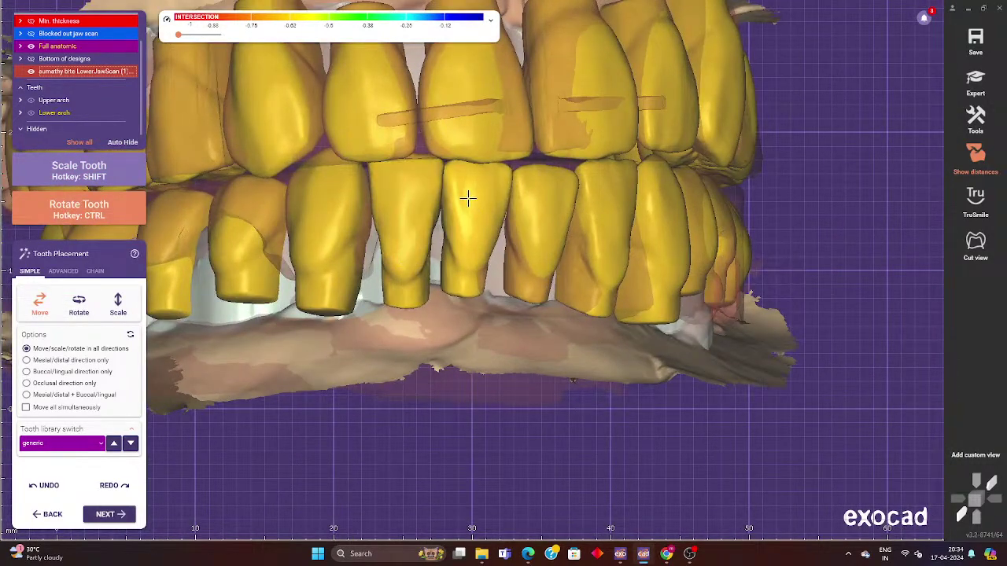
pyautogui.moveTo(467, 198); pyautogui.dragTo(431, 213, button='right')
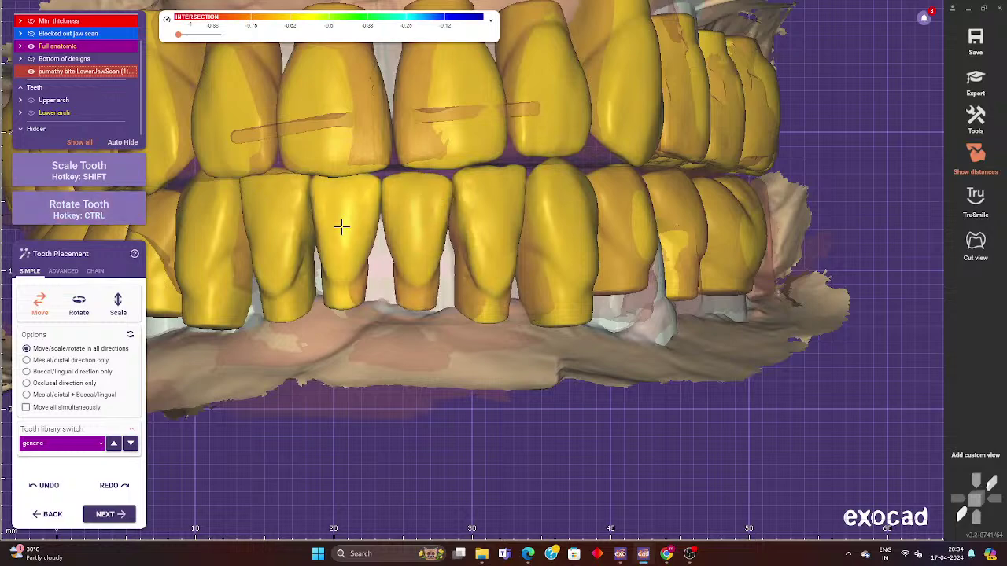
pyautogui.scroll(-5, 348, 234)
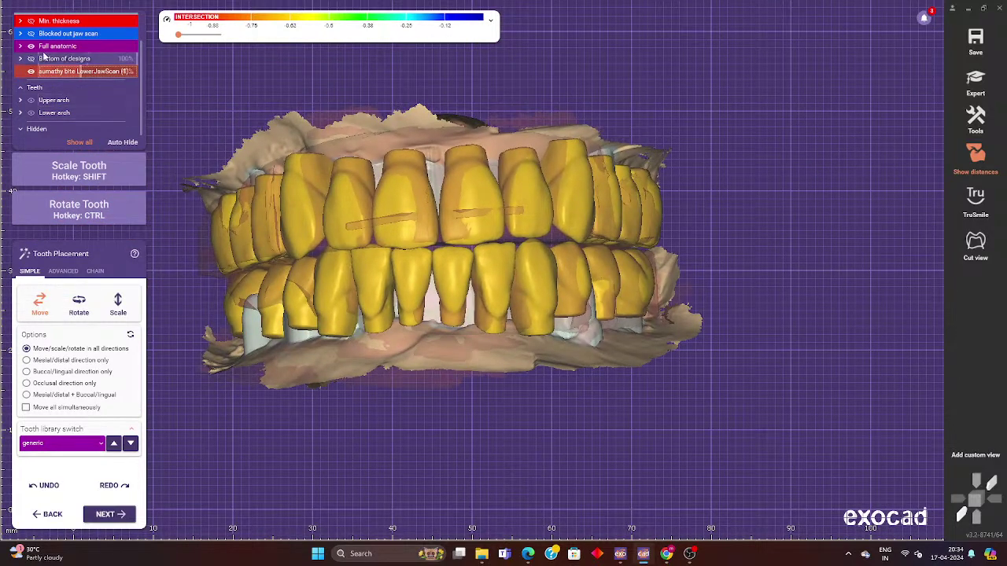
pyautogui.click(43, 50)
pyautogui.click(71, 72)
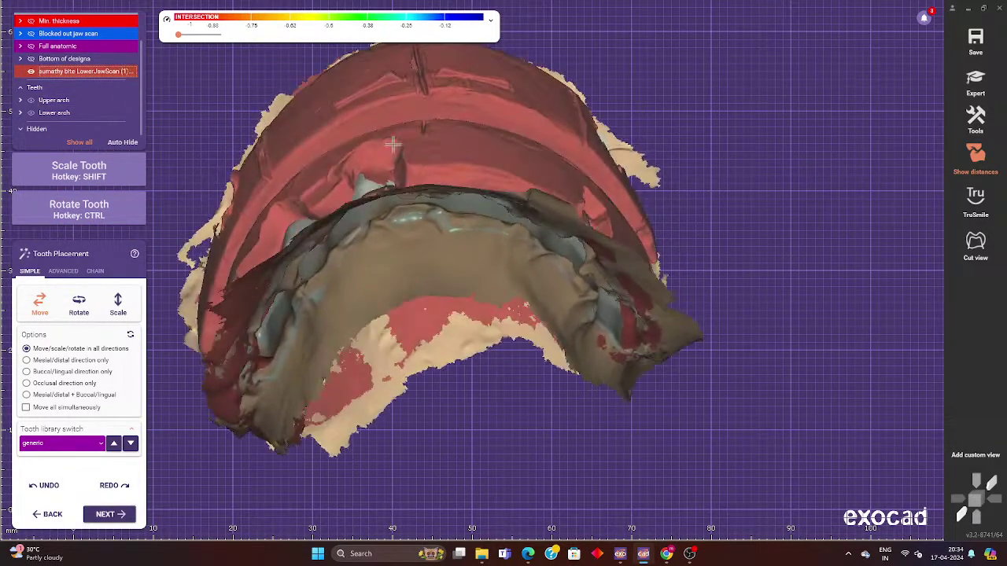
# Bring back the full-anatomic teeth and switch to Chain tooth placement.
pyautogui.moveTo(394, 162)
pyautogui.mouseDown(button='right')
pyautogui.moveTo(393, 145)
pyautogui.moveTo(391, 155)
pyautogui.mouseUp(button='right')
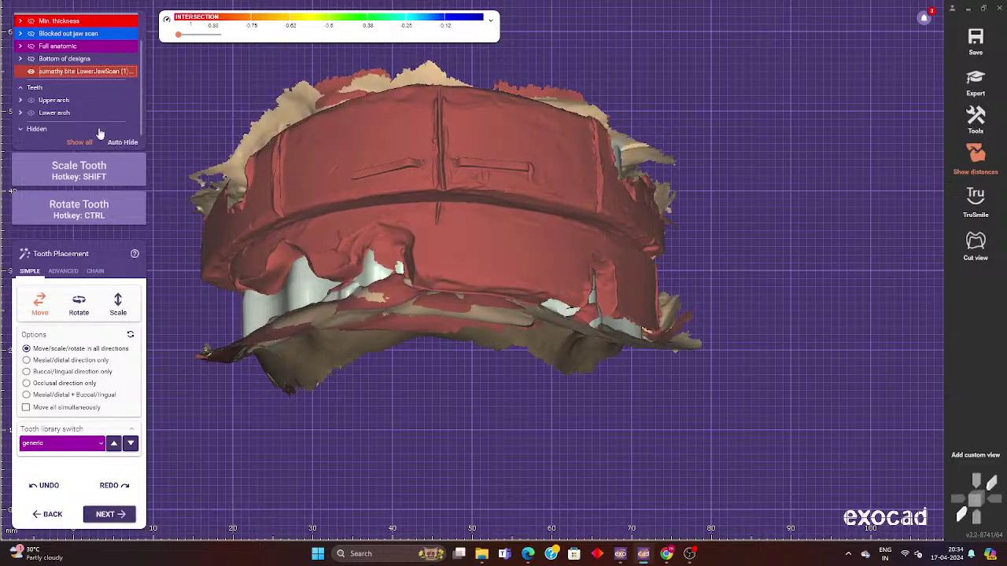
pyautogui.click(32, 49)
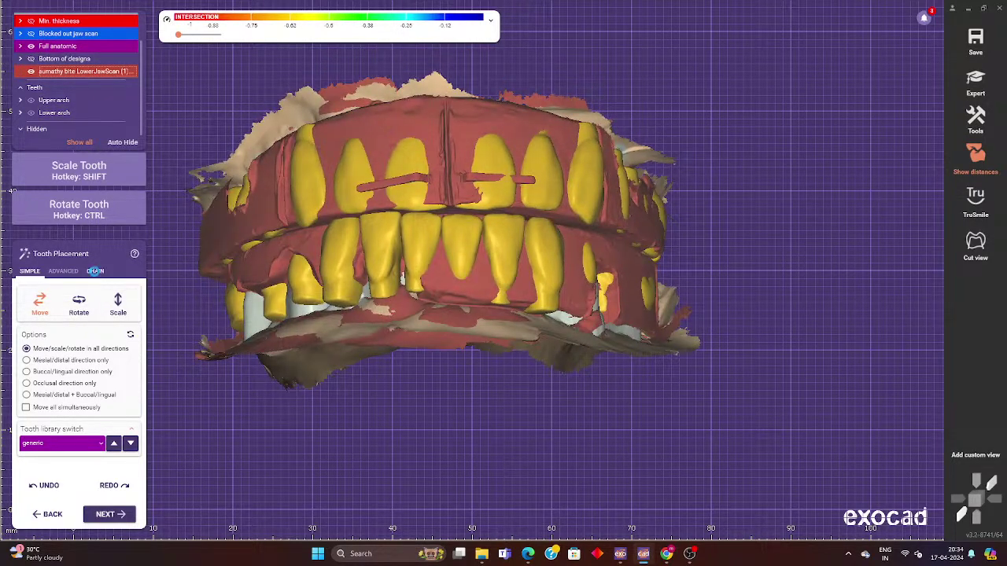
pyautogui.click(94, 271)
pyautogui.moveTo(540, 356)
pyautogui.mouseDown(button='right')
pyautogui.moveTo(630, 270)
pyautogui.moveTo(542, 309)
pyautogui.moveTo(566, 273)
pyautogui.mouseUp(button='right')
# Fade the bite scan to 15% opacity and orbit to a frontal view of the jaws.
pyautogui.moveTo(572, 313); pyautogui.dragTo(542, 291, button='right')
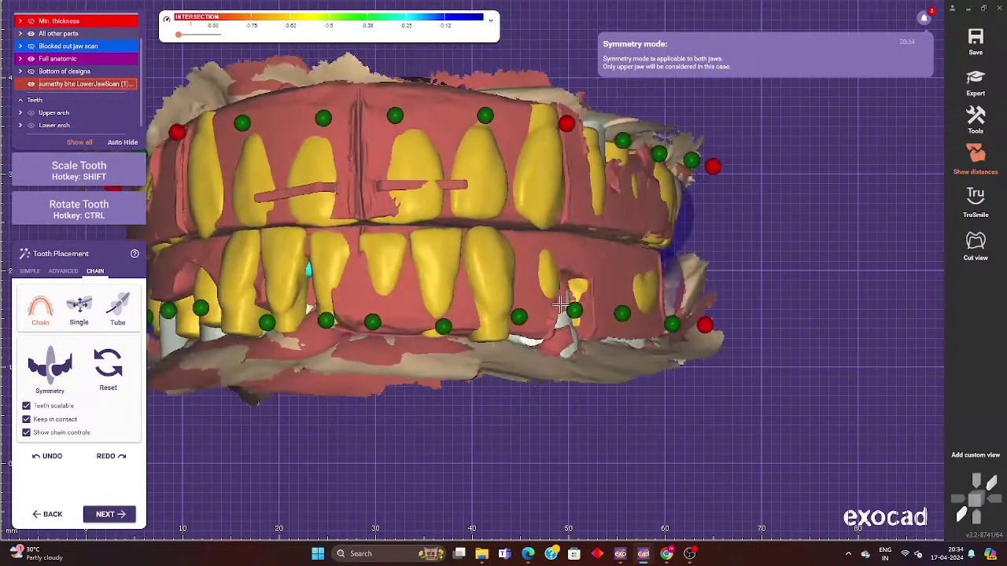
pyautogui.moveTo(60, 88); pyautogui.dragTo(55, 86)
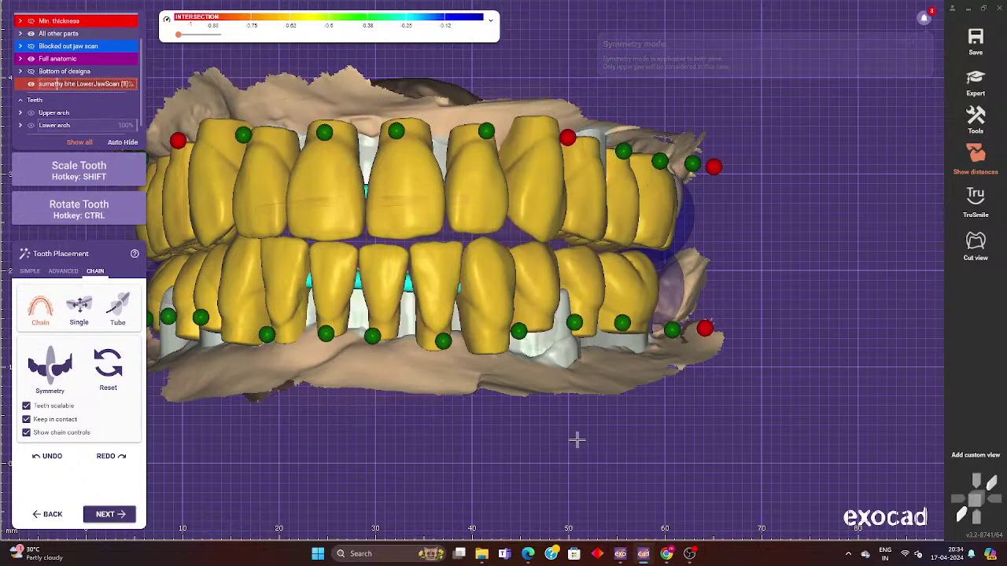
pyautogui.moveTo(577, 438)
pyautogui.mouseDown(button='right')
pyautogui.moveTo(632, 407)
pyautogui.moveTo(555, 324)
pyautogui.mouseUp(button='right')
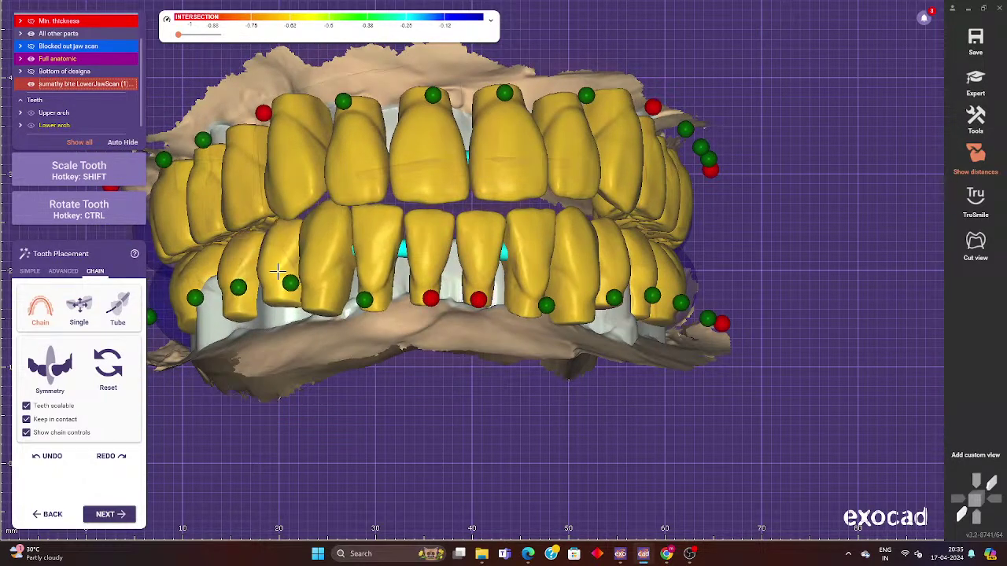
pyautogui.moveTo(278, 272); pyautogui.dragTo(220, 251, button='right')
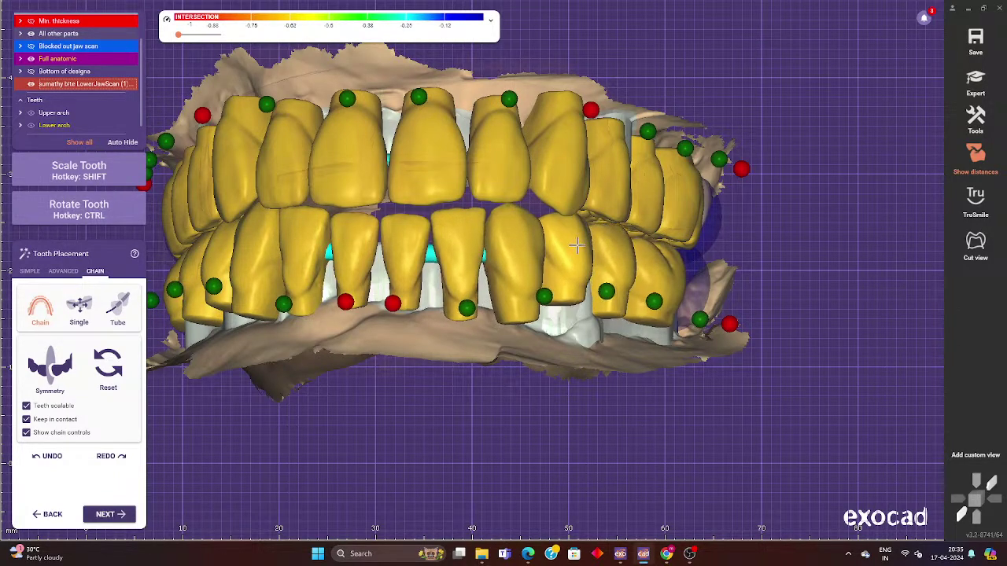
pyautogui.moveTo(577, 246)
pyautogui.mouseDown(button='right')
pyautogui.moveTo(614, 347)
pyautogui.moveTo(521, 315)
pyautogui.mouseUp(button='right')
pyautogui.scroll(2, 346, 291)
pyautogui.scroll(-3, 348, 292)
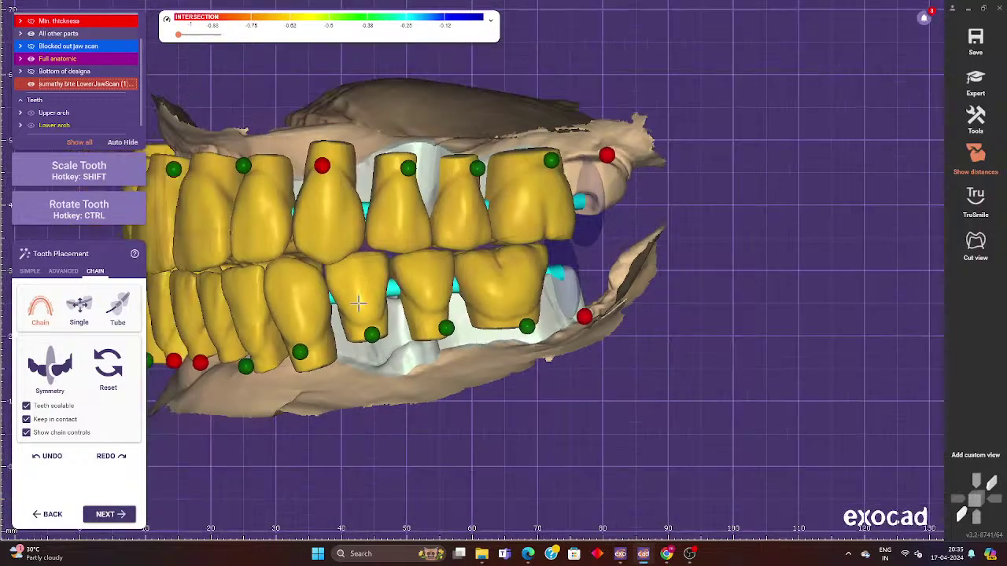
pyautogui.scroll(-2, 409, 354)
# Orbit between side and oblique frontal views to inspect the chain points on both arches.
pyautogui.moveTo(456, 412); pyautogui.dragTo(466, 391, button='right')
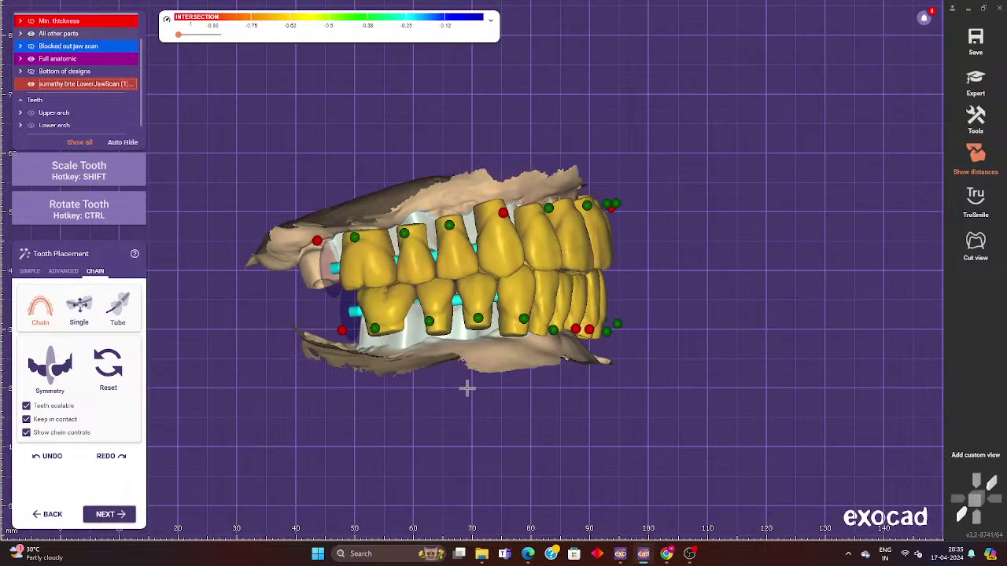
pyautogui.scroll(2, 604, 322)
pyautogui.moveTo(607, 338); pyautogui.dragTo(606, 314, button='right')
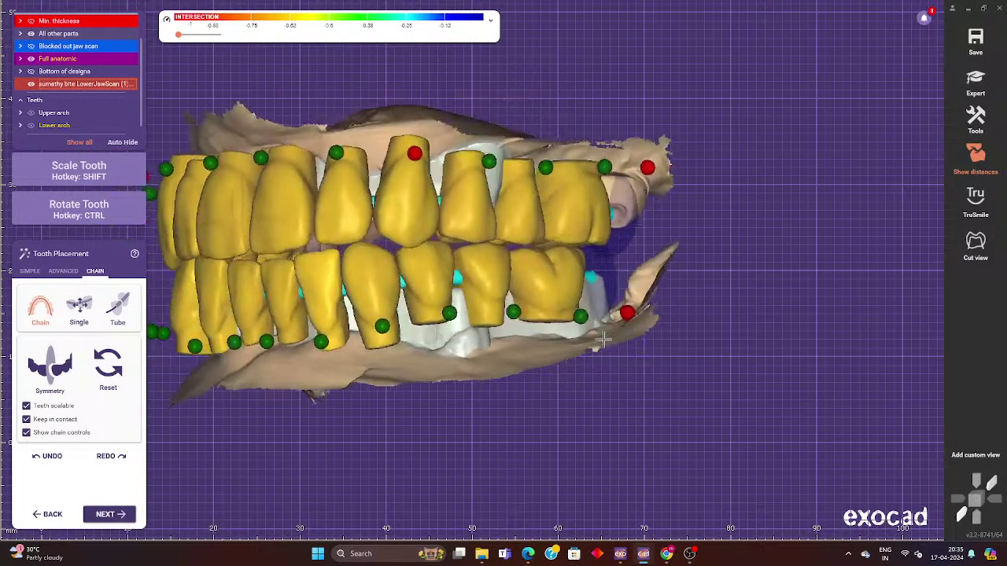
pyautogui.scroll(2, 606, 312)
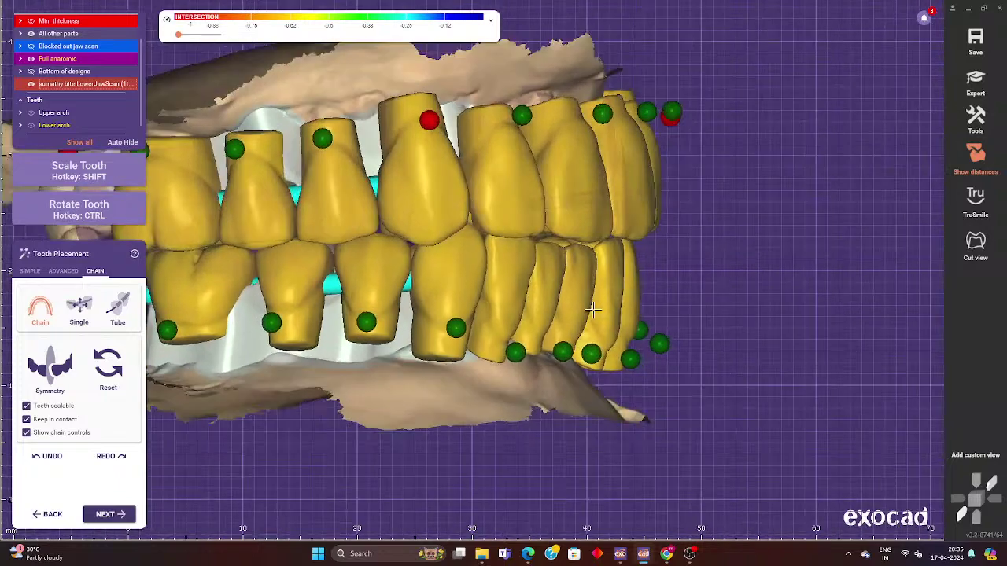
pyautogui.scroll(-1, 592, 311)
pyautogui.scroll(-3, 592, 311)
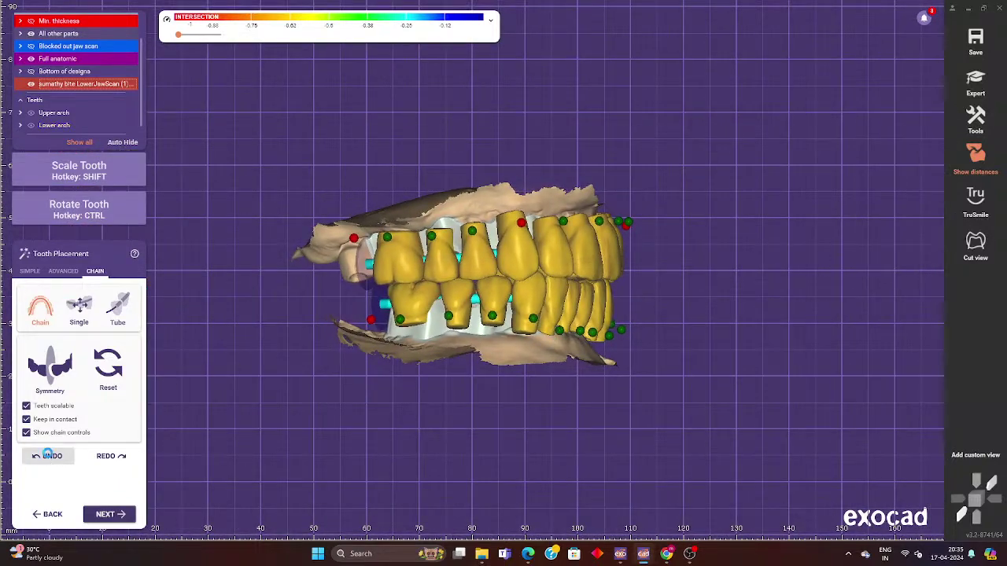
pyautogui.moveTo(711, 323); pyautogui.dragTo(578, 297, button='right')
pyautogui.scroll(2, 577, 297)
pyautogui.scroll(2, 576, 297)
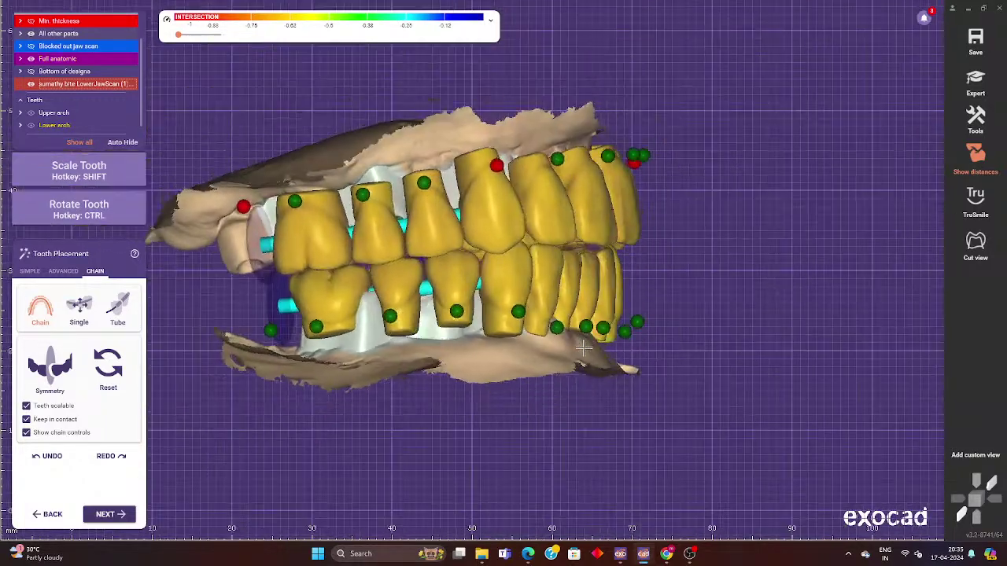
pyautogui.moveTo(571, 301)
pyautogui.mouseDown(button='right')
pyautogui.moveTo(498, 279)
pyautogui.moveTo(521, 297)
pyautogui.mouseUp(button='right')
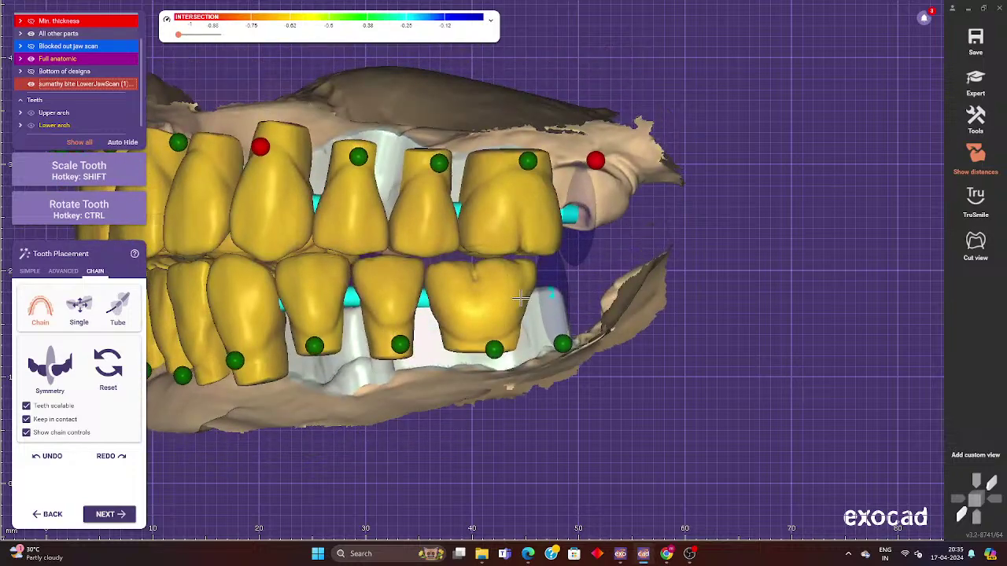
# In Simple mode, shift and rotate a lower tooth and the lower right molar.
pyautogui.click(30, 271)
pyautogui.scroll(2, 373, 299)
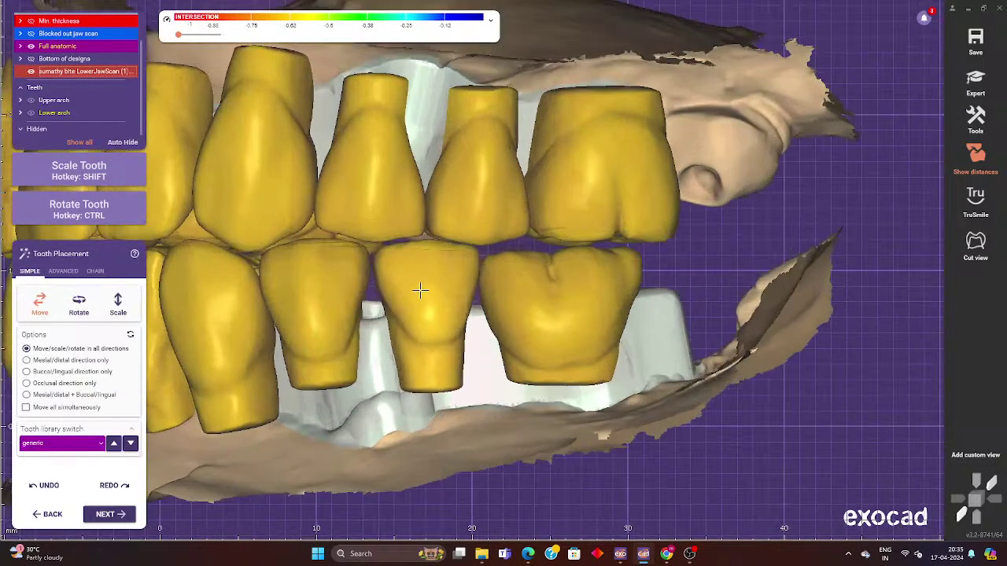
pyautogui.moveTo(322, 291); pyautogui.dragTo(354, 280)
pyautogui.press('ctrl')
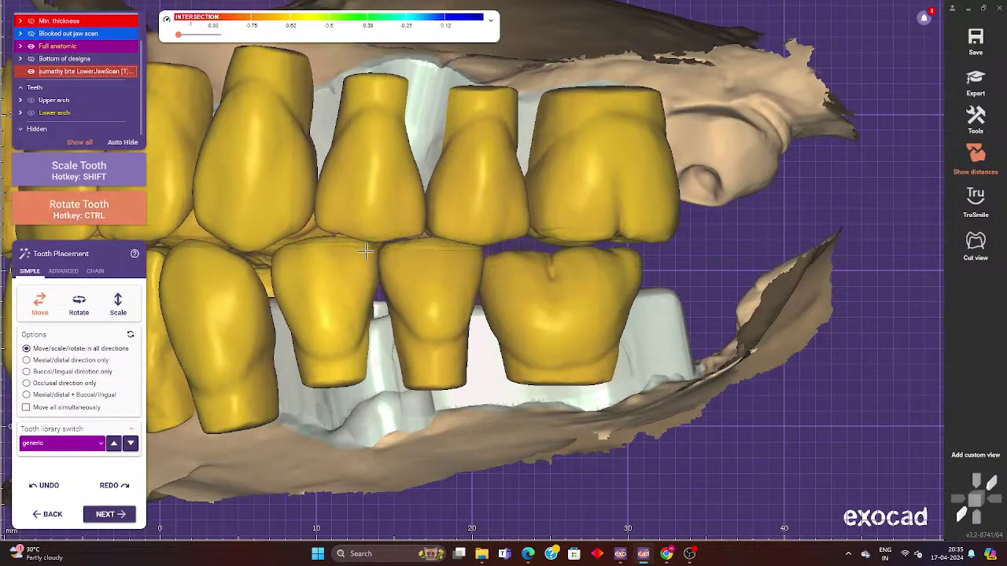
pyautogui.keyDown('ctrl'); pyautogui.moveTo(503, 271); pyautogui.dragTo(513, 265); pyautogui.keyUp('ctrl')
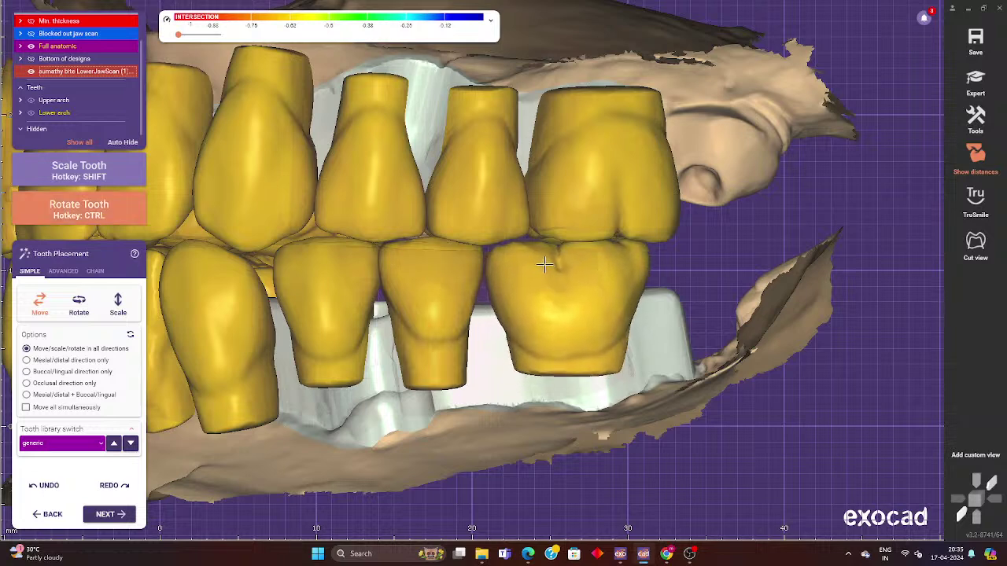
pyautogui.press('ctrl')
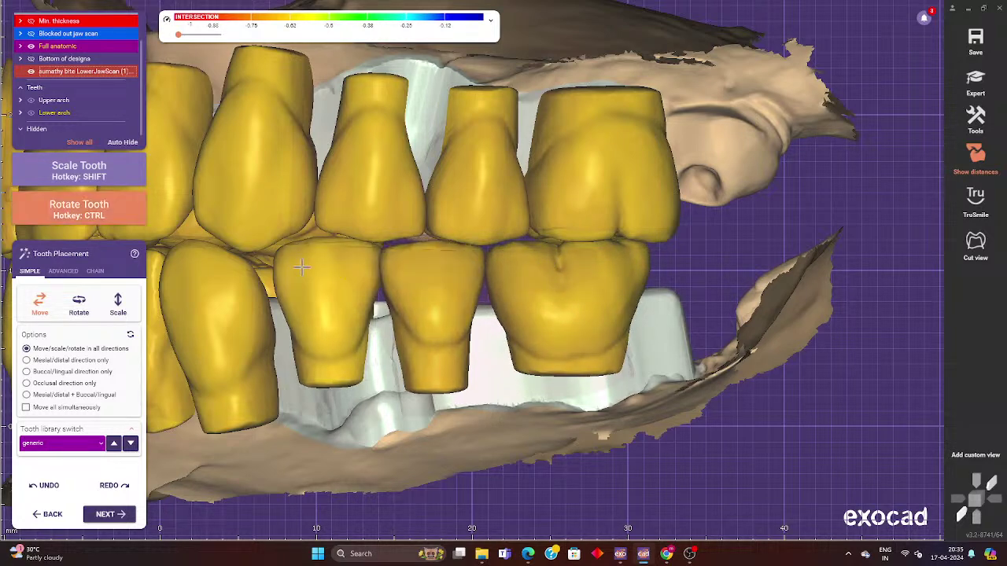
pyautogui.moveTo(578, 268); pyautogui.dragTo(579, 275)
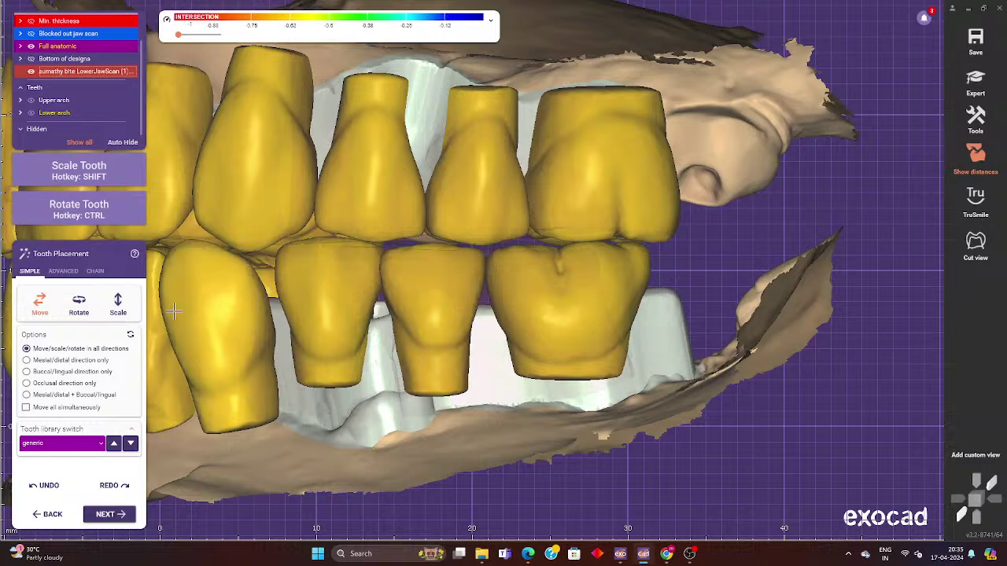
pyautogui.press('ctrl')
# Shift the lower incisors right and lengthen the lower left central incisor slightly.
pyautogui.moveTo(220, 338); pyautogui.dragTo(853, 313, button='right')
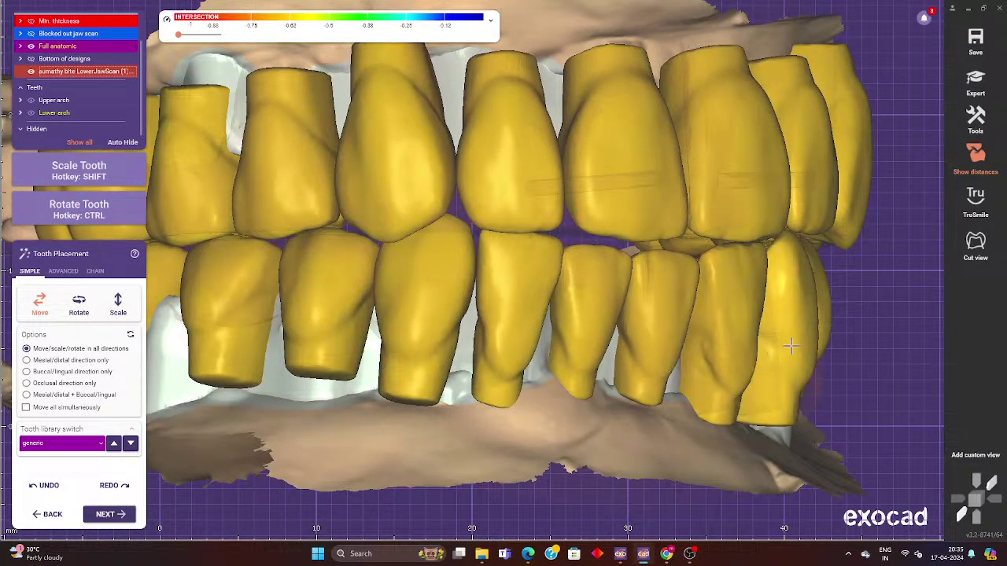
pyautogui.scroll(-2, 785, 343)
pyautogui.scroll(-3, 598, 317)
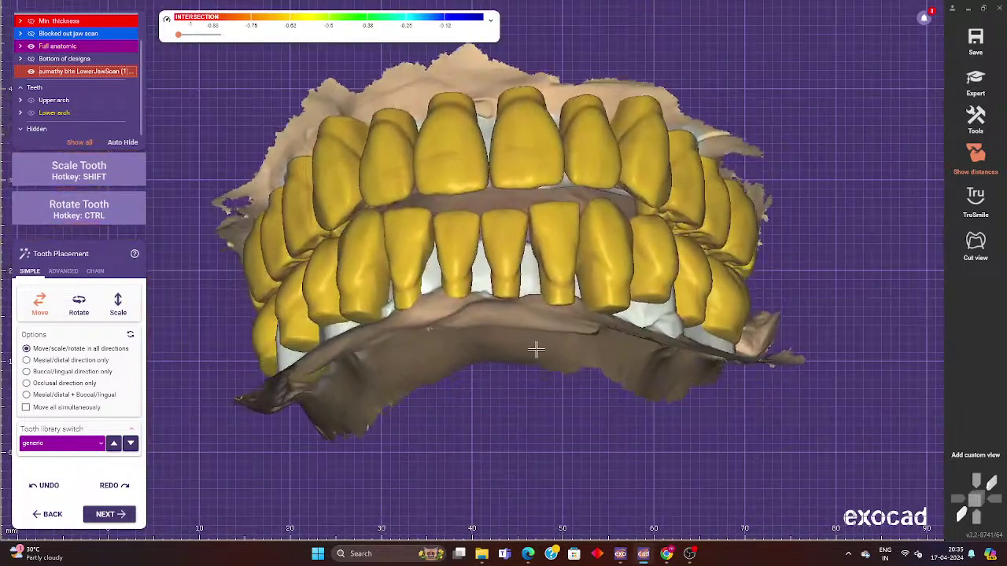
pyautogui.scroll(-2, 535, 350)
pyautogui.scroll(2, 554, 227)
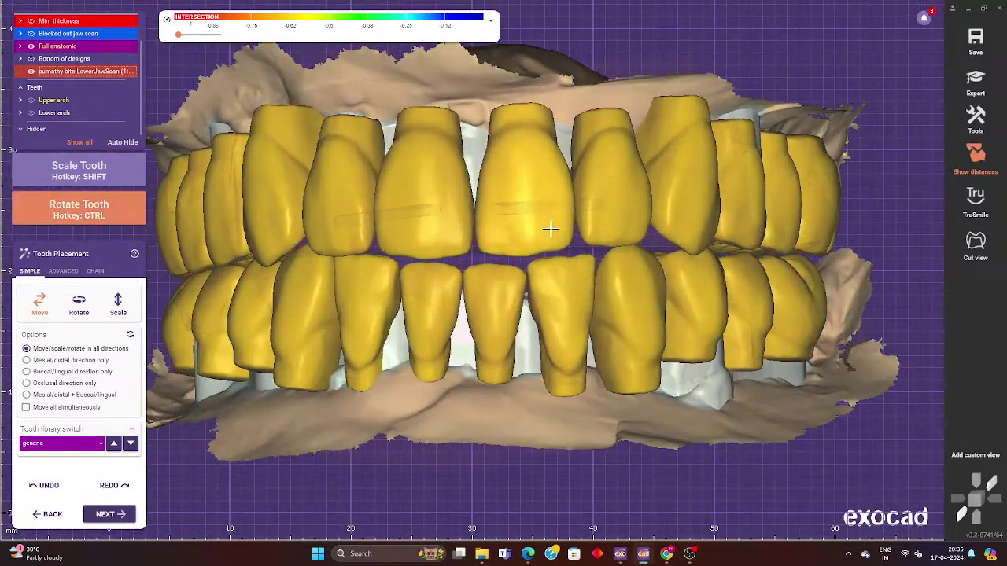
pyautogui.moveTo(546, 314); pyautogui.dragTo(574, 328, button='right')
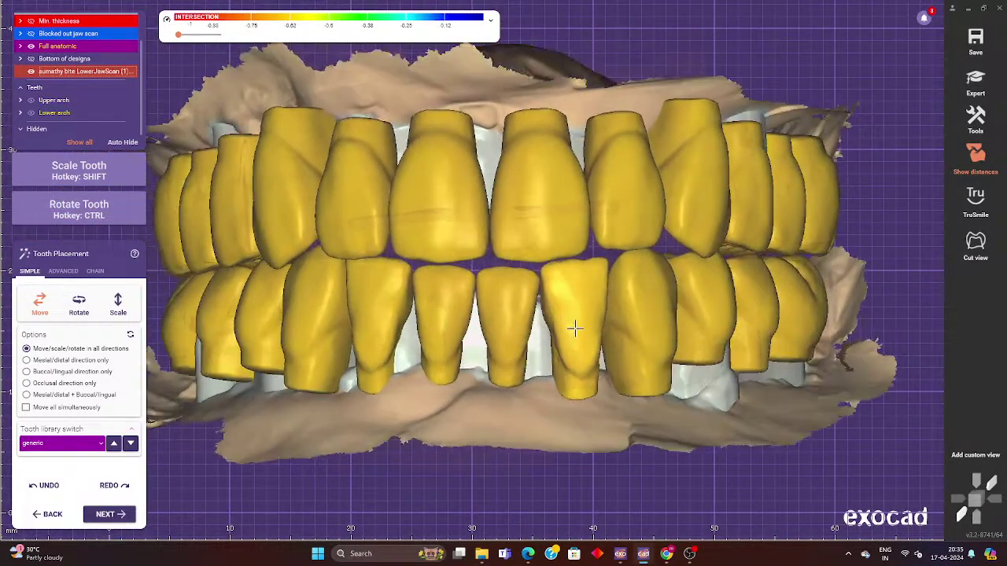
pyautogui.moveTo(515, 319); pyautogui.dragTo(525, 319)
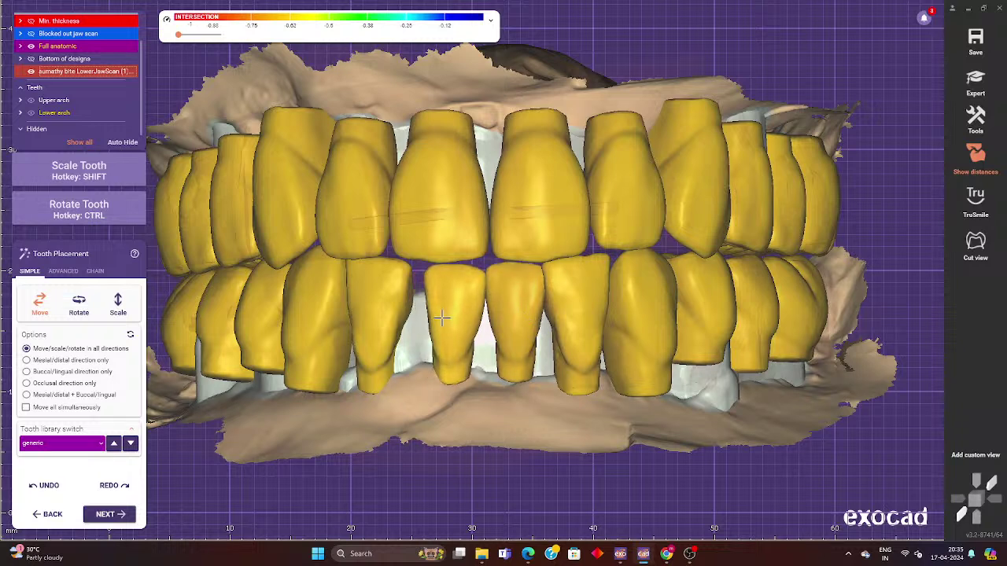
pyautogui.moveTo(471, 301)
pyautogui.keyDown('shift'); pyautogui.mouseDown()
pyautogui.moveTo(475, 341)
pyautogui.moveTo(465, 342)
pyautogui.moveTo(459, 299)
pyautogui.mouseUp(); pyautogui.keyUp('shift')
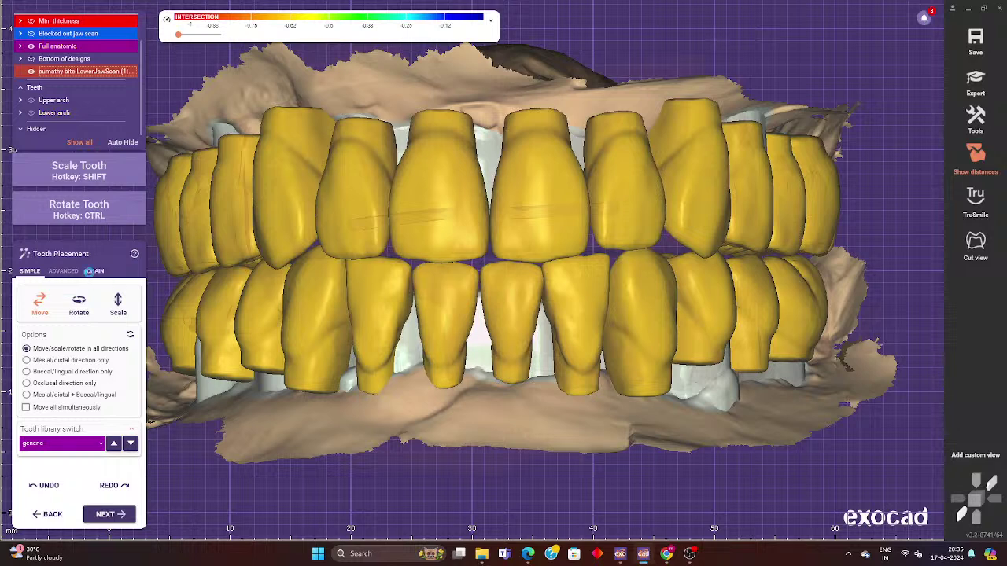
# Redistribute the lower arch teeth along their chain curve and inspect the jaws.
pyautogui.click(94, 271)
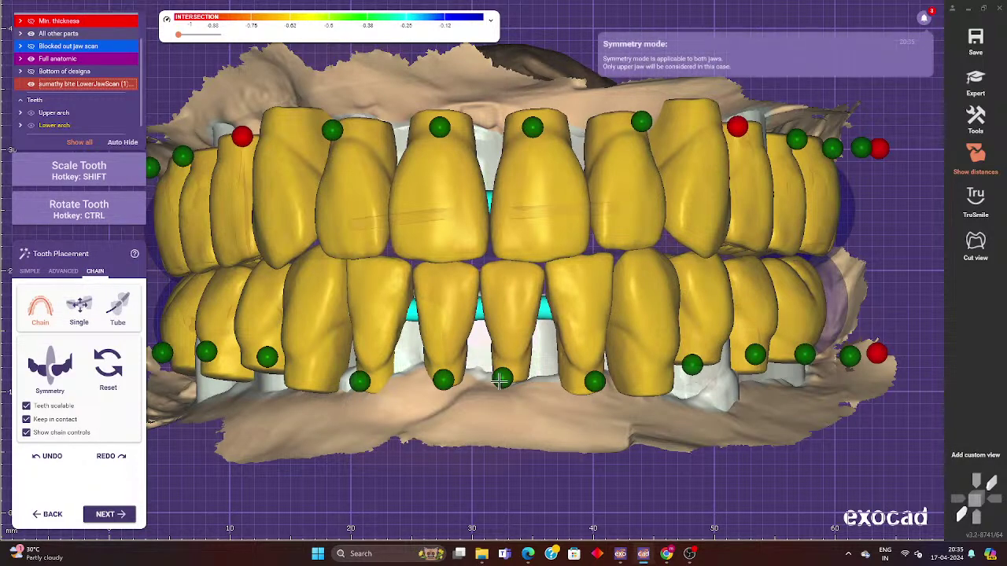
pyautogui.moveTo(500, 380); pyautogui.dragTo(532, 336)
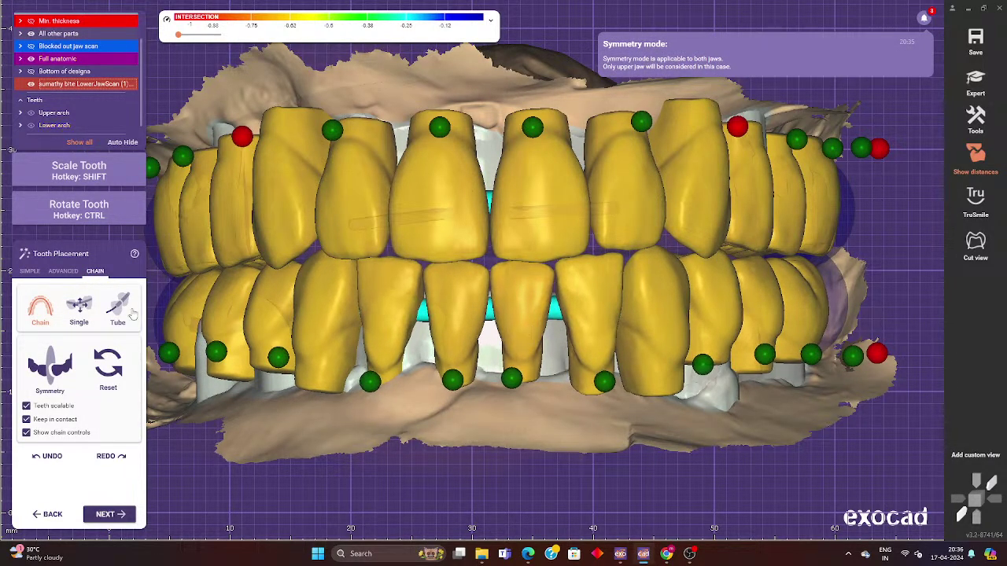
pyautogui.click(29, 272)
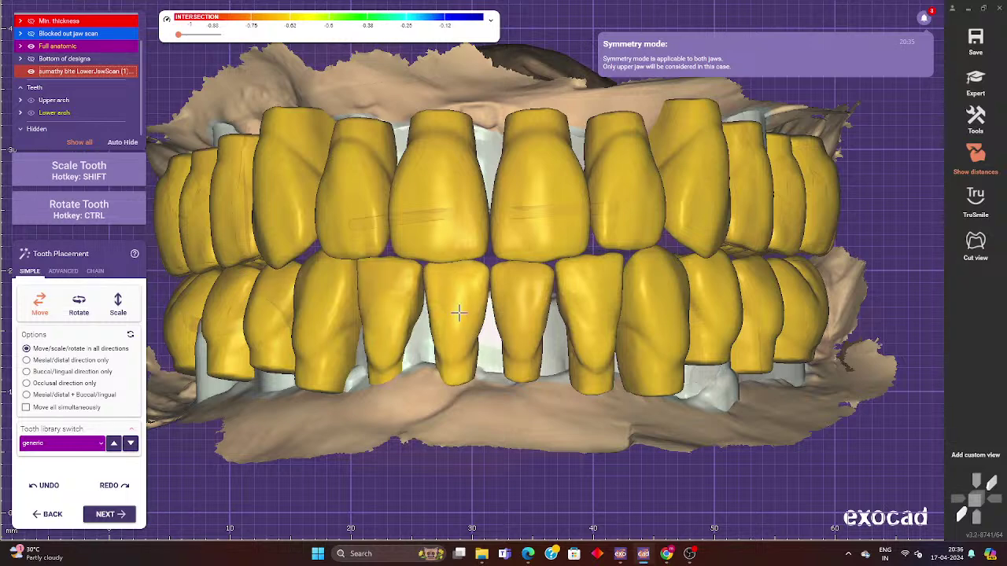
pyautogui.scroll(-3, 459, 313)
pyautogui.moveTo(459, 313)
pyautogui.mouseDown(button='right')
pyautogui.moveTo(482, 343)
pyautogui.moveTo(132, 155)
pyautogui.mouseUp(button='right')
# Make the lower jaw scan semi-transparent and check the chained arches from several angles.
pyautogui.click(94, 75)
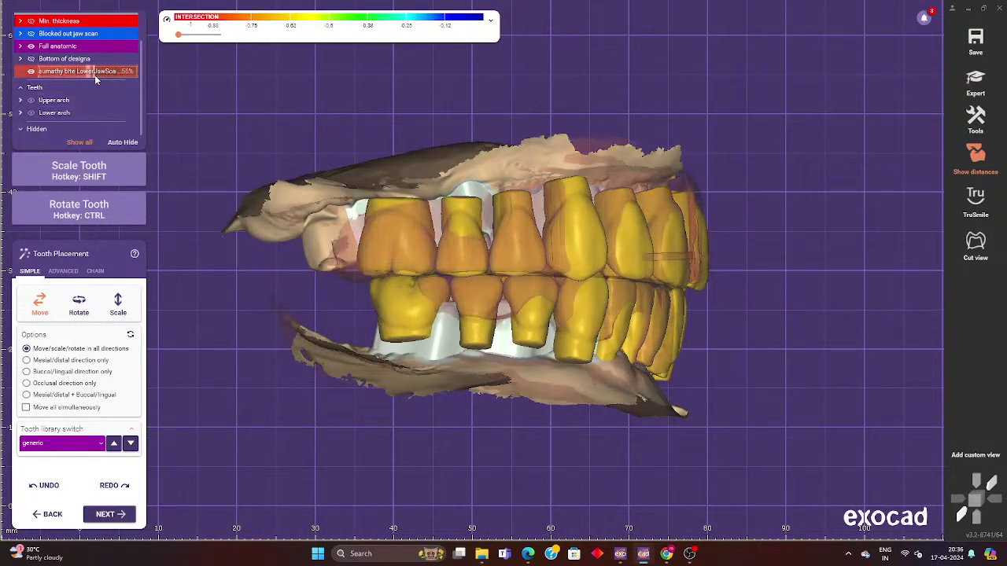
pyautogui.moveTo(714, 374); pyautogui.dragTo(460, 403, button='right')
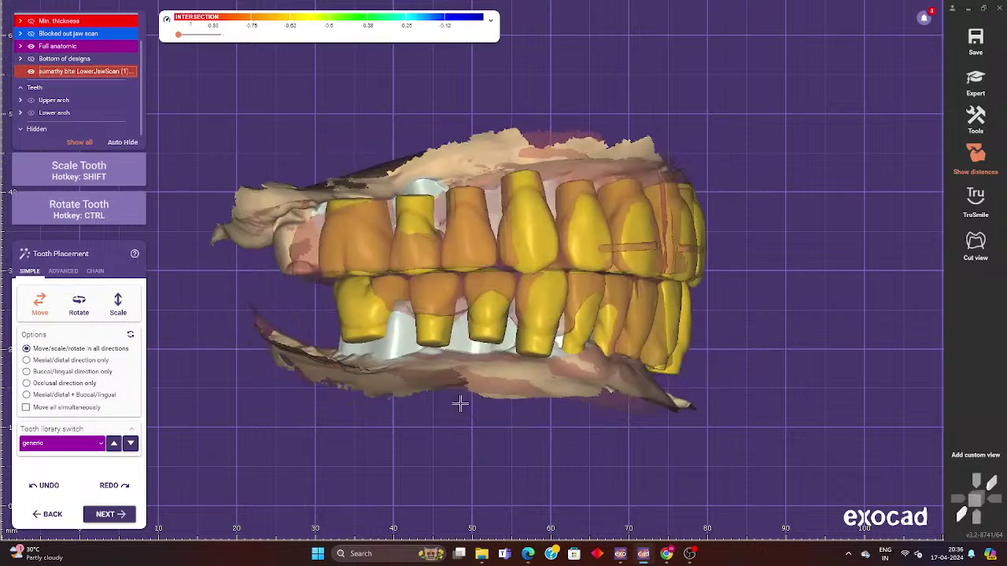
pyautogui.click(95, 270)
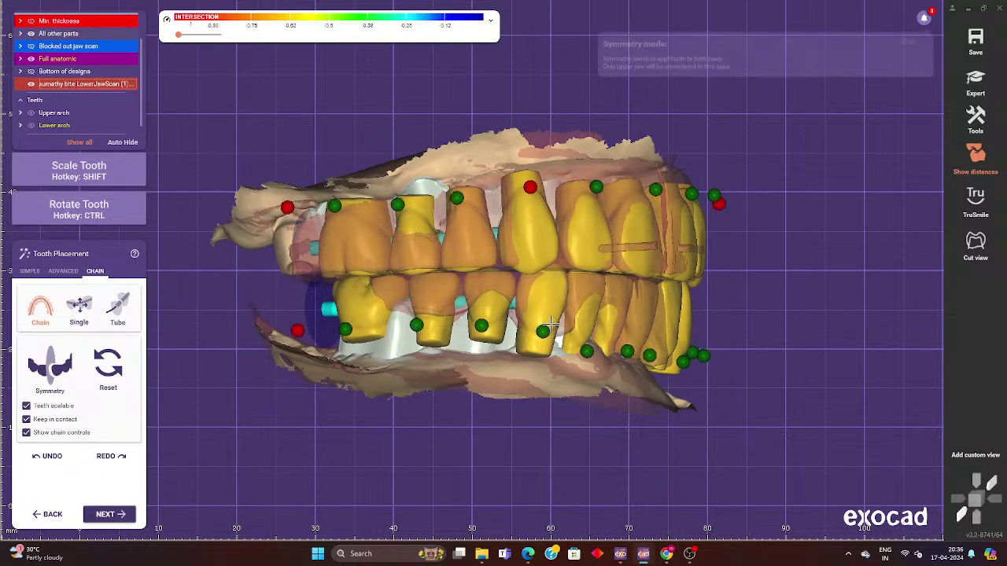
pyautogui.moveTo(548, 329); pyautogui.dragTo(673, 339, button='right')
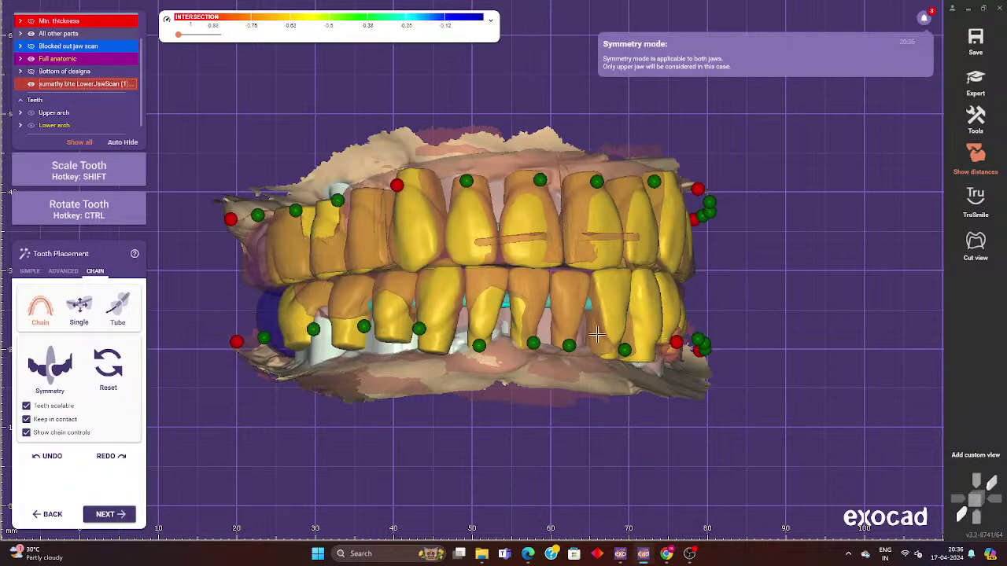
pyautogui.moveTo(431, 325)
pyautogui.mouseDown(button='right')
pyautogui.moveTo(653, 324)
pyautogui.moveTo(461, 364)
pyautogui.mouseUp(button='right')
pyautogui.scroll(2, 652, 324)
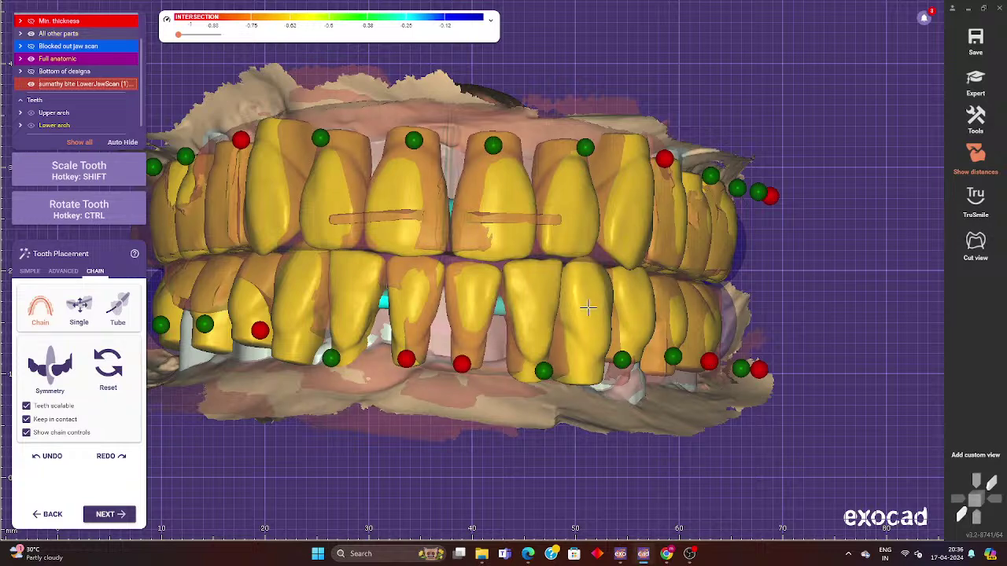
pyautogui.moveTo(582, 308); pyautogui.dragTo(594, 303, button='right')
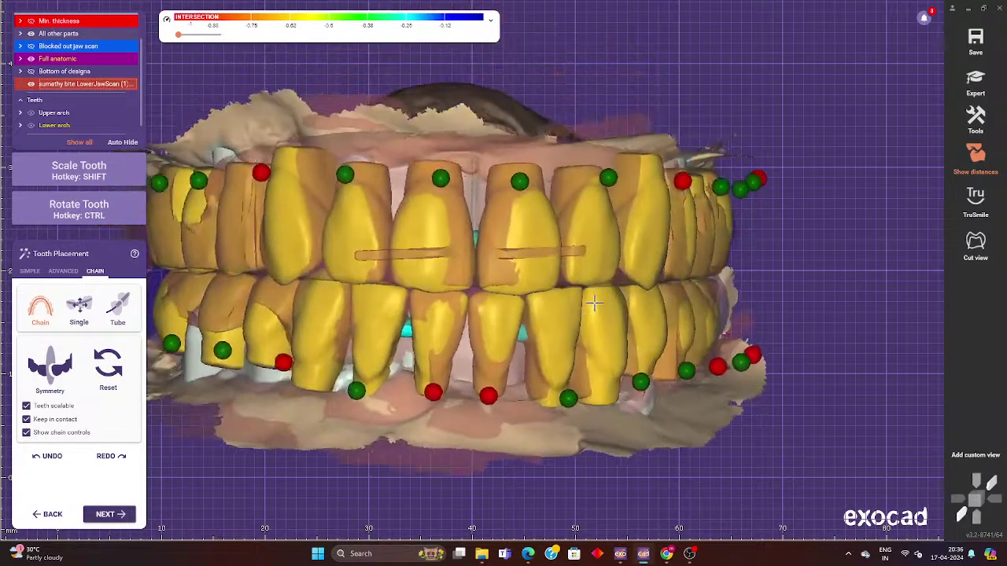
# Inspect the arches from below, then reset to a frontal view of both arches.
pyautogui.press('ctrl')
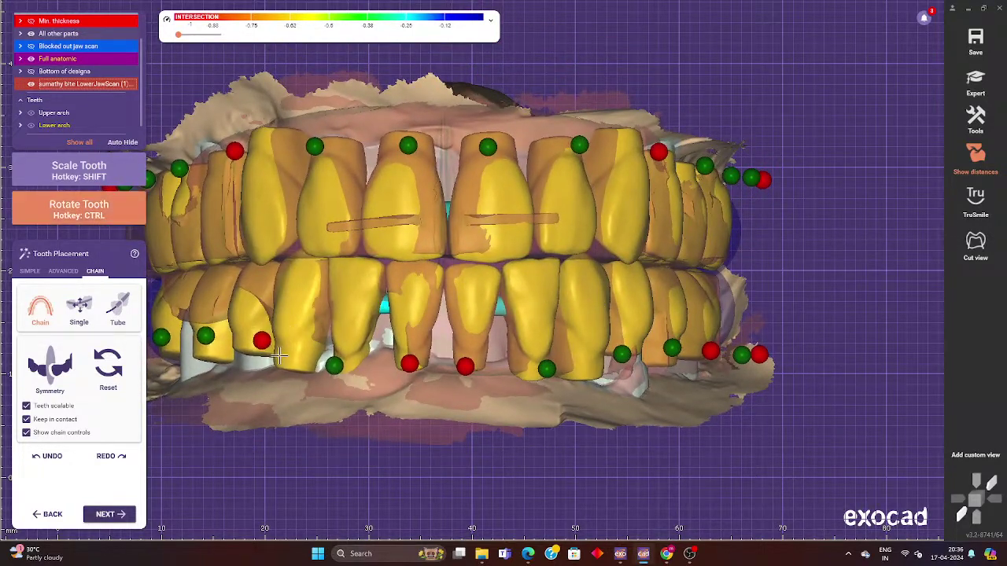
pyautogui.moveTo(279, 360)
pyautogui.mouseDown(button='right')
pyautogui.moveTo(275, 296)
pyautogui.moveTo(466, 378)
pyautogui.mouseUp(button='right')
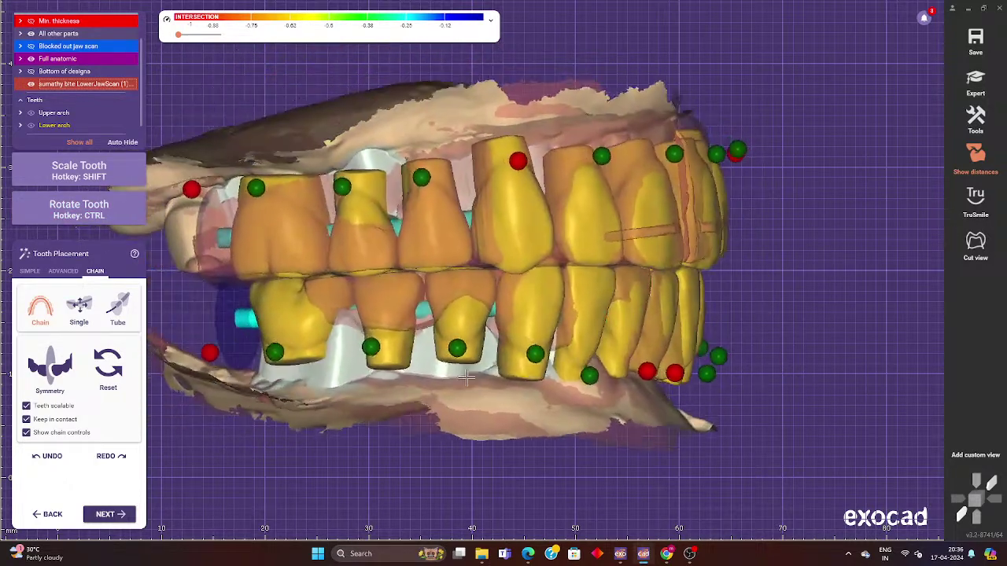
pyautogui.scroll(2, 645, 366)
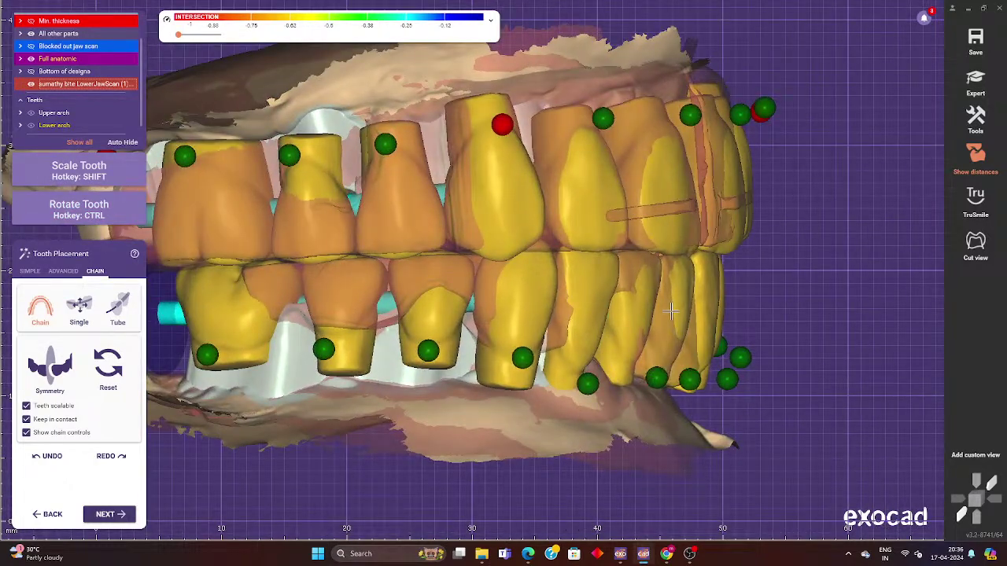
pyautogui.press('1')
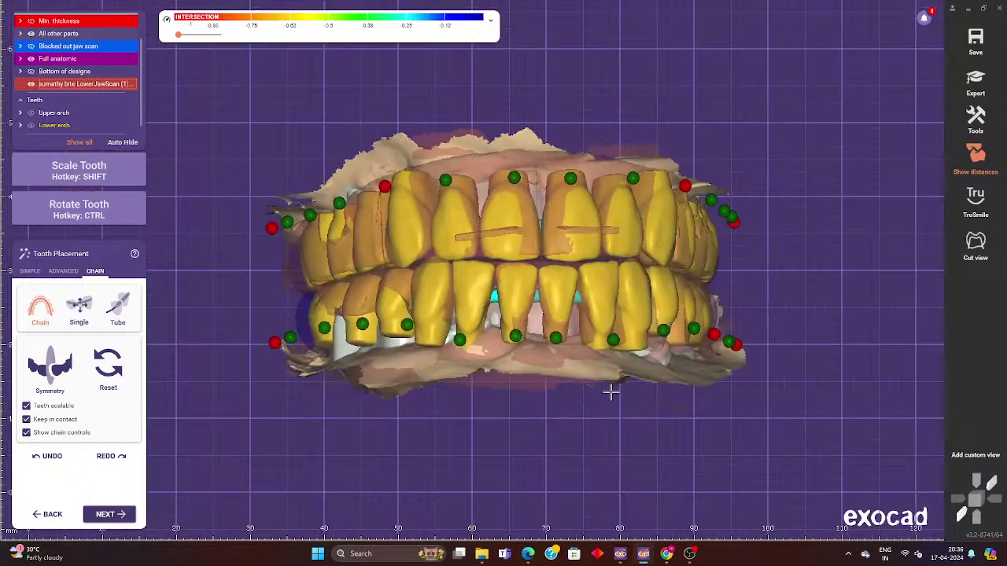
pyautogui.scroll(2, 529, 303)
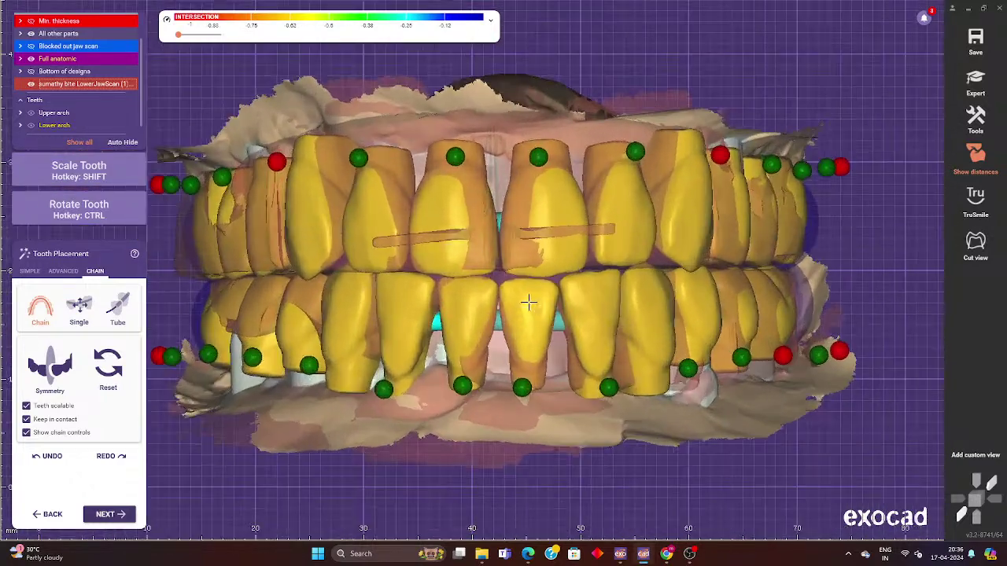
pyautogui.scroll(-3, 464, 404)
pyautogui.scroll(1, 464, 404)
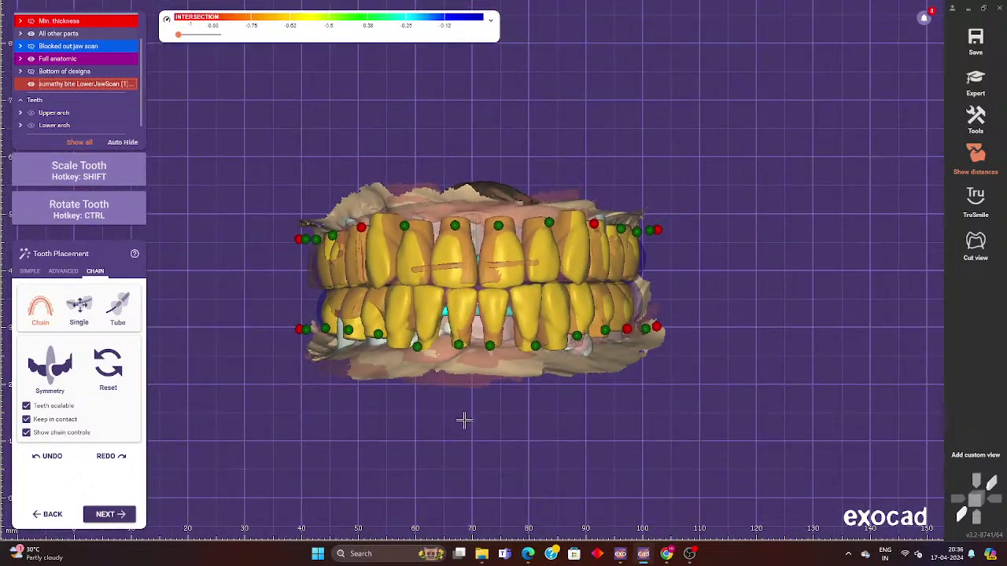
pyautogui.scroll(1, 467, 415)
# Make the lower jaw scan opaque again and return to Simple single-tooth mode.
pyautogui.click(31, 84)
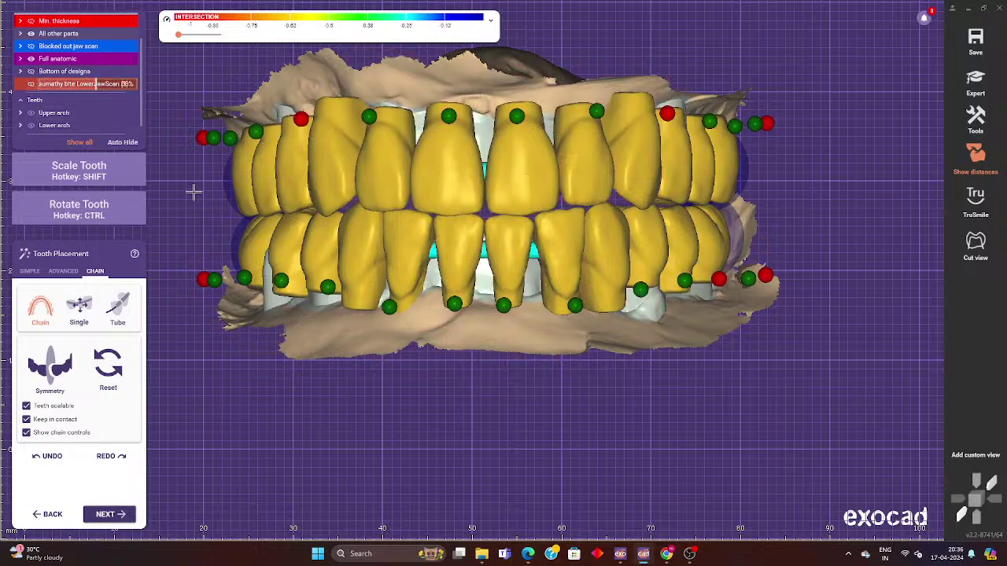
pyautogui.scroll(2, 484, 327)
pyautogui.moveTo(484, 327); pyautogui.dragTo(477, 329, button='right')
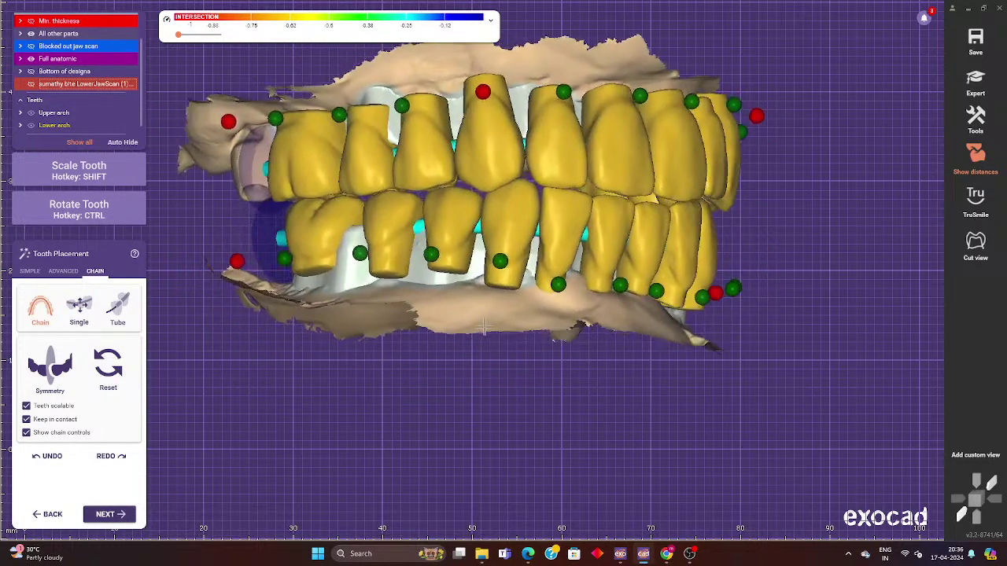
pyautogui.click(29, 272)
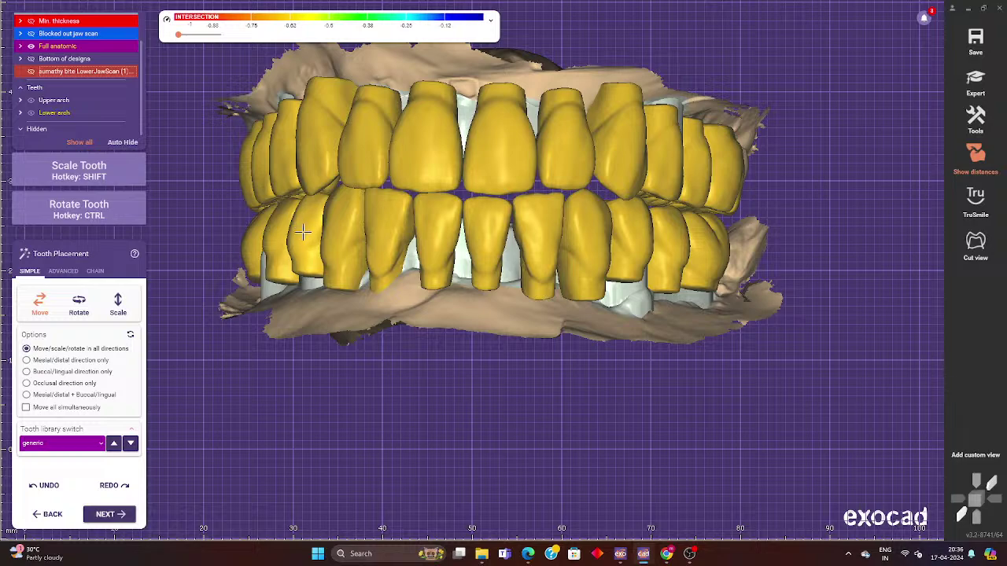
pyautogui.press('ctrl')
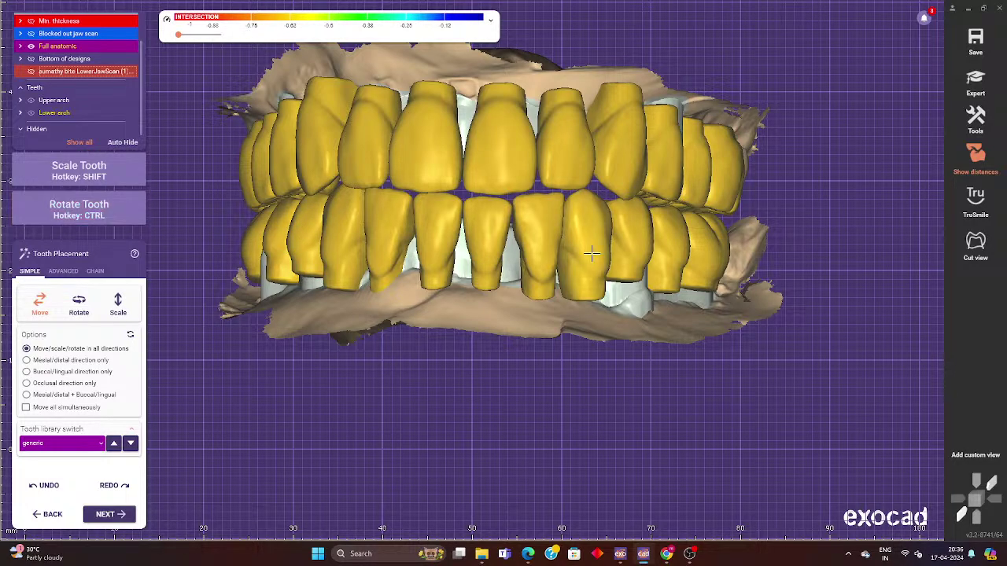
pyautogui.scroll(2, 629, 243)
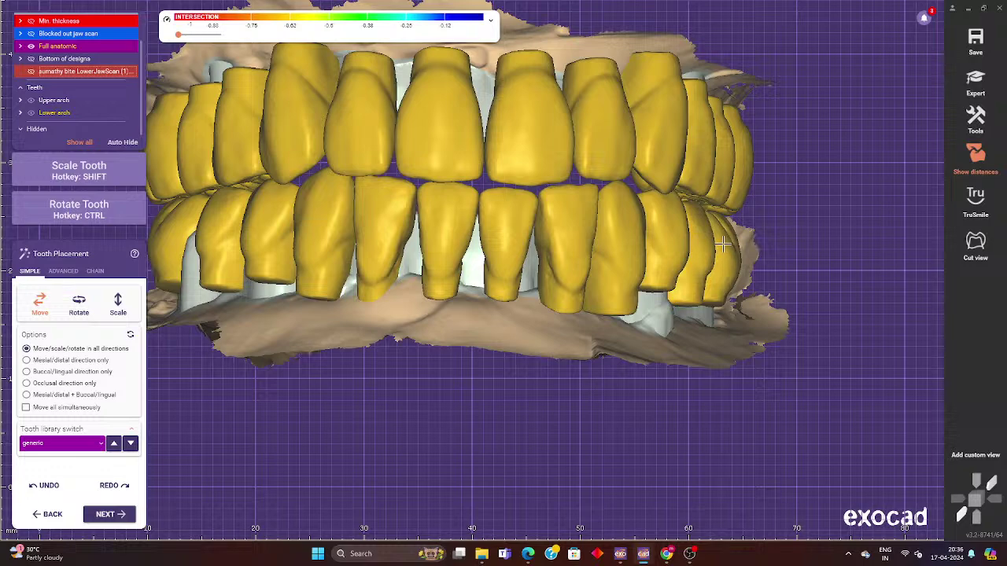
pyautogui.scroll(-3, 630, 268)
pyautogui.scroll(3, 546, 272)
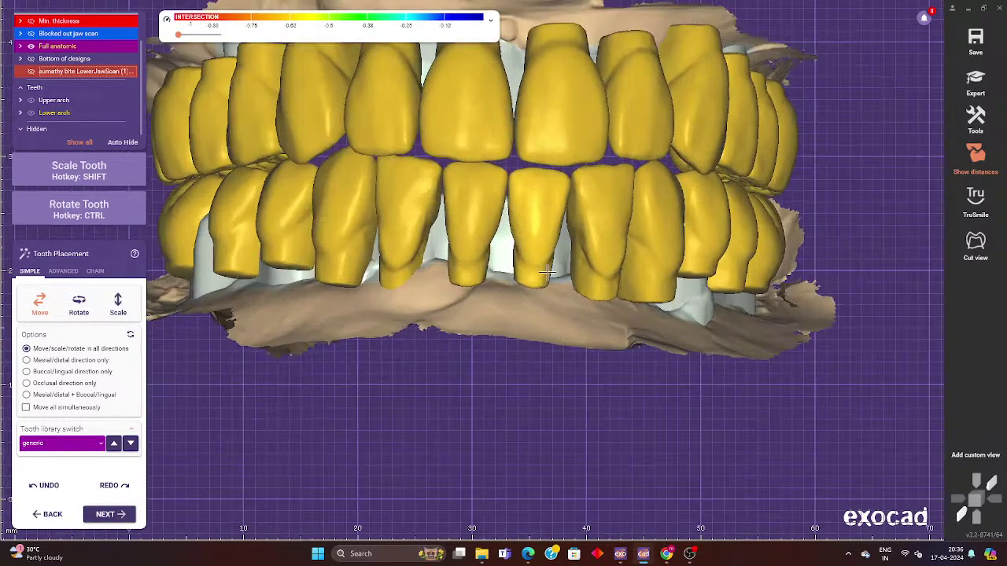
pyautogui.scroll(2, 470, 173)
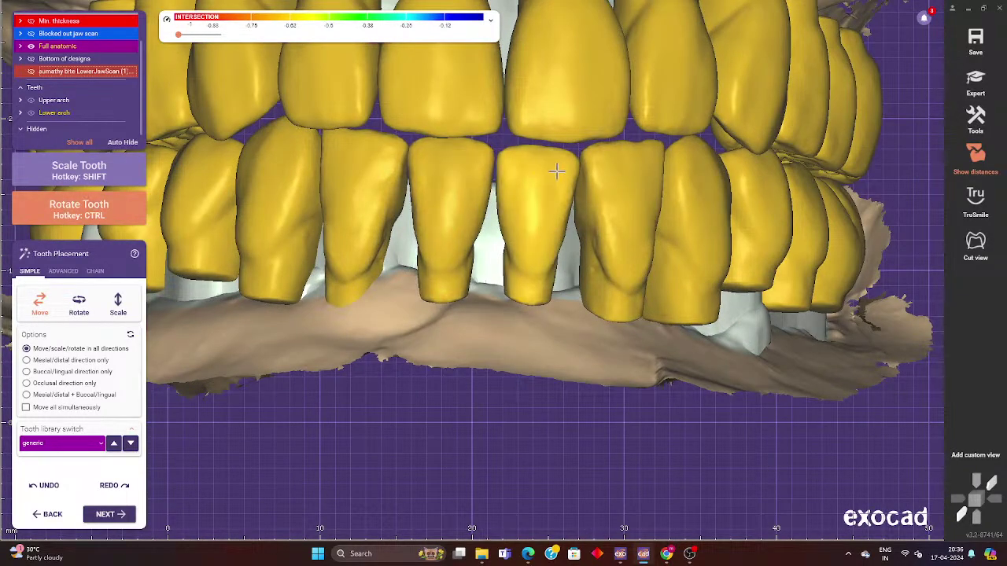
pyautogui.moveTo(555, 169); pyautogui.dragTo(530, 181, button='right')
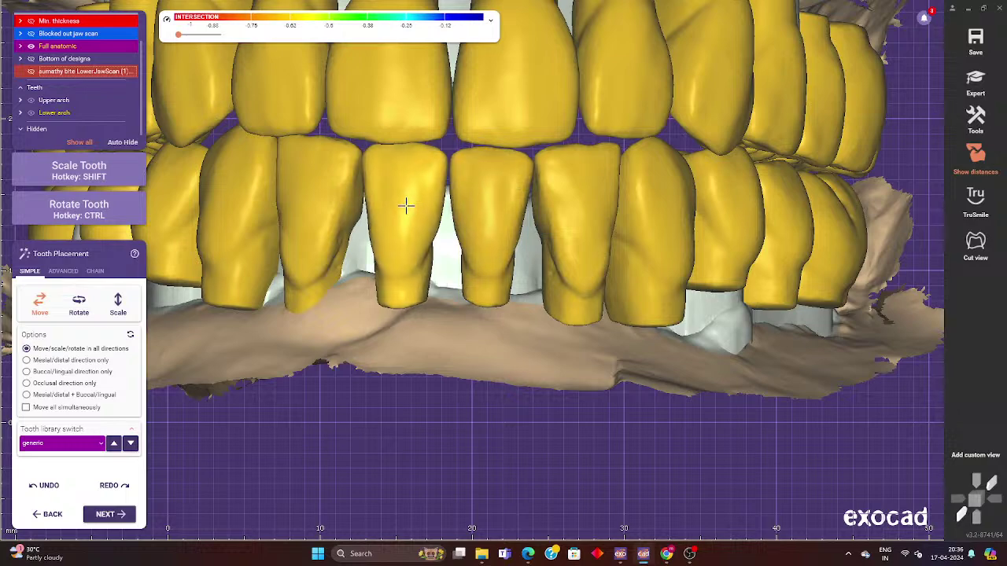
pyautogui.scroll(-3, 502, 236)
pyautogui.moveTo(501, 255); pyautogui.dragTo(217, 260, button='right')
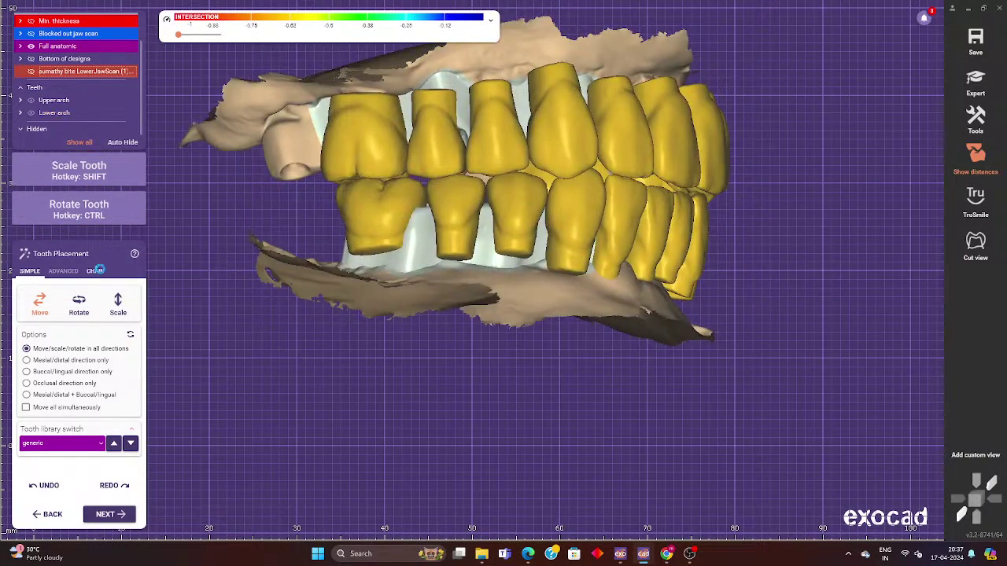
# Orbit and zoom to a frontal view of both arches.
pyautogui.moveTo(304, 238); pyautogui.dragTo(746, 250, button='right')
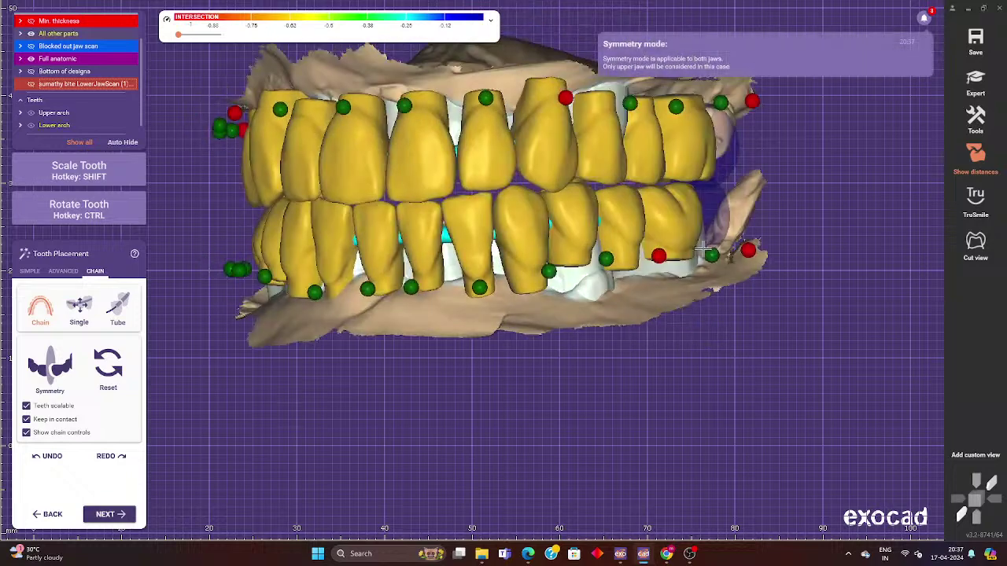
pyautogui.scroll(3, 464, 200)
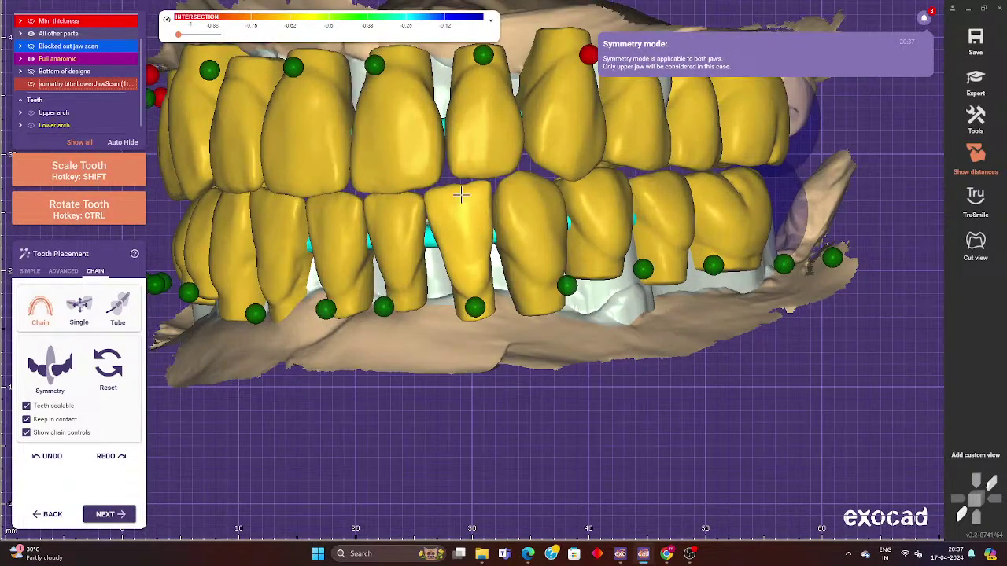
pyautogui.moveTo(461, 191); pyautogui.dragTo(455, 223, button='right')
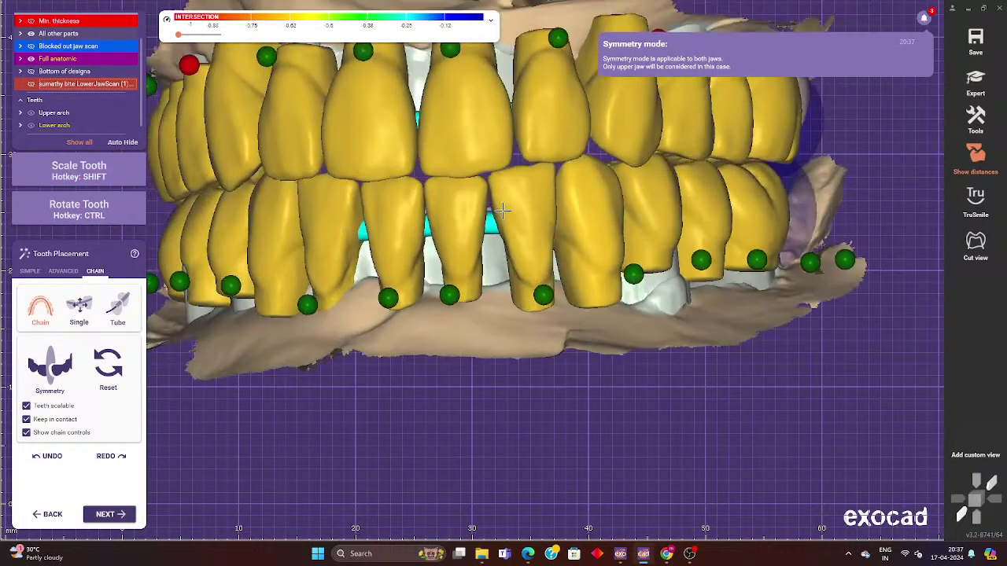
pyautogui.scroll(-1, 458, 228)
pyautogui.scroll(-1, 459, 230)
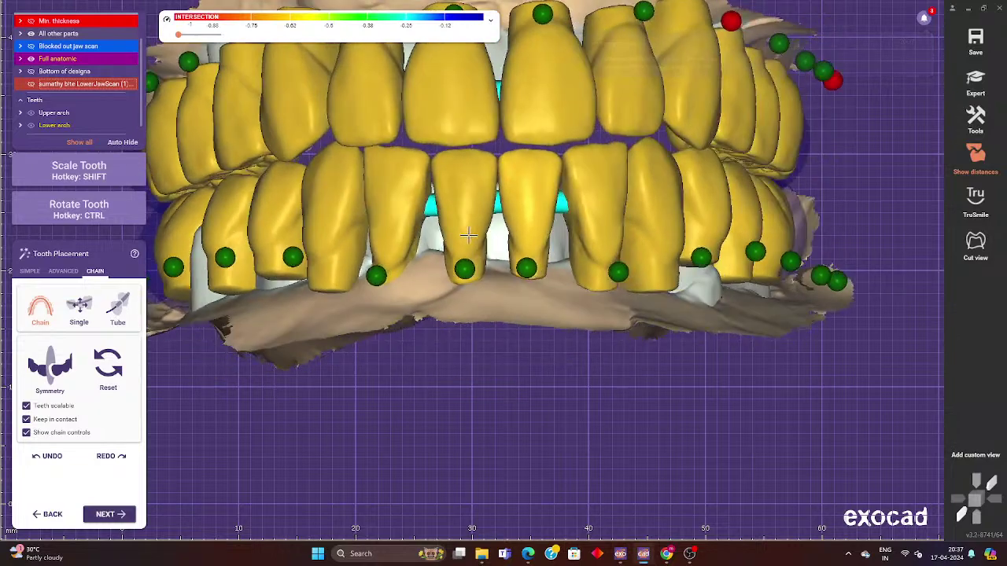
pyautogui.scroll(-1, 460, 236)
pyautogui.scroll(-2, 438, 303)
pyautogui.scroll(2, 279, 241)
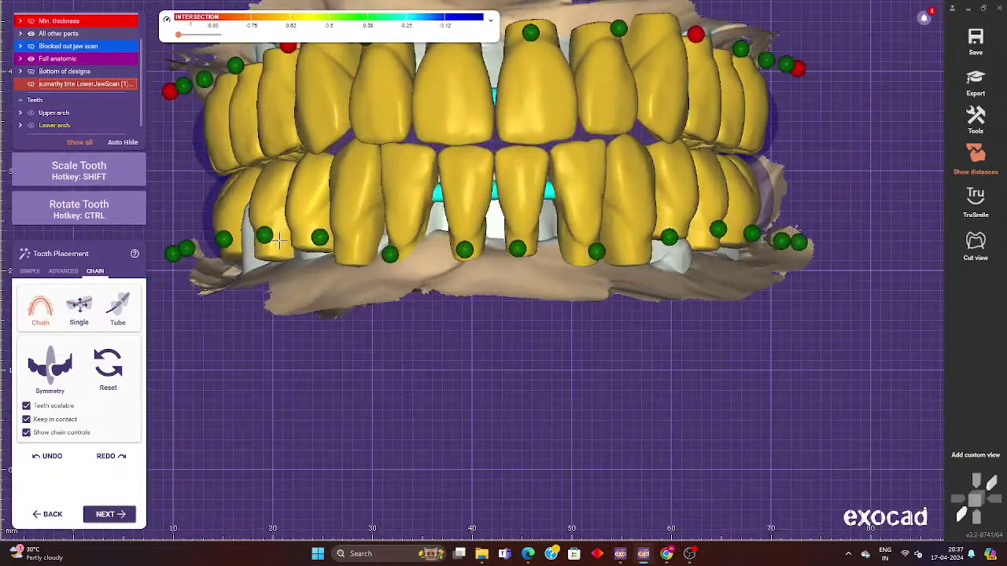
# Hide the lower arch to inspect the upper alone, then show lower and hide upper.
pyautogui.click(30, 126)
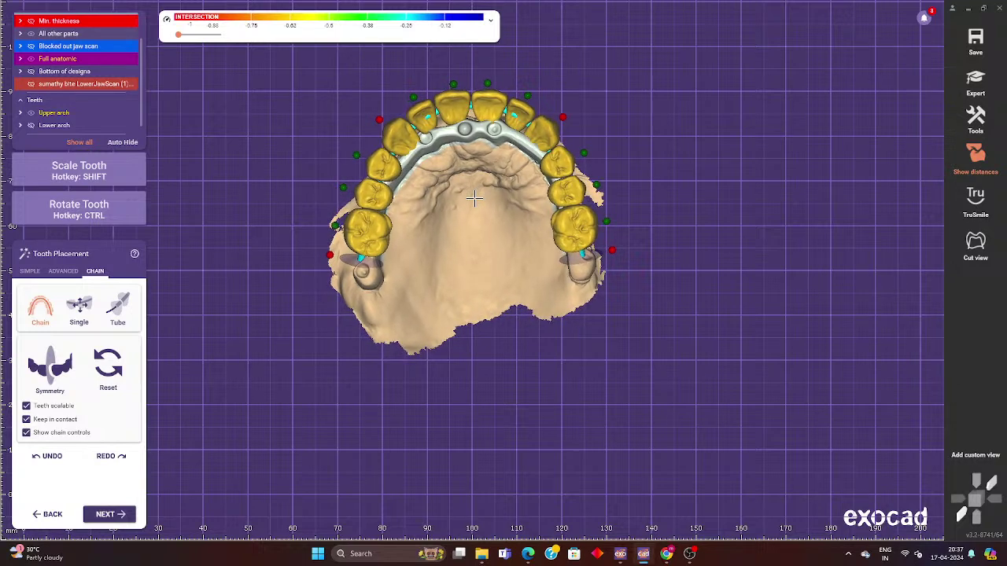
pyautogui.scroll(2, 474, 199)
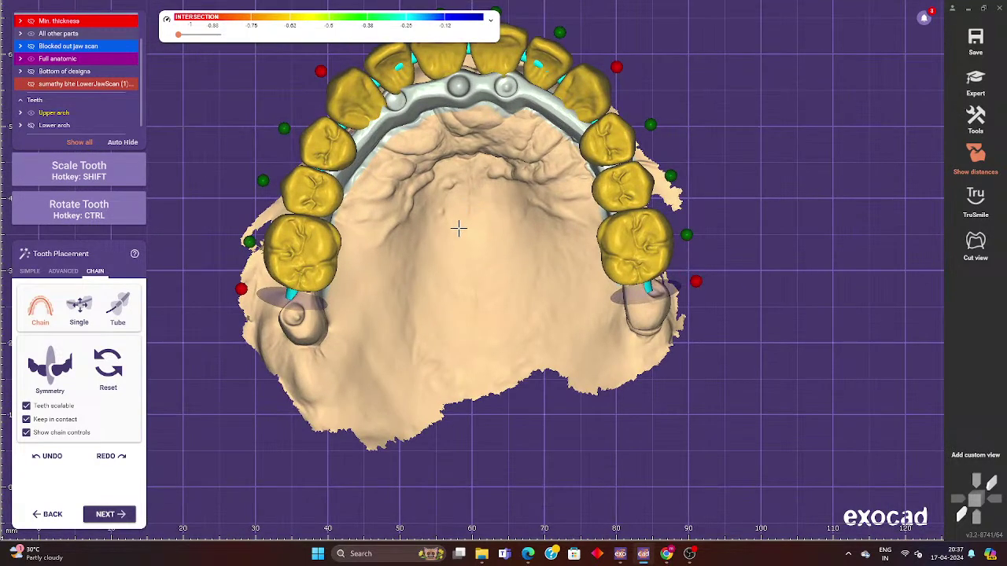
pyautogui.moveTo(459, 228); pyautogui.dragTo(456, 292, button='middle')
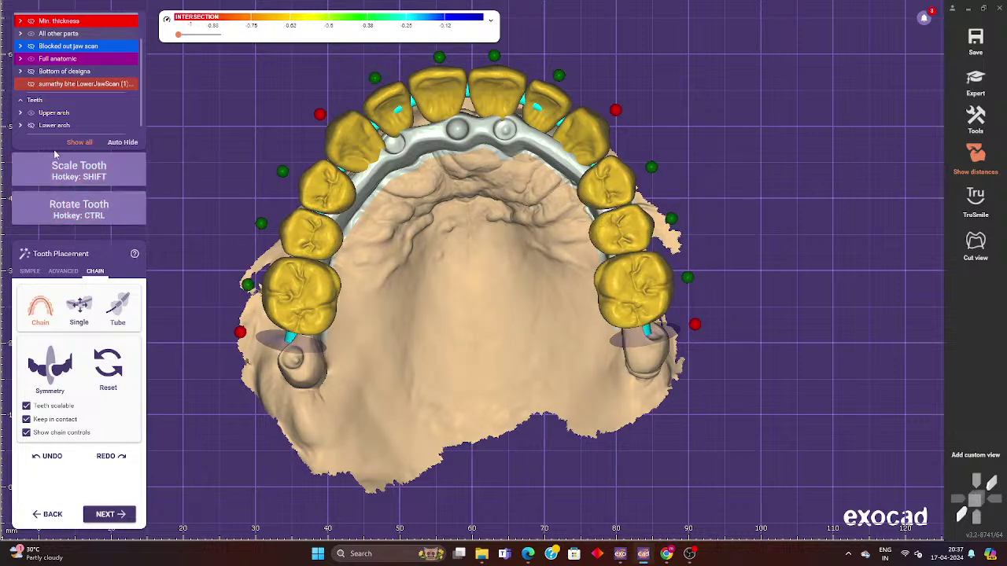
pyautogui.click(31, 127)
pyautogui.click(32, 115)
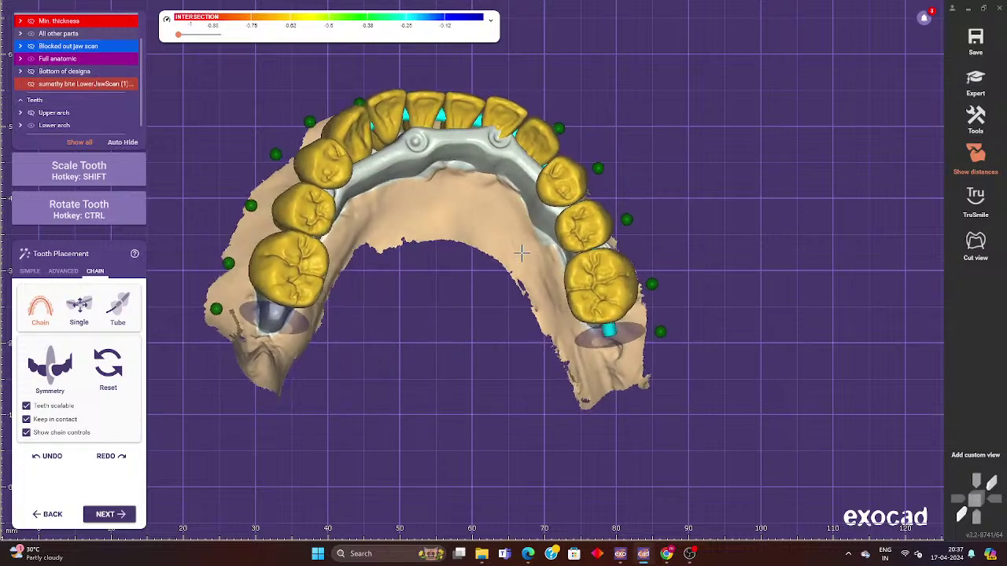
pyautogui.scroll(2, 366, 268)
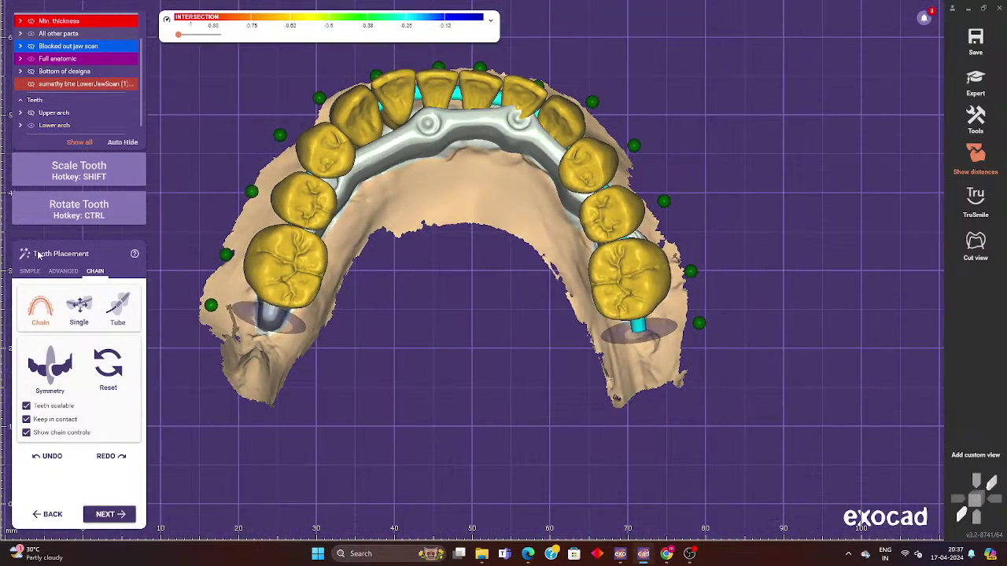
# In Simple mode, rotate two lower front teeth individually, then switch to Chain mode.
pyautogui.click(29, 272)
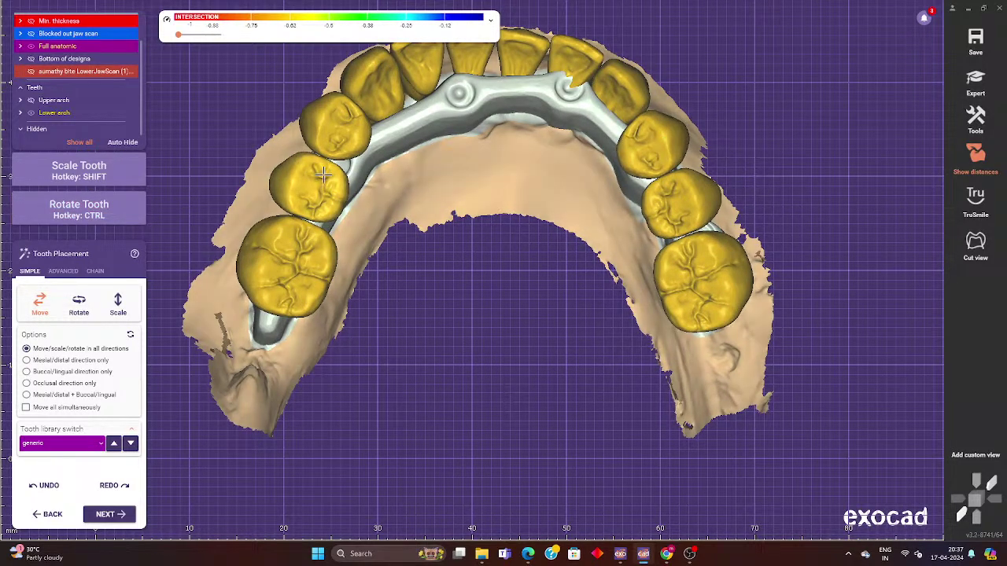
pyautogui.moveTo(472, 180)
pyautogui.mouseDown(button='right')
pyautogui.moveTo(483, 276)
pyautogui.moveTo(490, 270)
pyautogui.mouseUp(button='right')
pyautogui.scroll(2, 414, 193)
pyautogui.scroll(1, 414, 193)
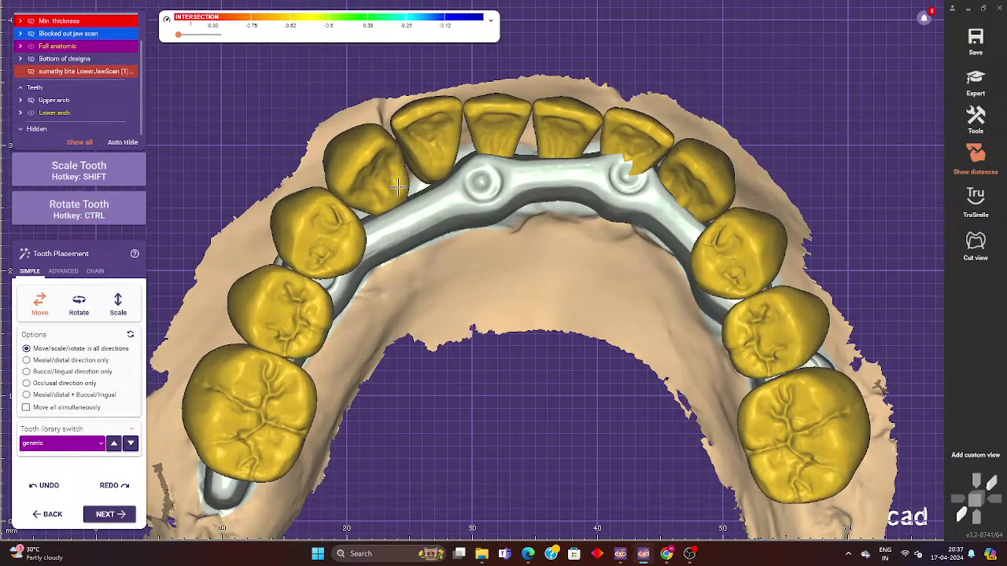
pyautogui.press('ctrl')
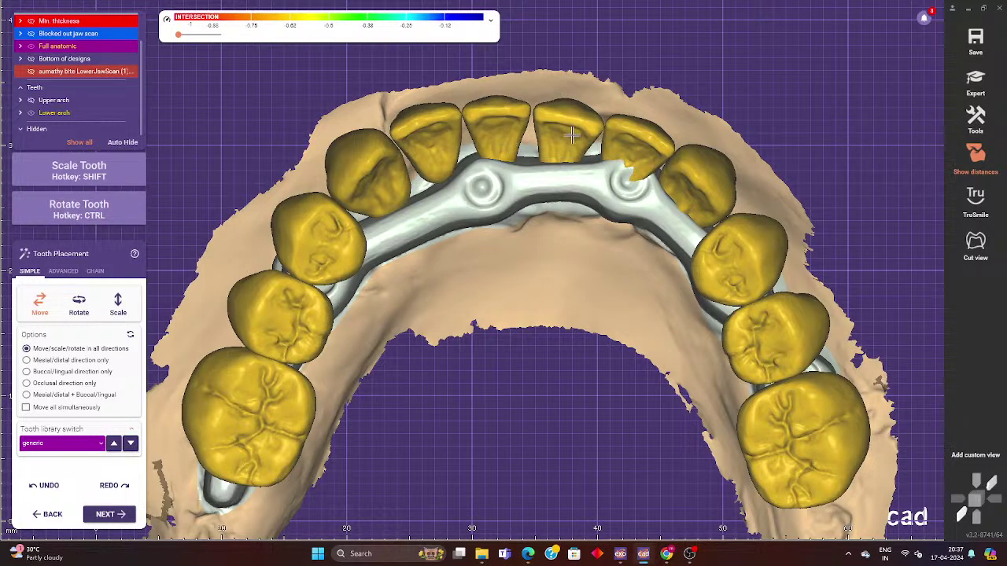
pyautogui.press('ctrl')
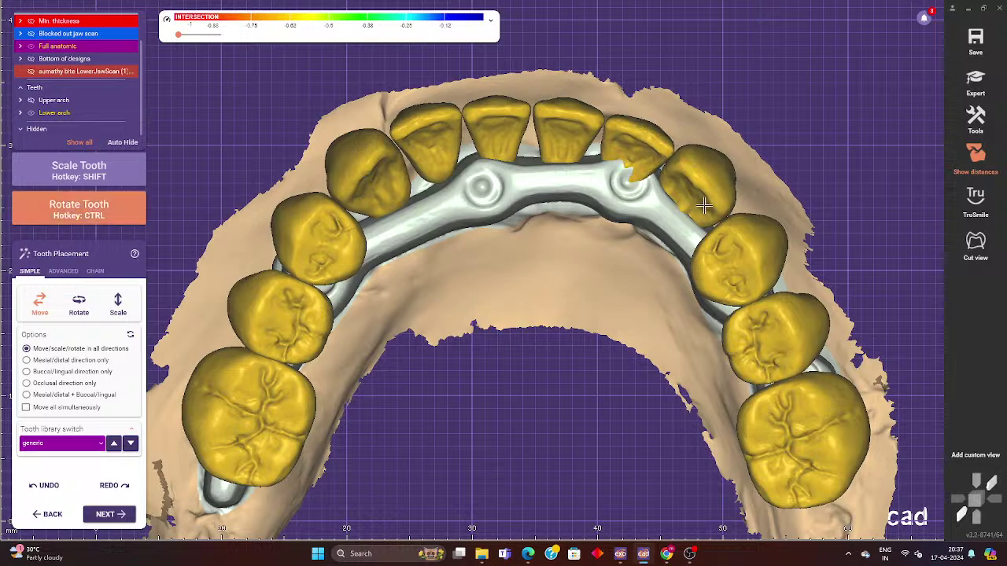
pyautogui.scroll(-5, 661, 315)
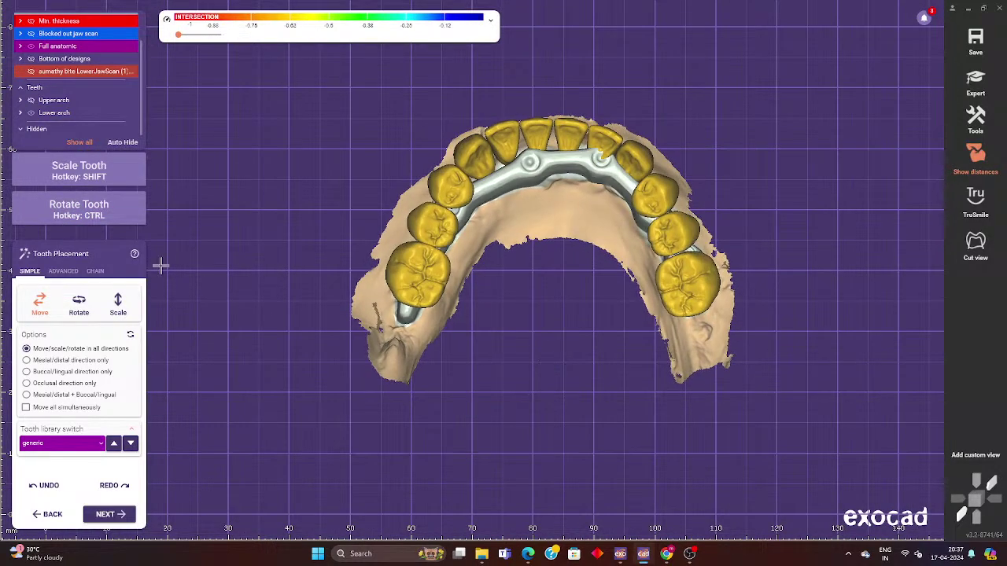
pyautogui.click(95, 270)
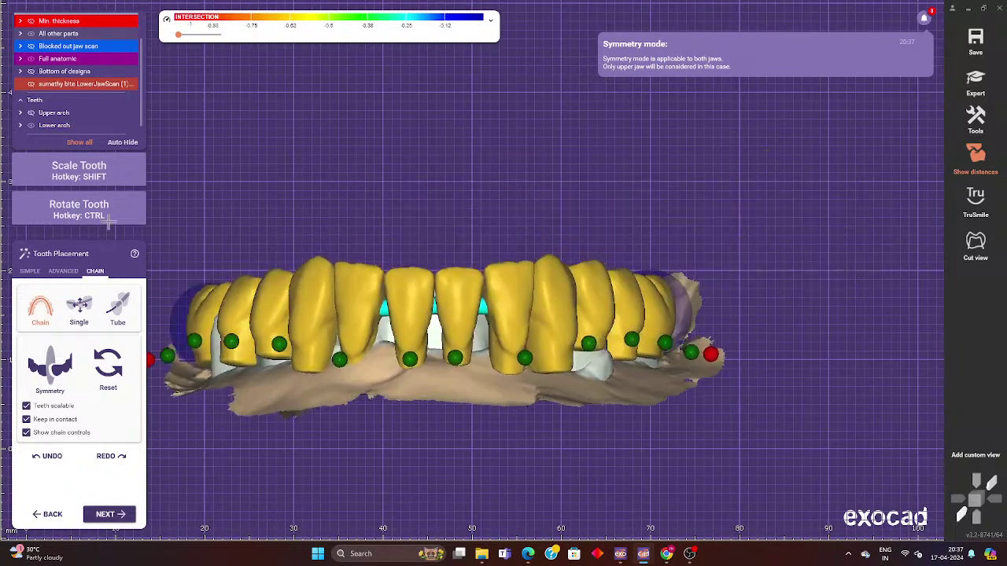
# Show the upper arch again, raise the lower tooth chain slightly, and orbit to check the bite.
pyautogui.click(29, 115)
pyautogui.click(29, 115)
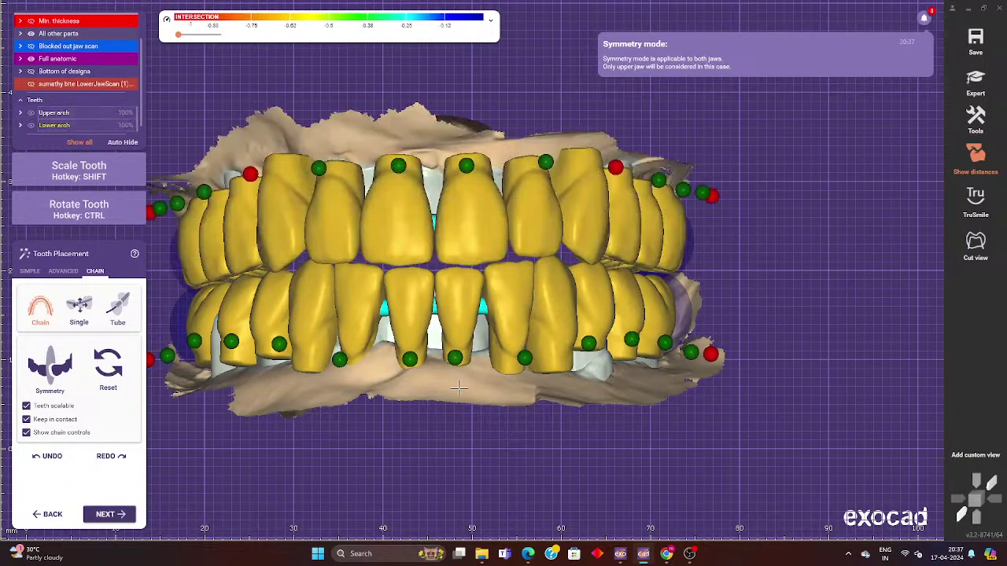
pyautogui.scroll(-3, 442, 441)
pyautogui.scroll(3, 448, 378)
pyautogui.scroll(2, 578, 219)
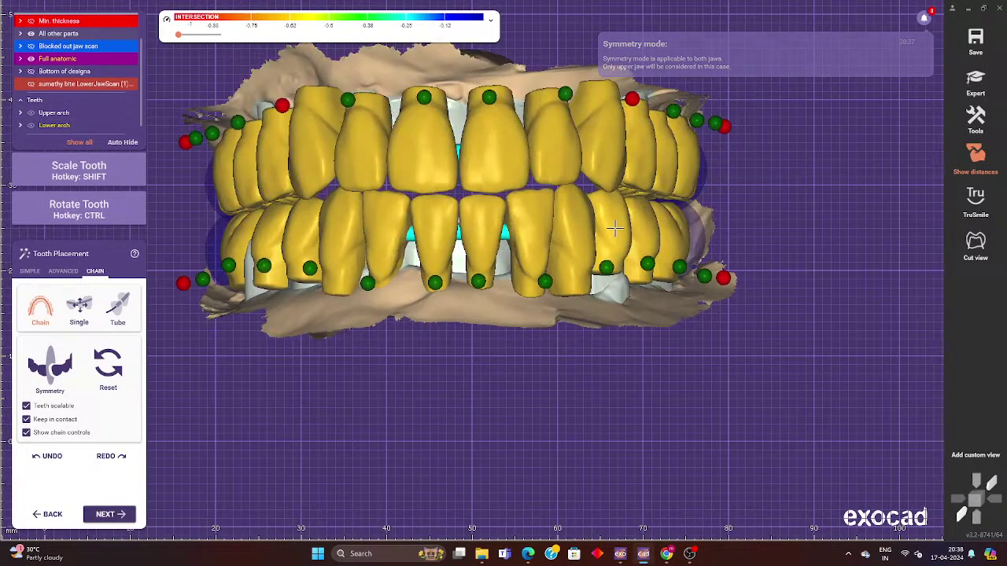
pyautogui.moveTo(480, 214); pyautogui.dragTo(479, 211)
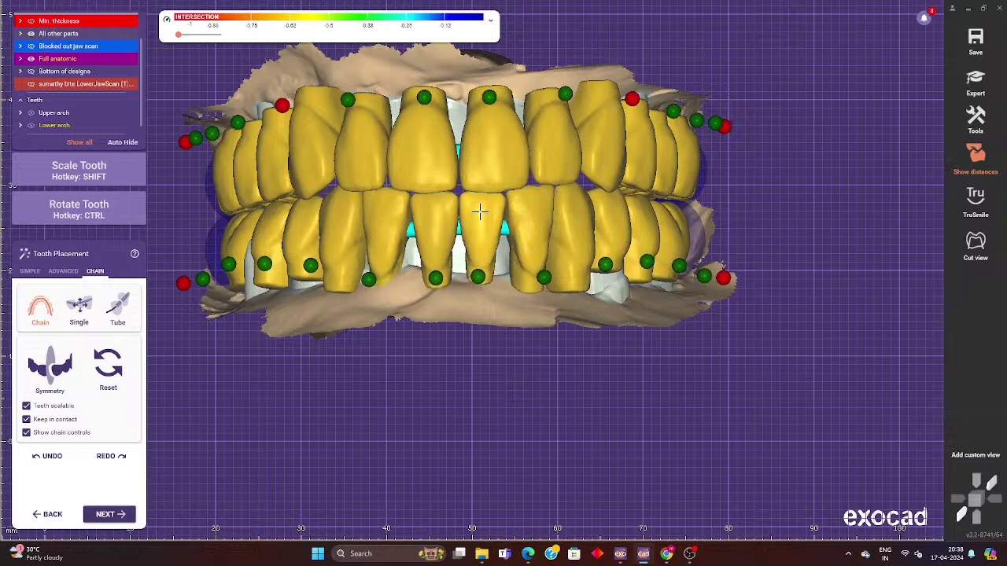
pyautogui.moveTo(490, 228); pyautogui.dragTo(480, 236, button='right')
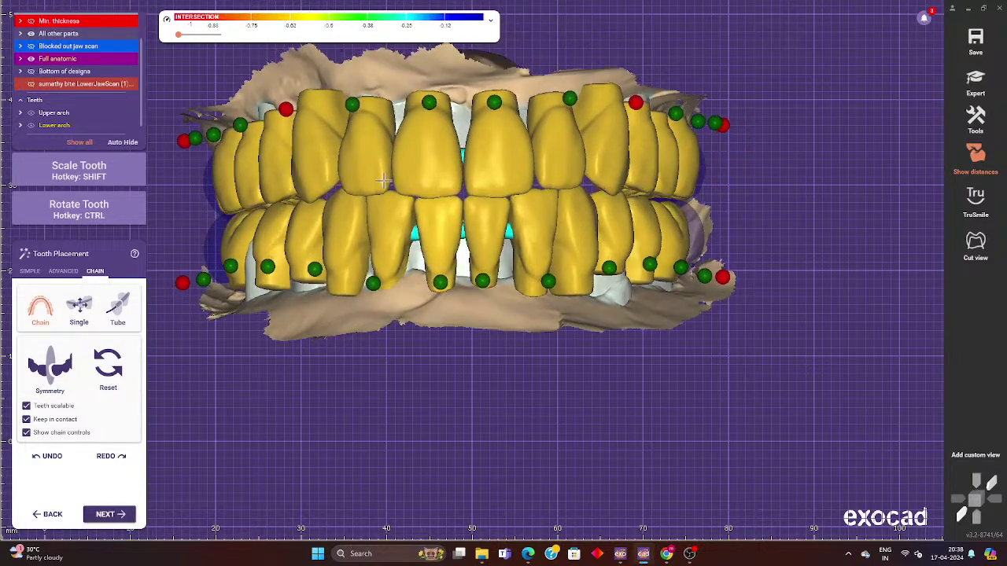
pyautogui.moveTo(685, 220); pyautogui.dragTo(625, 217, button='right')
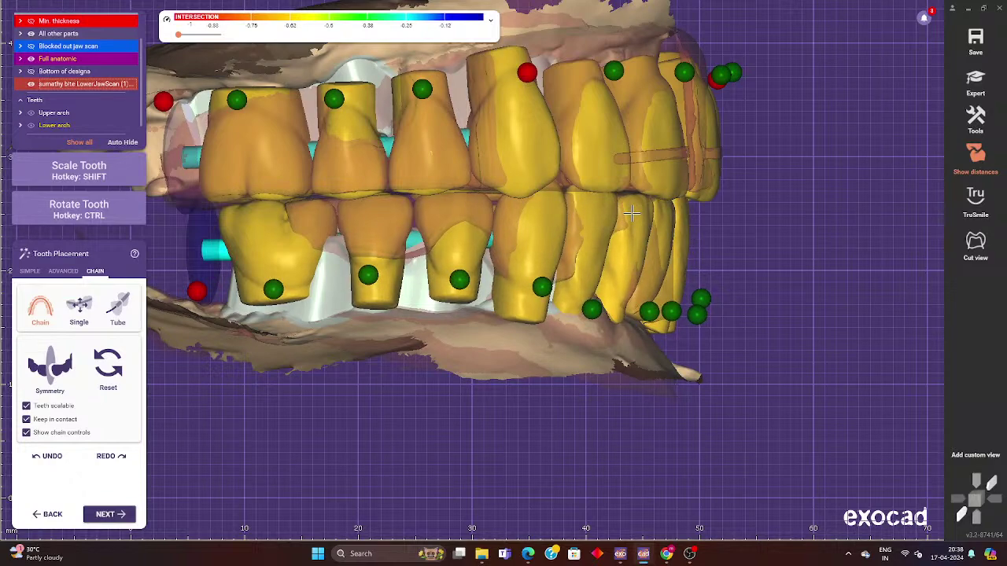
pyautogui.scroll(-3, 566, 286)
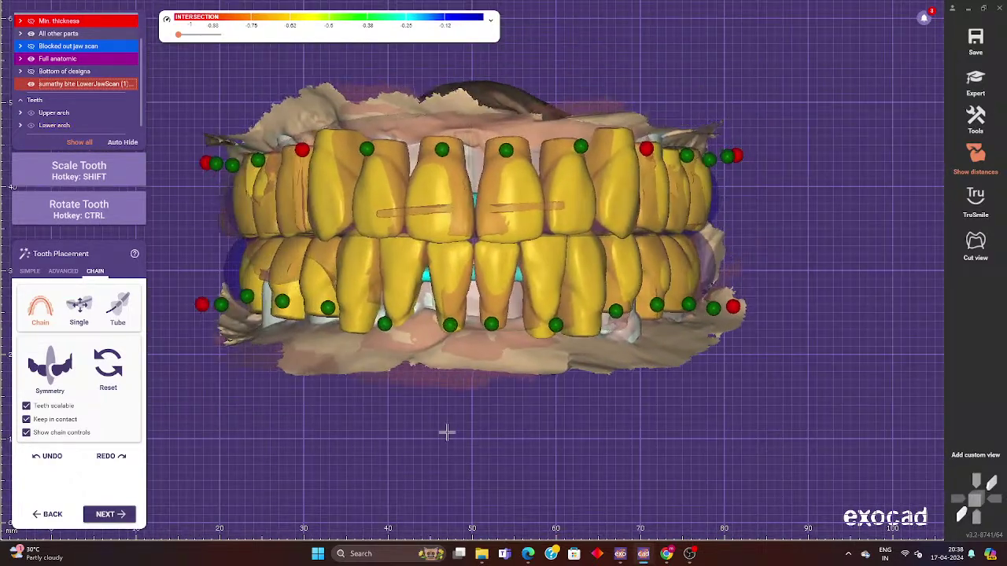
# Move to Free-Forming and apply an ANATOMIC Adapt preset to the teeth.
pyautogui.click(107, 513)
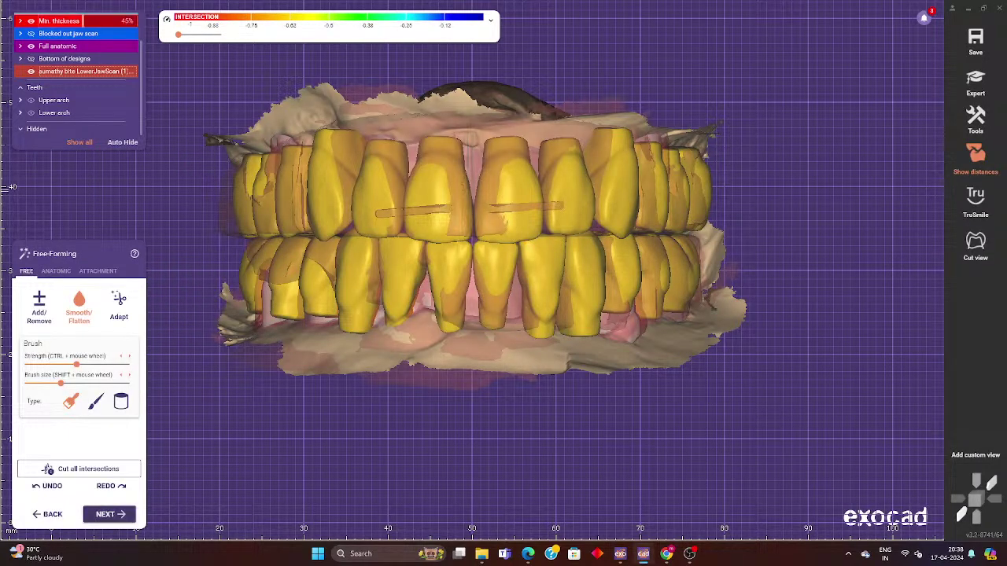
pyautogui.click(100, 514)
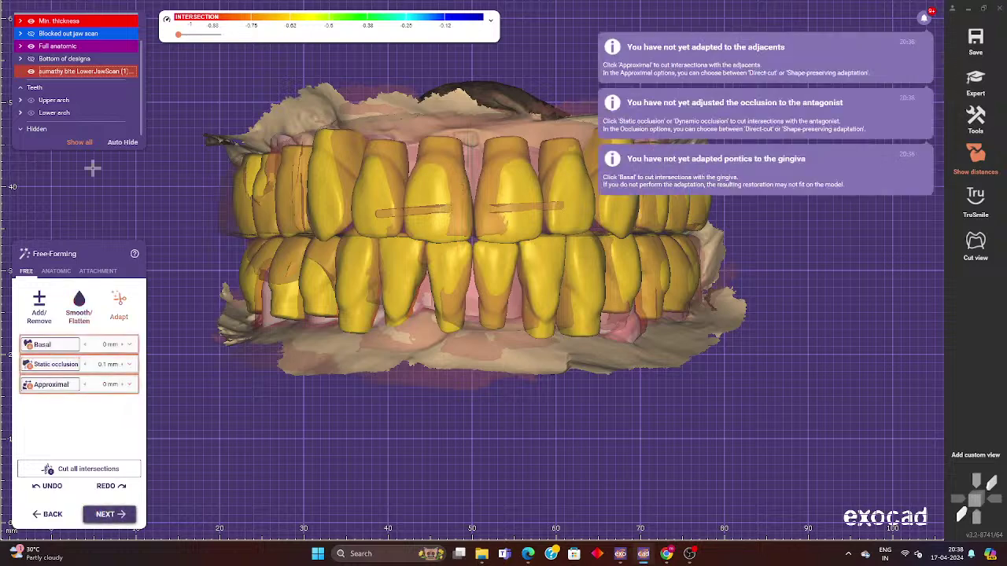
pyautogui.scroll(-3, 338, 357)
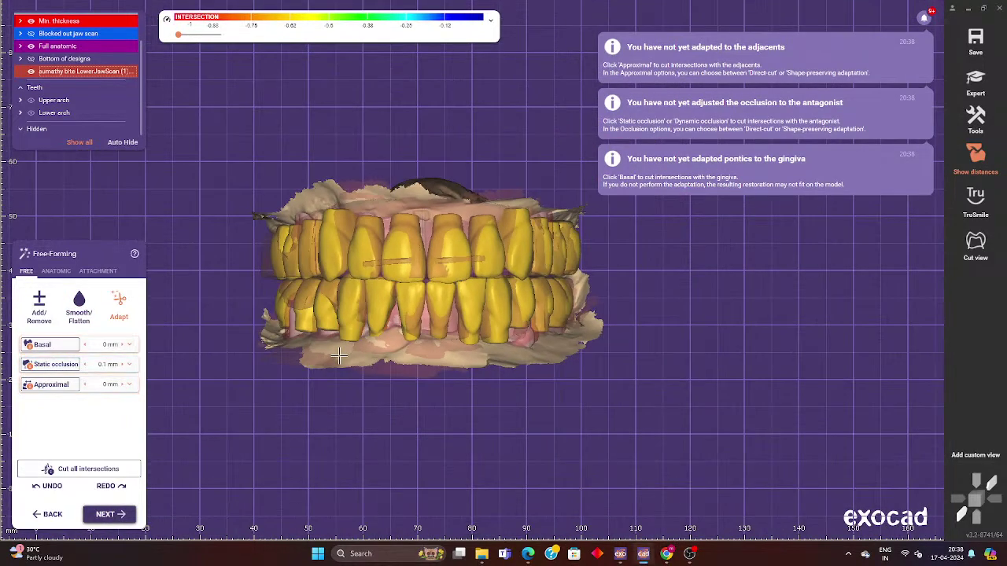
pyautogui.scroll(3, 339, 357)
pyautogui.click(55, 271)
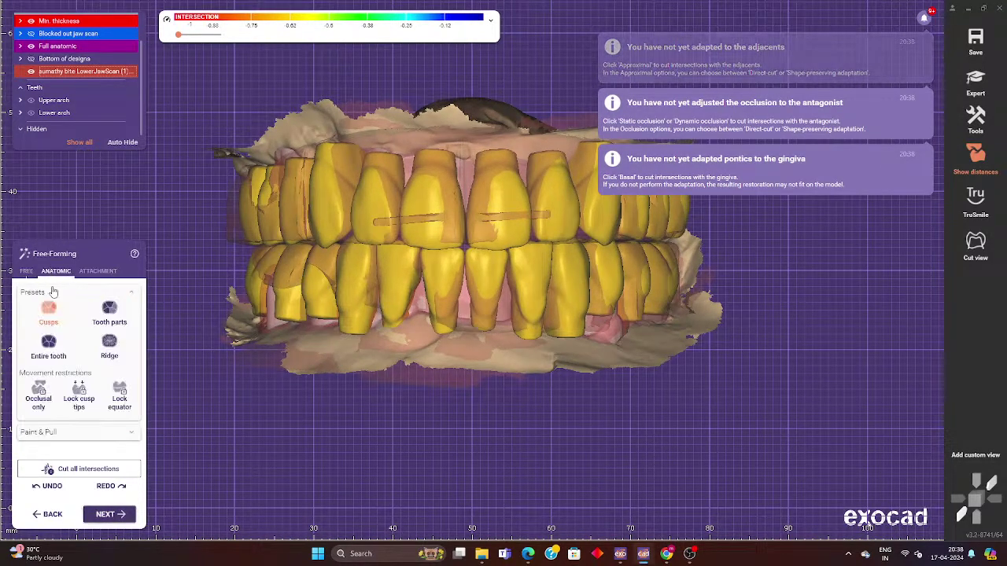
pyautogui.click(48, 342)
pyautogui.scroll(2, 331, 213)
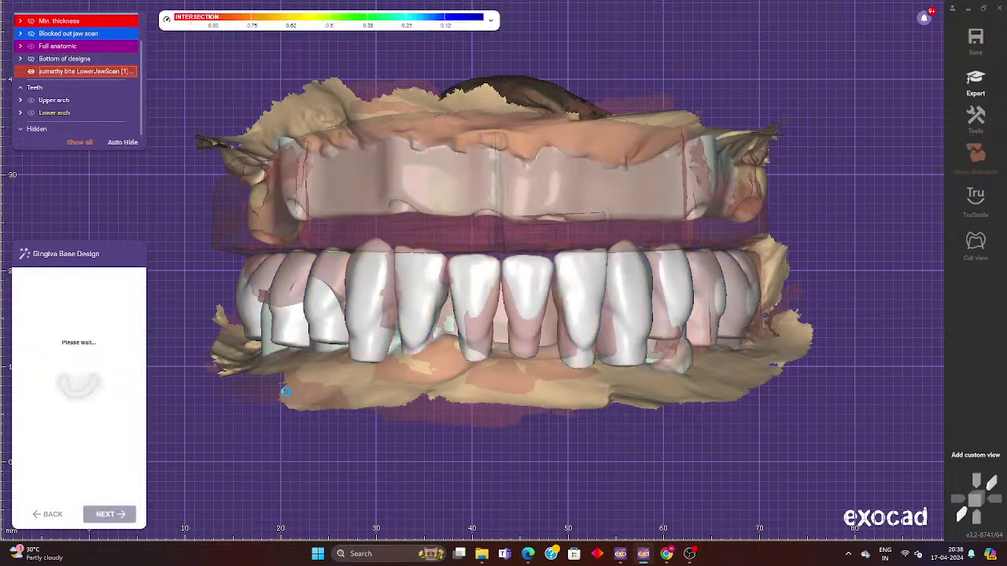
# Extend the upper gingiva base margin line toward the right molar.
pyautogui.scroll(-3, 346, 330)
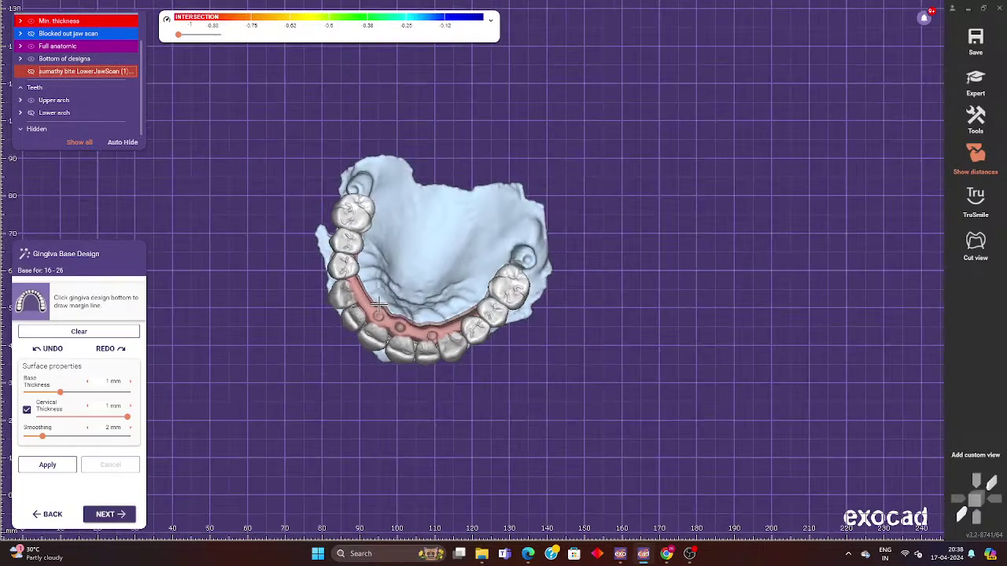
pyautogui.moveTo(347, 331); pyautogui.dragTo(402, 293, button='right')
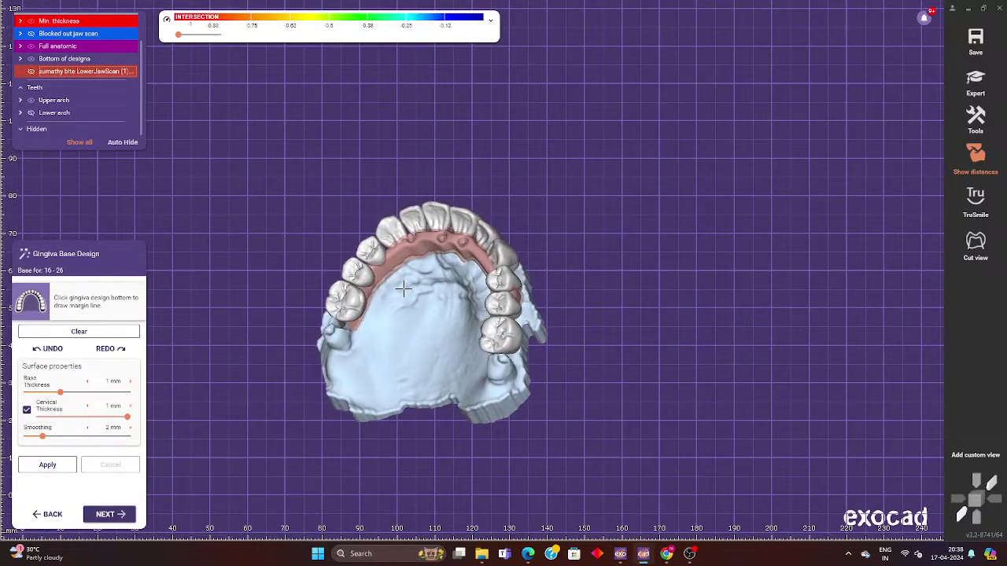
pyautogui.scroll(4, 378, 315)
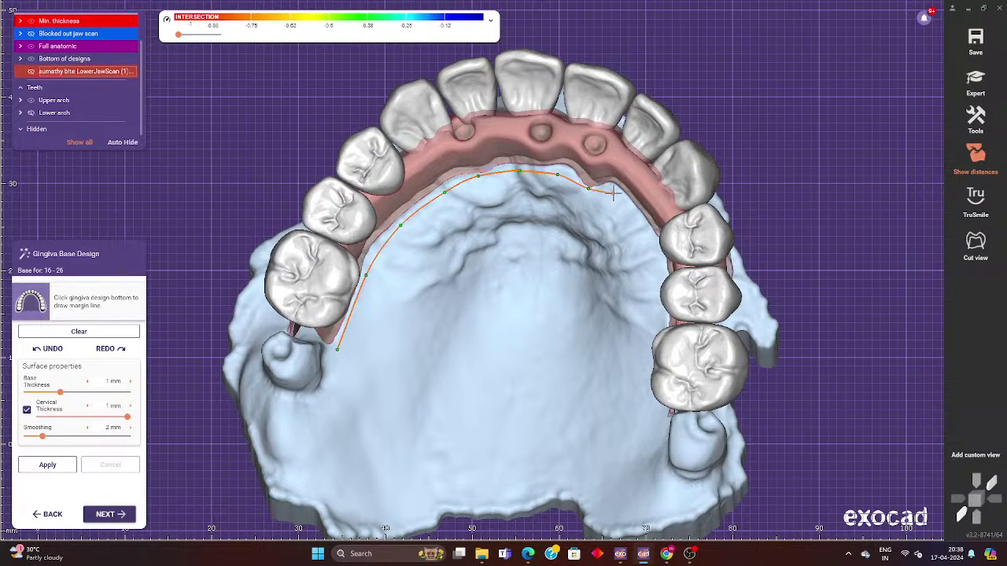
pyautogui.moveTo(652, 264); pyautogui.dragTo(653, 281, button='right')
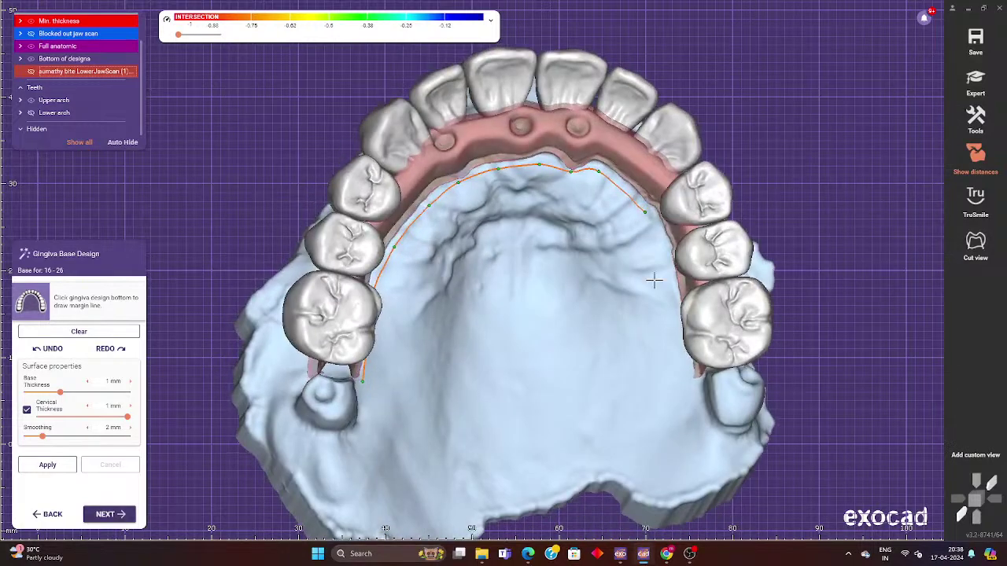
pyautogui.click(668, 279)
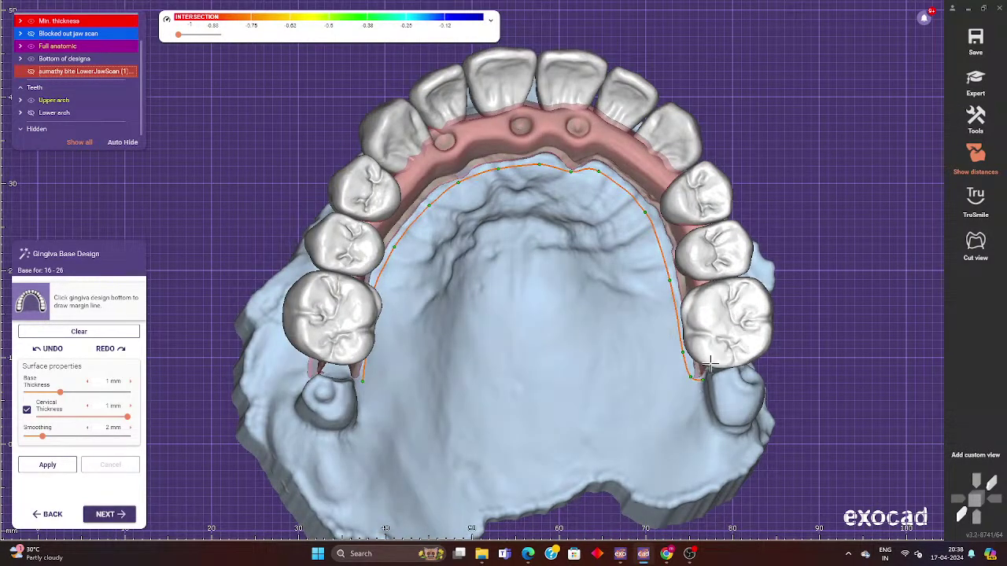
pyautogui.moveTo(702, 380)
pyautogui.mouseDown(button='right')
pyautogui.moveTo(725, 359)
pyautogui.moveTo(657, 203)
pyautogui.mouseUp(button='right')
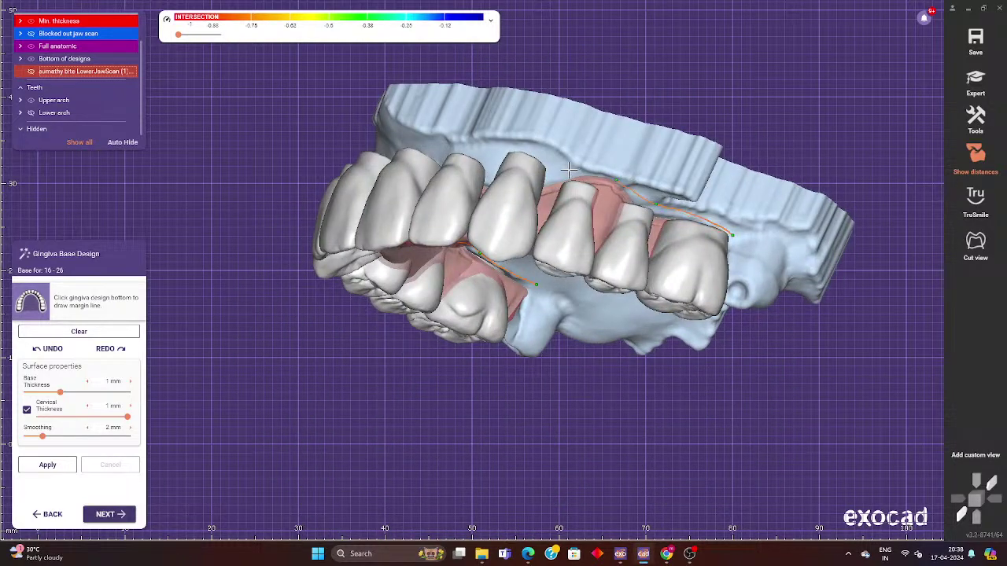
# Close the upper margin line to generate the 16–26 gingiva base, then advance to the lower arch.
pyautogui.moveTo(489, 157); pyautogui.dragTo(507, 171, button='right')
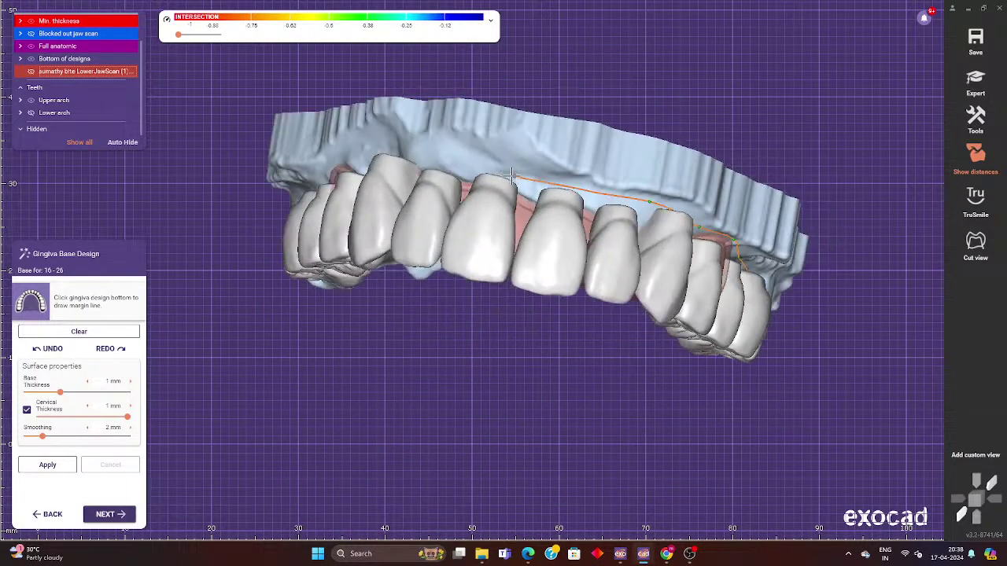
pyautogui.scroll(2, 653, 189)
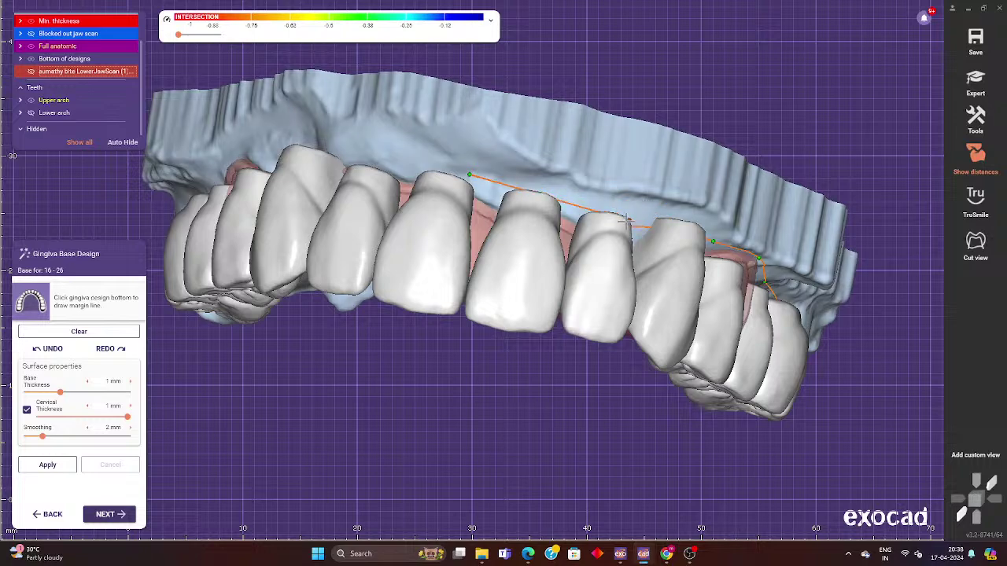
pyautogui.scroll(1, 618, 199)
pyautogui.moveTo(617, 198)
pyautogui.mouseDown(button='right')
pyautogui.moveTo(342, 220)
pyautogui.moveTo(400, 159)
pyautogui.mouseUp(button='right')
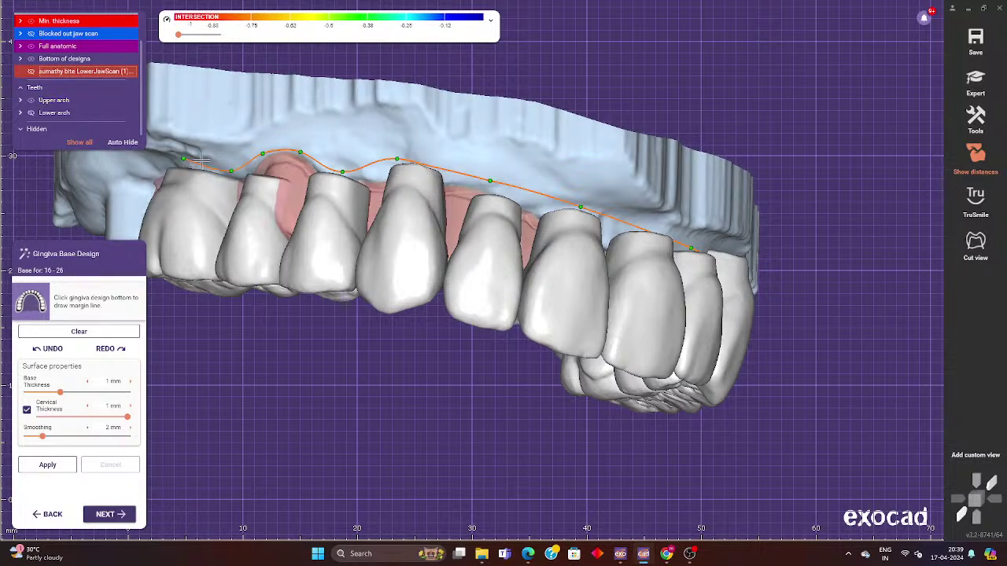
pyautogui.moveTo(203, 160); pyautogui.dragTo(266, 124, button='right')
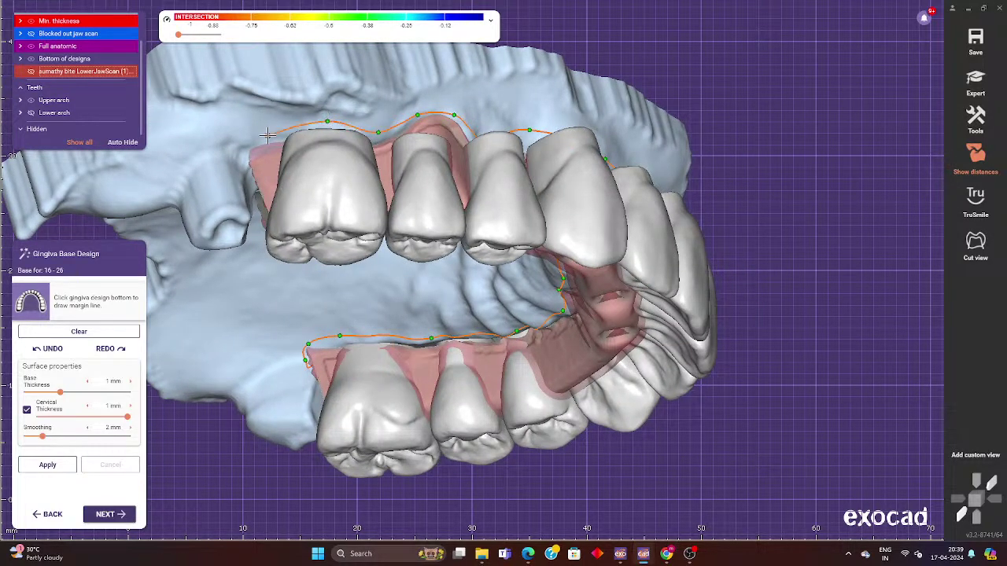
pyautogui.moveTo(248, 184); pyautogui.dragTo(235, 157, button='right')
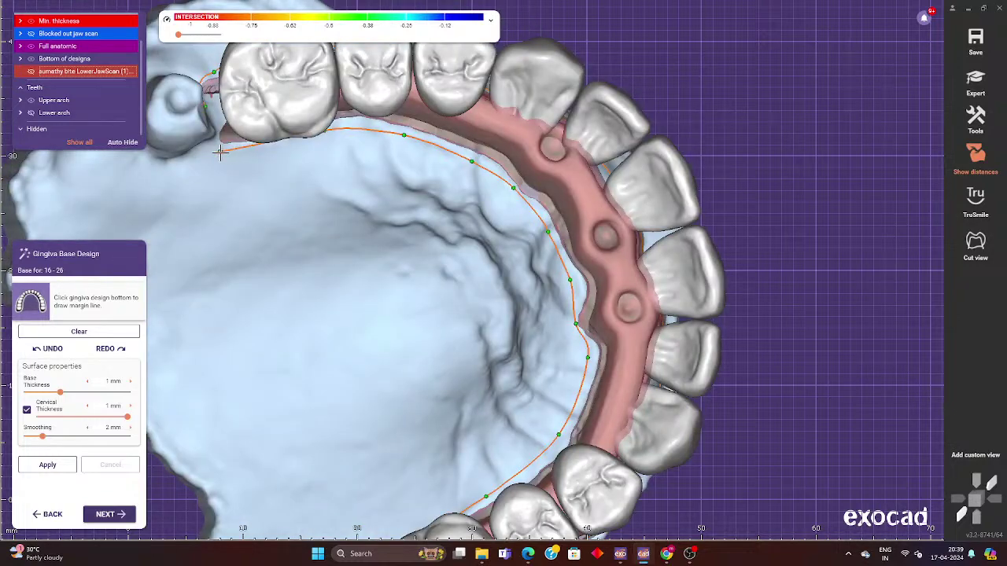
pyautogui.click(220, 153)
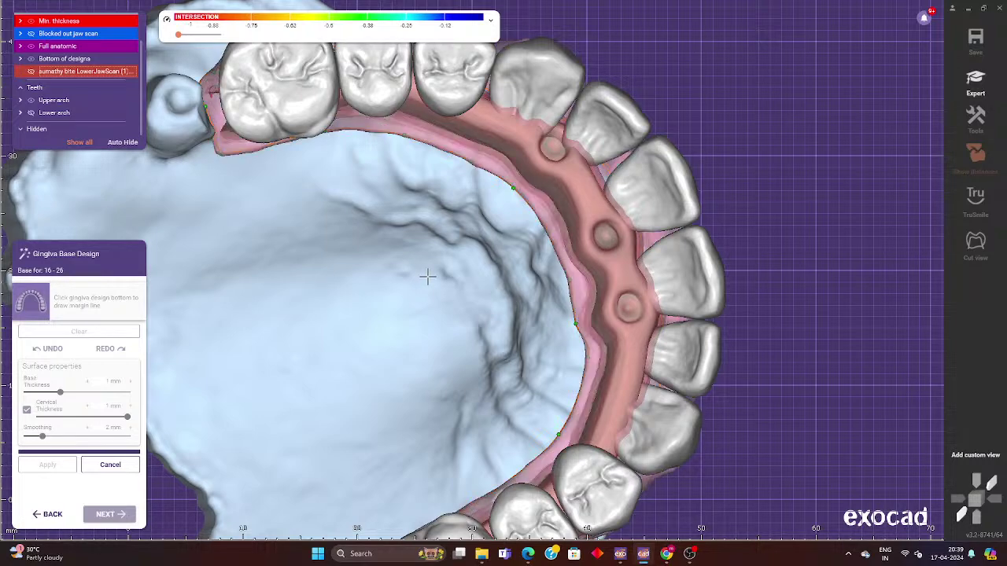
pyautogui.click(110, 515)
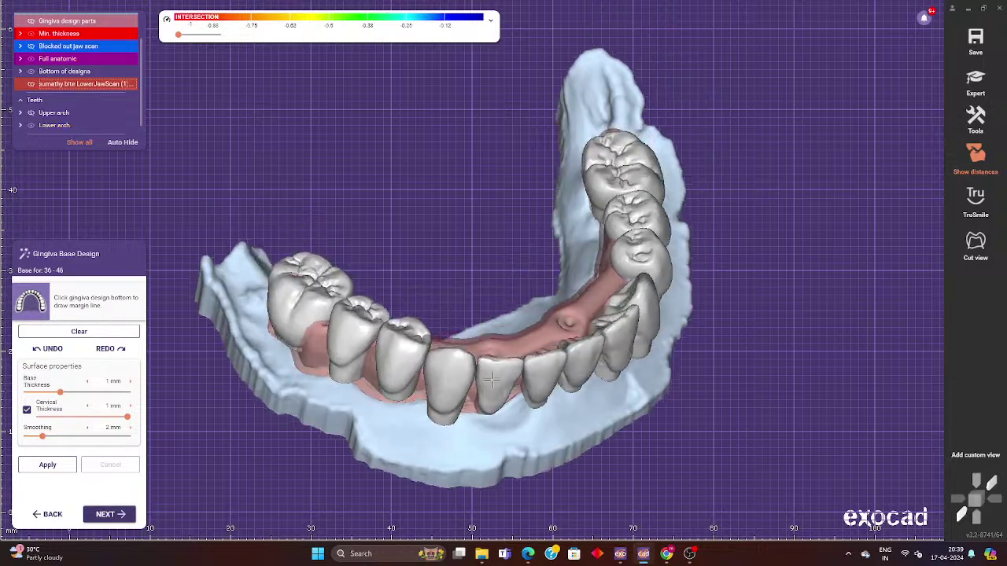
# Place margin points around the lower arch for its gingiva base outline.
pyautogui.moveTo(345, 294); pyautogui.dragTo(261, 332, button='right')
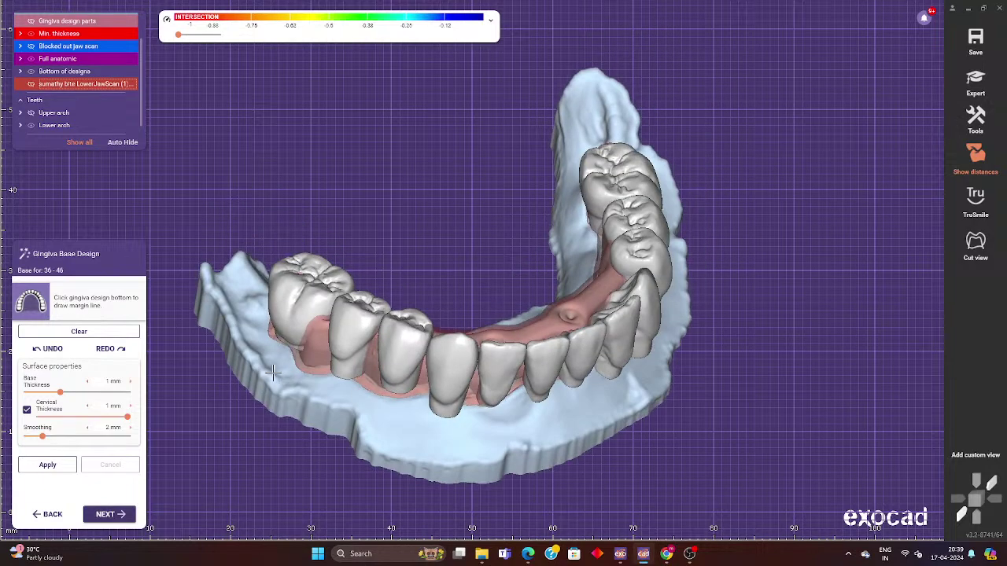
pyautogui.scroll(2, 261, 332)
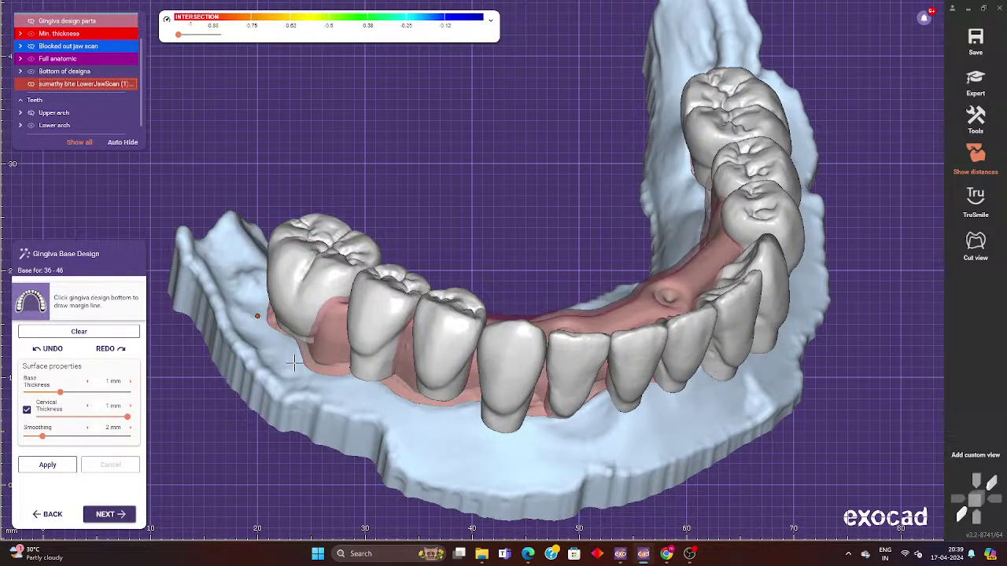
pyautogui.click(444, 417)
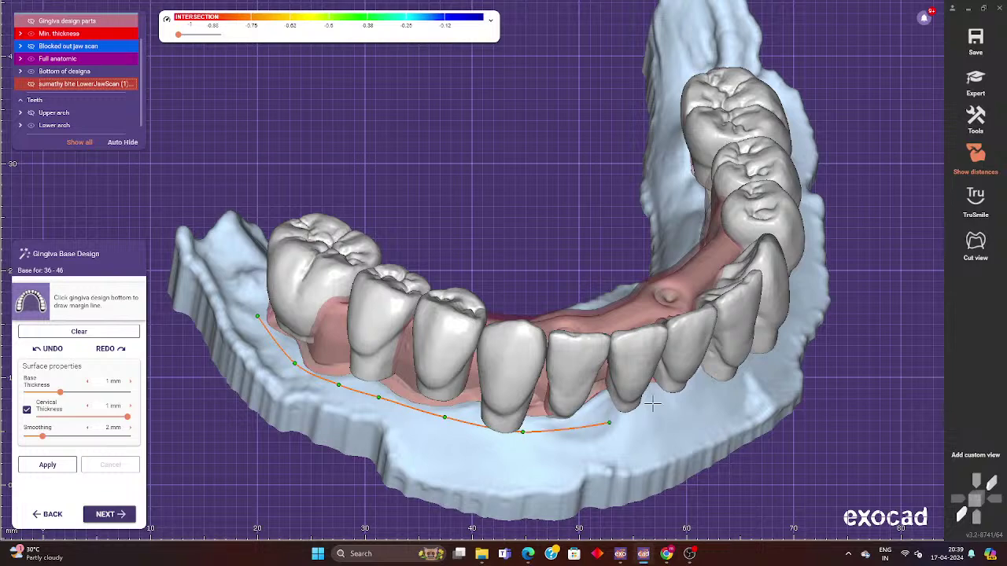
pyautogui.moveTo(704, 382); pyautogui.dragTo(592, 425, button='right')
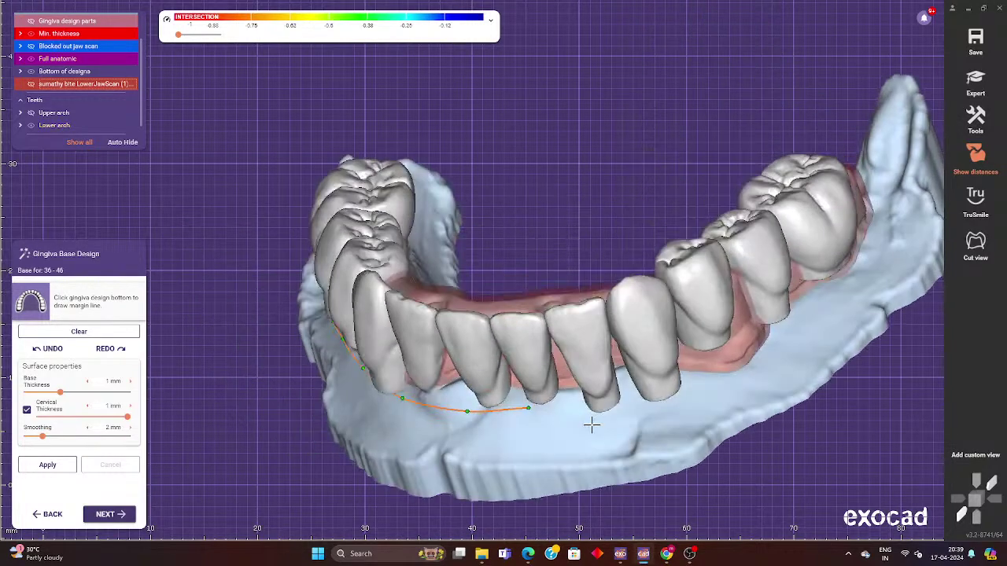
pyautogui.click(723, 378)
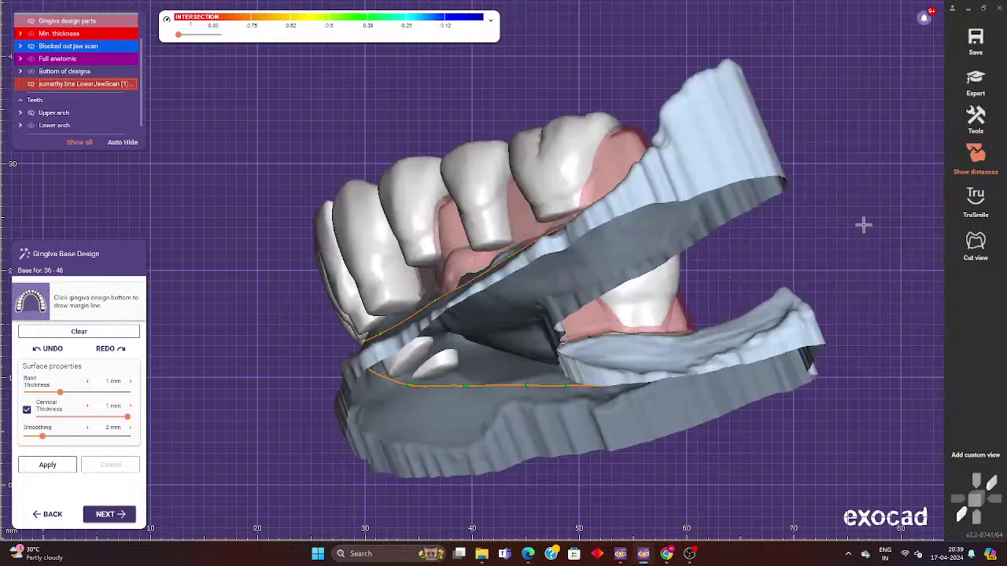
pyautogui.moveTo(879, 226); pyautogui.dragTo(866, 224, button='right')
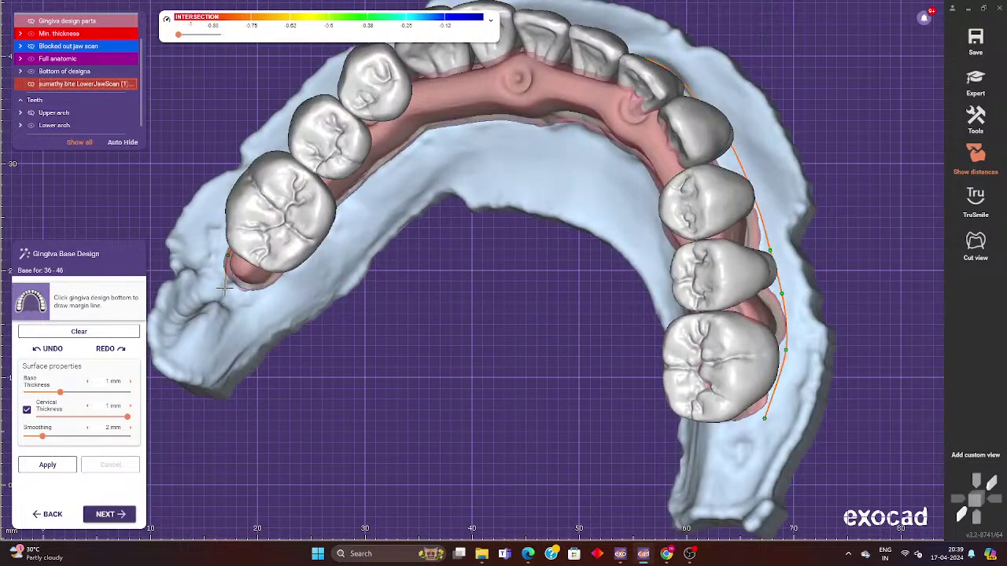
pyautogui.click(285, 288)
# Close the lower margin line to build the 36–46 gingiva base and check it.
pyautogui.moveTo(285, 288); pyautogui.dragTo(357, 276, button='right')
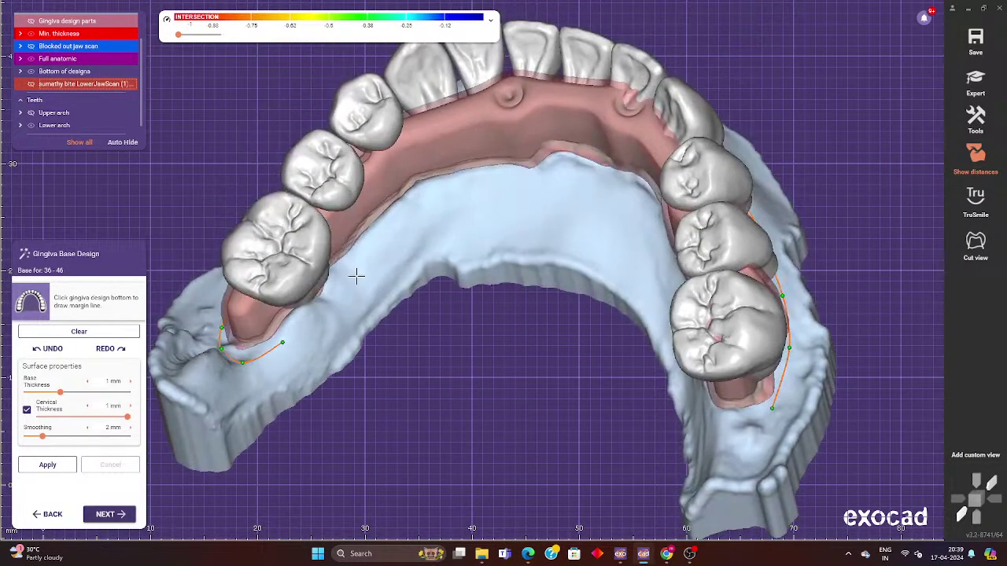
pyautogui.moveTo(445, 183)
pyautogui.mouseDown(button='right')
pyautogui.moveTo(477, 187)
pyautogui.moveTo(476, 176)
pyautogui.mouseUp(button='right')
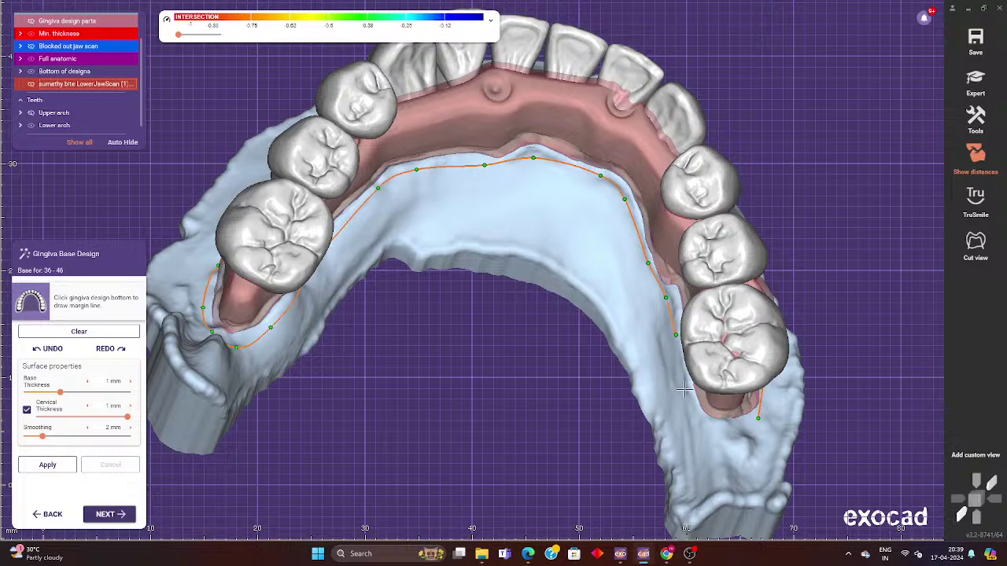
pyautogui.click(755, 421)
pyautogui.moveTo(411, 404)
pyautogui.mouseDown(button='right')
pyautogui.moveTo(403, 386)
pyautogui.moveTo(636, 478)
pyautogui.mouseUp(button='right')
pyautogui.moveTo(647, 443); pyautogui.dragTo(541, 422, button='right')
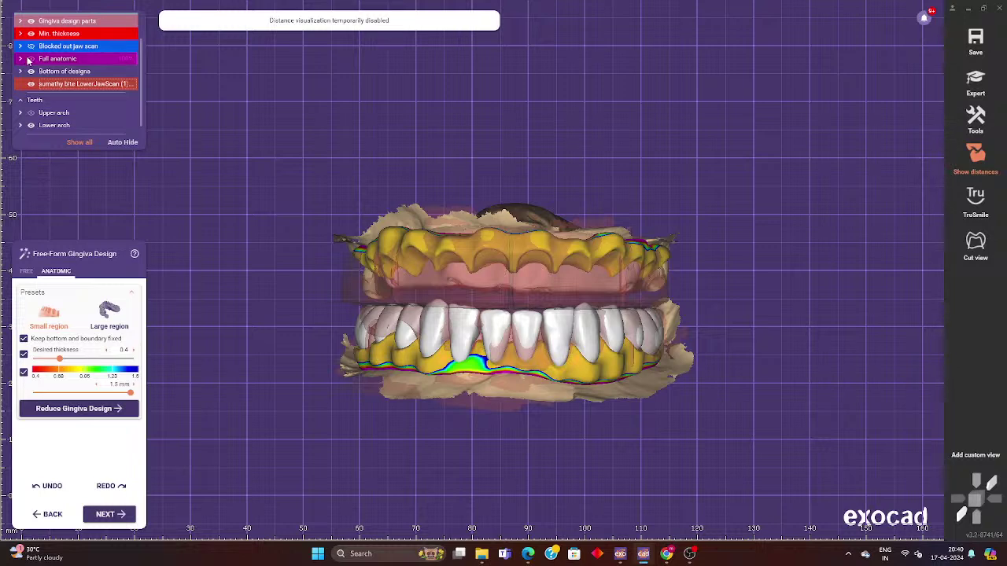
# Show the upper arch teeth and hide the lower jaw scan.
pyautogui.click(30, 125)
pyautogui.moveTo(278, 130); pyautogui.dragTo(125, 144, button='right')
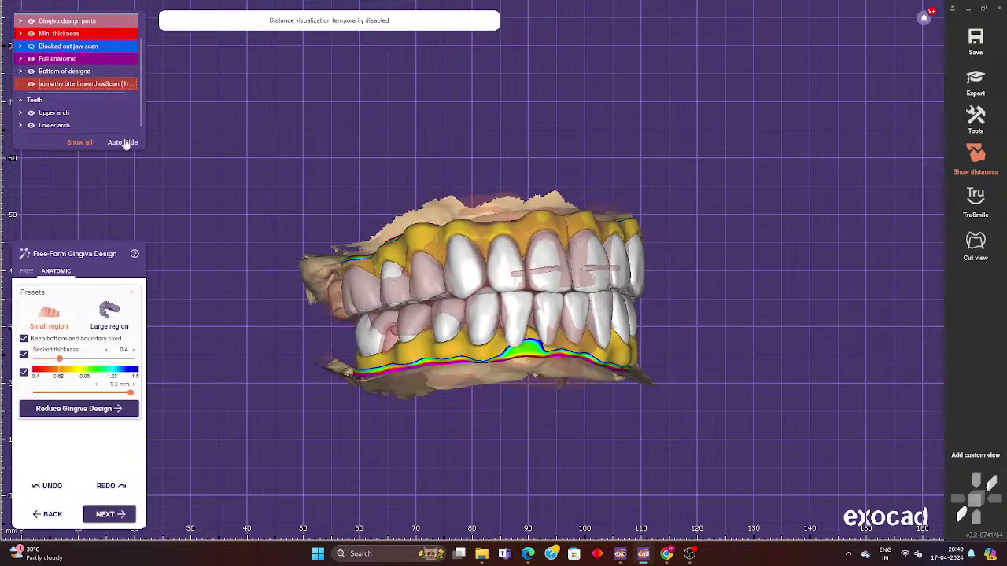
pyautogui.click(31, 84)
pyautogui.moveTo(231, 226); pyautogui.dragTo(151, 86, button='right')
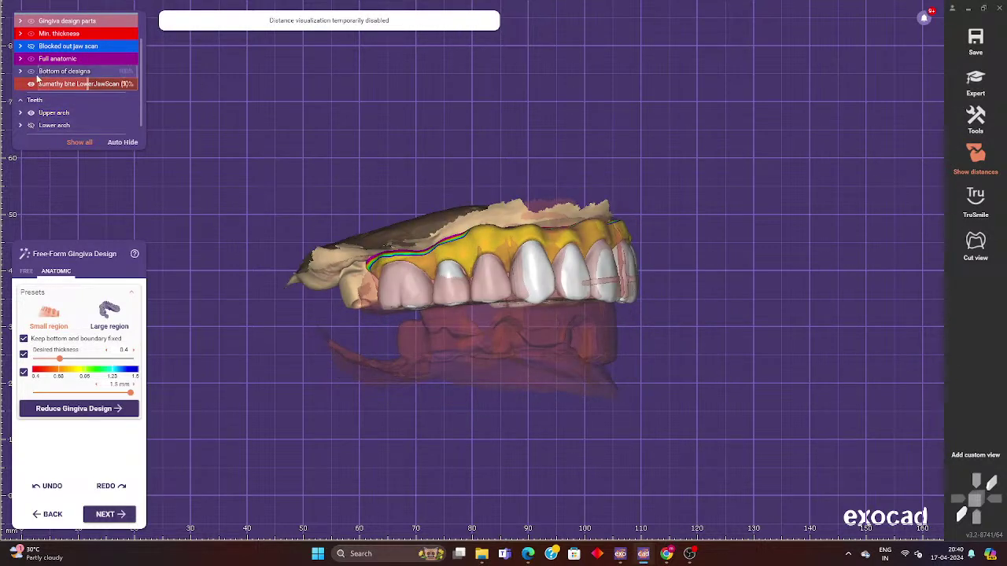
pyautogui.scroll(1, 37, 79)
pyautogui.scroll(3, 483, 353)
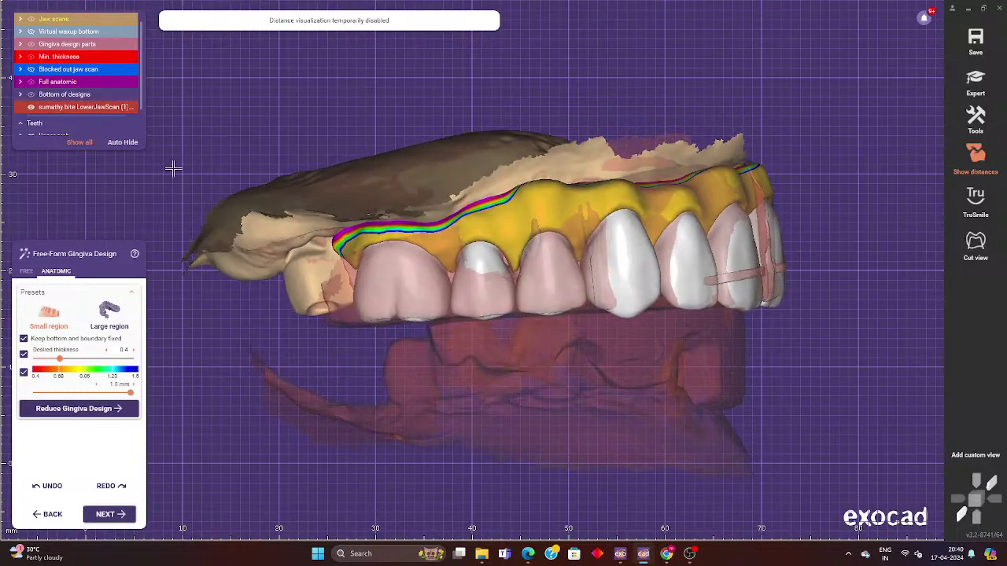
pyautogui.click(30, 107)
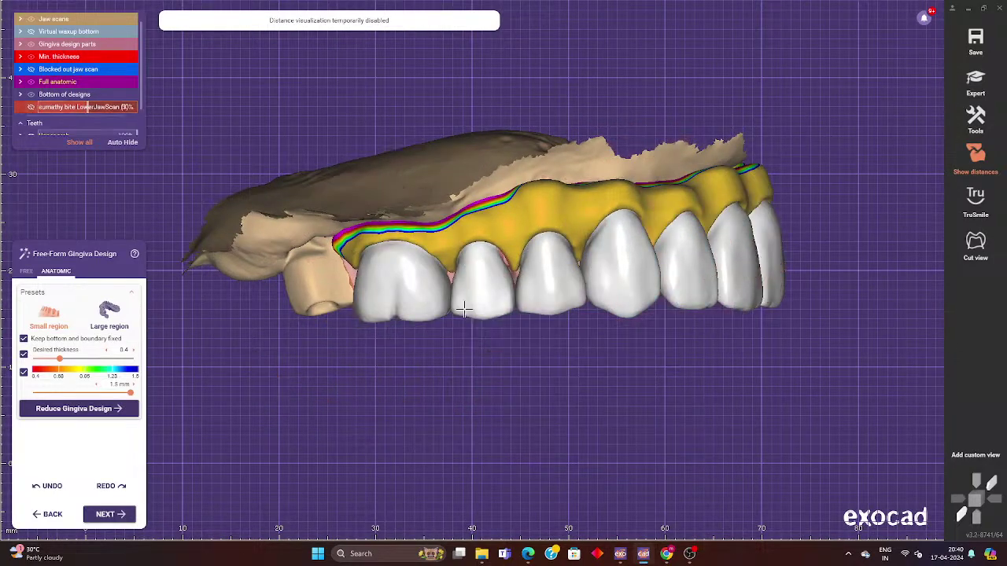
pyautogui.scroll(3, 452, 287)
# Fill out the gingival papillae between the upper central and lateral incisors.
pyautogui.moveTo(444, 273); pyautogui.dragTo(649, 252)
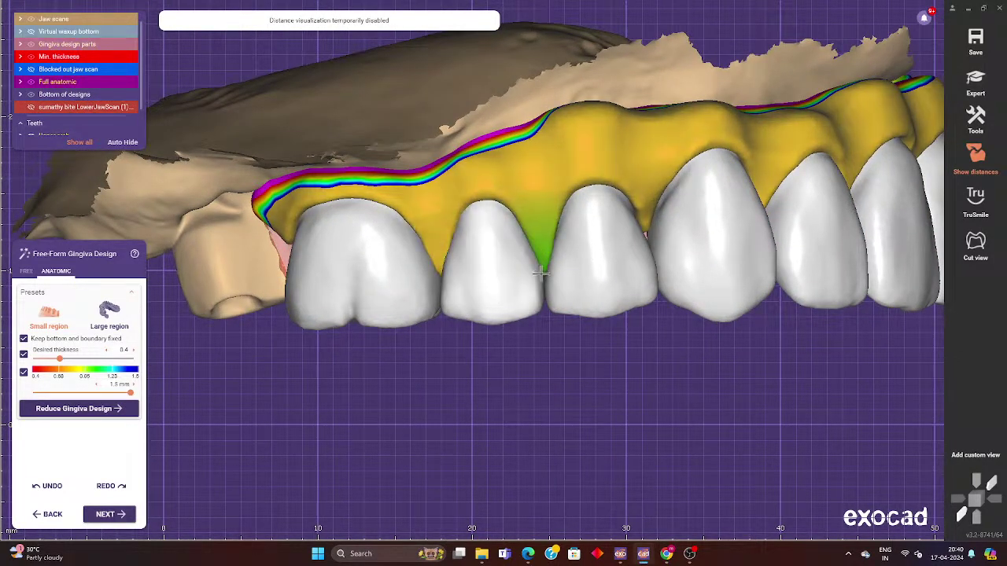
pyautogui.moveTo(649, 252); pyautogui.dragTo(497, 239, button='right')
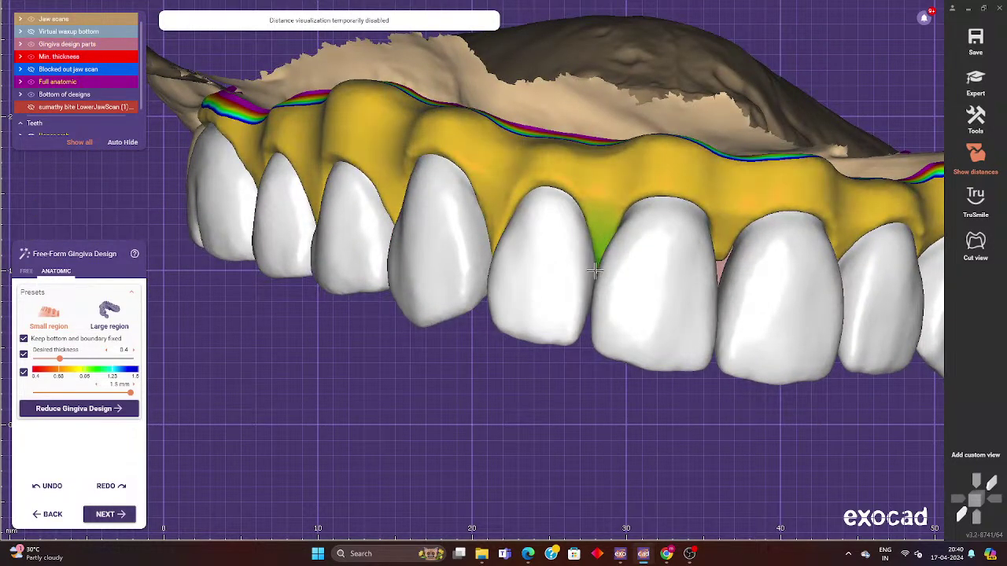
pyautogui.moveTo(497, 239)
pyautogui.mouseDown(button='right')
pyautogui.moveTo(591, 272)
pyautogui.moveTo(543, 226)
pyautogui.mouseUp(button='right')
pyautogui.moveTo(543, 226); pyautogui.dragTo(652, 224)
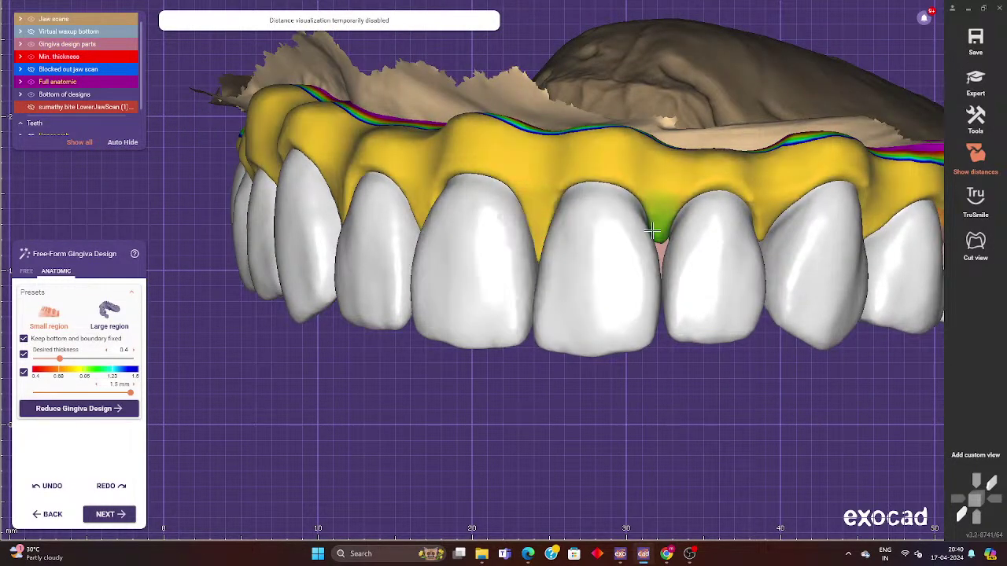
pyautogui.moveTo(663, 236); pyautogui.dragTo(638, 256, button='right')
pyautogui.moveTo(639, 256); pyautogui.dragTo(675, 226)
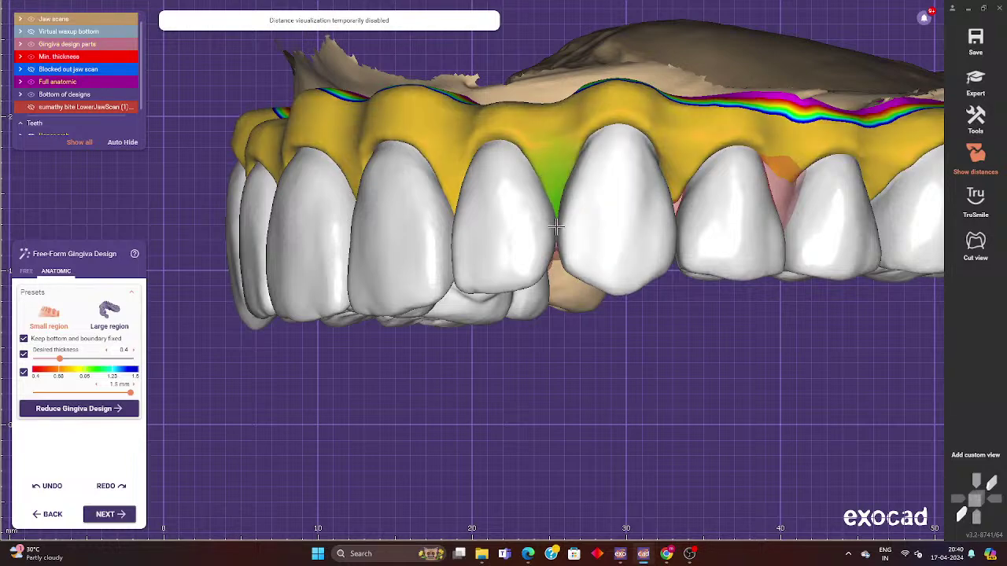
pyautogui.moveTo(675, 227); pyautogui.dragTo(696, 200, button='right')
pyautogui.moveTo(696, 200); pyautogui.dragTo(702, 195)
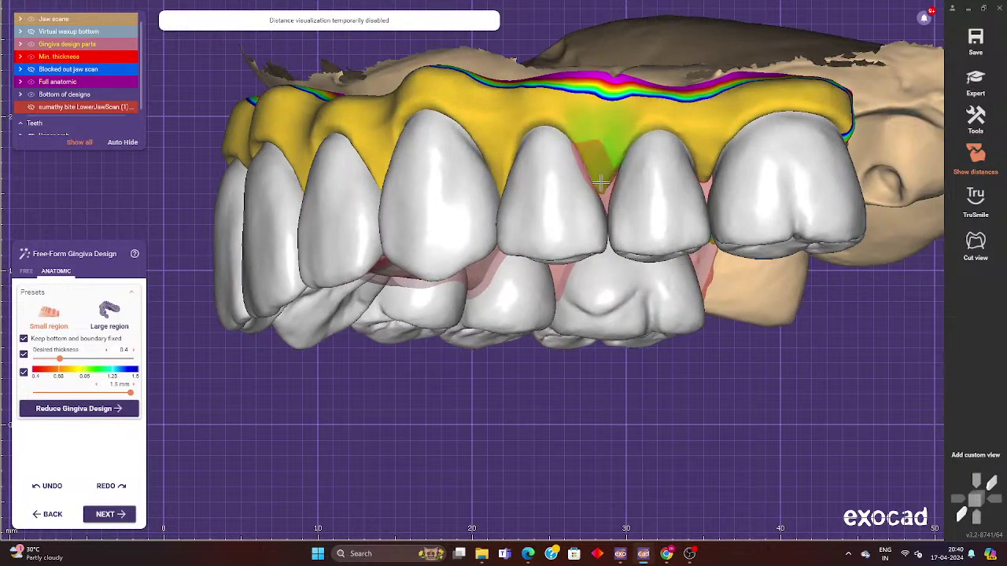
pyautogui.moveTo(703, 195)
pyautogui.mouseDown(button='right')
pyautogui.moveTo(645, 252)
pyautogui.moveTo(652, 265)
pyautogui.moveTo(90, 251)
pyautogui.mouseUp(button='right')
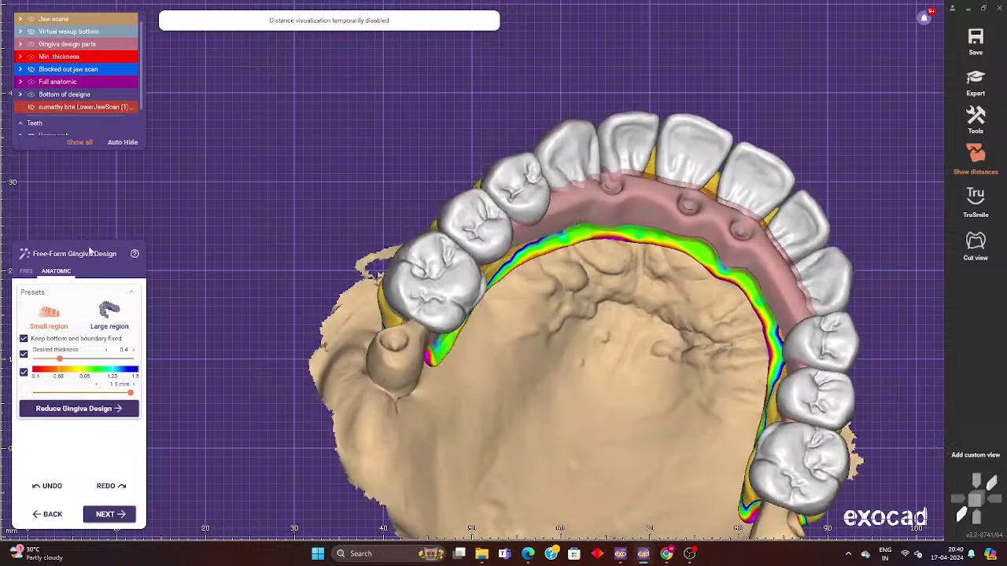
# Add gingiva wax along the palatal side beside both upper molar regions.
pyautogui.click(26, 272)
pyautogui.scroll(2, 444, 358)
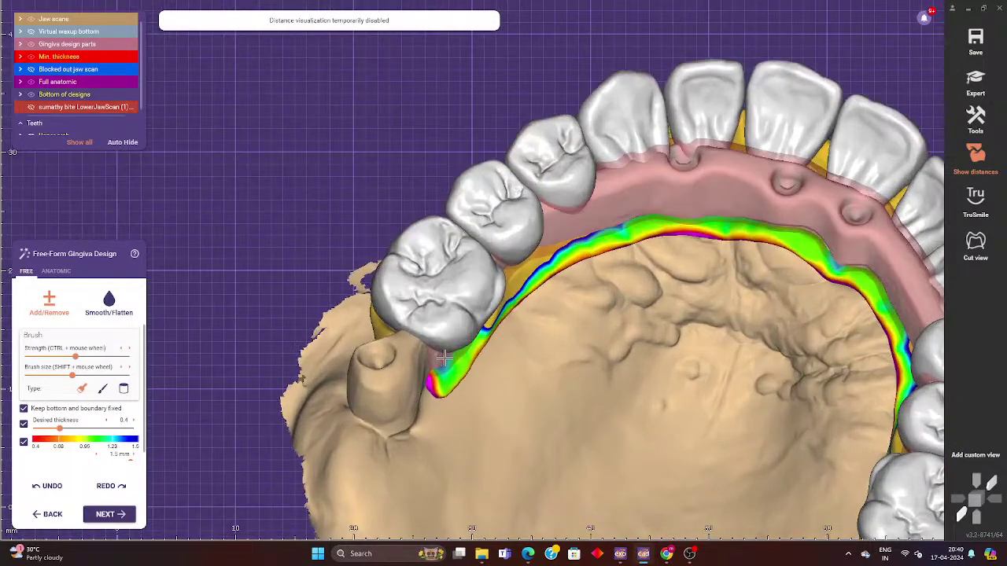
pyautogui.moveTo(443, 363); pyautogui.dragTo(443, 360)
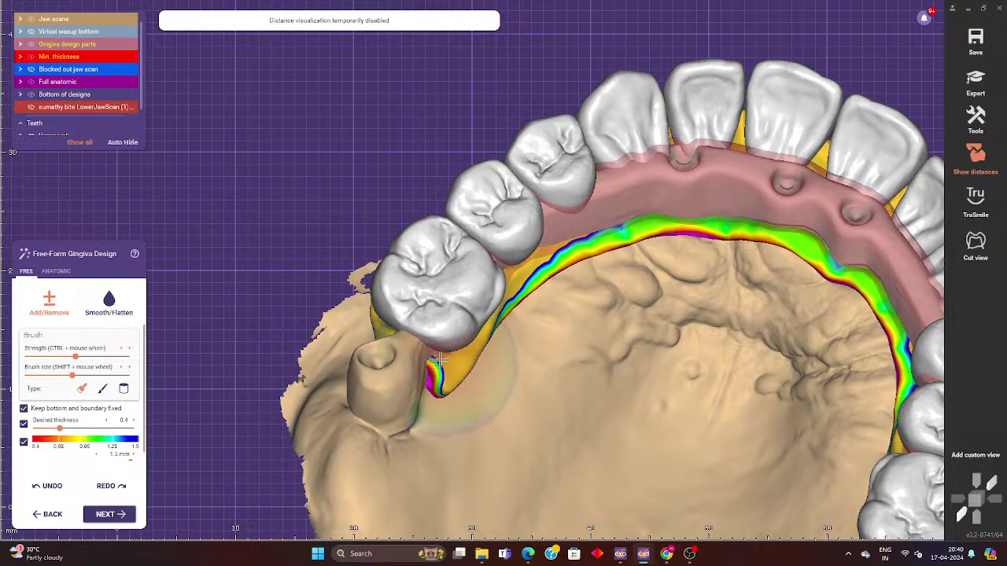
pyautogui.moveTo(500, 299)
pyautogui.mouseDown()
pyautogui.moveTo(558, 244)
pyautogui.moveTo(663, 207)
pyautogui.mouseUp()
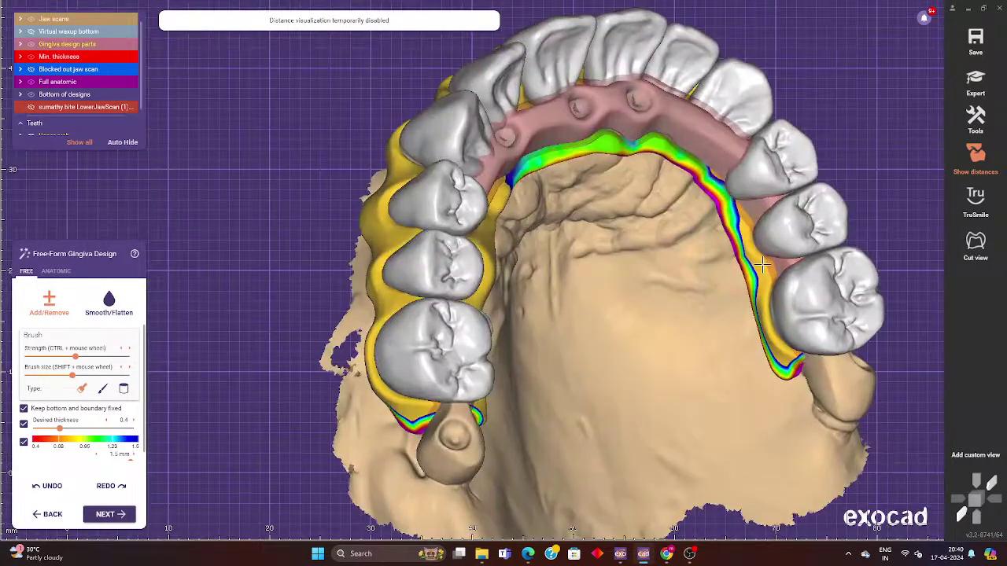
pyautogui.moveTo(763, 267)
pyautogui.mouseDown()
pyautogui.moveTo(750, 216)
pyautogui.moveTo(713, 181)
pyautogui.mouseUp()
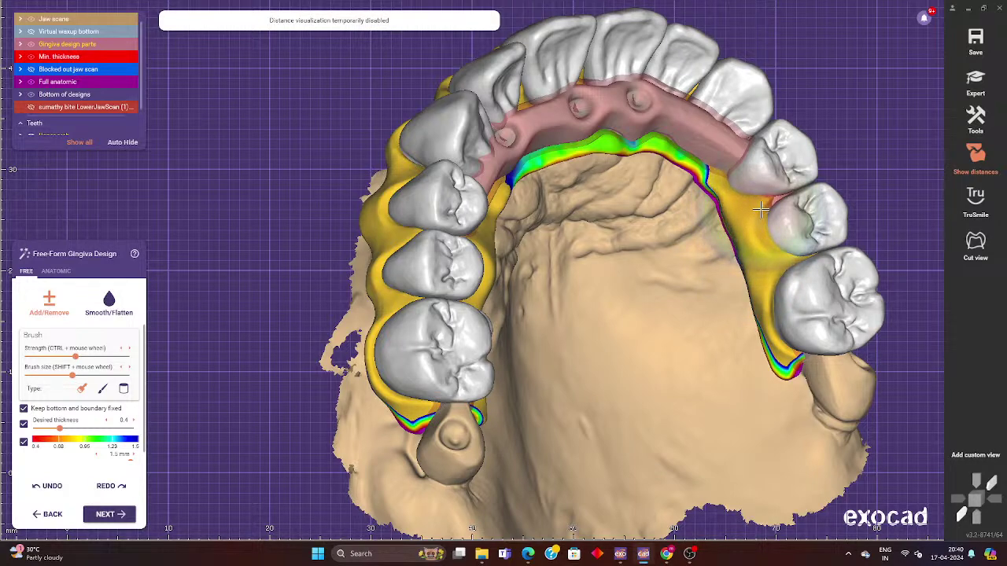
pyautogui.moveTo(712, 180); pyautogui.dragTo(557, 266, button='right')
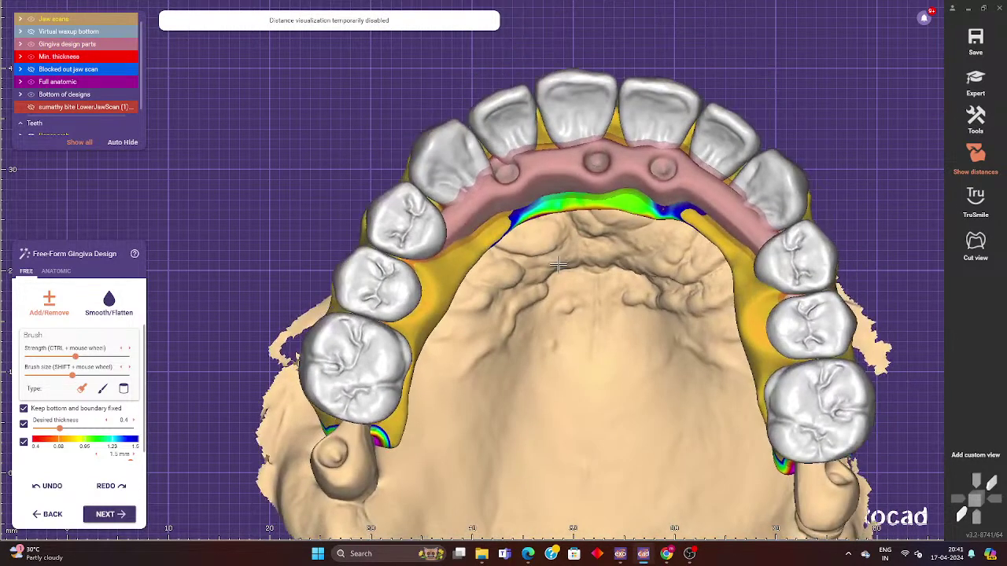
# Build up the upper-left palatal gingiva from the central bridge toward the canine.
pyautogui.moveTo(487, 246)
pyautogui.mouseDown()
pyautogui.moveTo(472, 231)
pyautogui.moveTo(539, 184)
pyautogui.moveTo(675, 206)
pyautogui.moveTo(733, 238)
pyautogui.moveTo(701, 202)
pyautogui.moveTo(605, 187)
pyautogui.mouseUp()
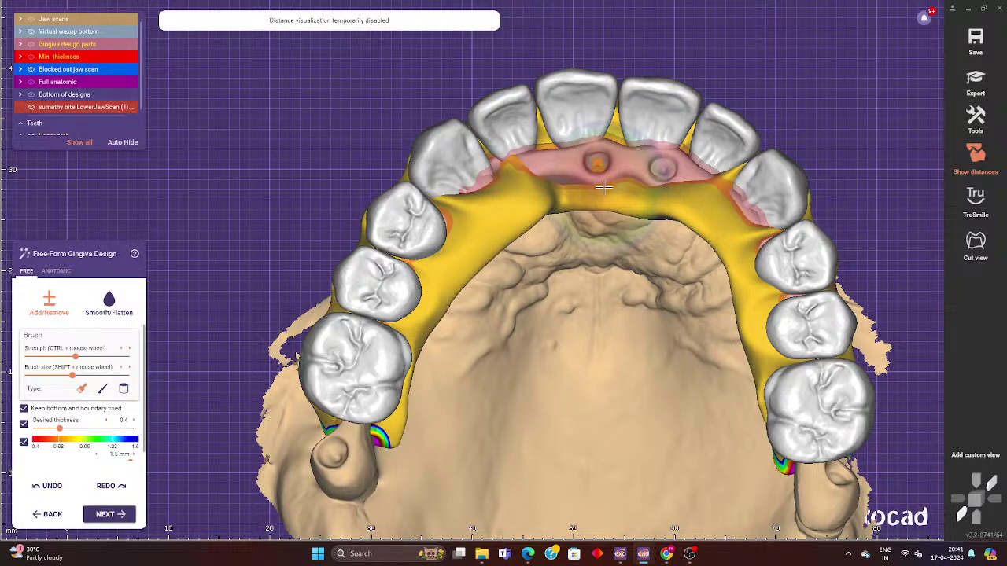
pyautogui.moveTo(603, 187); pyautogui.dragTo(531, 172)
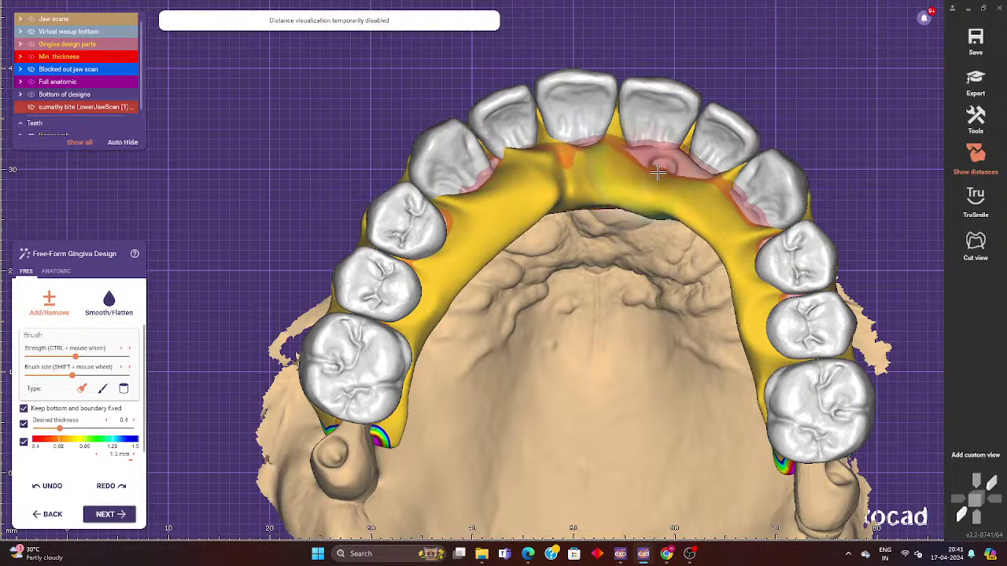
pyautogui.moveTo(676, 168)
pyautogui.mouseDown()
pyautogui.moveTo(705, 172)
pyautogui.moveTo(539, 163)
pyautogui.moveTo(465, 208)
pyautogui.mouseUp()
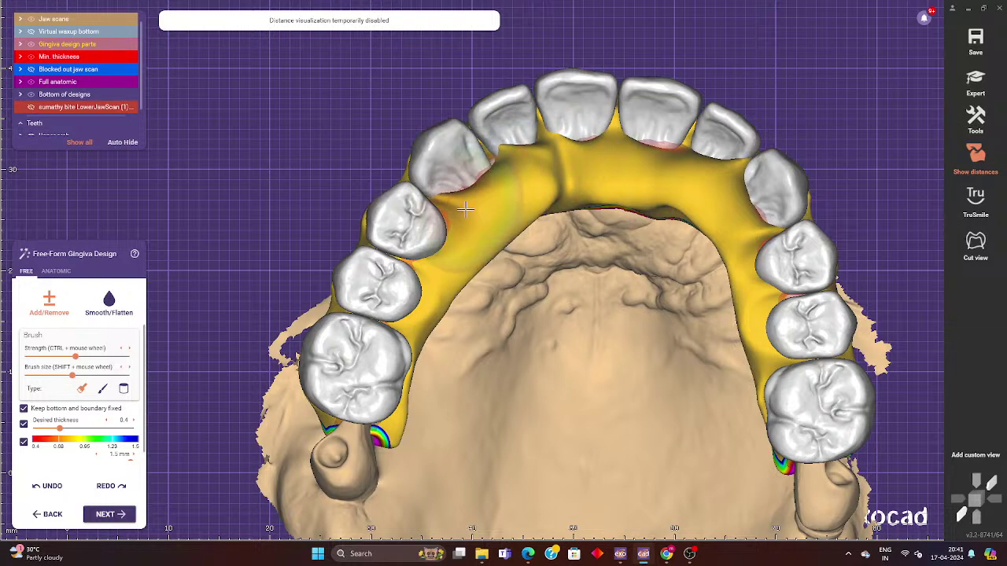
pyautogui.moveTo(434, 264); pyautogui.dragTo(273, 313, button='right')
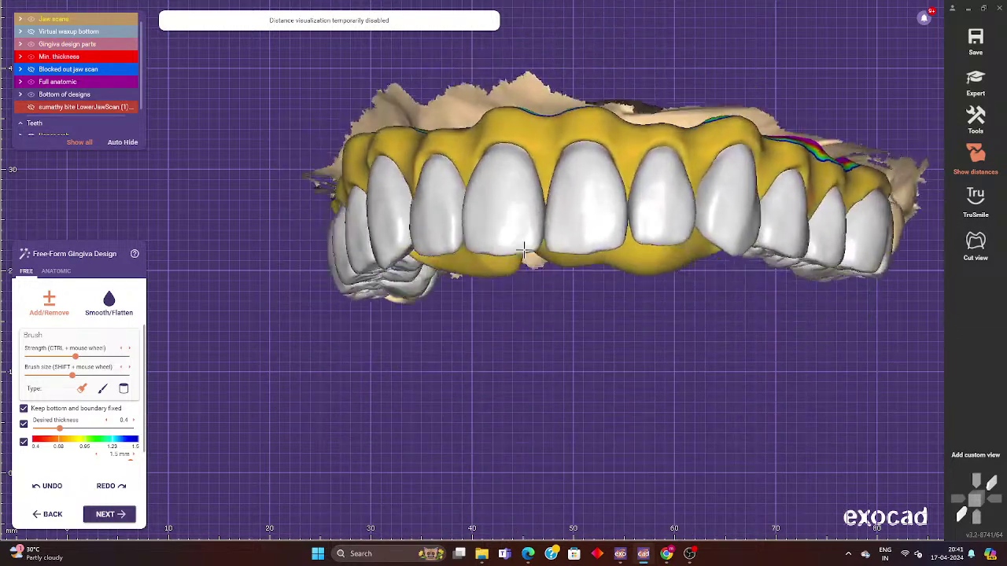
pyautogui.click(109, 310)
# Smooth out the groove in the front upper gingiva.
pyautogui.moveTo(575, 326); pyautogui.dragTo(579, 184, button='right')
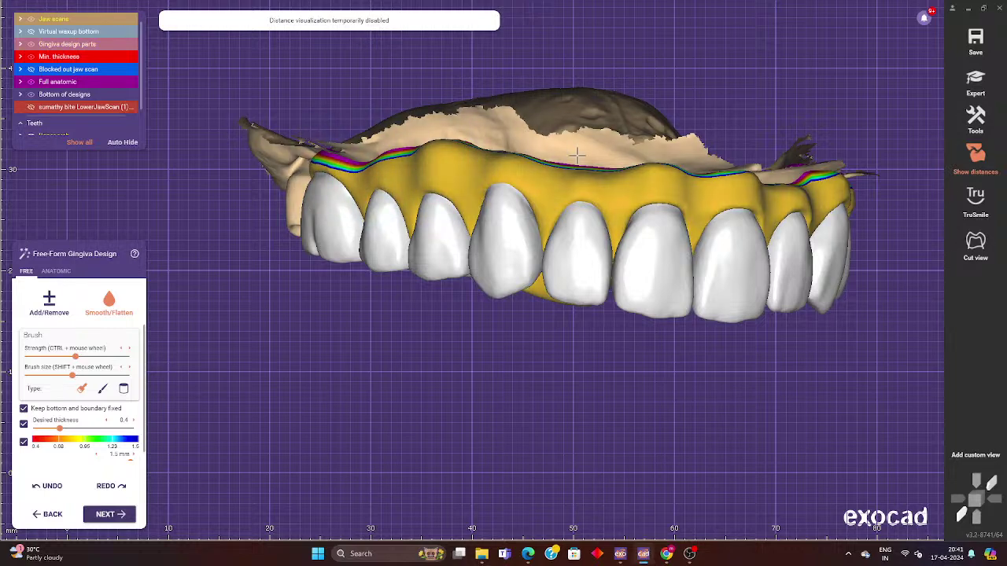
pyautogui.moveTo(674, 168); pyautogui.dragTo(615, 181, button='right')
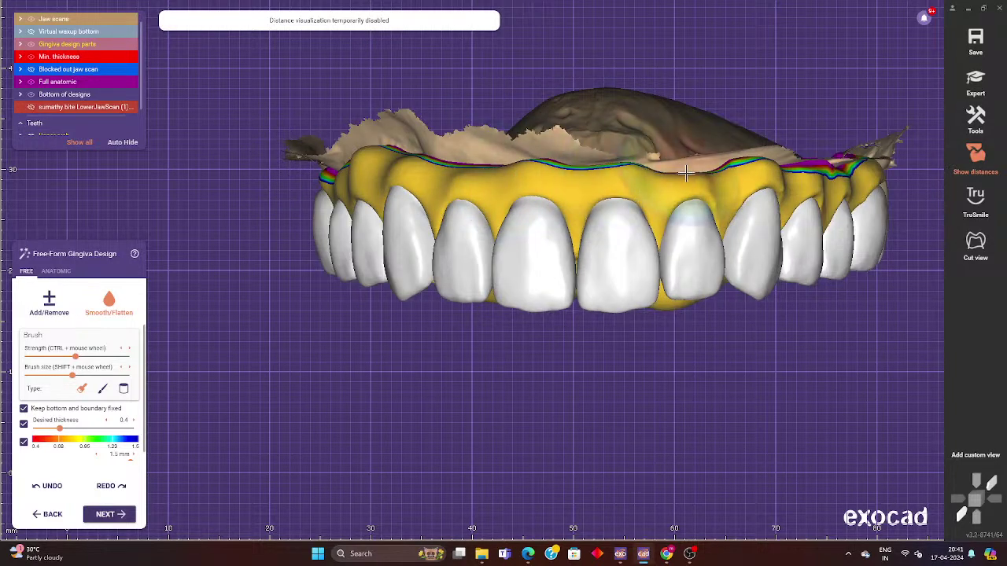
pyautogui.moveTo(882, 172)
pyautogui.mouseDown(button='right')
pyautogui.moveTo(764, 197)
pyautogui.moveTo(683, 171)
pyautogui.mouseUp(button='right')
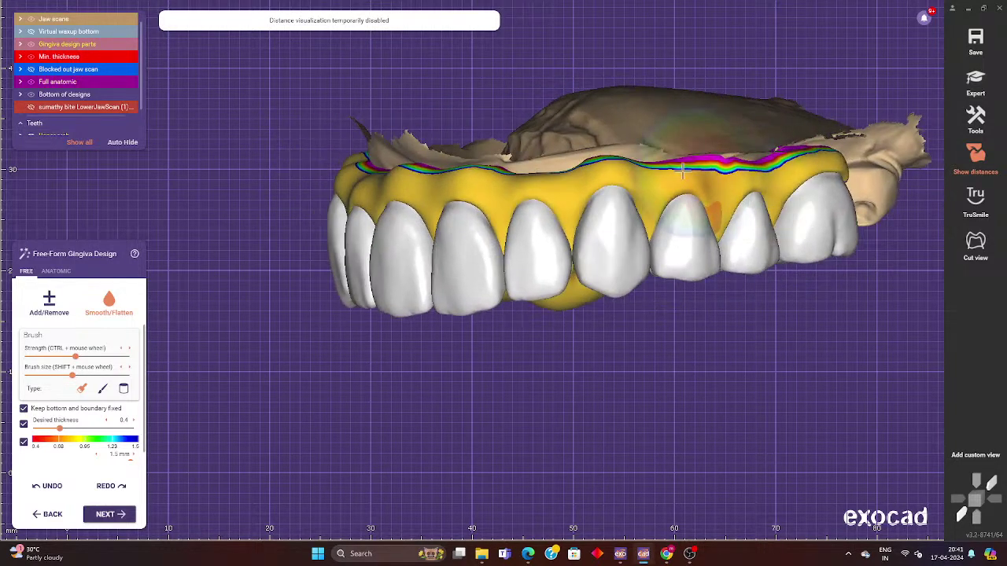
pyautogui.moveTo(719, 228); pyautogui.dragTo(682, 183, button='right')
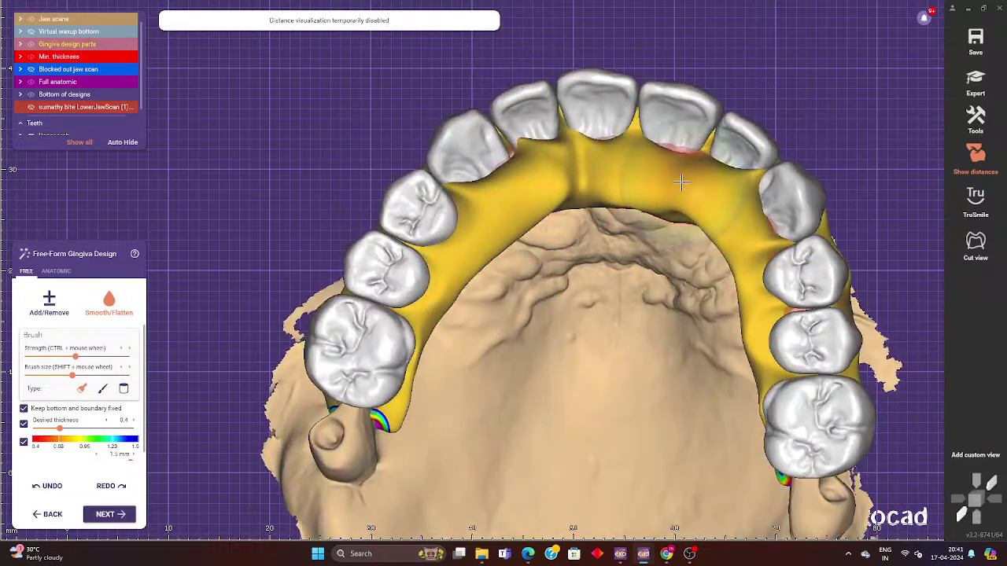
pyautogui.moveTo(681, 182)
pyautogui.mouseDown()
pyautogui.moveTo(517, 180)
pyautogui.moveTo(472, 240)
pyautogui.moveTo(567, 165)
pyautogui.moveTo(747, 210)
pyautogui.mouseUp()
pyautogui.moveTo(770, 260); pyautogui.dragTo(755, 330, button='right')
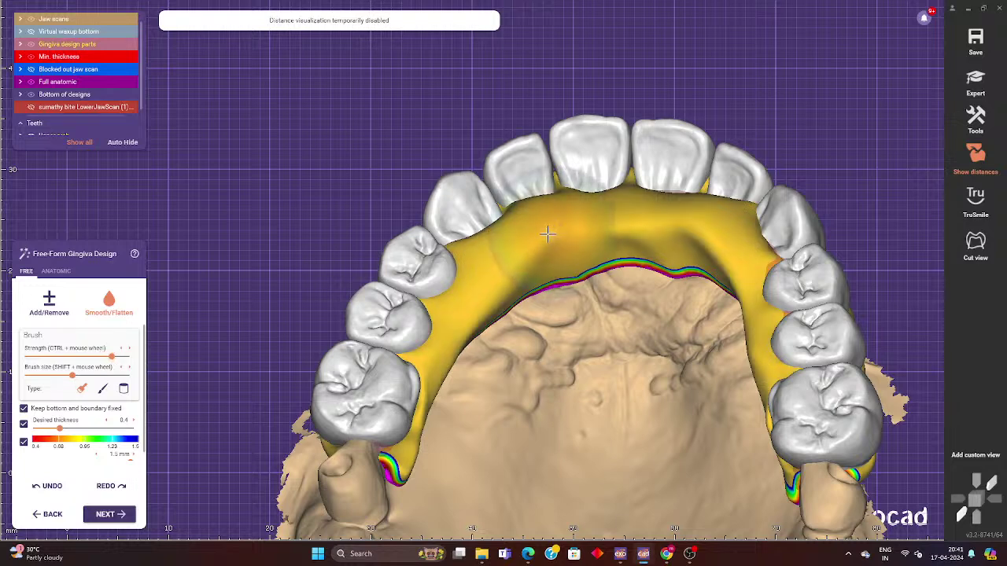
# Smooth the gingiva along the left arch and right front teeth, clearing the pink patch.
pyautogui.moveTo(548, 231)
pyautogui.mouseDown()
pyautogui.moveTo(467, 292)
pyautogui.moveTo(404, 360)
pyautogui.moveTo(401, 468)
pyautogui.moveTo(512, 241)
pyautogui.moveTo(472, 200)
pyautogui.moveTo(490, 258)
pyautogui.moveTo(659, 201)
pyautogui.moveTo(741, 254)
pyautogui.moveTo(745, 212)
pyautogui.moveTo(692, 267)
pyautogui.moveTo(708, 314)
pyautogui.mouseUp()
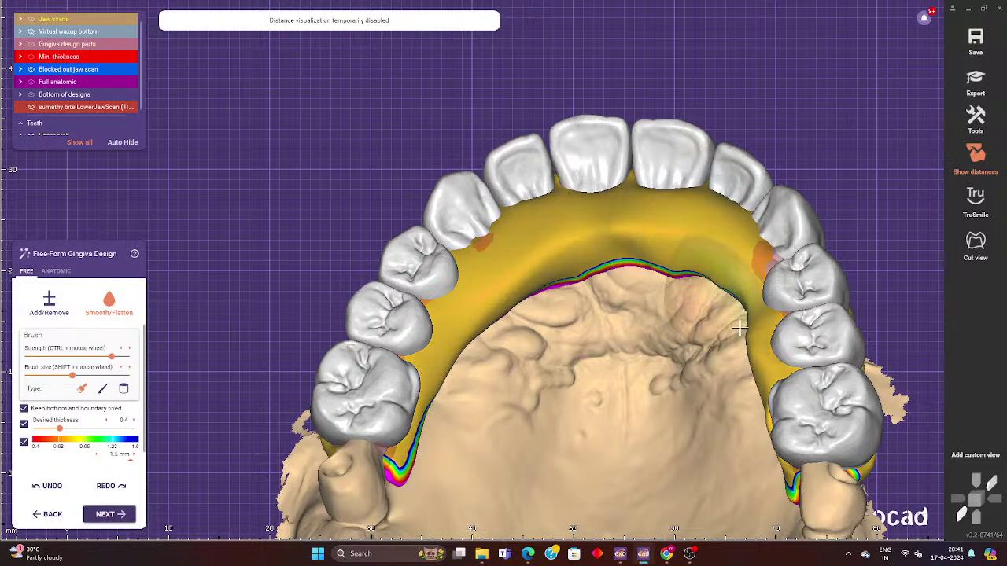
pyautogui.moveTo(708, 315); pyautogui.dragTo(728, 337, button='right')
pyautogui.moveTo(728, 336); pyautogui.dragTo(677, 198)
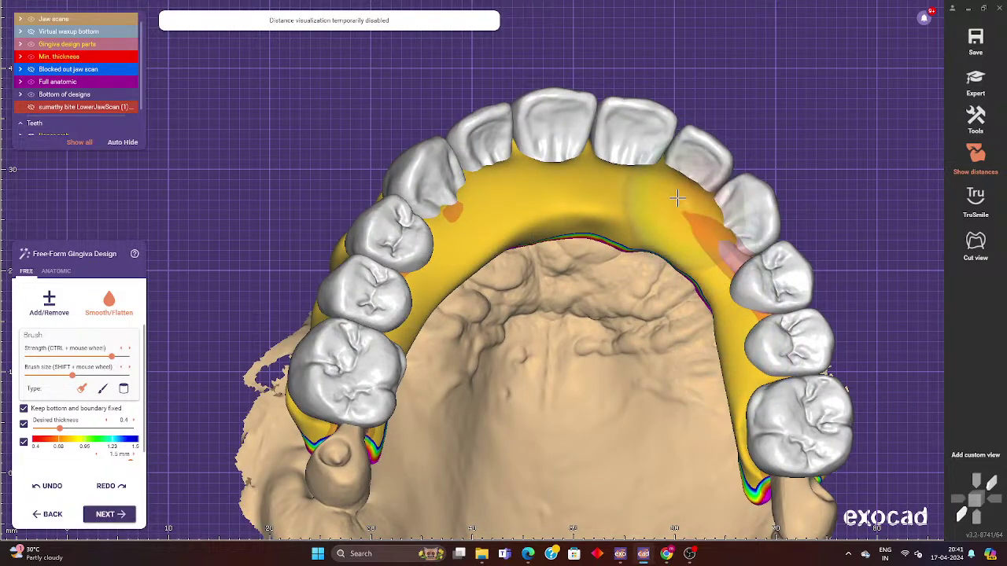
pyautogui.moveTo(603, 180)
pyautogui.mouseDown()
pyautogui.moveTo(456, 196)
pyautogui.moveTo(693, 291)
pyautogui.moveTo(546, 204)
pyautogui.moveTo(440, 228)
pyautogui.moveTo(653, 291)
pyautogui.moveTo(724, 362)
pyautogui.mouseUp()
pyautogui.moveTo(725, 362)
pyautogui.mouseDown(button='right')
pyautogui.moveTo(701, 387)
pyautogui.moveTo(523, 169)
pyautogui.moveTo(485, 225)
pyautogui.moveTo(472, 337)
pyautogui.moveTo(498, 341)
pyautogui.moveTo(79, 312)
pyautogui.mouseUp(button='right')
# With Add/Remove, reshape the upper gingiva viewed from the palate side.
pyautogui.click(52, 304)
pyautogui.moveTo(378, 315)
pyautogui.mouseDown(button='right')
pyautogui.moveTo(435, 319)
pyautogui.moveTo(664, 136)
pyautogui.mouseUp(button='right')
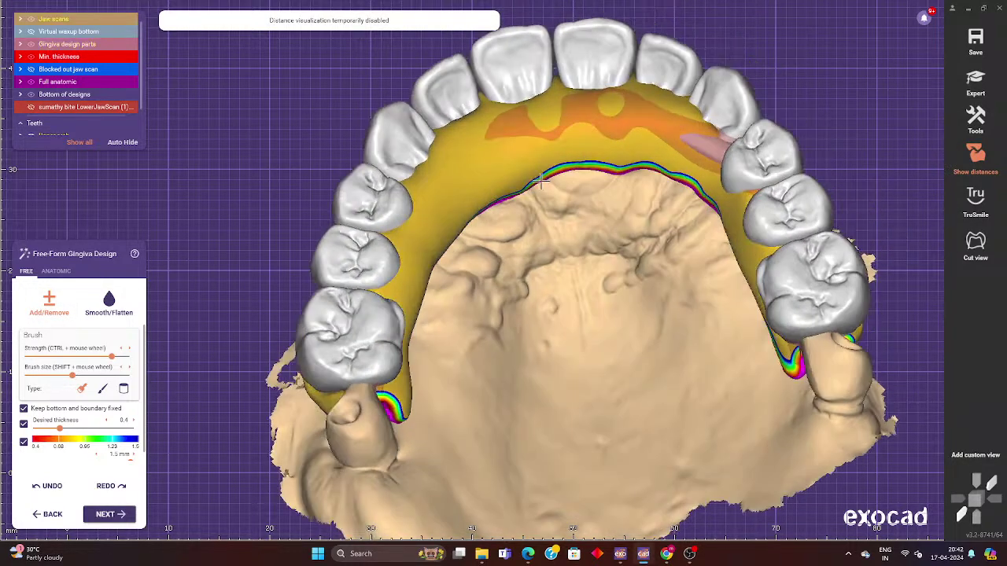
pyautogui.moveTo(708, 189)
pyautogui.mouseDown(button='right')
pyautogui.moveTo(685, 169)
pyautogui.moveTo(678, 324)
pyautogui.moveTo(603, 273)
pyautogui.moveTo(472, 122)
pyautogui.mouseUp(button='right')
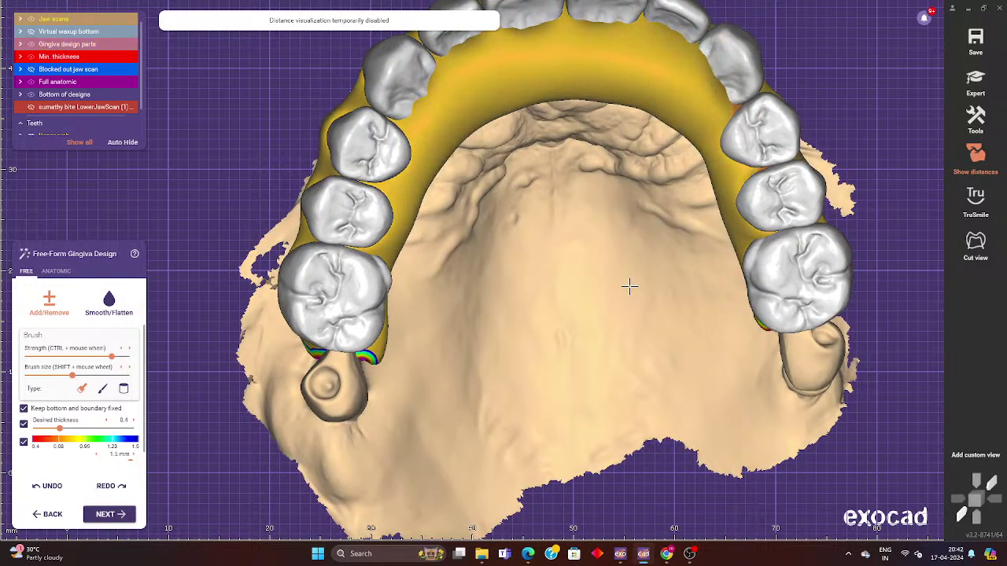
pyautogui.moveTo(629, 285)
pyautogui.mouseDown(button='right')
pyautogui.moveTo(630, 326)
pyautogui.moveTo(689, 243)
pyautogui.moveTo(598, 268)
pyautogui.mouseUp(button='right')
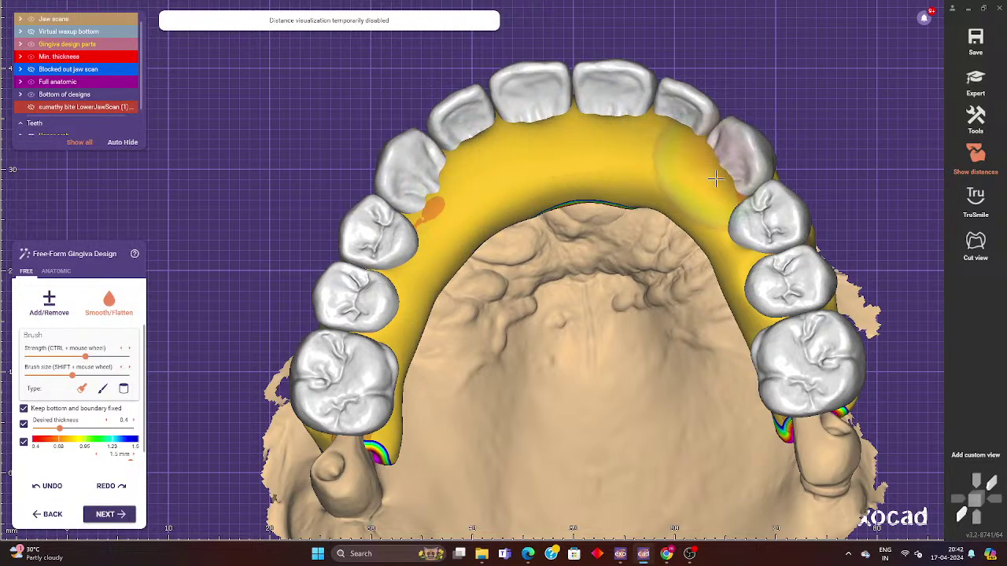
pyautogui.moveTo(427, 252); pyautogui.dragTo(452, 263, button='right')
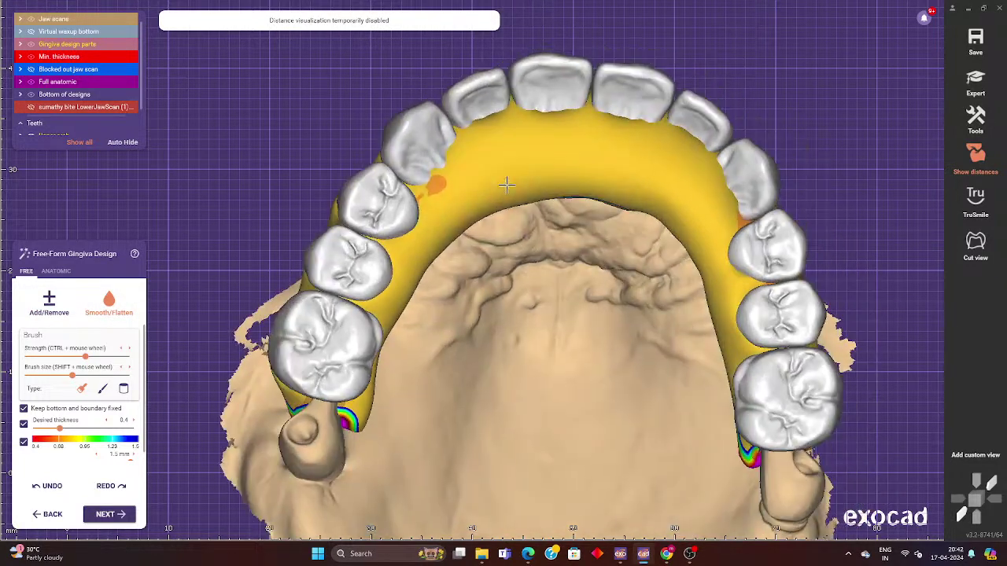
# Bulge the gingiva along the front tooth necks and around the right front tooth.
pyautogui.click(68, 307)
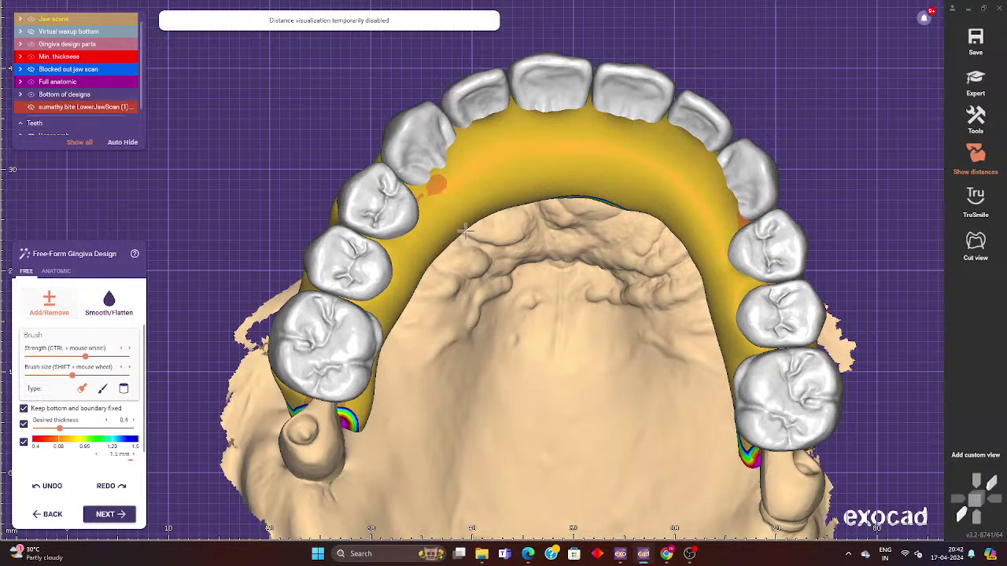
pyautogui.moveTo(401, 338)
pyautogui.mouseDown(button='right')
pyautogui.moveTo(410, 355)
pyautogui.moveTo(456, 359)
pyautogui.mouseUp(button='right')
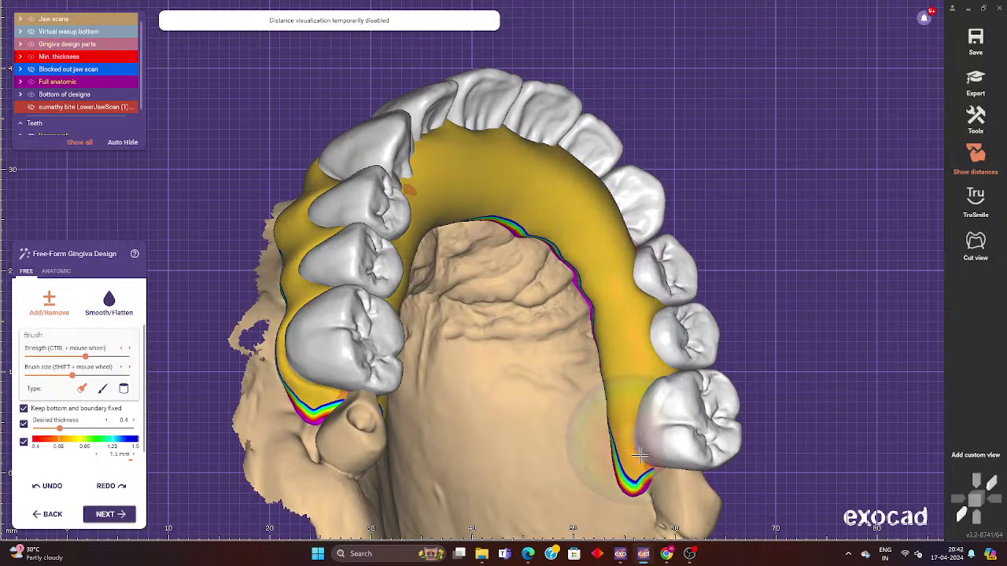
pyautogui.moveTo(624, 420)
pyautogui.mouseDown(button='right')
pyautogui.moveTo(644, 453)
pyautogui.moveTo(629, 450)
pyautogui.mouseUp(button='right')
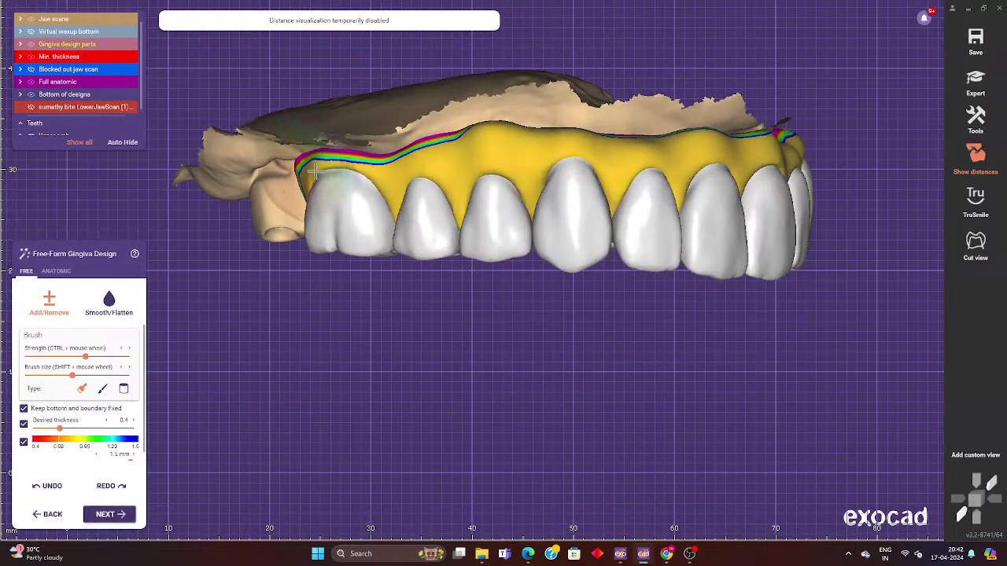
pyautogui.moveTo(338, 149); pyautogui.dragTo(545, 141)
pyautogui.moveTo(545, 141)
pyautogui.mouseDown(button='right')
pyautogui.moveTo(517, 150)
pyautogui.moveTo(544, 164)
pyautogui.mouseUp(button='right')
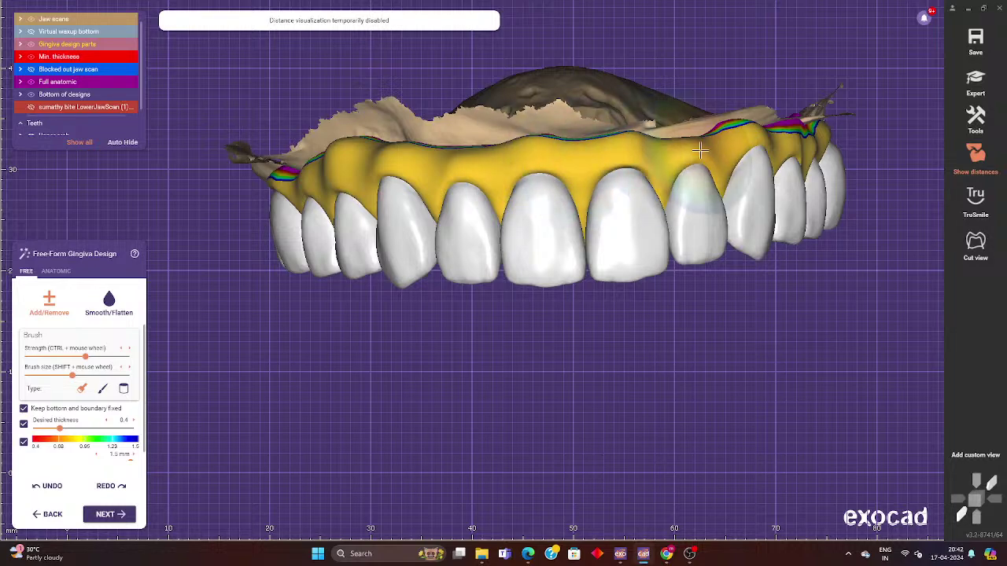
pyautogui.moveTo(794, 162); pyautogui.dragTo(556, 186, button='right')
pyautogui.moveTo(556, 187); pyautogui.dragTo(520, 213)
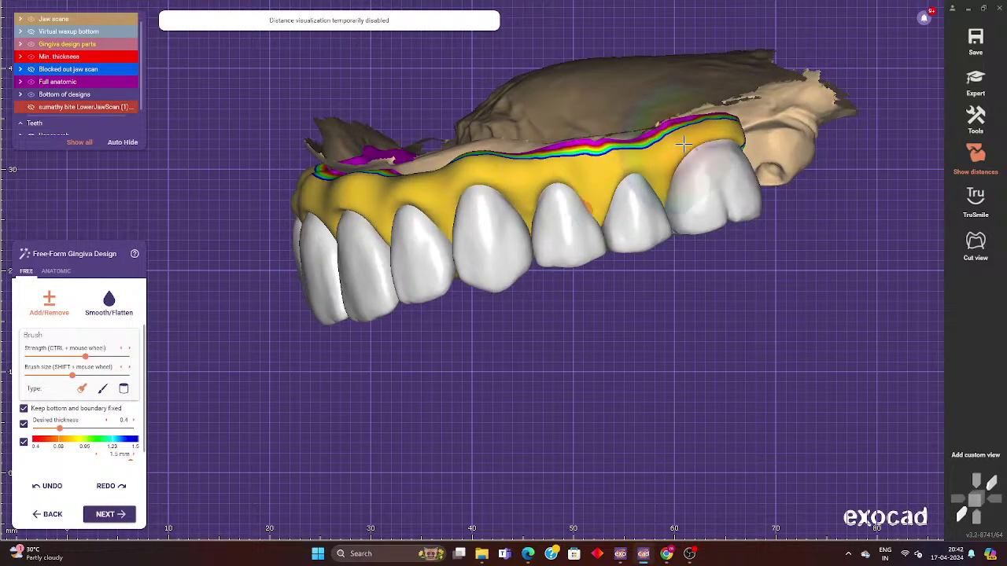
# Select Smooth/Flatten, undo the last gingiva edit, and view the upper arch from above.
pyautogui.click(125, 305)
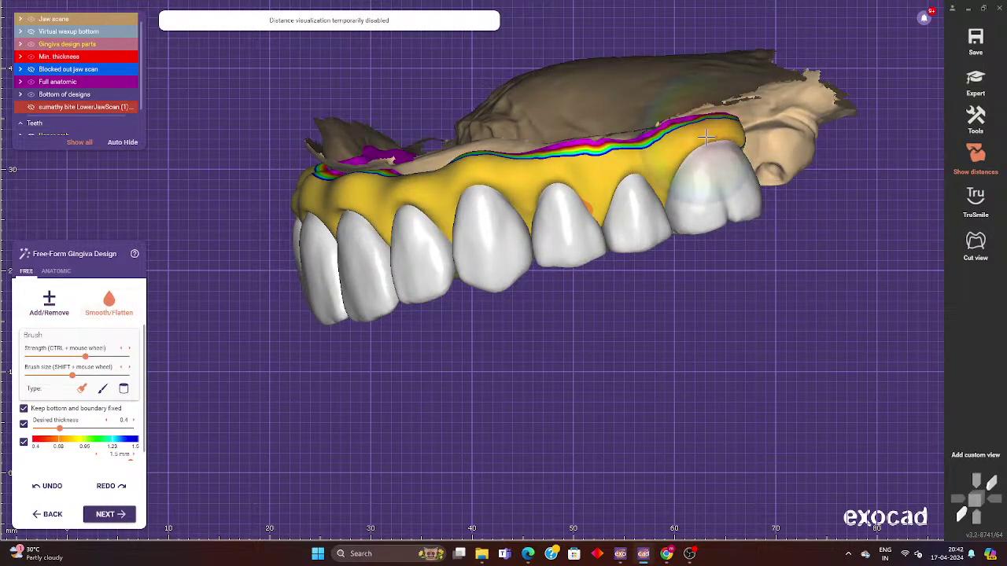
pyautogui.click(52, 486)
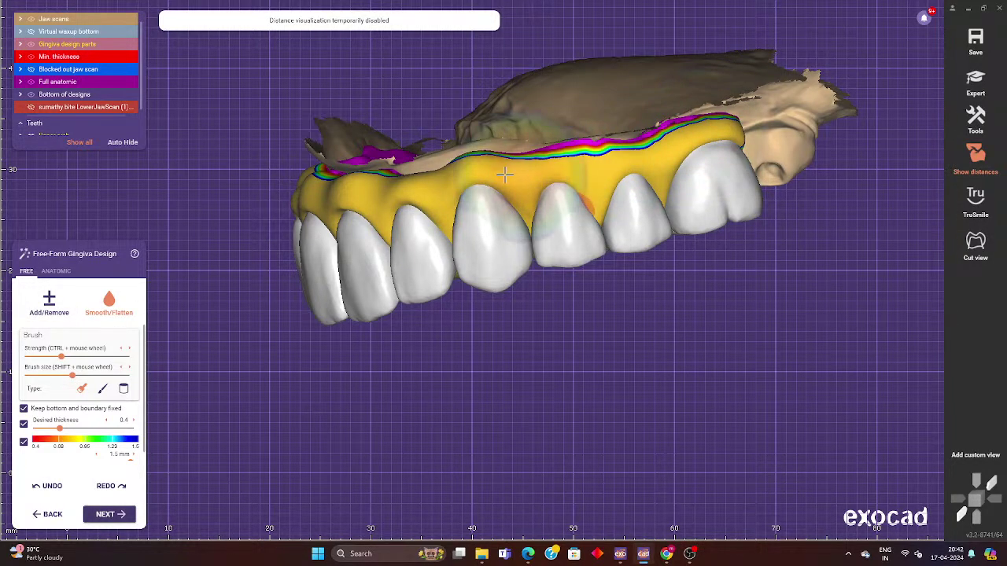
pyautogui.moveTo(408, 192)
pyautogui.mouseDown(button='right')
pyautogui.moveTo(524, 147)
pyautogui.moveTo(460, 162)
pyautogui.mouseUp(button='right')
pyautogui.moveTo(400, 163); pyautogui.dragTo(472, 141, button='right')
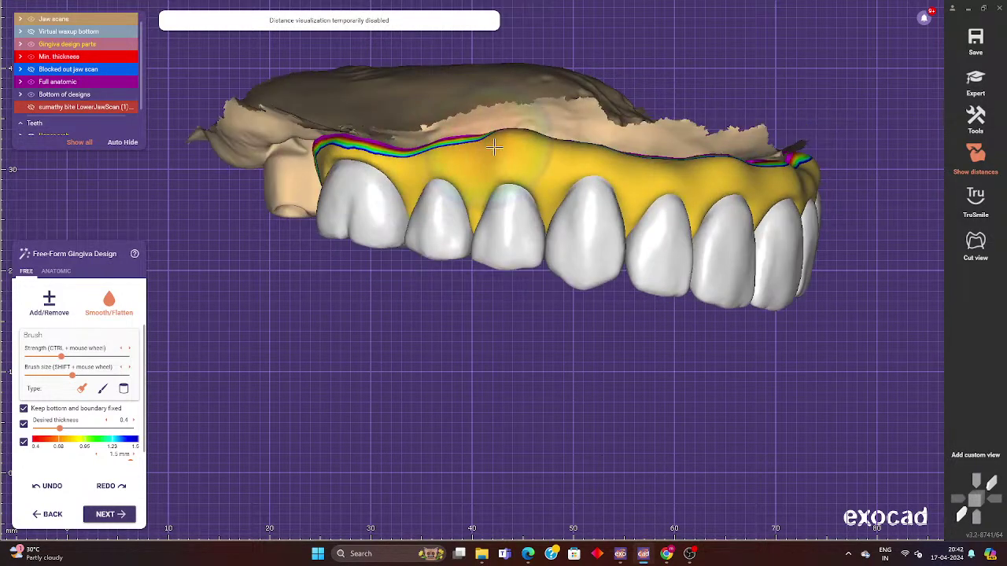
pyautogui.moveTo(424, 236); pyautogui.dragTo(456, 214, button='right')
pyautogui.scroll(-3, 488, 252)
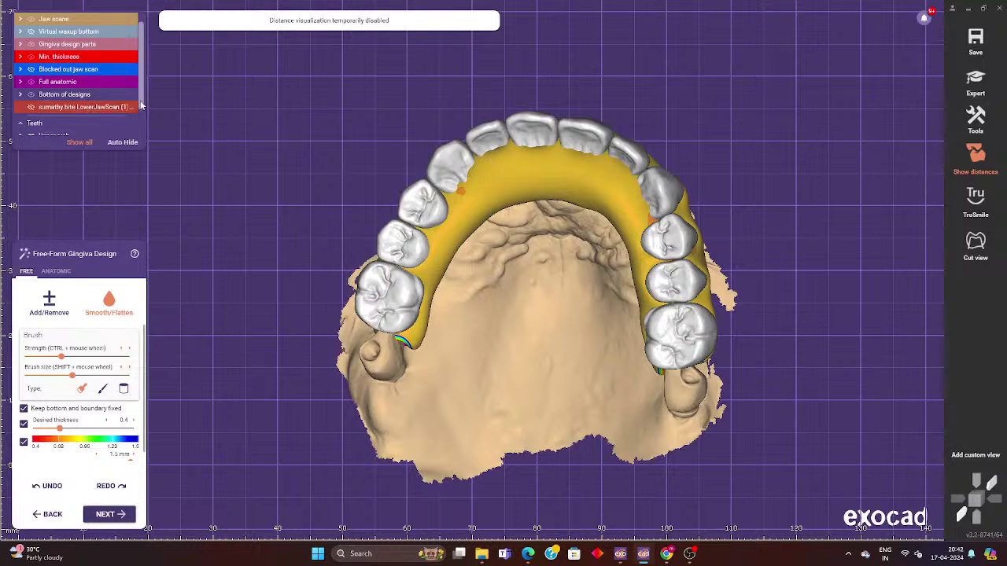
pyautogui.scroll(-1, 140, 105)
# Show the lower arch and bring up the Anatomic gingiva design options.
pyautogui.click(30, 112)
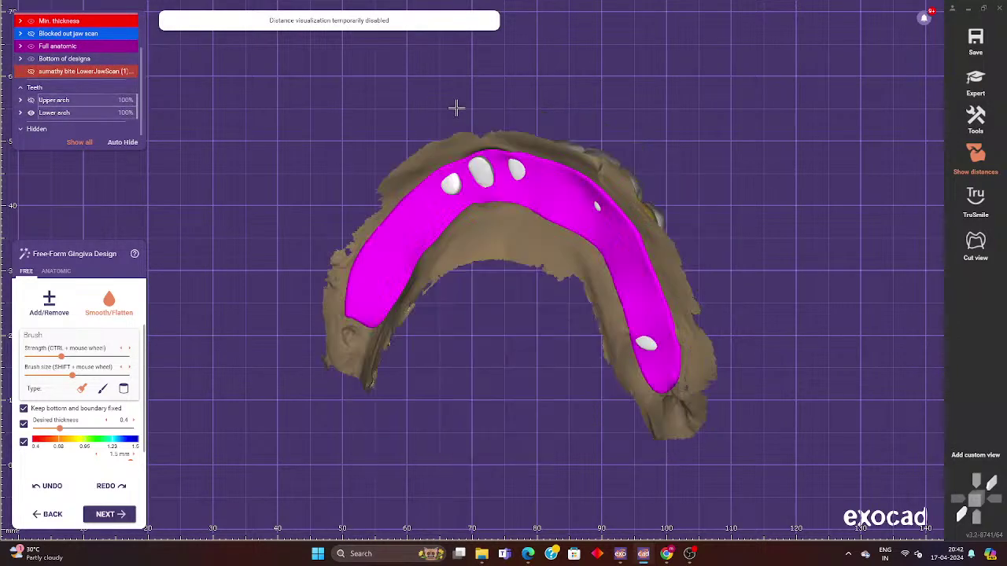
pyautogui.moveTo(456, 110); pyautogui.dragTo(419, 306, button='right')
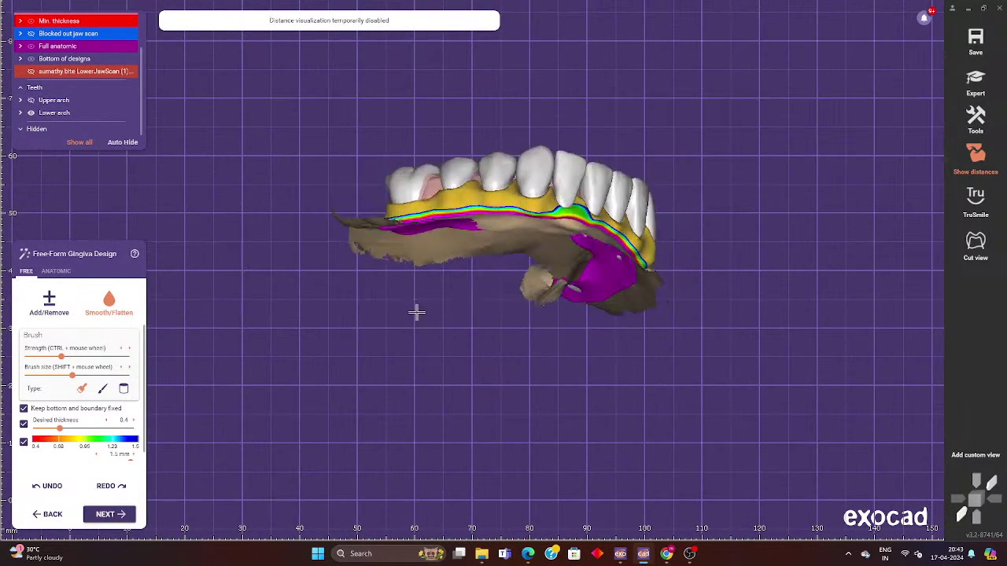
pyautogui.scroll(3, 419, 306)
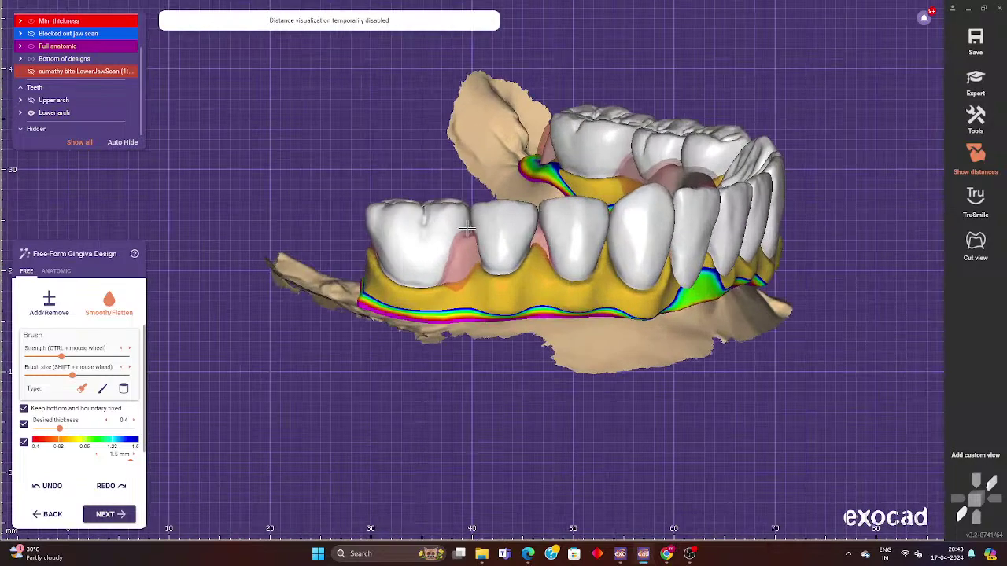
pyautogui.click(55, 271)
# Add and reshape gingiva to fill the interdental gaps between the lower front teeth.
pyautogui.moveTo(472, 271); pyautogui.dragTo(532, 275)
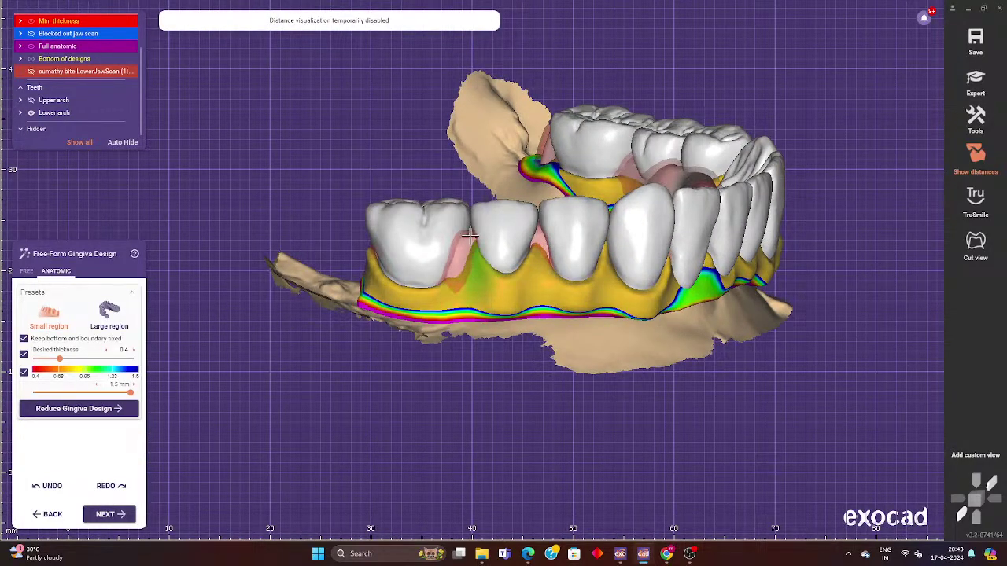
pyautogui.moveTo(532, 275); pyautogui.dragTo(555, 367, button='right')
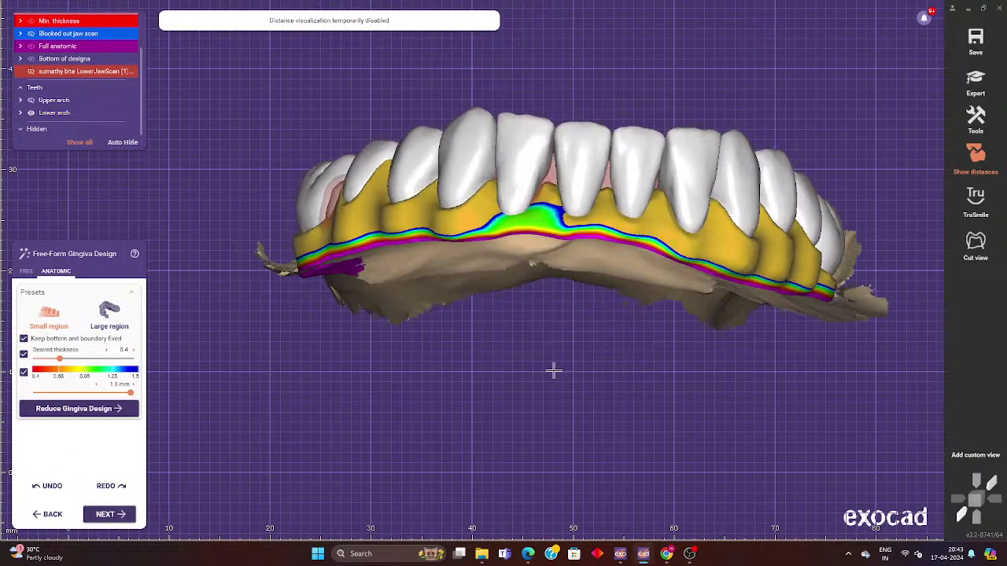
pyautogui.moveTo(476, 203); pyautogui.dragTo(481, 189)
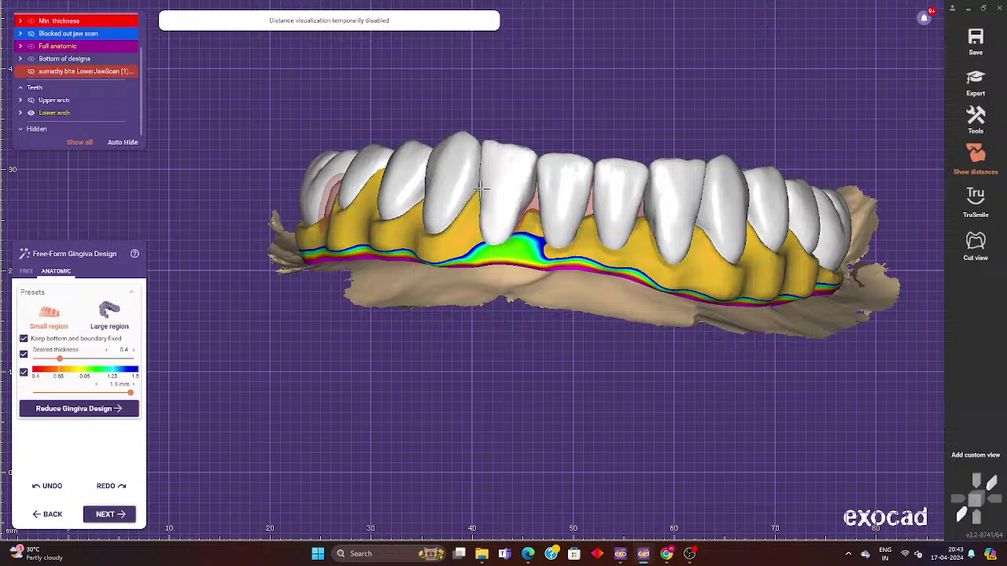
pyautogui.click(583, 254)
pyautogui.moveTo(533, 222); pyautogui.dragTo(593, 218)
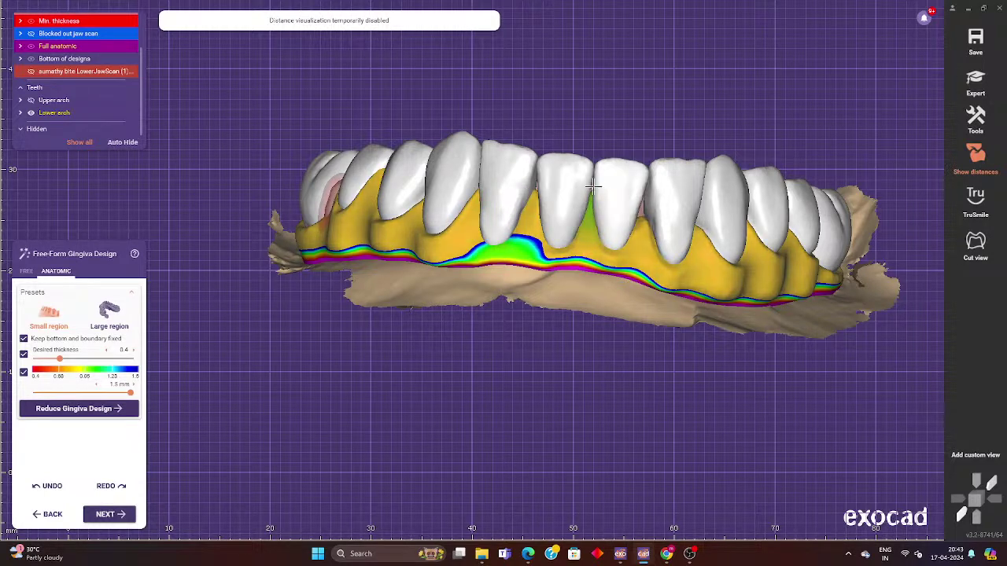
pyautogui.moveTo(594, 218)
pyautogui.mouseDown(button='right')
pyautogui.moveTo(612, 318)
pyautogui.moveTo(602, 206)
pyautogui.moveTo(677, 209)
pyautogui.mouseUp(button='right')
pyautogui.moveTo(677, 210)
pyautogui.mouseDown()
pyautogui.moveTo(623, 214)
pyautogui.moveTo(799, 226)
pyautogui.mouseUp()
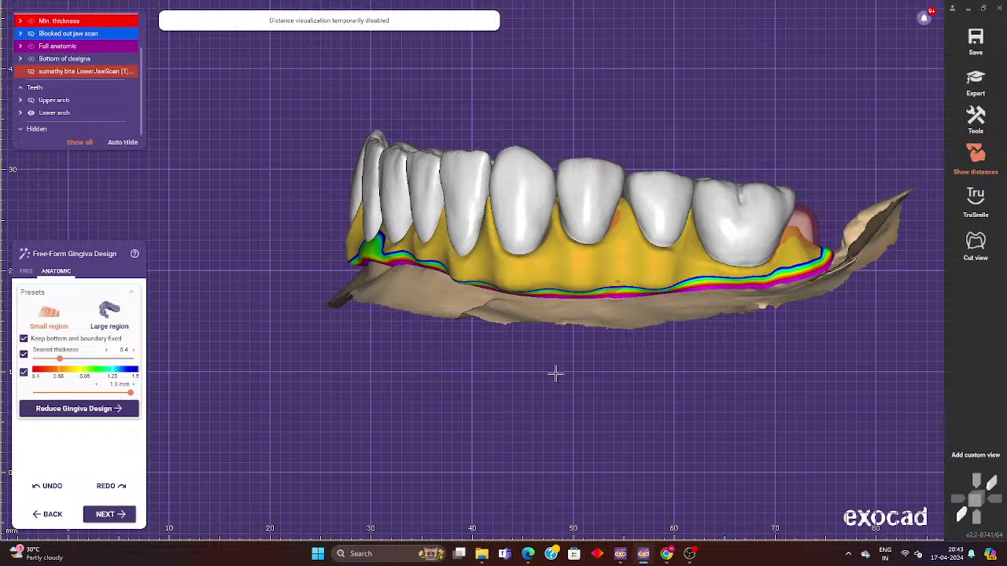
# In the FREE tab, sculpt the gingiva near the lower front teeth and left molar.
pyautogui.click(25, 271)
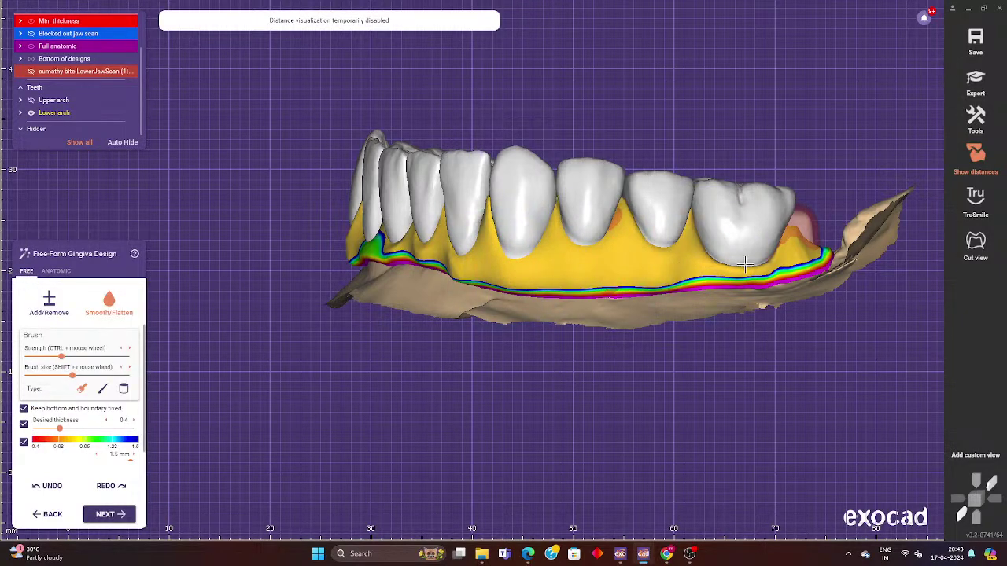
pyautogui.moveTo(419, 265); pyautogui.dragTo(500, 250, button='right')
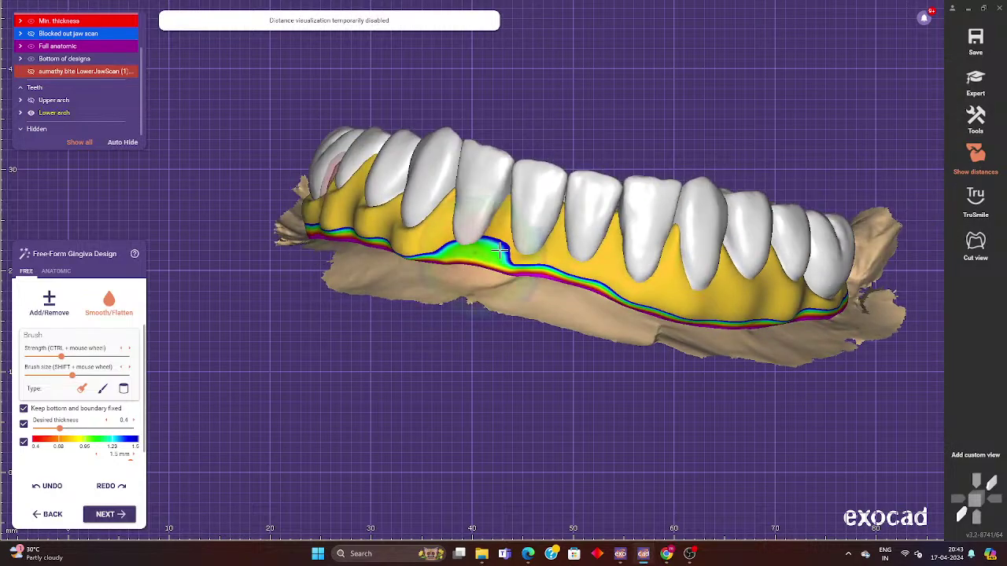
pyautogui.moveTo(483, 250); pyautogui.dragTo(312, 227)
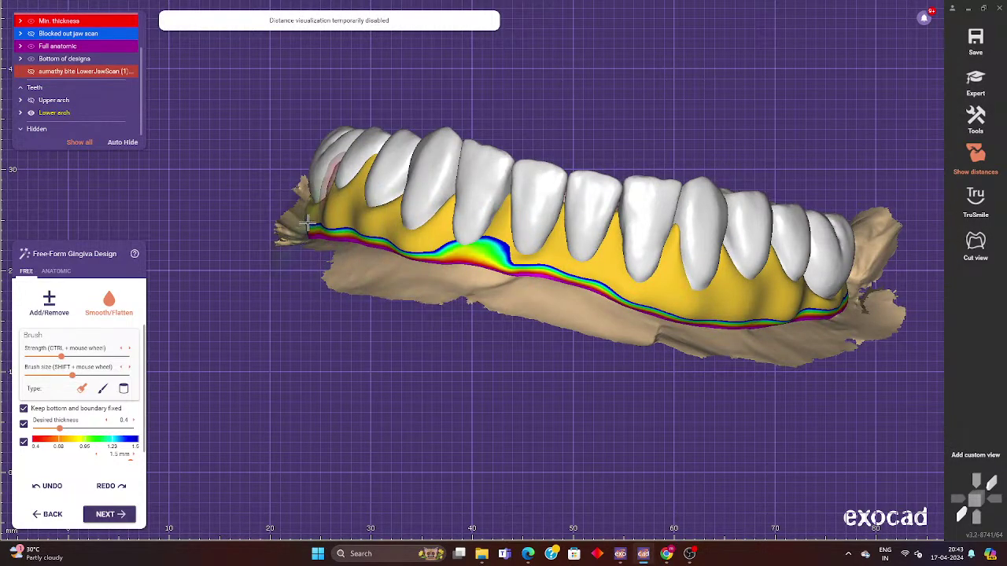
pyautogui.moveTo(307, 224)
pyautogui.mouseDown(button='right')
pyautogui.moveTo(485, 218)
pyautogui.moveTo(621, 241)
pyautogui.moveTo(79, 291)
pyautogui.mouseUp(button='right')
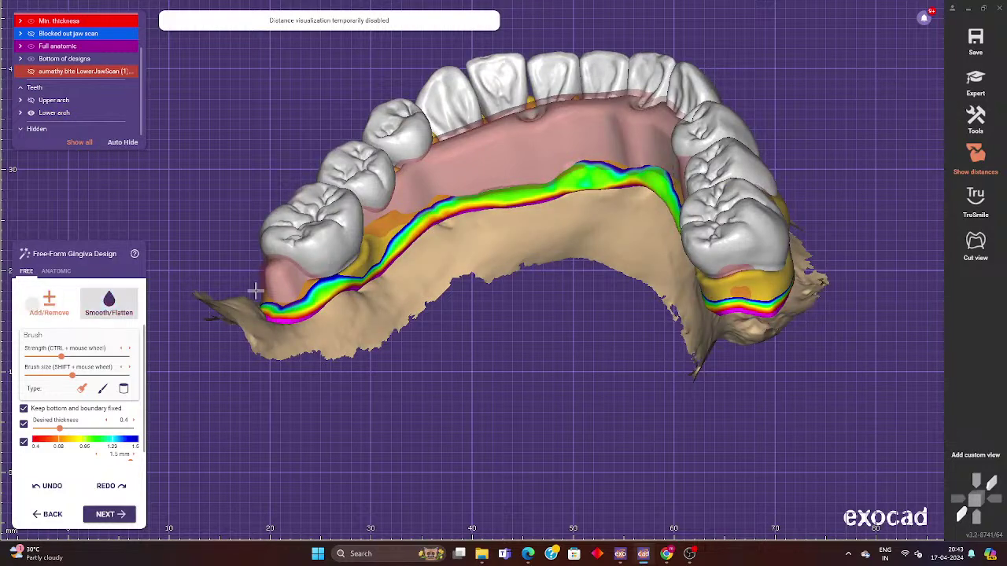
pyautogui.moveTo(256, 290); pyautogui.dragTo(260, 260, button='right')
pyautogui.scroll(3, 262, 254)
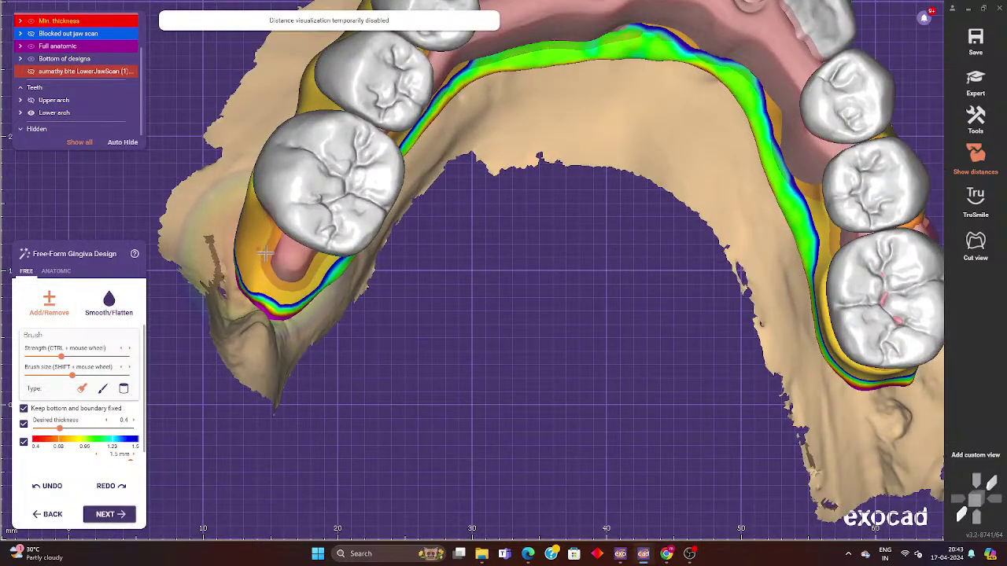
pyautogui.moveTo(274, 255); pyautogui.dragTo(306, 280)
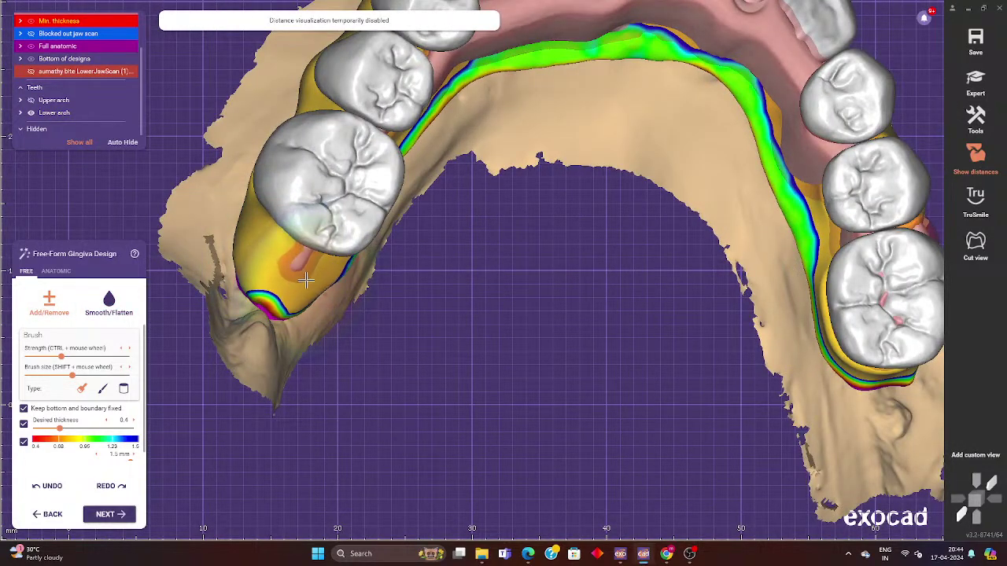
# Adjust brush Strength and build up the lingual gingiva strip behind the front teeth.
pyautogui.moveTo(327, 274); pyautogui.dragTo(413, 162, button='right')
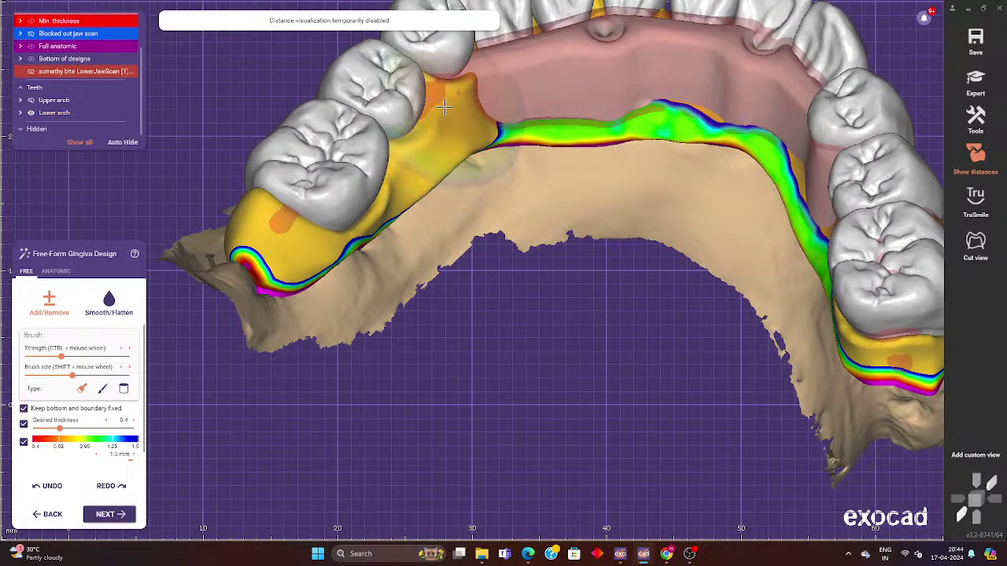
pyautogui.moveTo(444, 107)
pyautogui.mouseDown(button='right')
pyautogui.moveTo(650, 197)
pyautogui.moveTo(674, 422)
pyautogui.moveTo(830, 376)
pyautogui.mouseUp(button='right')
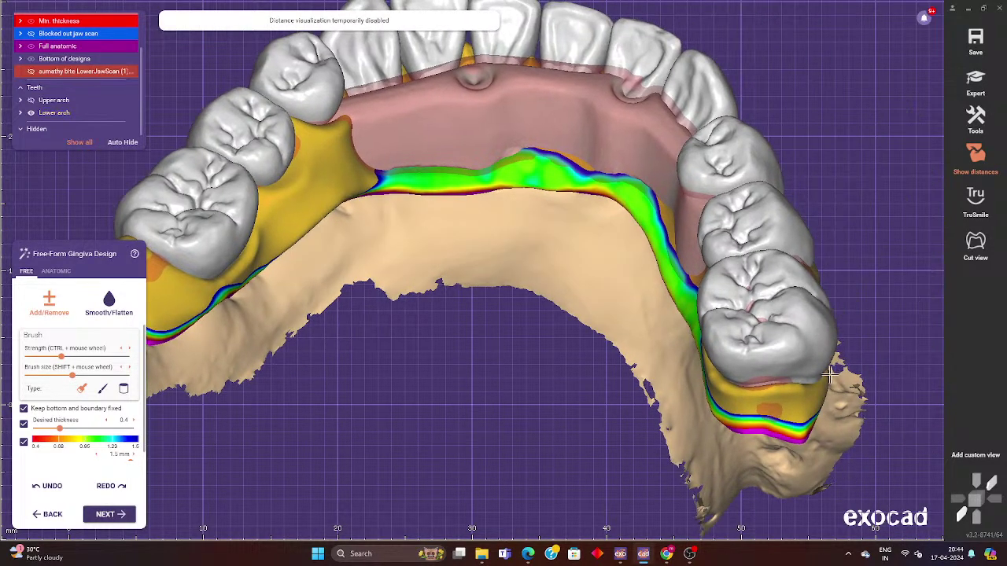
pyautogui.moveTo(692, 370); pyautogui.dragTo(681, 315, button='right')
pyautogui.moveTo(680, 315)
pyautogui.mouseDown()
pyautogui.moveTo(685, 245)
pyautogui.moveTo(567, 189)
pyautogui.mouseUp()
pyautogui.keyDown('ctrl'); pyautogui.scroll(5, 567, 189); pyautogui.keyUp('ctrl')
pyautogui.moveTo(567, 189); pyautogui.dragTo(425, 291, button='right')
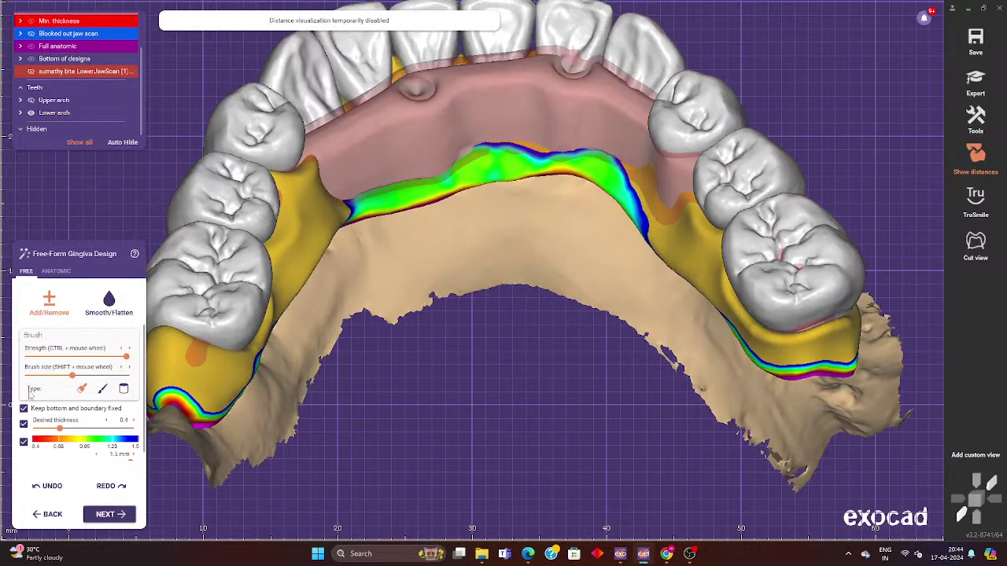
pyautogui.moveTo(100, 356); pyautogui.dragTo(89, 356)
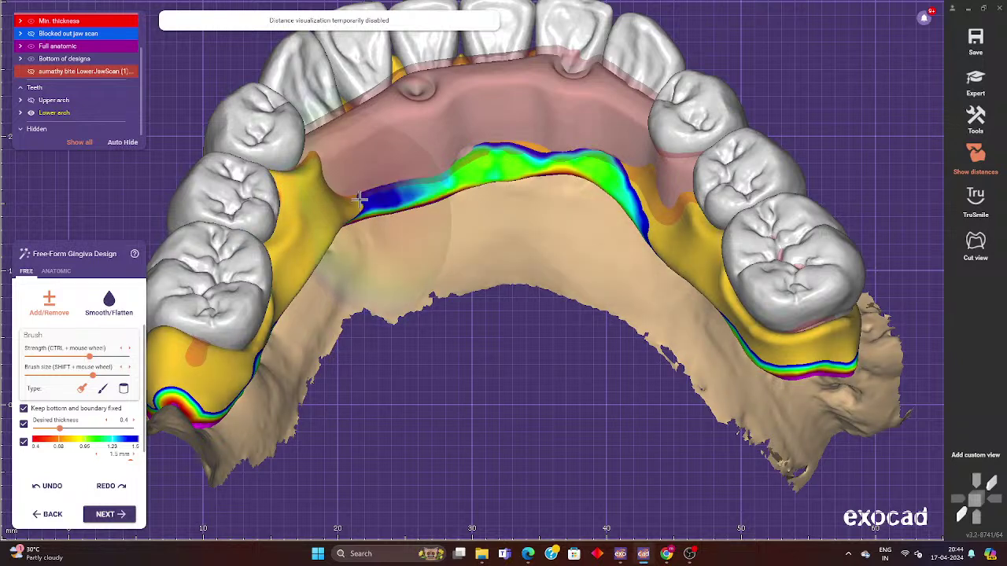
pyautogui.moveTo(346, 212)
pyautogui.mouseDown()
pyautogui.moveTo(387, 182)
pyautogui.moveTo(405, 149)
pyautogui.moveTo(551, 132)
pyautogui.moveTo(586, 149)
pyautogui.moveTo(598, 142)
pyautogui.moveTo(587, 115)
pyautogui.moveTo(550, 94)
pyautogui.moveTo(472, 87)
pyautogui.moveTo(543, 79)
pyautogui.moveTo(613, 105)
pyautogui.moveTo(543, 118)
pyautogui.moveTo(361, 94)
pyautogui.mouseUp()
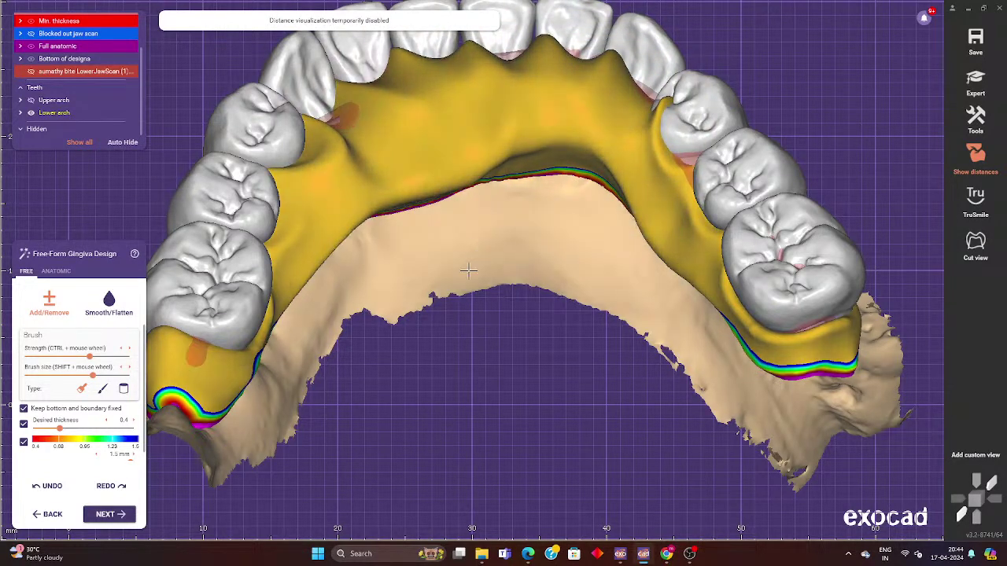
# Smooth the tongue-side lower gingiva surface with Smooth/Flatten.
pyautogui.moveTo(468, 270); pyautogui.dragTo(452, 125, button='right')
pyautogui.press('s')
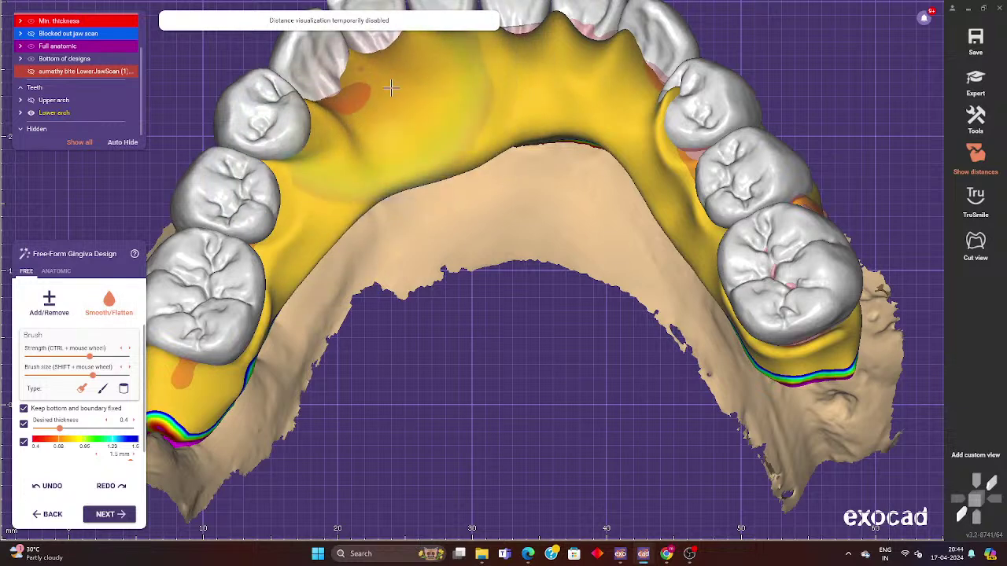
pyautogui.moveTo(391, 88)
pyautogui.mouseDown()
pyautogui.moveTo(512, 47)
pyautogui.moveTo(596, 149)
pyautogui.moveTo(477, 97)
pyautogui.moveTo(338, 186)
pyautogui.moveTo(506, 142)
pyautogui.moveTo(589, 147)
pyautogui.mouseUp()
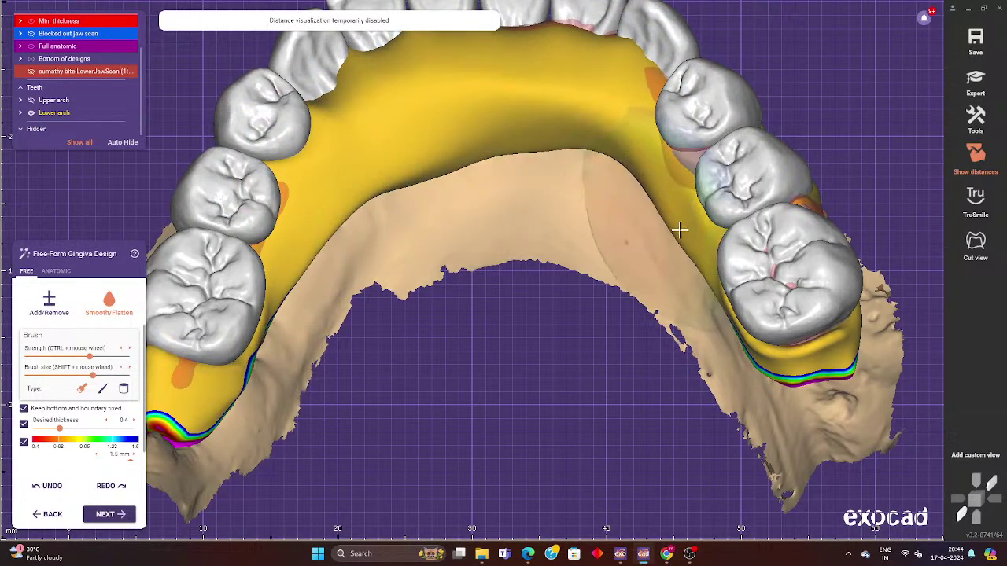
pyautogui.moveTo(680, 229); pyautogui.dragTo(614, 157, button='right')
pyautogui.moveTo(614, 157)
pyautogui.mouseDown()
pyautogui.moveTo(535, 63)
pyautogui.moveTo(409, 95)
pyautogui.moveTo(408, 210)
pyautogui.mouseUp()
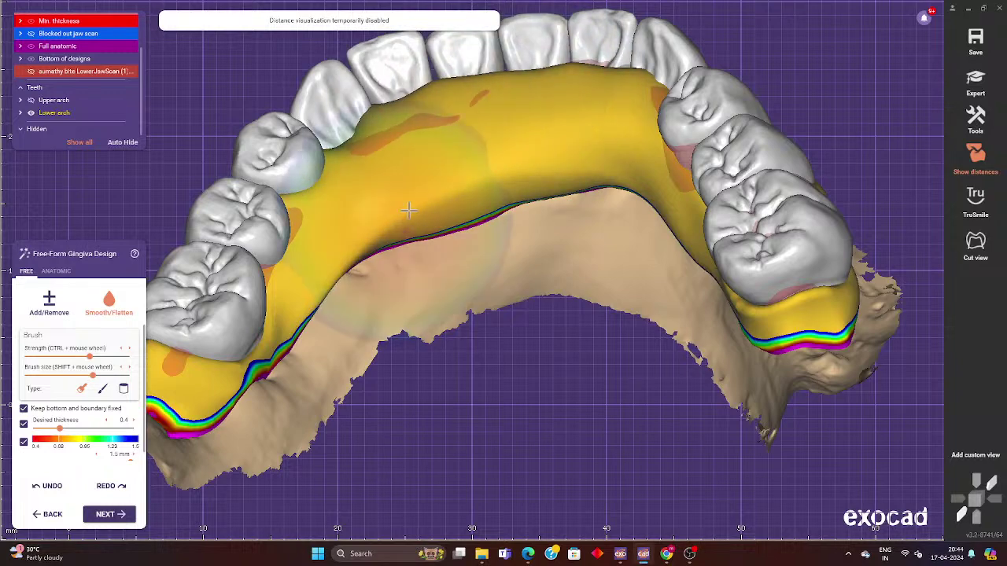
# Flatten the anterior margin bump, then build up and smooth gingiva around the front-left teeth.
pyautogui.moveTo(361, 236)
pyautogui.mouseDown(button='right')
pyautogui.moveTo(477, 269)
pyautogui.moveTo(378, 260)
pyautogui.mouseUp(button='right')
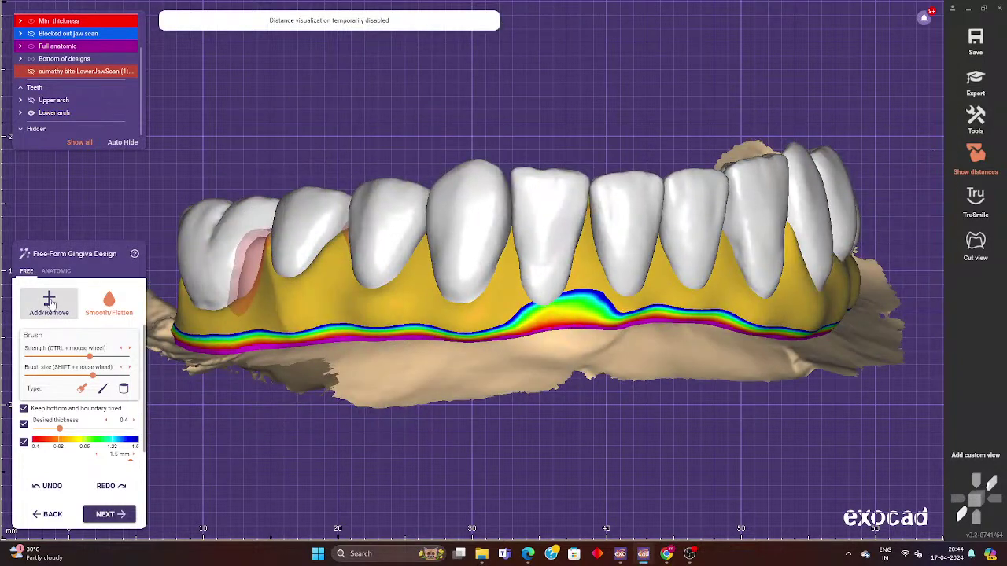
pyautogui.moveTo(496, 331); pyautogui.dragTo(731, 299)
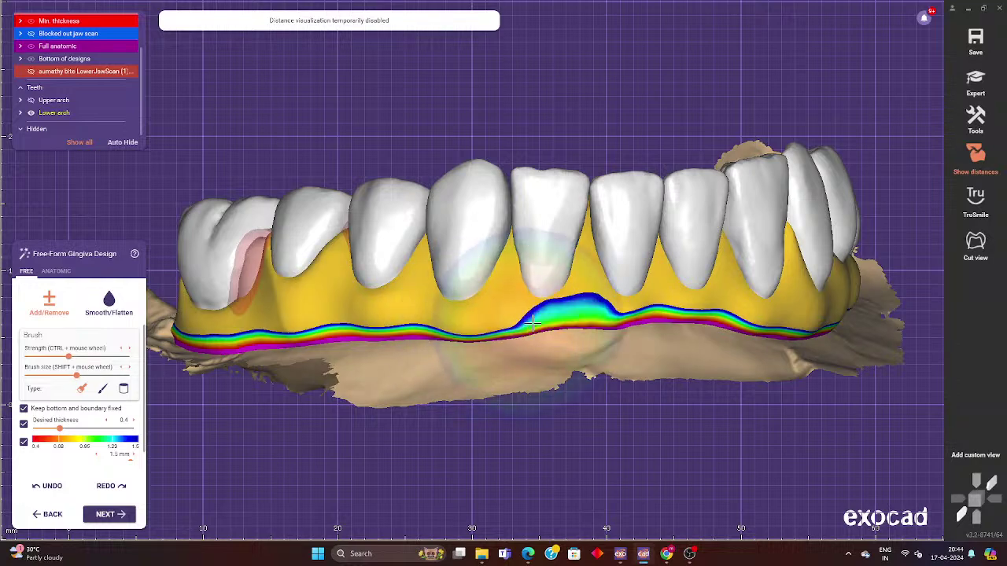
pyautogui.moveTo(731, 299); pyautogui.dragTo(710, 304, button='right')
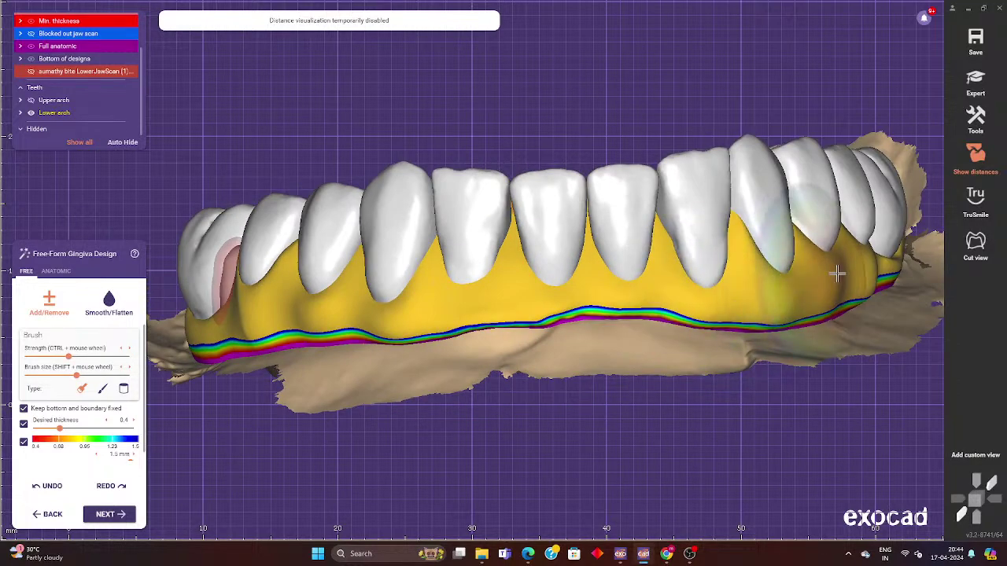
pyautogui.moveTo(836, 272)
pyautogui.mouseDown(button='right')
pyautogui.moveTo(803, 286)
pyautogui.moveTo(427, 236)
pyautogui.moveTo(303, 299)
pyautogui.mouseUp(button='right')
pyautogui.moveTo(304, 299); pyautogui.dragTo(414, 267)
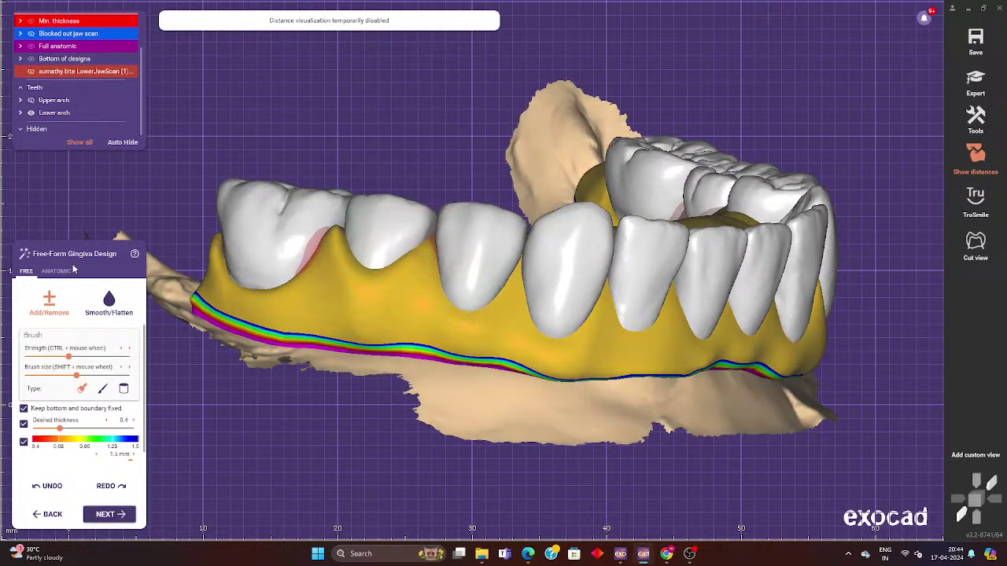
pyautogui.click(109, 301)
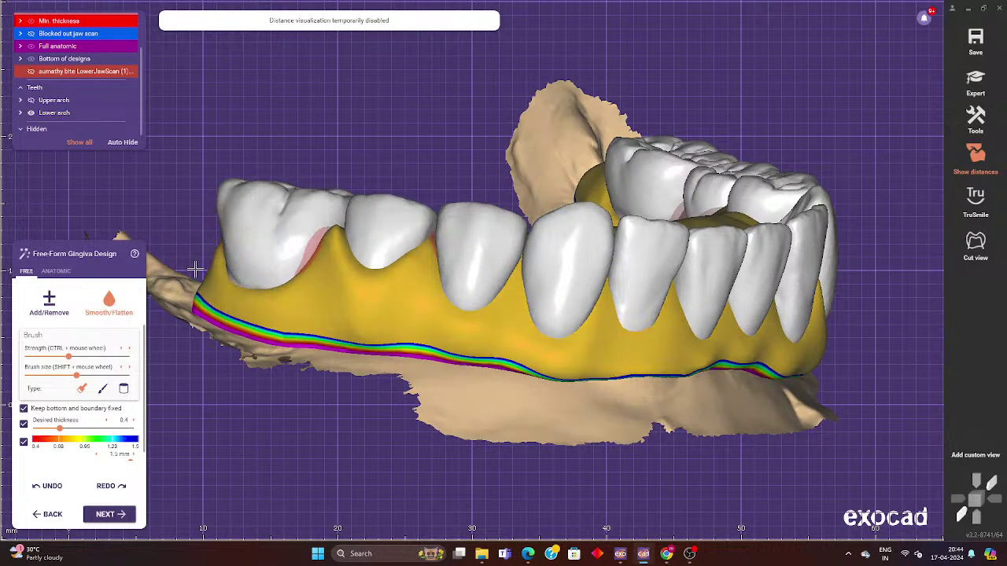
pyautogui.moveTo(227, 266); pyautogui.dragTo(373, 339)
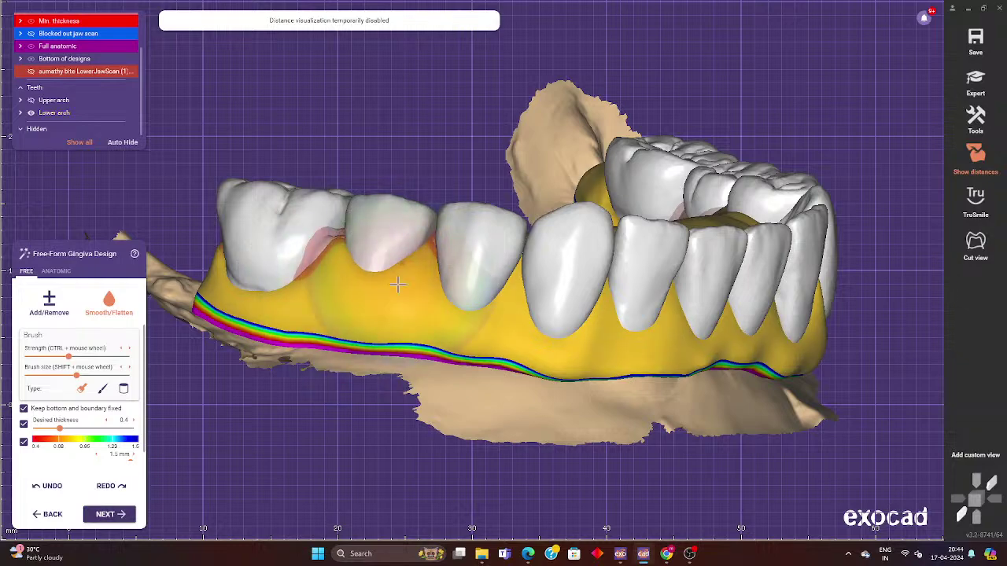
# Rotate the lower arch to inspect the smoothed gingiva from the front, right, and above.
pyautogui.moveTo(530, 332); pyautogui.dragTo(442, 321, button='right')
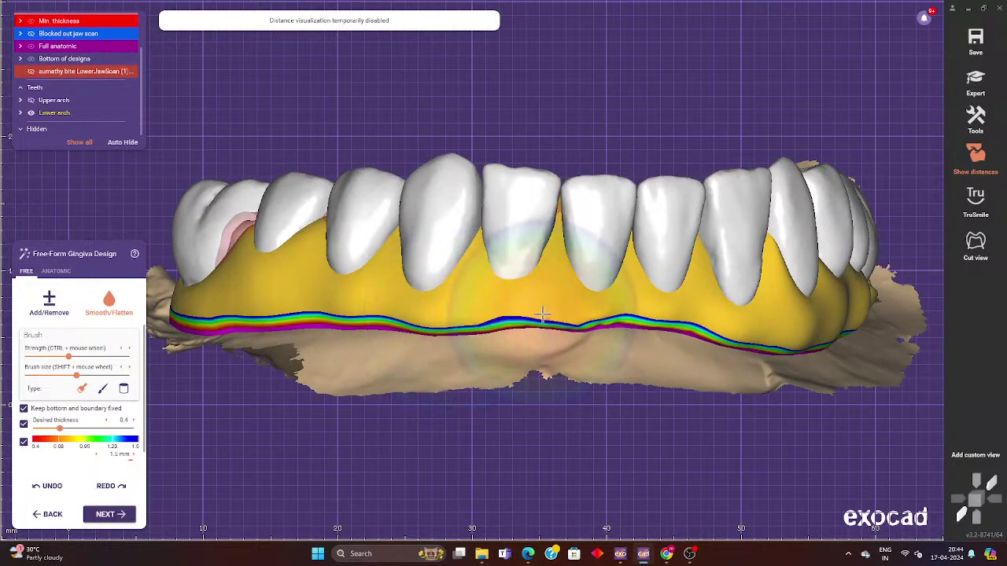
pyautogui.moveTo(539, 319); pyautogui.dragTo(558, 314, button='right')
pyautogui.moveTo(752, 308); pyautogui.dragTo(688, 231, button='right')
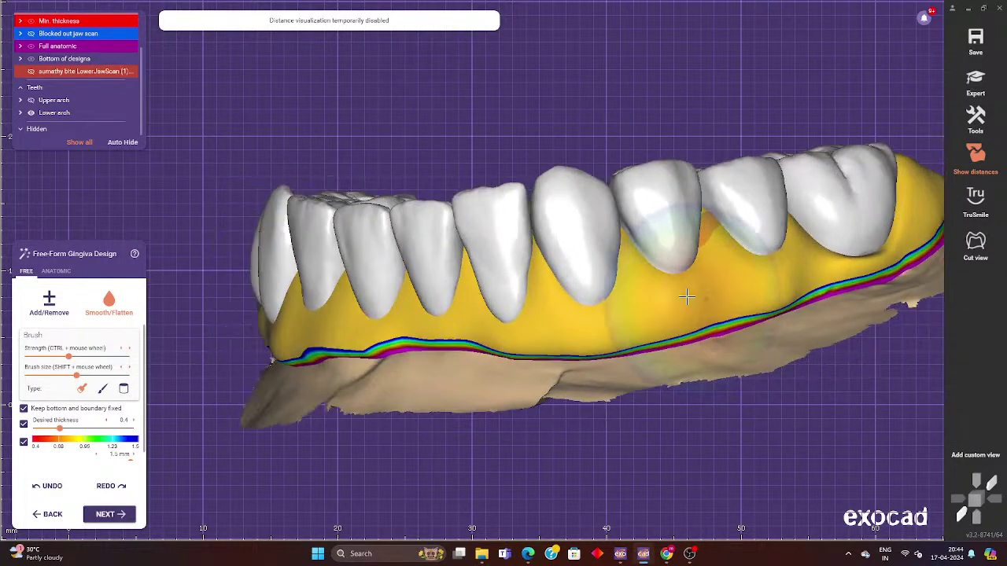
pyautogui.moveTo(782, 272)
pyautogui.mouseDown(button='right')
pyautogui.moveTo(586, 341)
pyautogui.moveTo(629, 314)
pyautogui.mouseUp(button='right')
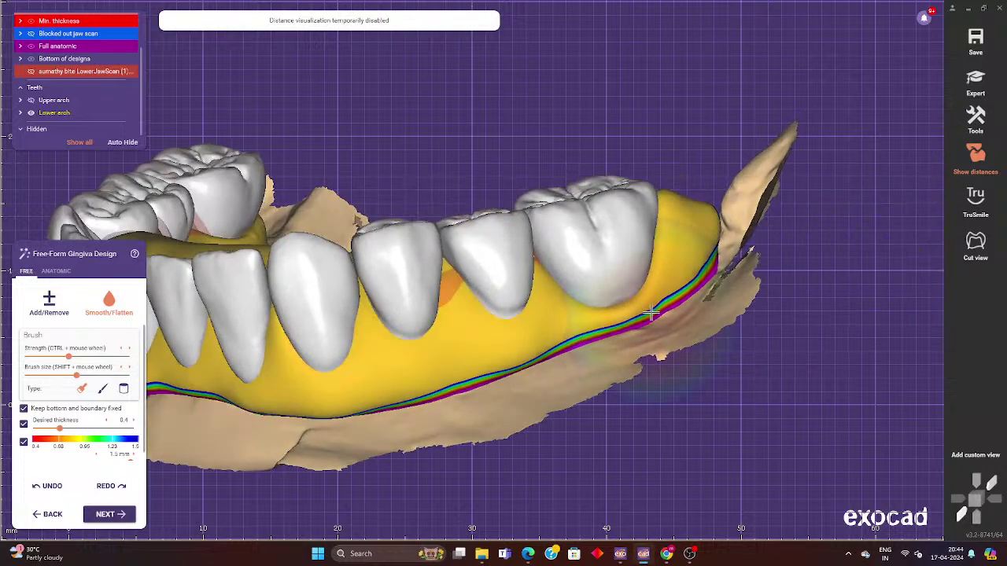
pyautogui.moveTo(693, 218); pyautogui.dragTo(280, 316, button='right')
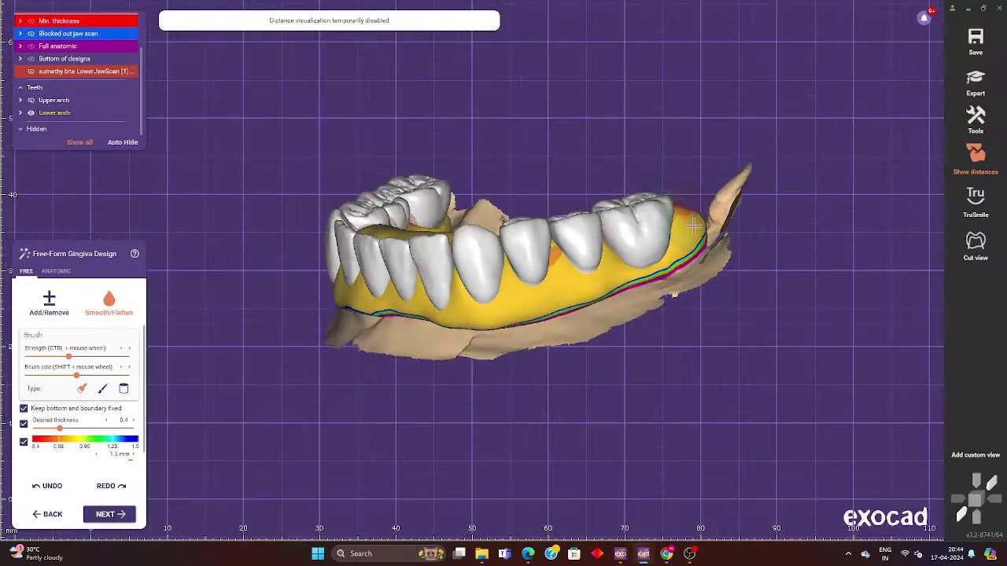
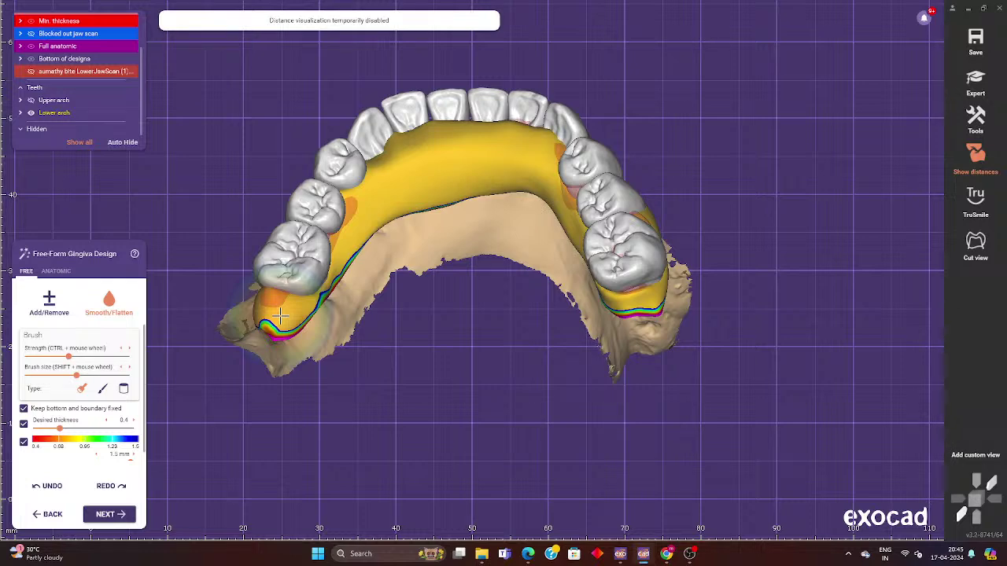
# Reshape the gingiva near the lower-left back molars, then rotate the arch to inspect it.
pyautogui.moveTo(280, 316)
pyautogui.mouseDown()
pyautogui.moveTo(254, 303)
pyautogui.moveTo(269, 307)
pyautogui.moveTo(336, 275)
pyautogui.mouseUp()
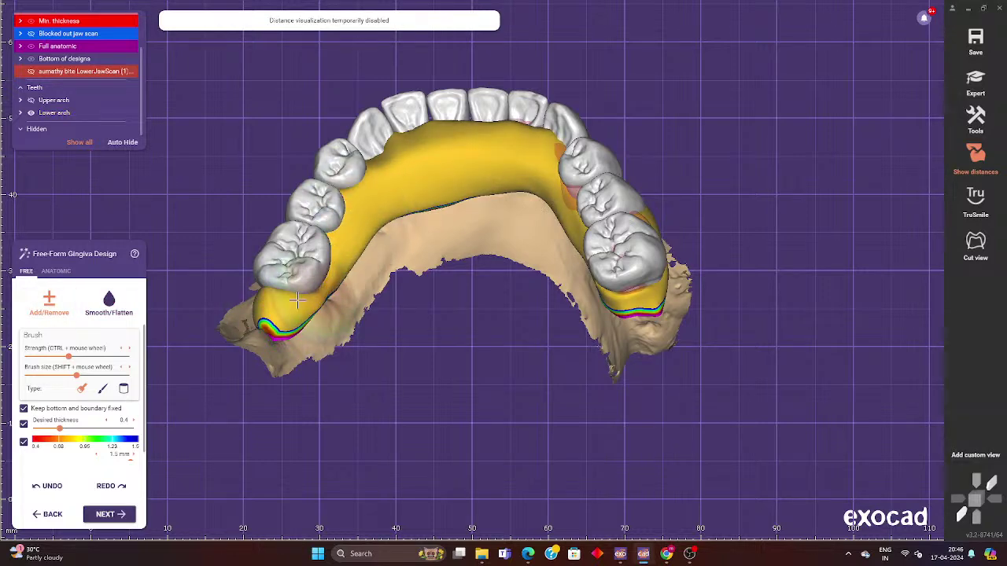
pyautogui.moveTo(338, 275); pyautogui.dragTo(472, 202, button='right')
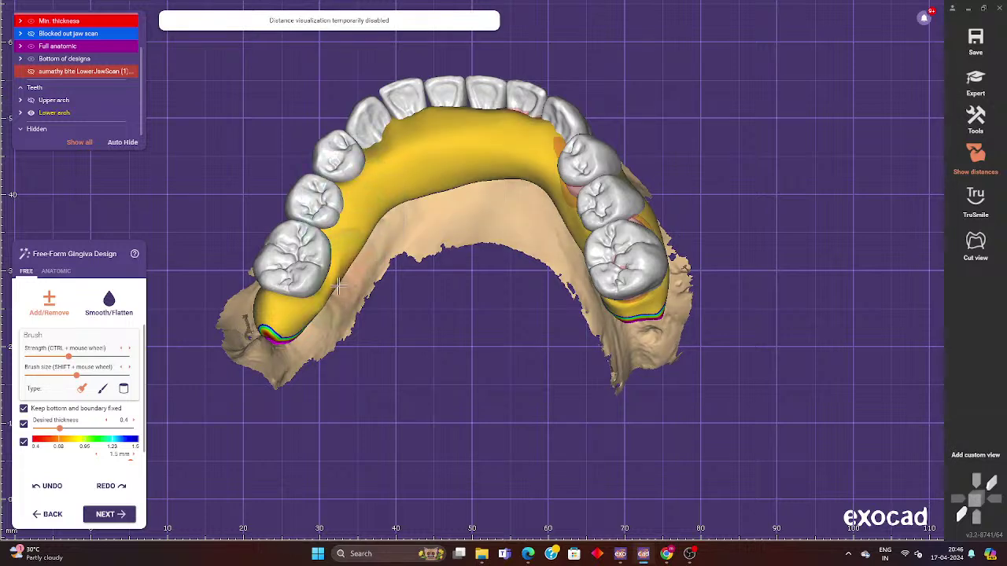
pyautogui.moveTo(473, 202)
pyautogui.mouseDown(button='right')
pyautogui.moveTo(454, 260)
pyautogui.moveTo(404, 135)
pyautogui.mouseUp(button='right')
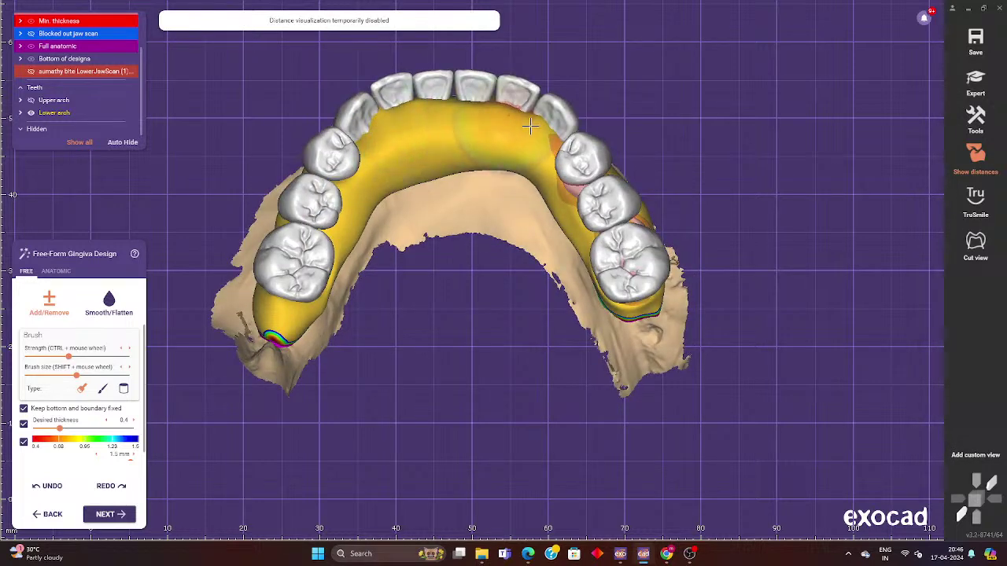
pyautogui.moveTo(555, 186); pyautogui.dragTo(537, 233, button='right')
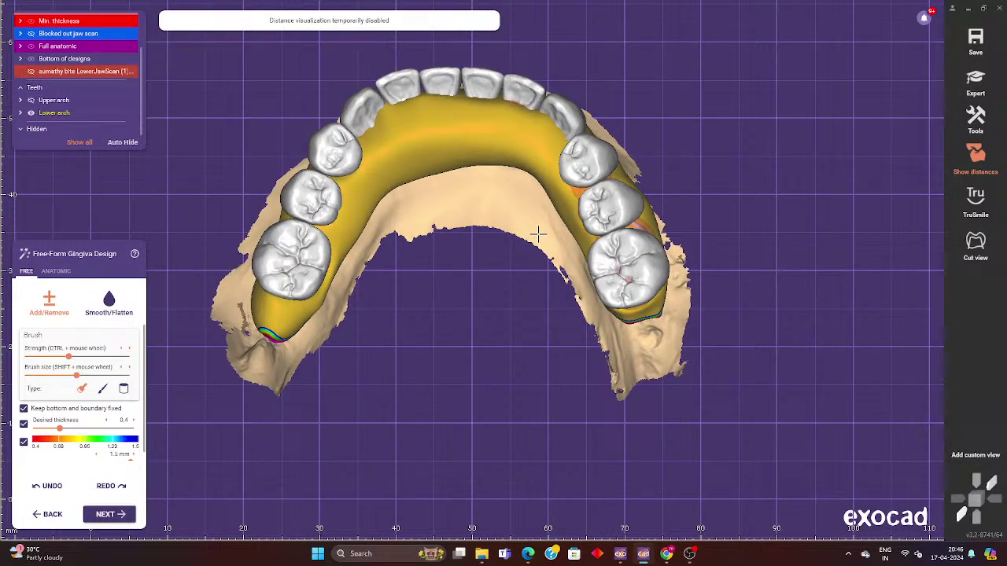
# Raise the Free brush strength and sculpt the lingual gingiva behind the front teeth.
pyautogui.click(55, 270)
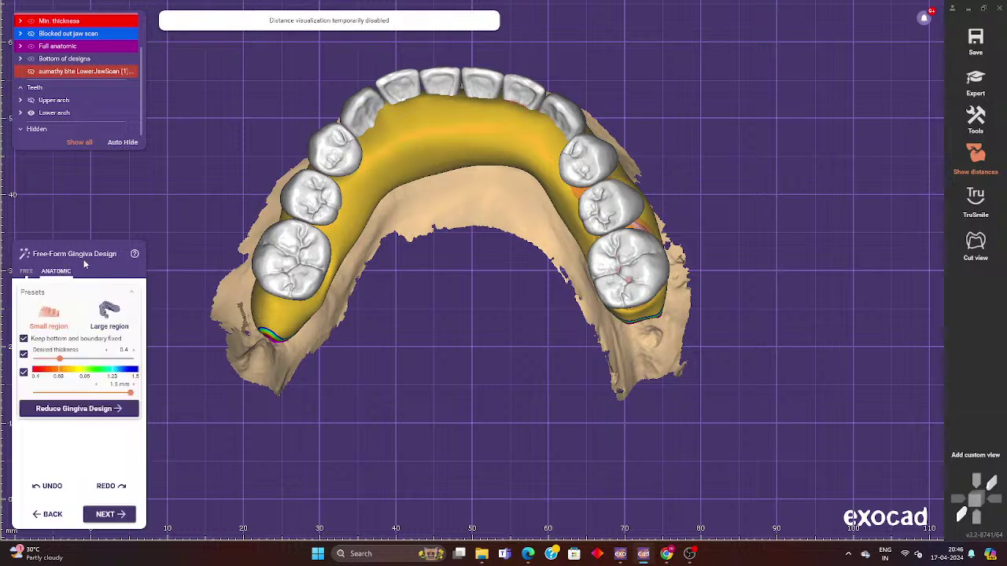
pyautogui.click(27, 271)
pyautogui.moveTo(69, 356); pyautogui.dragTo(88, 357)
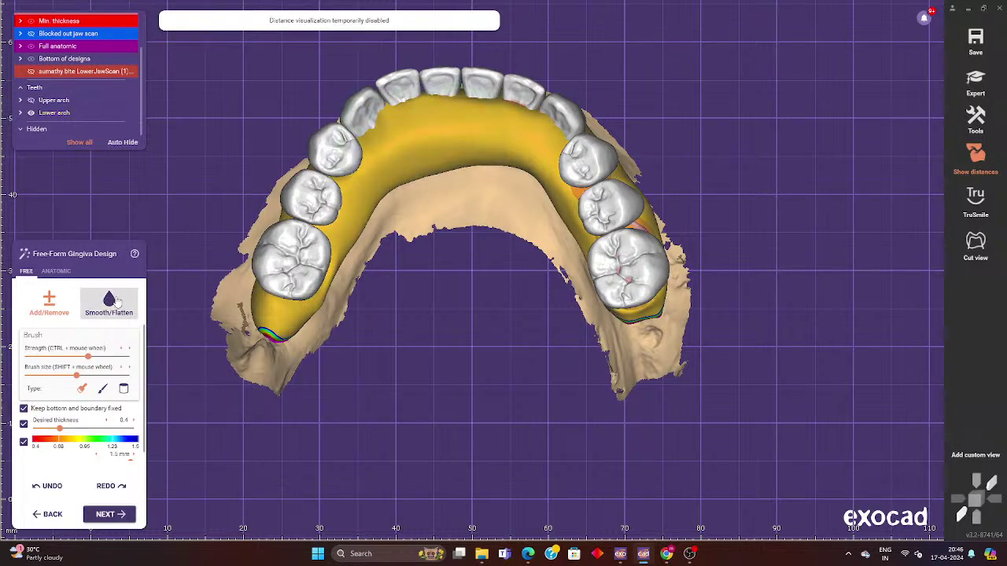
pyautogui.moveTo(450, 135); pyautogui.dragTo(409, 150)
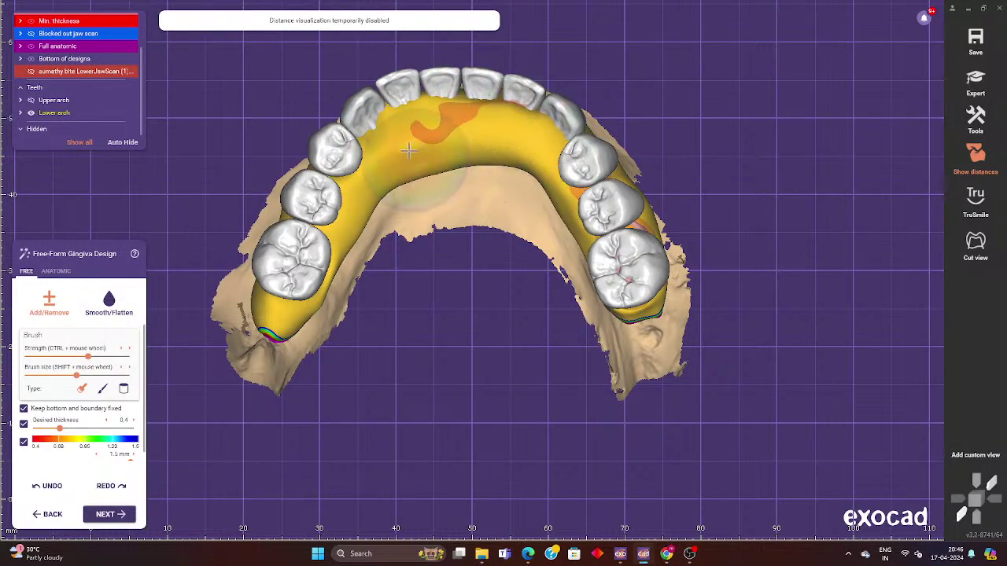
pyautogui.moveTo(378, 149); pyautogui.dragTo(489, 144)
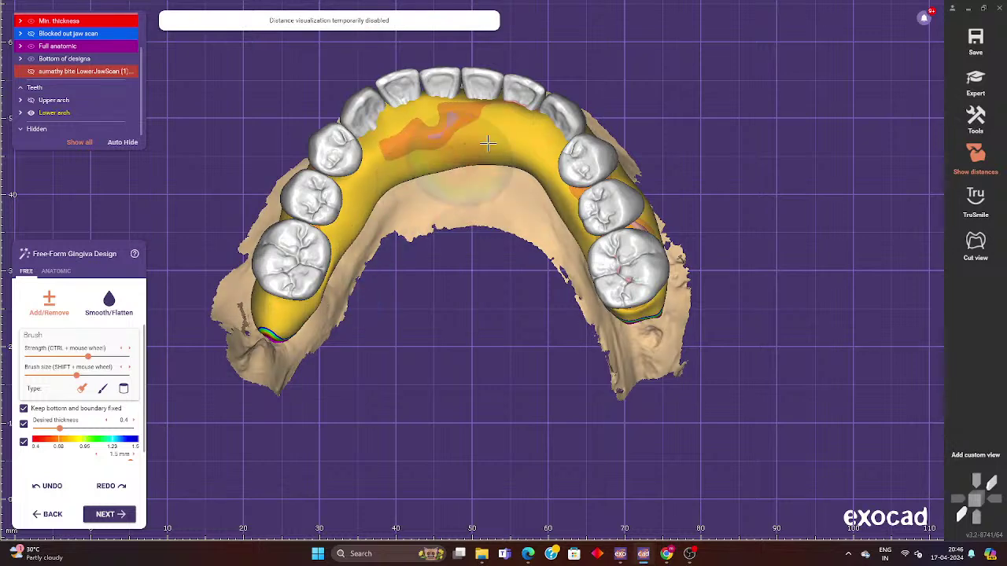
# Reshape the front lingual gingiva edge and smooth its thick patch, checking from above.
pyautogui.moveTo(551, 220)
pyautogui.mouseDown(button='right')
pyautogui.moveTo(488, 209)
pyautogui.moveTo(470, 187)
pyautogui.mouseUp(button='right')
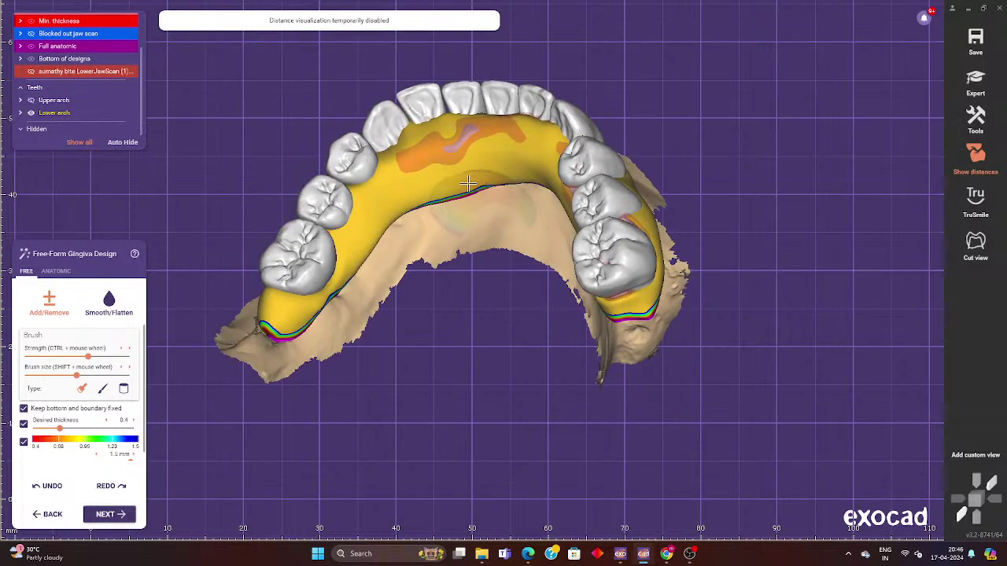
pyautogui.moveTo(468, 184); pyautogui.dragTo(570, 191)
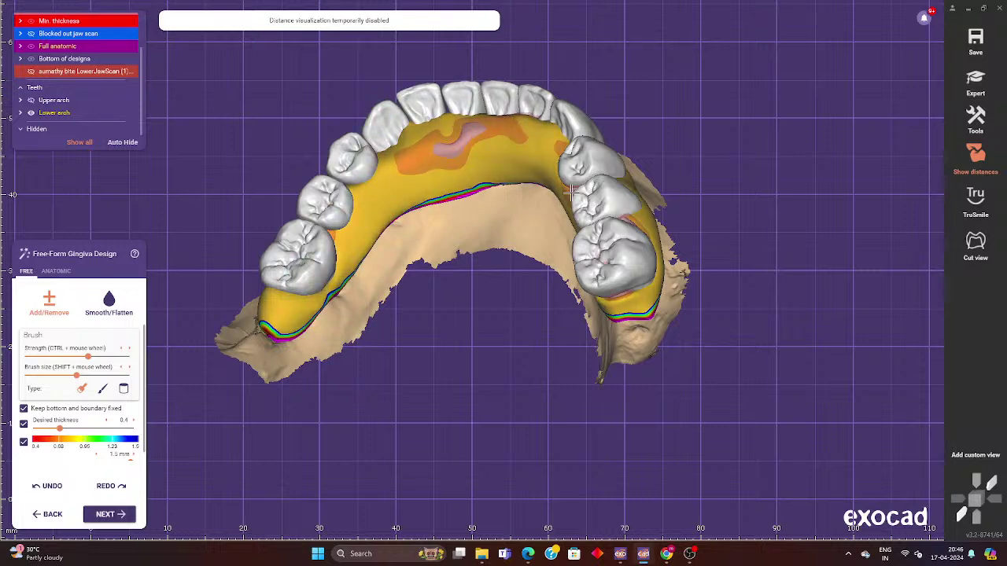
pyautogui.keyDown('shift'); pyautogui.moveTo(354, 157); pyautogui.dragTo(470, 145); pyautogui.keyUp('shift')
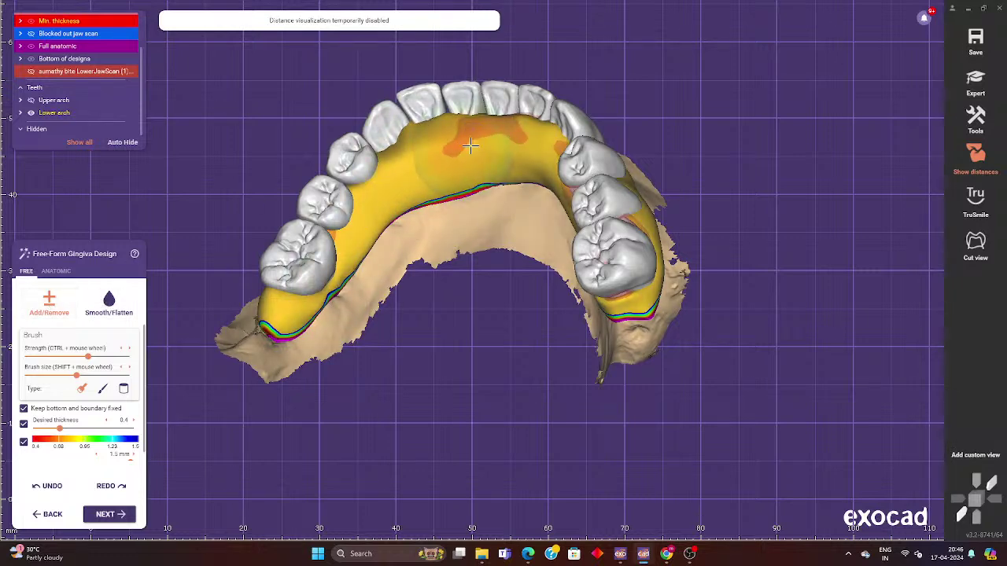
pyautogui.moveTo(470, 145); pyautogui.dragTo(454, 205, button='right')
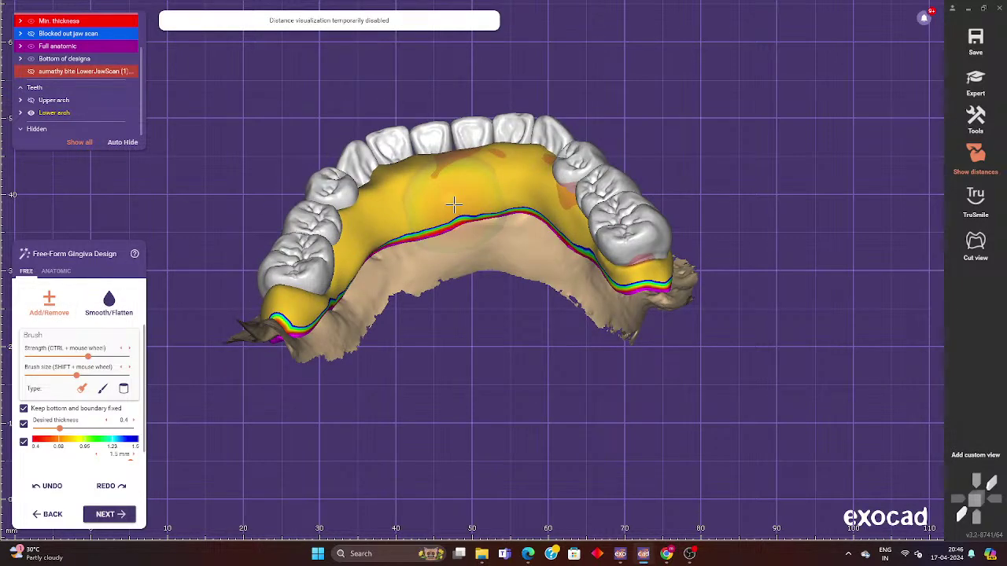
pyautogui.moveTo(477, 169)
pyautogui.mouseDown(button='right')
pyautogui.moveTo(381, 166)
pyautogui.moveTo(337, 257)
pyautogui.mouseUp(button='right')
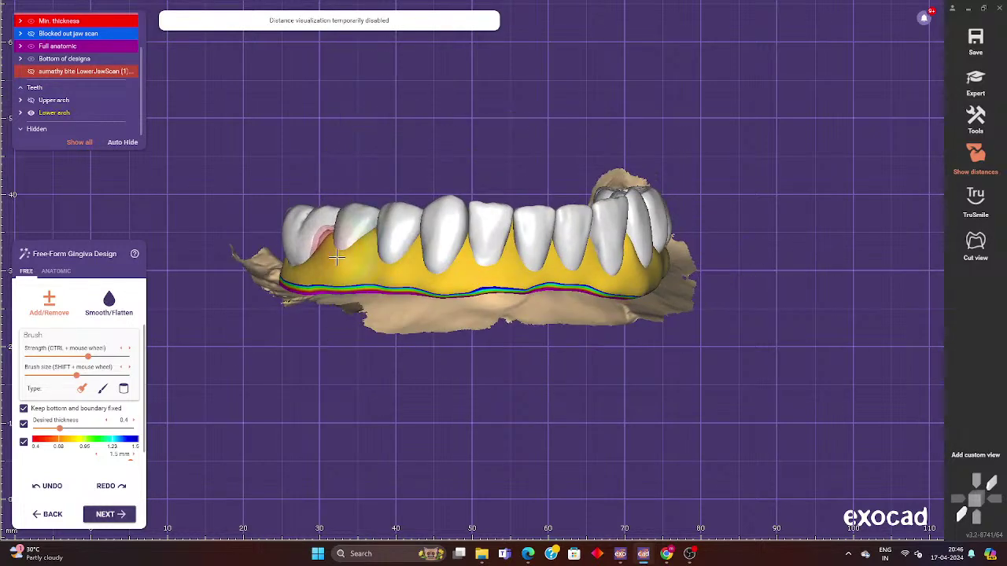
pyautogui.moveTo(503, 277); pyautogui.dragTo(524, 283, button='right')
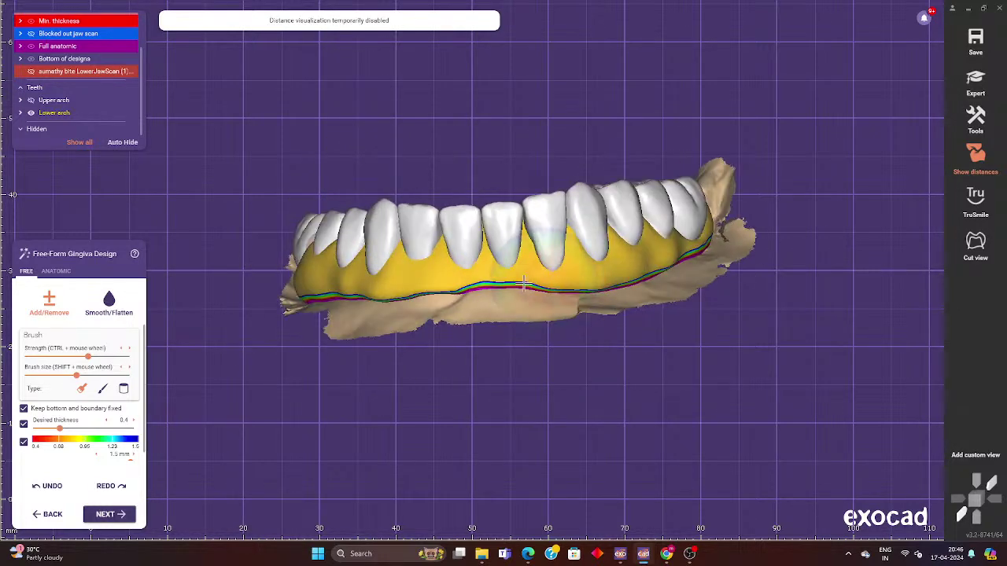
# Smooth the gingiva below and behind the lower front teeth.
pyautogui.click(103, 309)
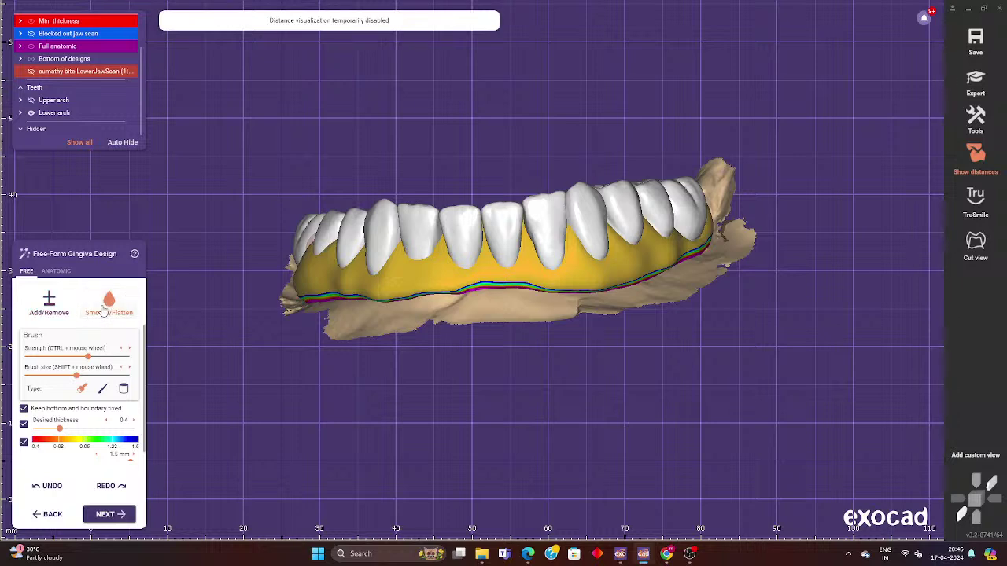
pyautogui.moveTo(374, 268); pyautogui.dragTo(435, 266)
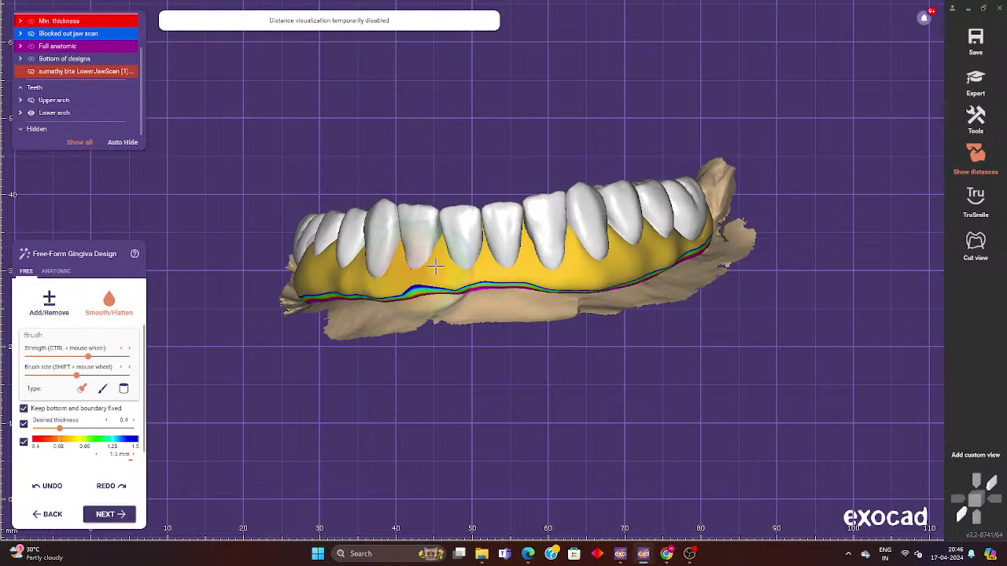
pyautogui.moveTo(361, 267); pyautogui.dragTo(315, 275, button='right')
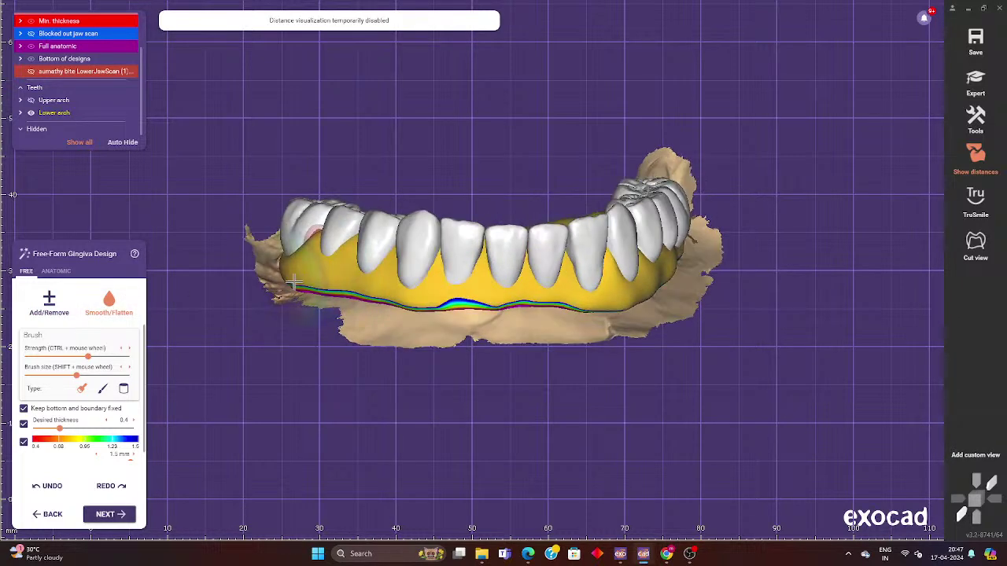
pyautogui.moveTo(660, 293)
pyautogui.mouseDown(button='right')
pyautogui.moveTo(643, 289)
pyautogui.moveTo(653, 252)
pyautogui.moveTo(707, 211)
pyautogui.moveTo(684, 189)
pyautogui.mouseUp(button='right')
pyautogui.moveTo(645, 228)
pyautogui.mouseDown(button='right')
pyautogui.moveTo(590, 236)
pyautogui.moveTo(514, 299)
pyautogui.moveTo(585, 270)
pyautogui.moveTo(456, 231)
pyautogui.moveTo(472, 323)
pyautogui.mouseUp(button='right')
pyautogui.moveTo(472, 323); pyautogui.dragTo(446, 310)
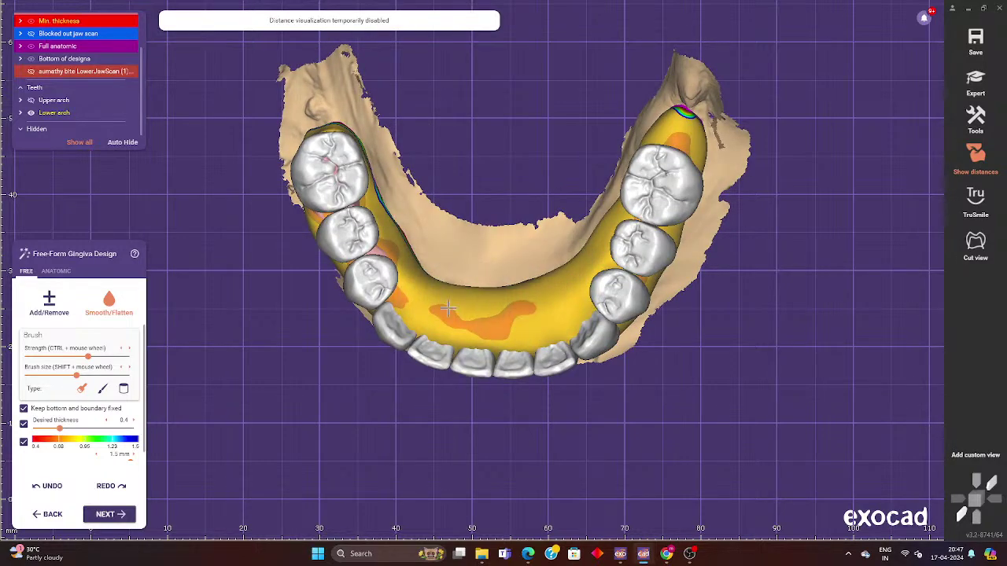
# From occlusal views, build up the thin lingual gingiva beside the back molars.
pyautogui.moveTo(447, 309)
pyautogui.mouseDown(button='right')
pyautogui.moveTo(578, 279)
pyautogui.moveTo(461, 297)
pyautogui.mouseUp(button='right')
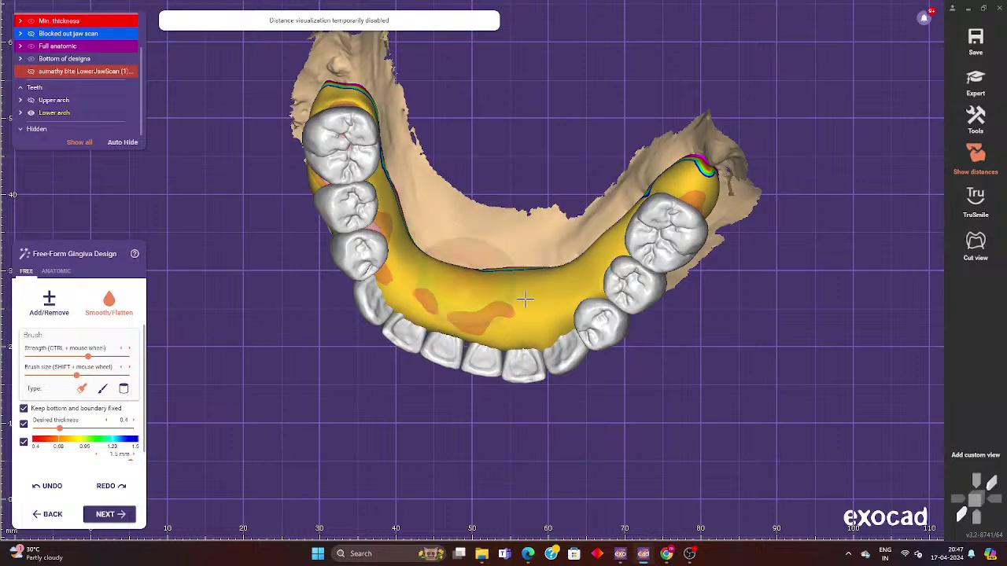
pyautogui.moveTo(524, 299)
pyautogui.mouseDown(button='right')
pyautogui.moveTo(557, 236)
pyautogui.moveTo(522, 288)
pyautogui.mouseUp(button='right')
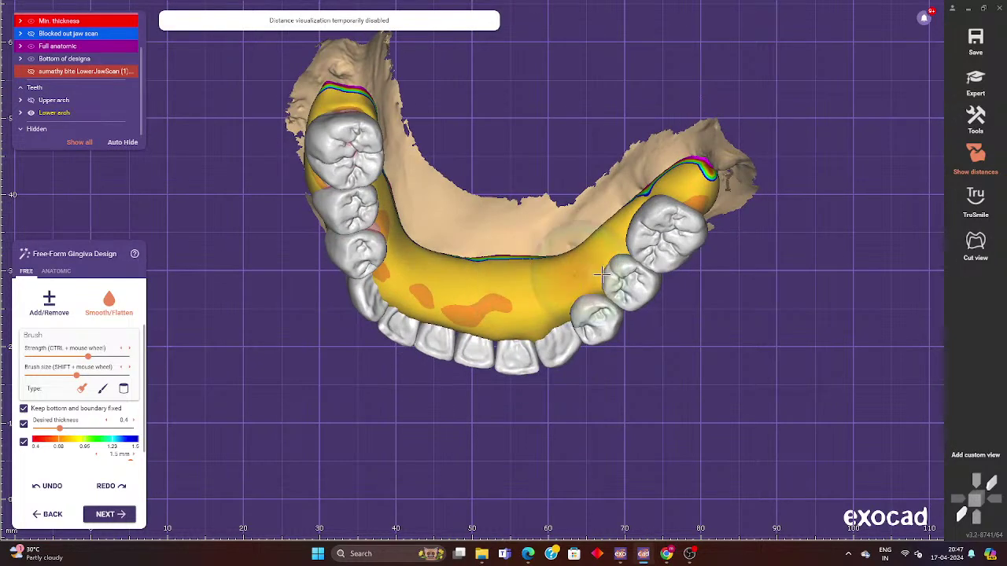
pyautogui.moveTo(602, 273); pyautogui.dragTo(386, 191, button='right')
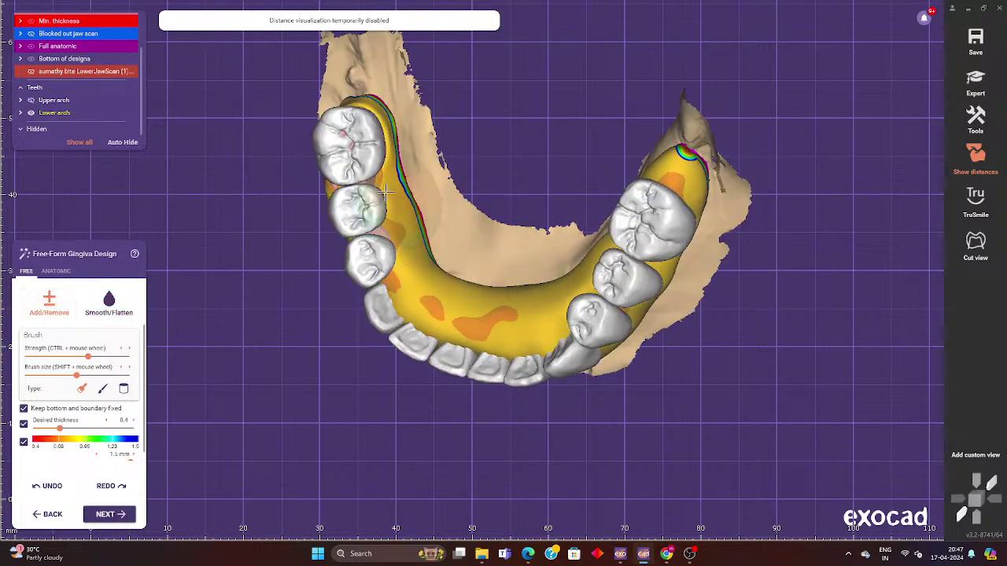
pyautogui.moveTo(386, 191)
pyautogui.mouseDown()
pyautogui.moveTo(441, 306)
pyautogui.moveTo(508, 321)
pyautogui.mouseUp()
pyautogui.moveTo(508, 321)
pyautogui.mouseDown(button='right')
pyautogui.moveTo(357, 200)
pyautogui.moveTo(666, 176)
pyautogui.mouseUp(button='right')
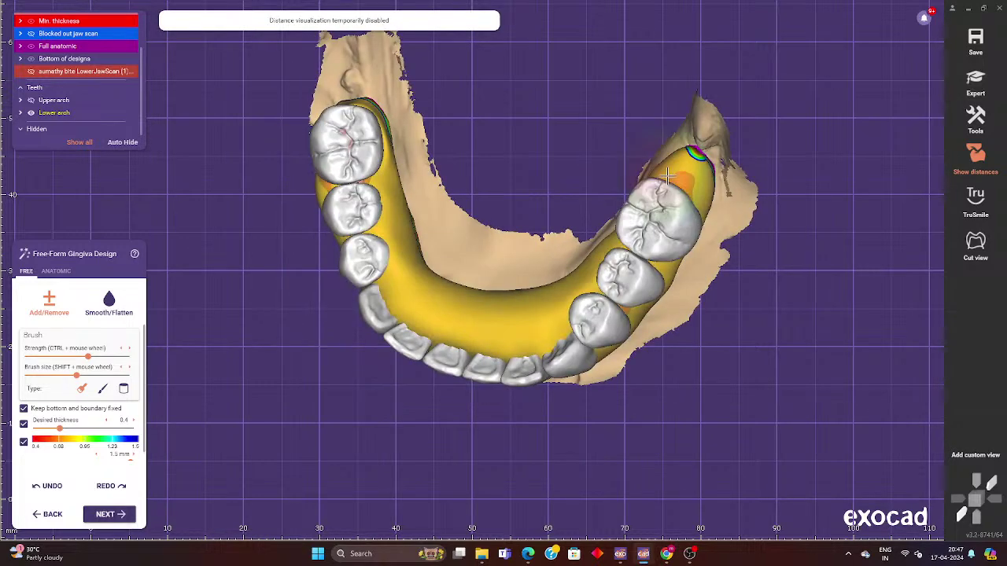
pyautogui.moveTo(666, 176)
pyautogui.mouseDown()
pyautogui.moveTo(654, 258)
pyautogui.moveTo(605, 246)
pyautogui.mouseUp()
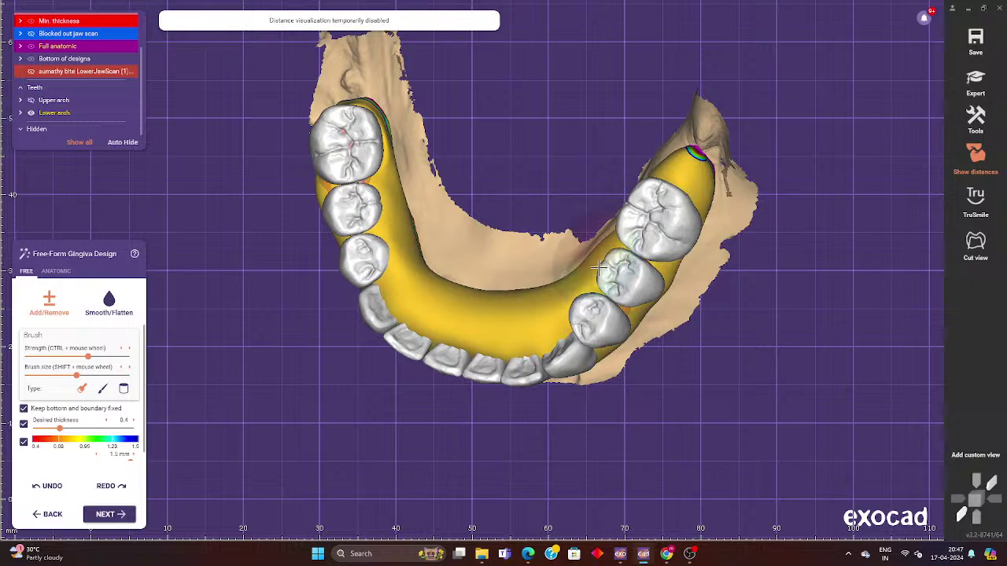
# Smooth the gingiva at the left end of the lower arch with Smooth/Flatten.
pyautogui.scroll(-3, 517, 197)
pyautogui.scroll(-1, 517, 204)
pyautogui.scroll(3, 517, 205)
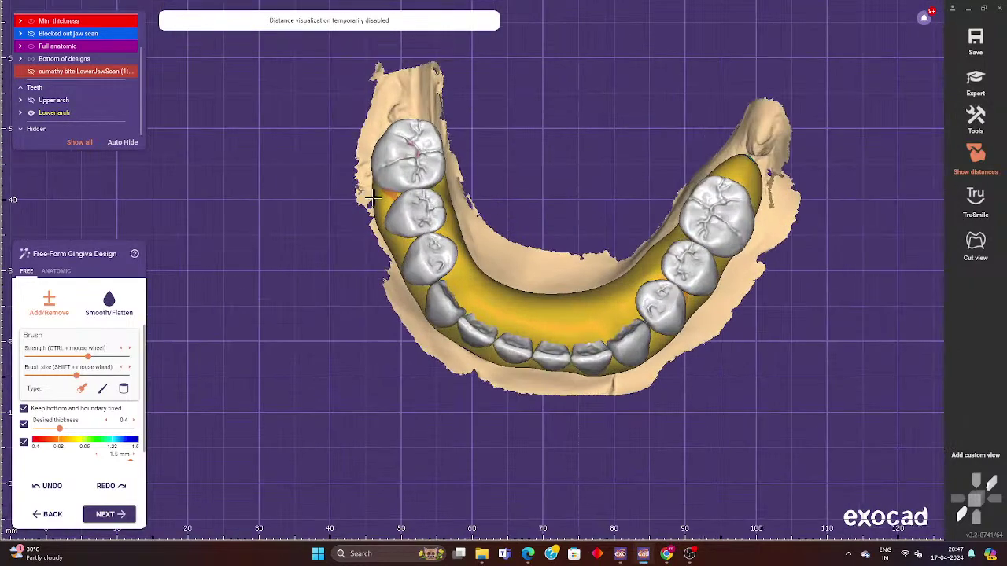
pyautogui.moveTo(516, 197); pyautogui.dragTo(507, 164, button='right')
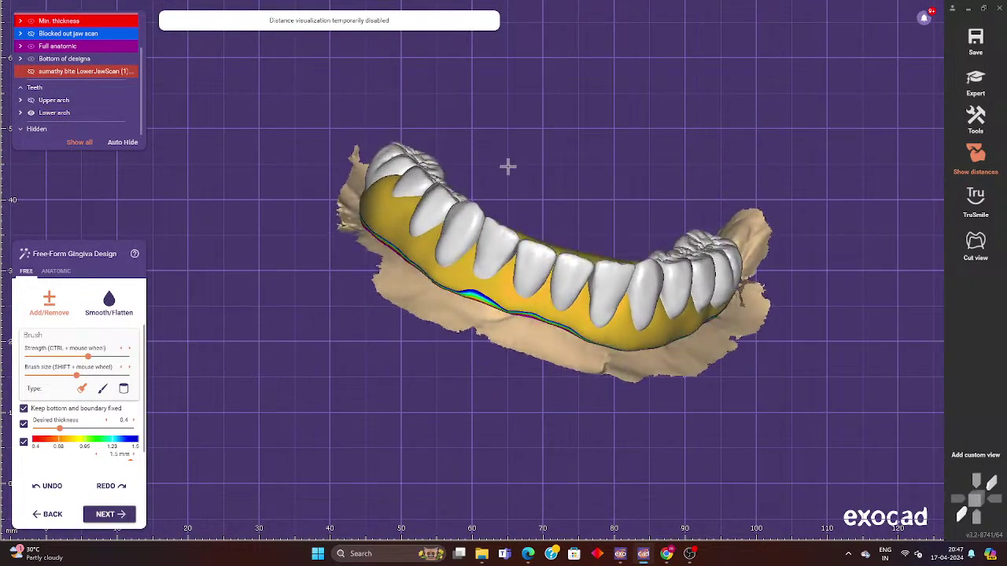
pyautogui.press('s')
pyautogui.moveTo(376, 196); pyautogui.dragTo(379, 219)
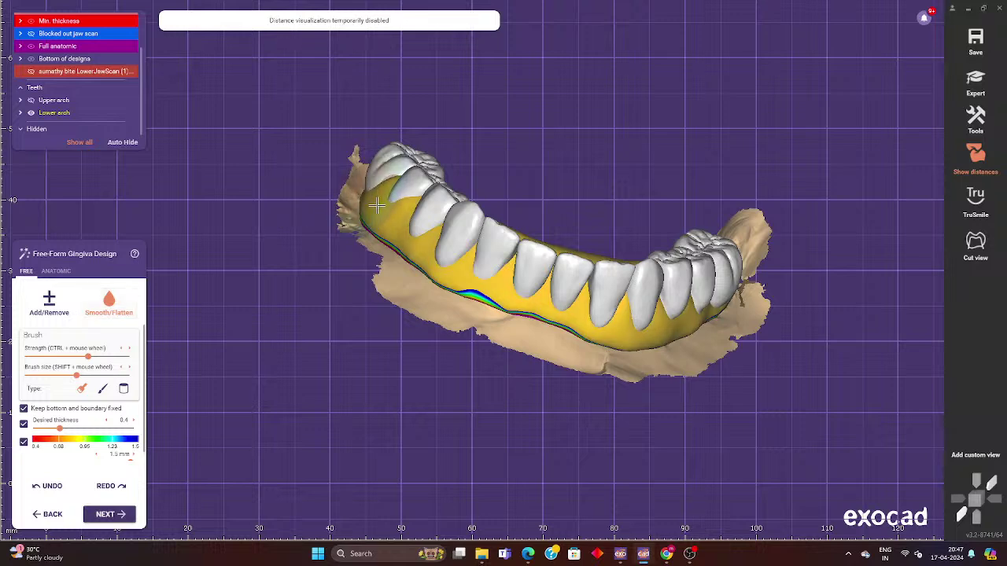
pyautogui.moveTo(409, 238); pyautogui.dragTo(403, 223, button='right')
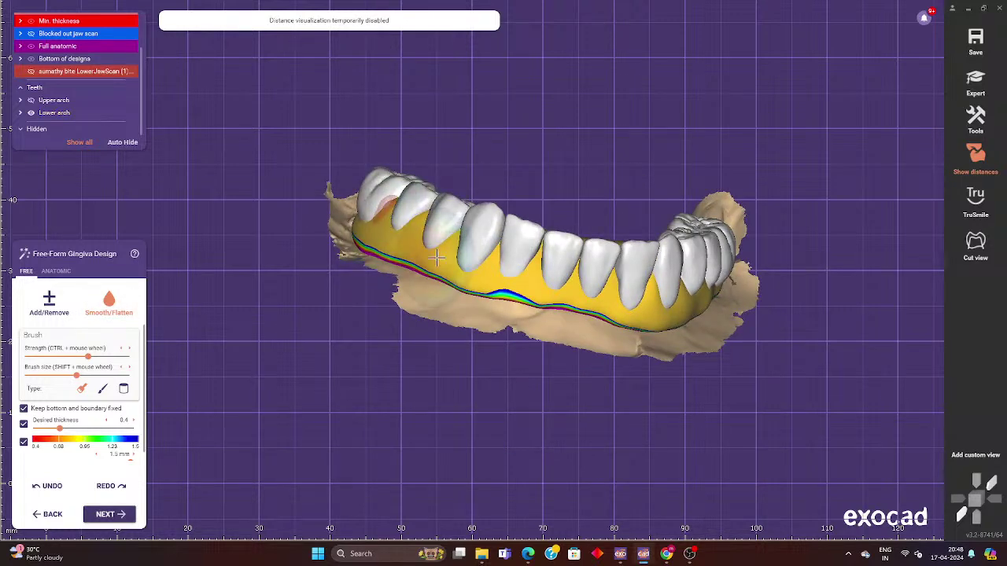
pyautogui.moveTo(437, 257); pyautogui.dragTo(485, 277, button='right')
pyautogui.moveTo(562, 297); pyautogui.dragTo(621, 291, button='right')
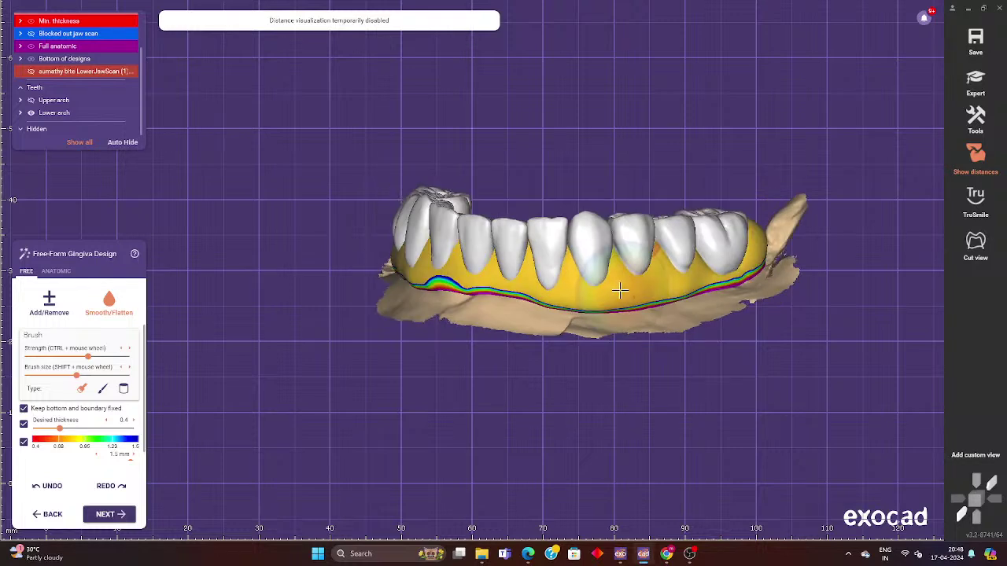
# With Add/Remove, refine the gingiva behind the lower front teeth from a top-down view.
pyautogui.click(52, 302)
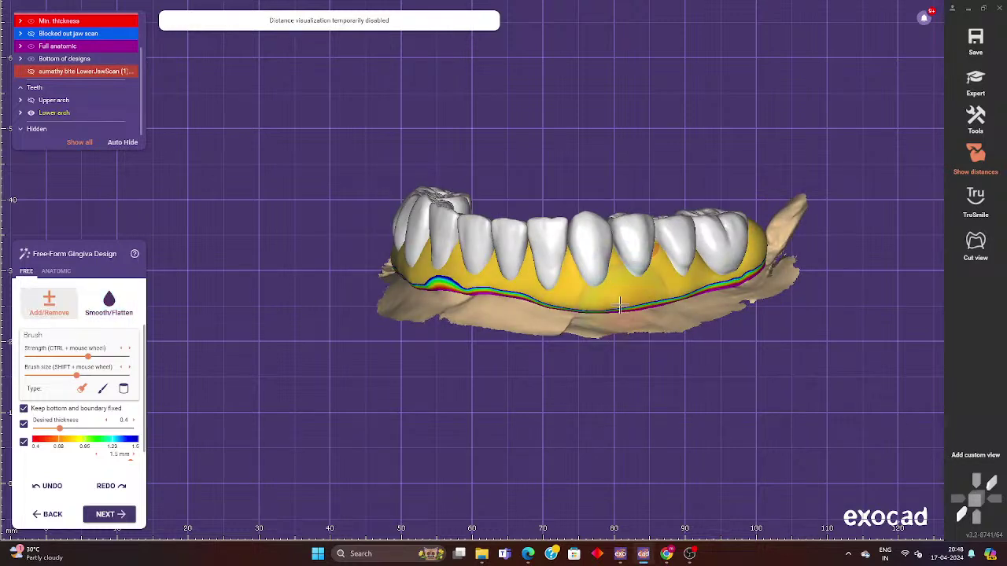
pyautogui.moveTo(760, 270); pyautogui.dragTo(668, 251, button='right')
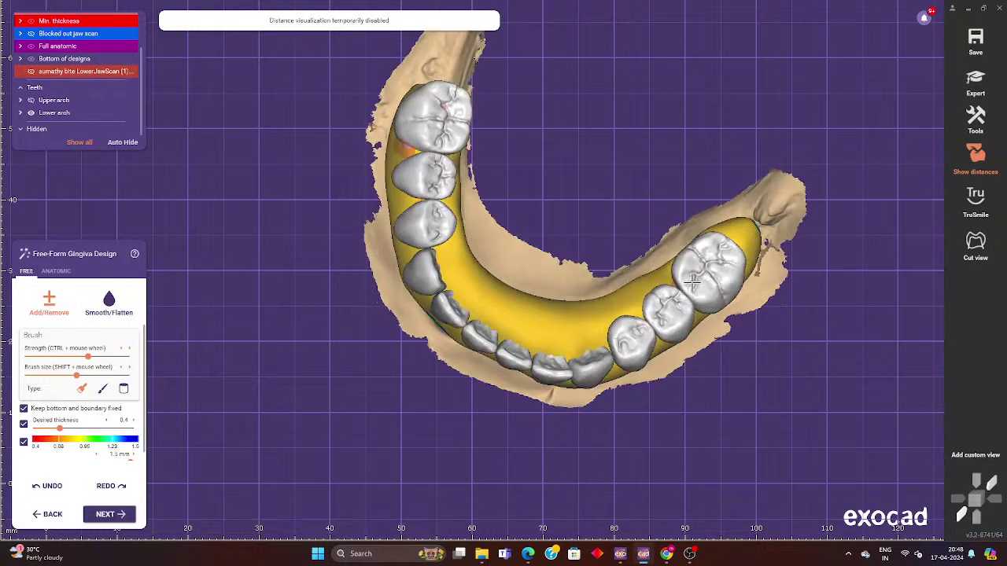
pyautogui.moveTo(733, 216); pyautogui.dragTo(506, 168, button='right')
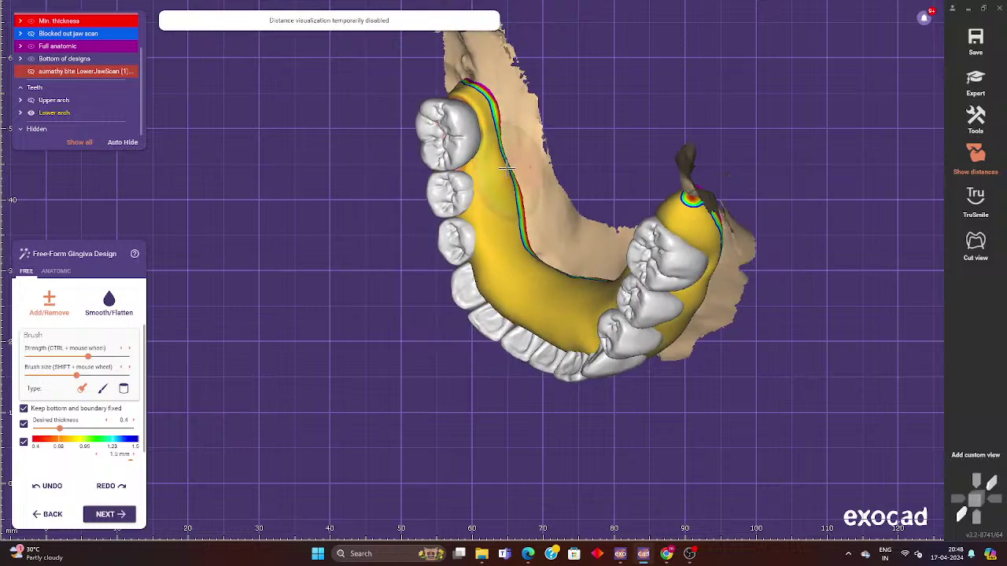
pyautogui.moveTo(479, 108); pyautogui.dragTo(512, 274, button='right')
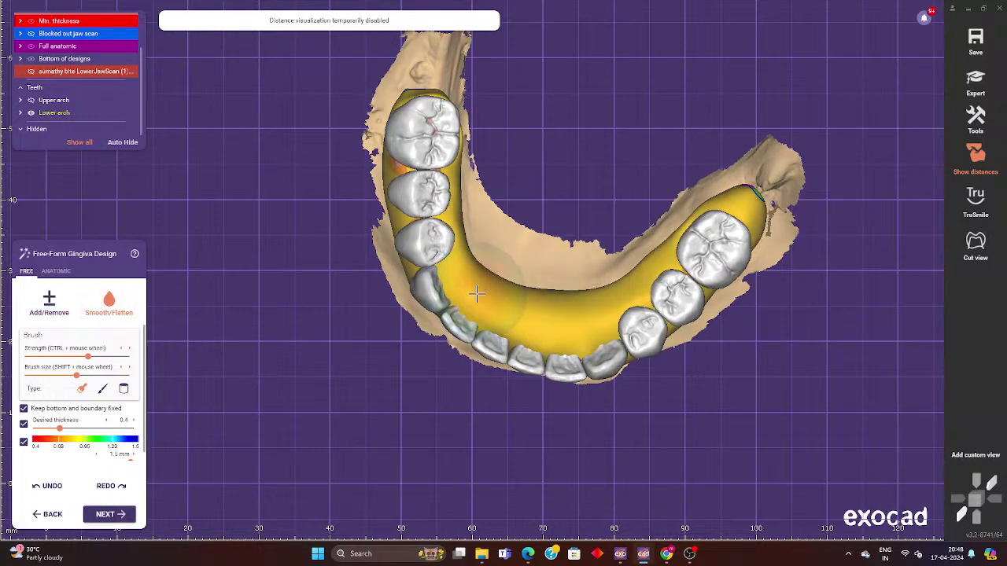
pyautogui.moveTo(479, 291); pyautogui.dragTo(574, 314)
pyautogui.moveTo(582, 311)
pyautogui.mouseDown(button='right')
pyautogui.moveTo(487, 265)
pyautogui.moveTo(674, 286)
pyautogui.moveTo(664, 238)
pyautogui.moveTo(569, 222)
pyautogui.moveTo(498, 236)
pyautogui.moveTo(498, 207)
pyautogui.moveTo(445, 133)
pyautogui.mouseUp(button='right')
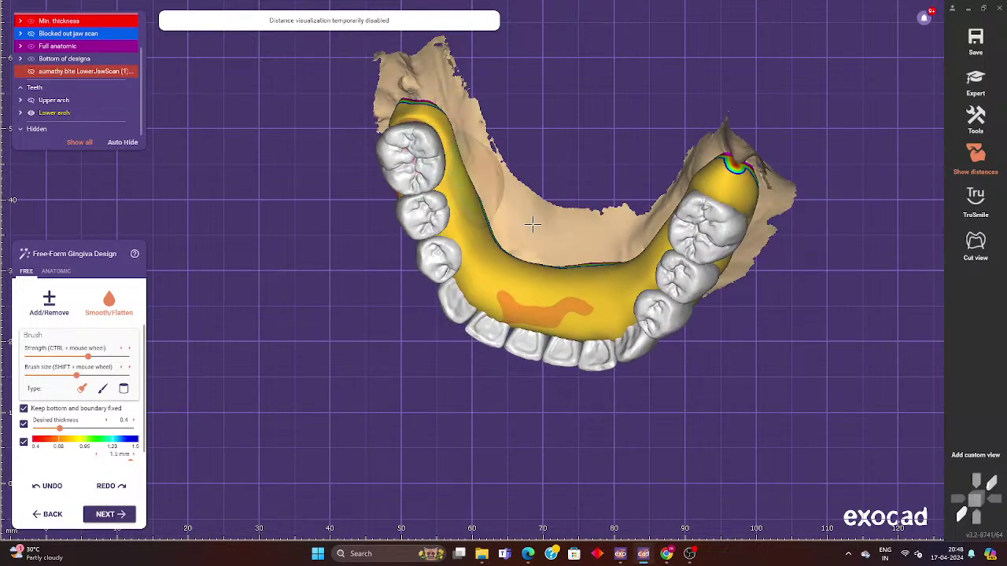
pyautogui.moveTo(532, 220); pyautogui.dragTo(550, 201, button='right')
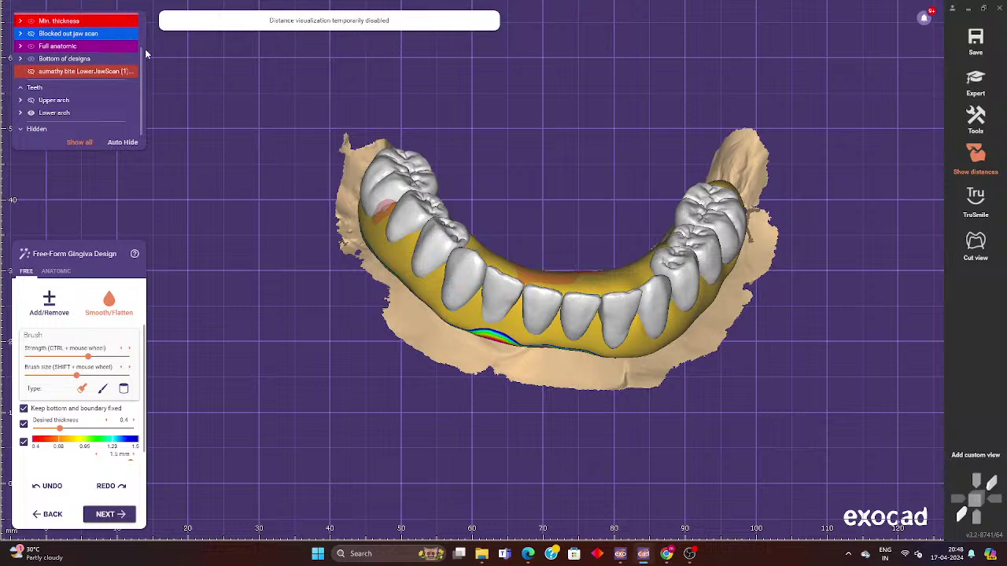
pyautogui.scroll(3, 141, 53)
# Show the upper jaw scan and waxup, full anatomic teeth and gingiva design parts.
pyautogui.scroll(2, 141, 54)
pyautogui.click(31, 31)
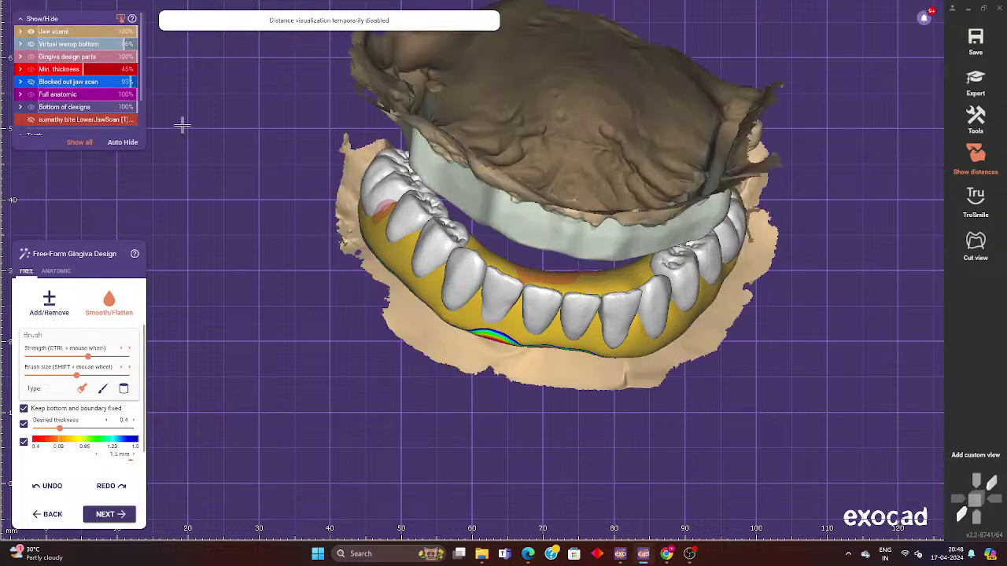
pyautogui.click(31, 95)
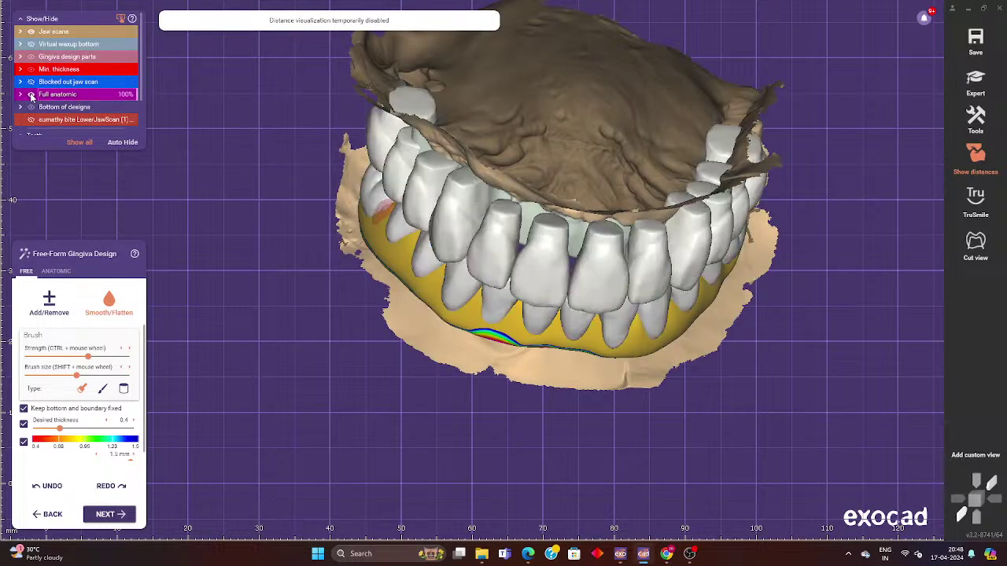
pyautogui.click(30, 57)
# Rotate and zoom to a frontal view of both dentures in occlusion.
pyautogui.moveTo(471, 330); pyautogui.dragTo(488, 270, button='right')
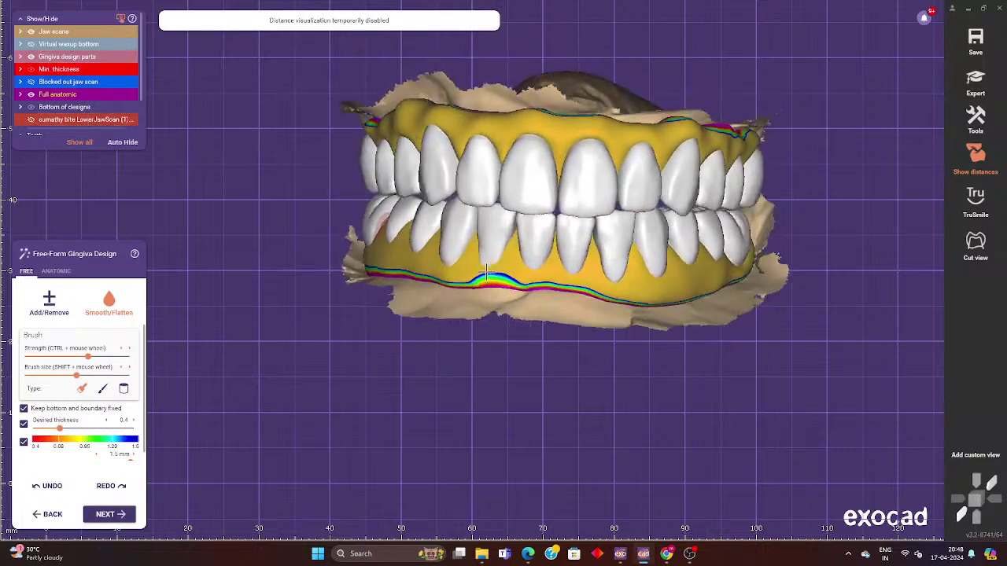
pyautogui.scroll(2, 488, 270)
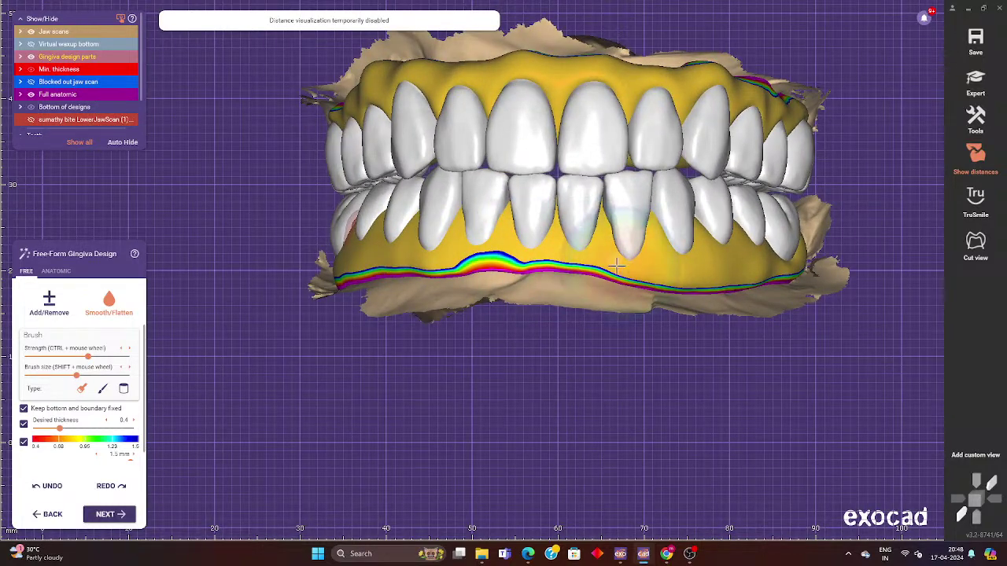
pyautogui.moveTo(668, 252); pyautogui.dragTo(759, 256, button='right')
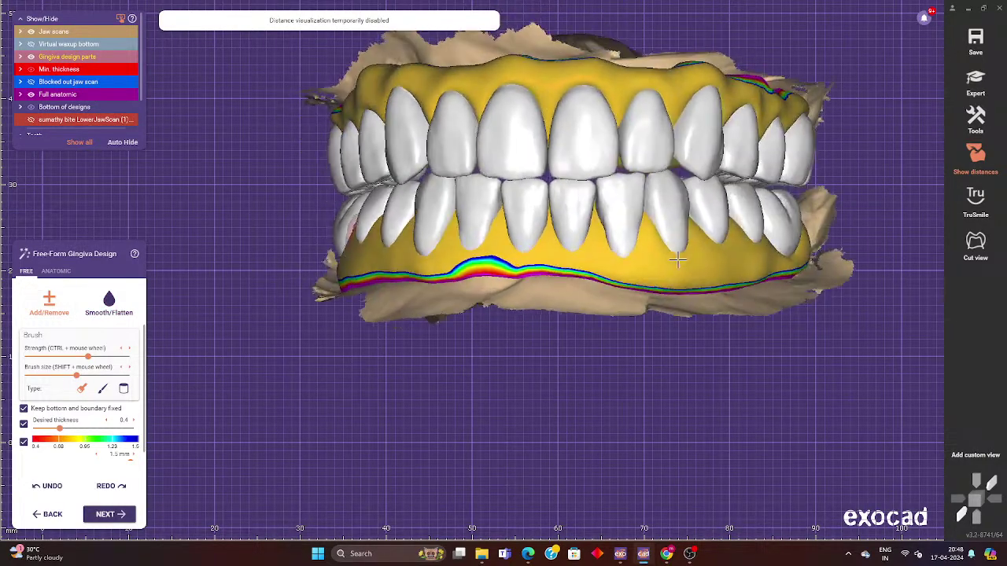
pyautogui.moveTo(330, 278); pyautogui.dragTo(455, 259, button='right')
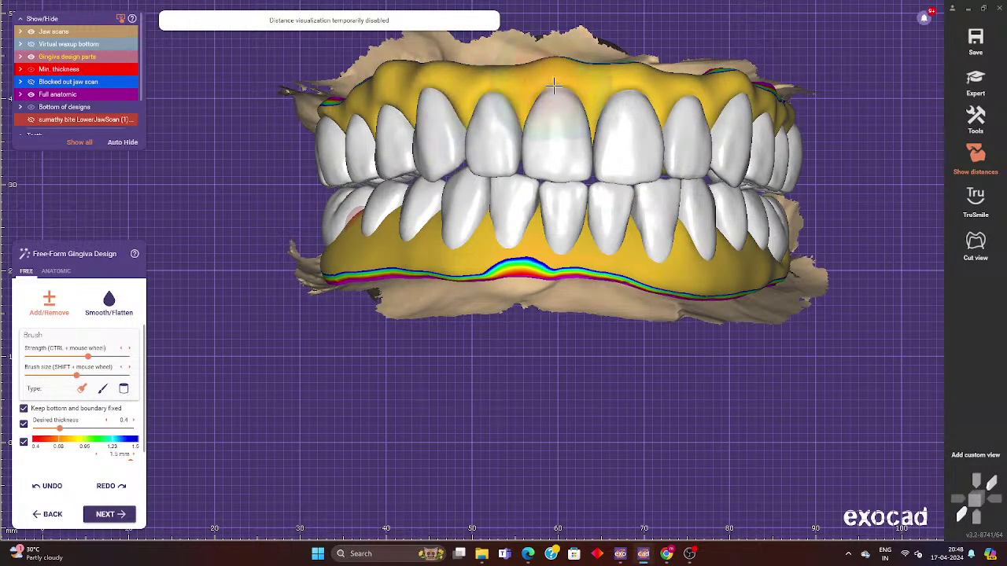
pyautogui.moveTo(553, 86); pyautogui.dragTo(701, 163, button='right')
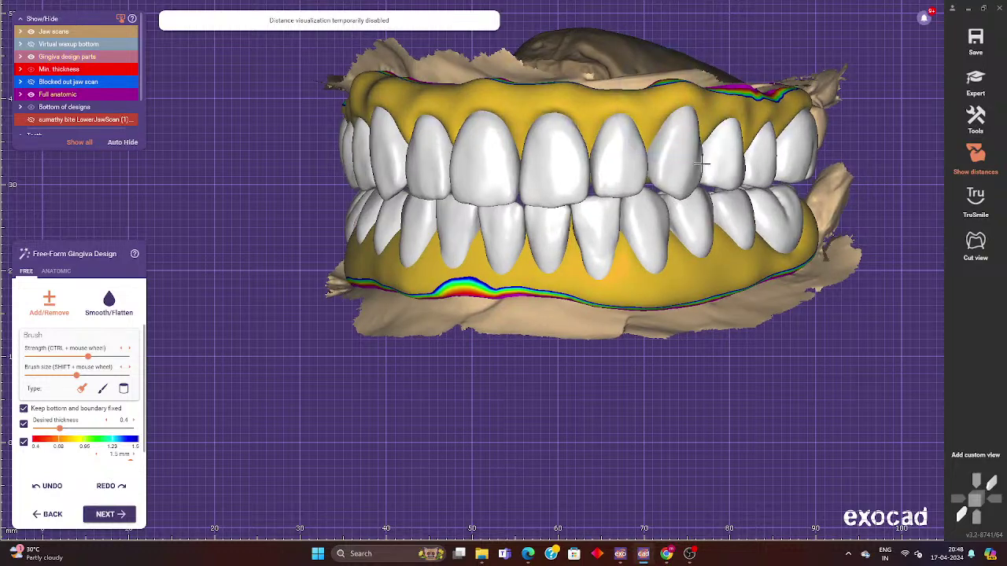
pyautogui.scroll(-3, 550, 314)
pyautogui.moveTo(490, 417); pyautogui.dragTo(506, 393, button='right')
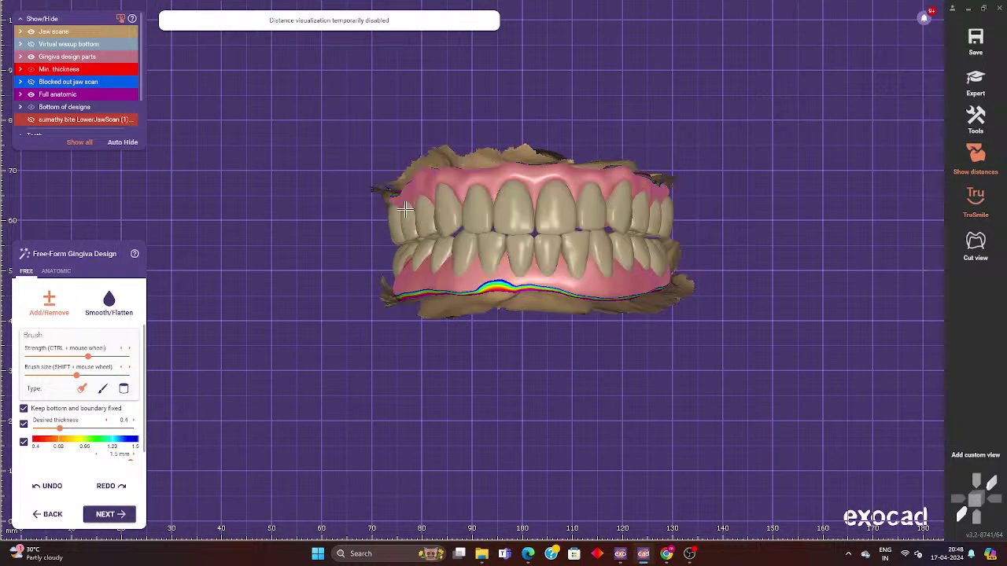
pyautogui.scroll(3, 538, 363)
pyautogui.scroll(2, 541, 358)
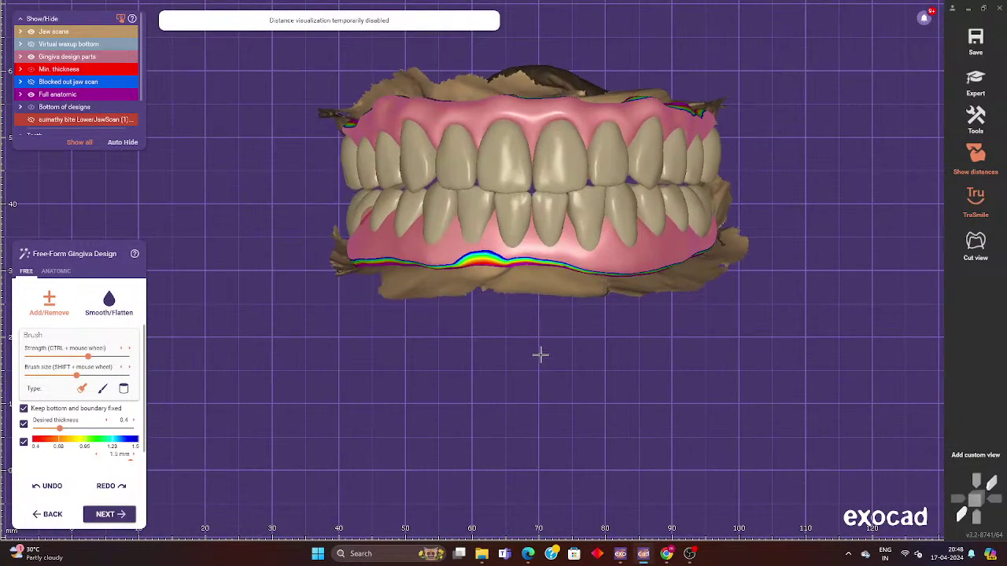